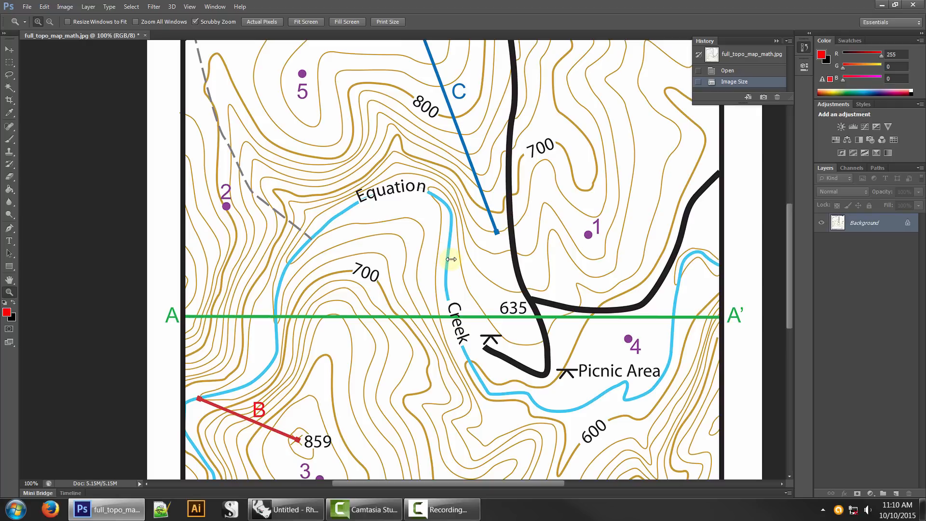
- Examine the topographic map's 1 mi scale bar, 20 ft contour interval, elevation labels, creek, roads and lines A, B and C
left_click(471, 259, "alt")
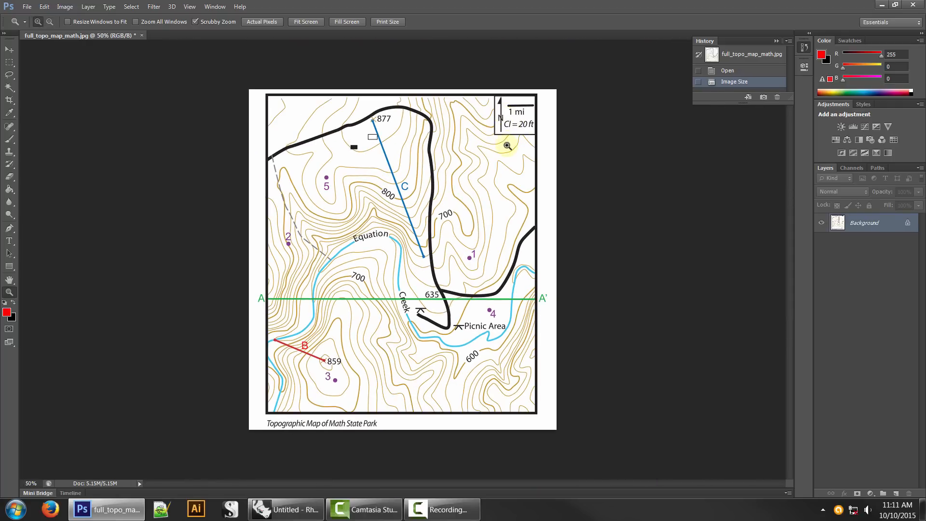
left_click(513, 127)
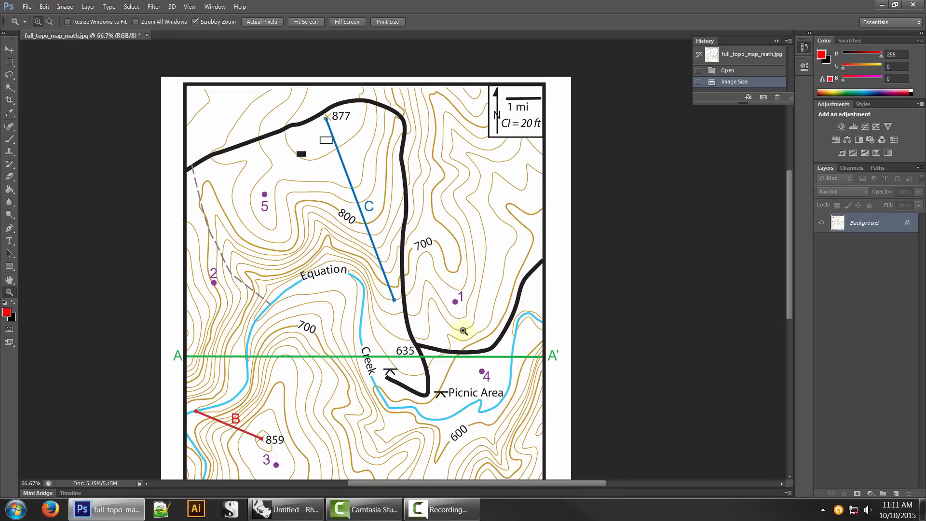
left_click(366, 335)
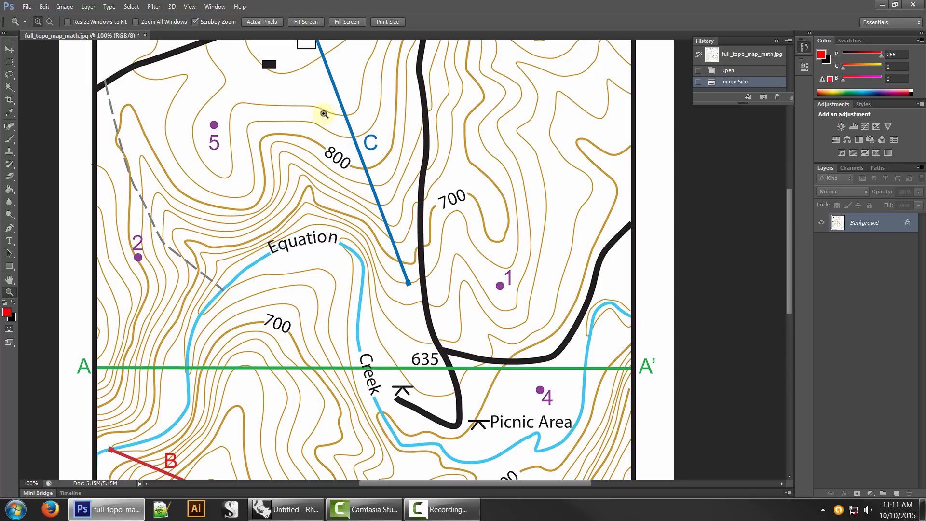
left_click_drag(323, 111, 353, 227)
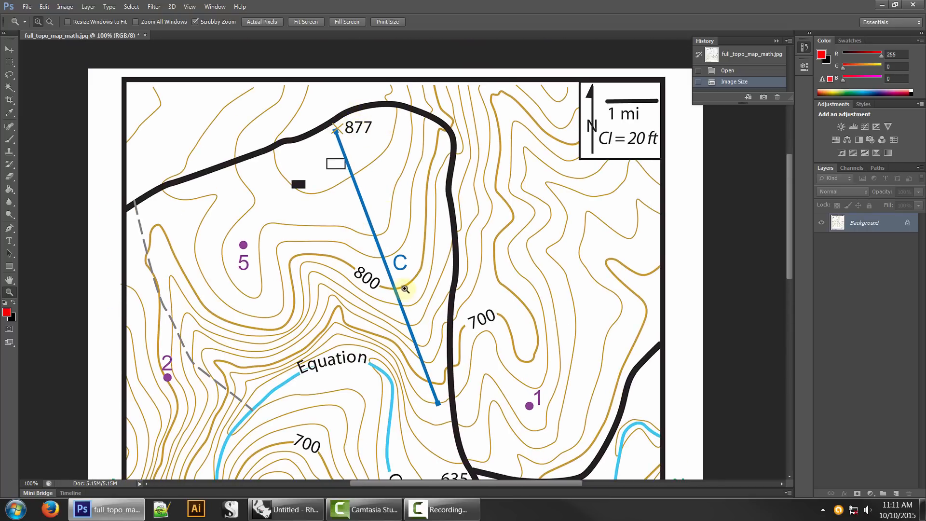
left_click_drag(405, 291, 383, 136)
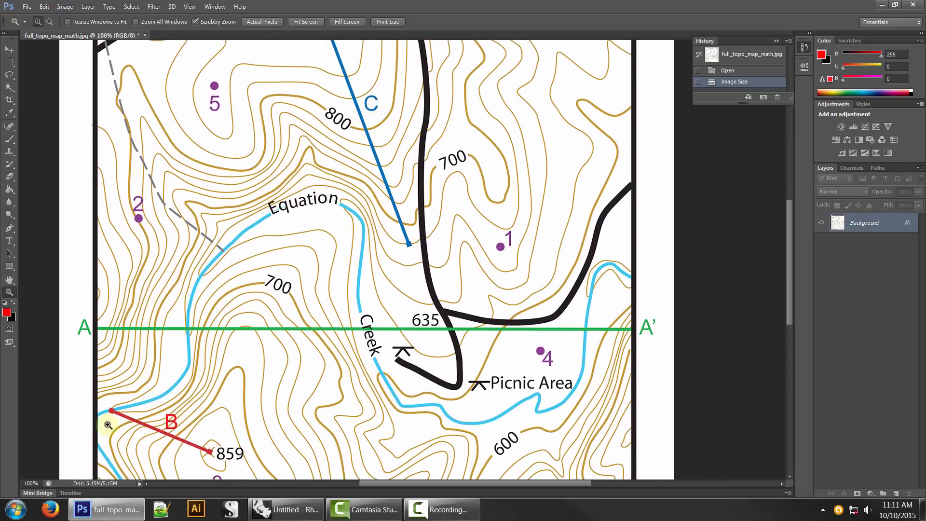
left_click_drag(109, 418, 120, 309)
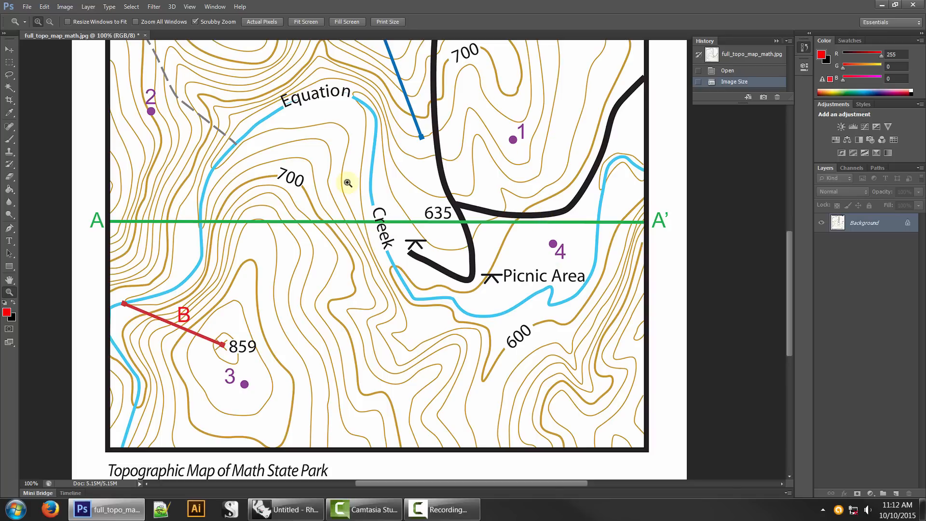
left_click_drag(346, 168, 375, 242)
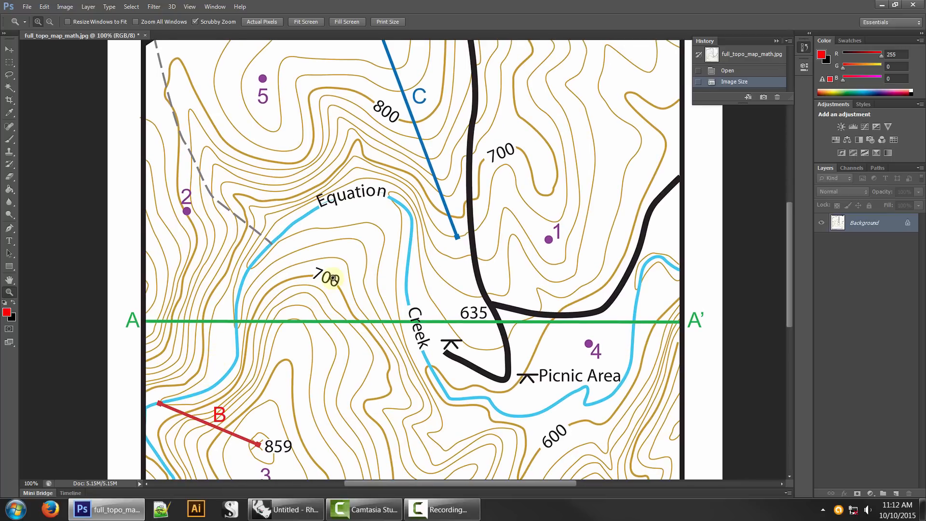
left_click_drag(476, 272, 486, 408)
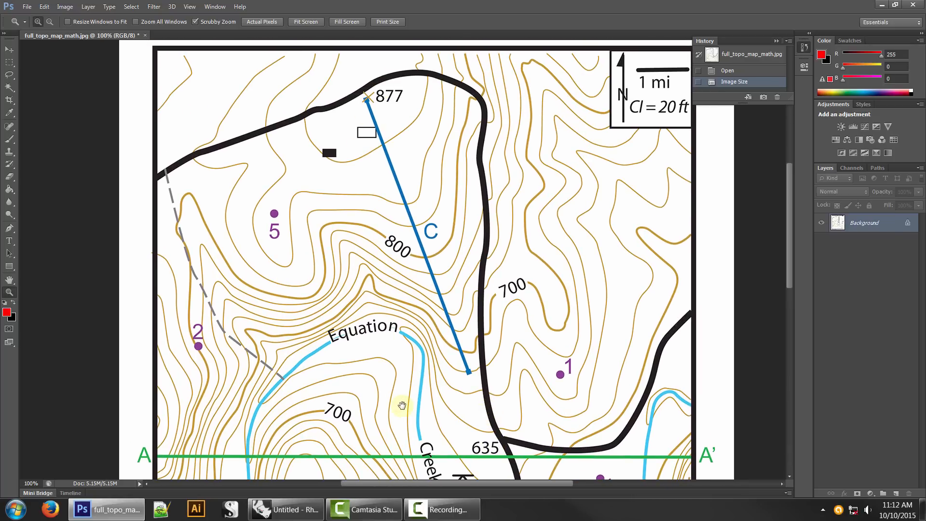
scroll(403, 417, "down", 10)
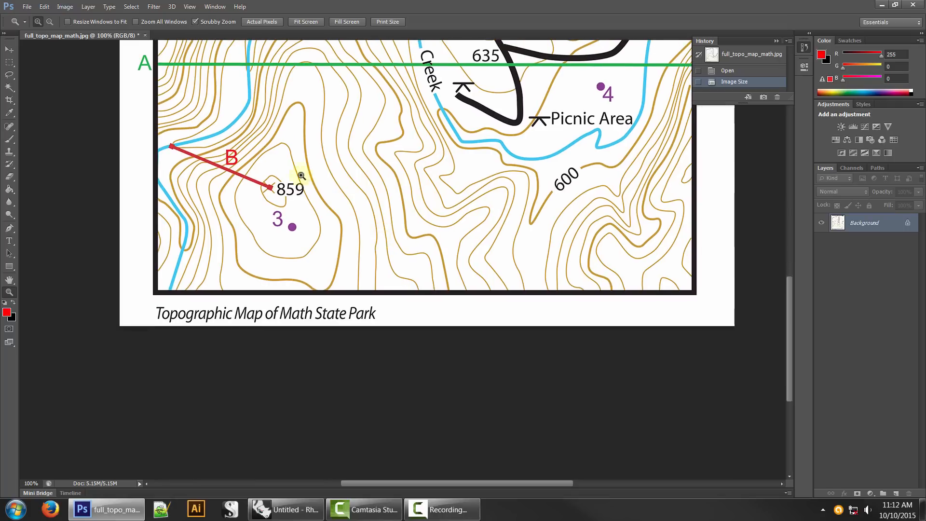
left_click_drag(347, 171, 360, 231)
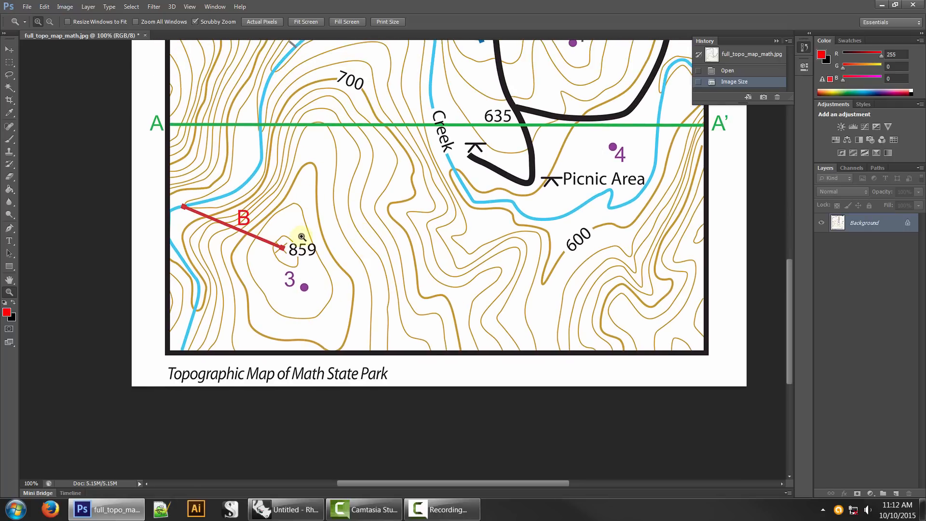
left_click_drag(492, 177, 463, 275)
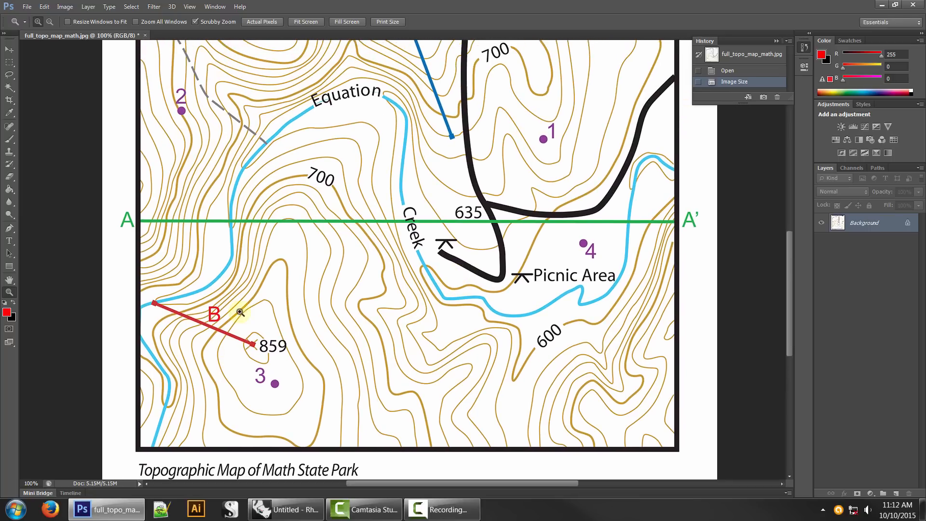
left_click_drag(355, 295, 373, 340)
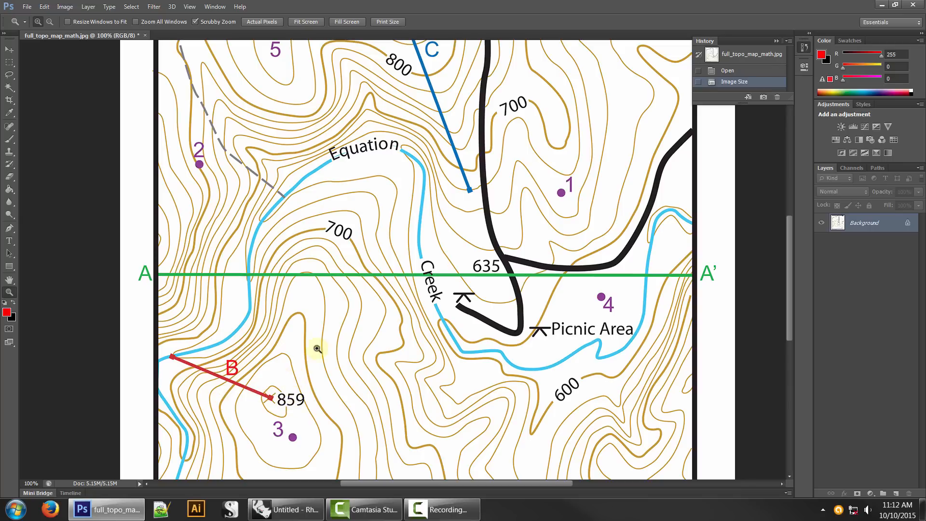
left_click_drag(374, 197, 363, 314)
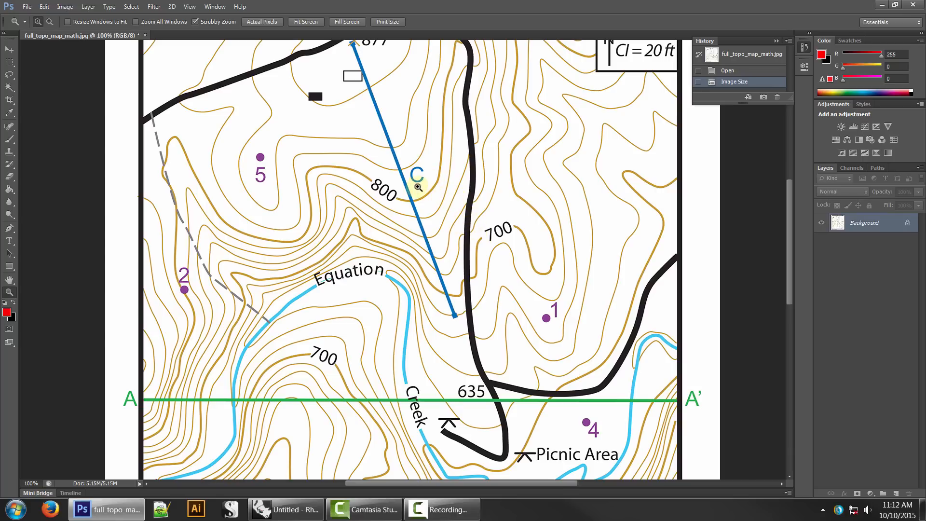
left_click_drag(564, 163, 529, 264)
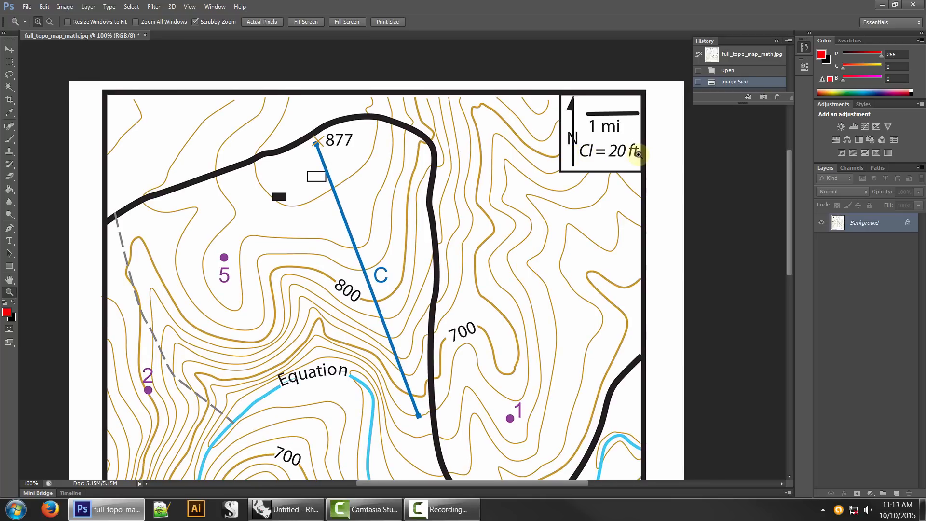
left_click_drag(519, 331, 576, 260)
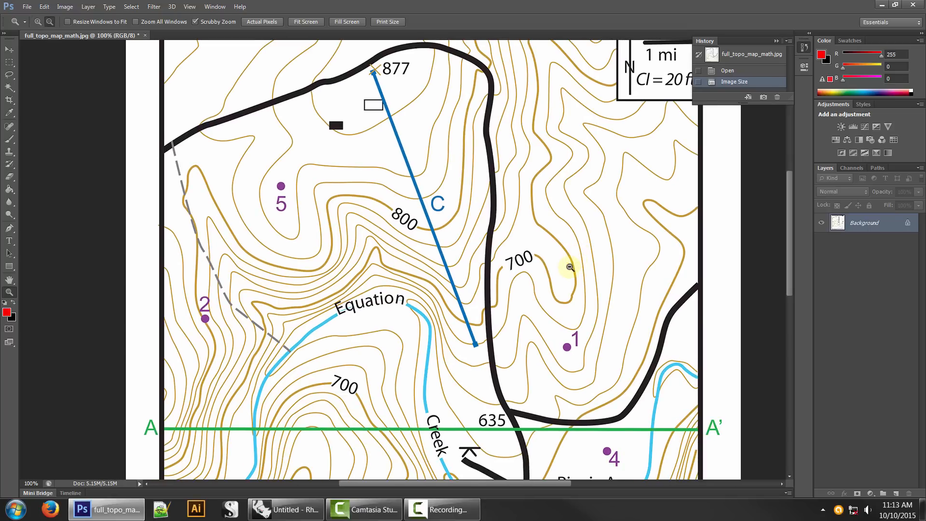
left_click(575, 262, "alt")
left_click_drag(558, 324, 533, 257)
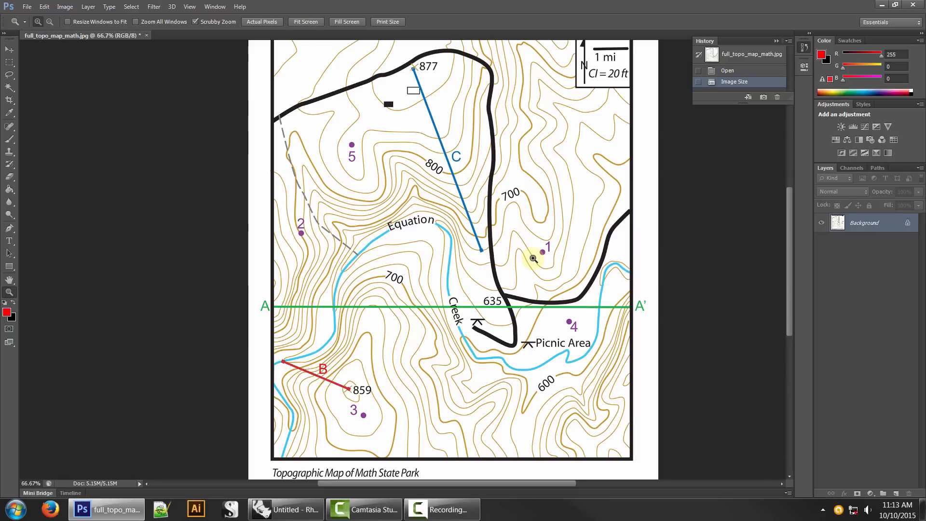
left_click_drag(485, 61, 498, 159)
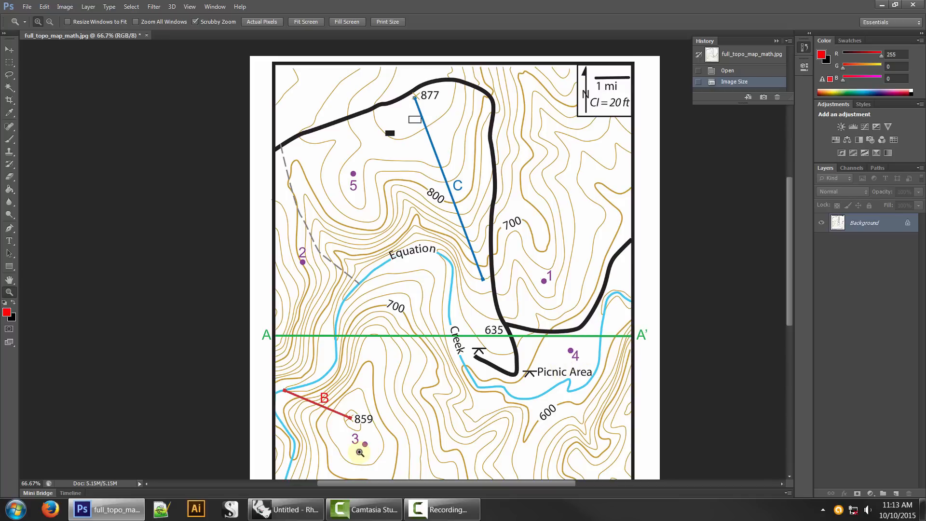
- Switch to Rhinoceros and maximize the Top viewport
mouse_move(305, 512)
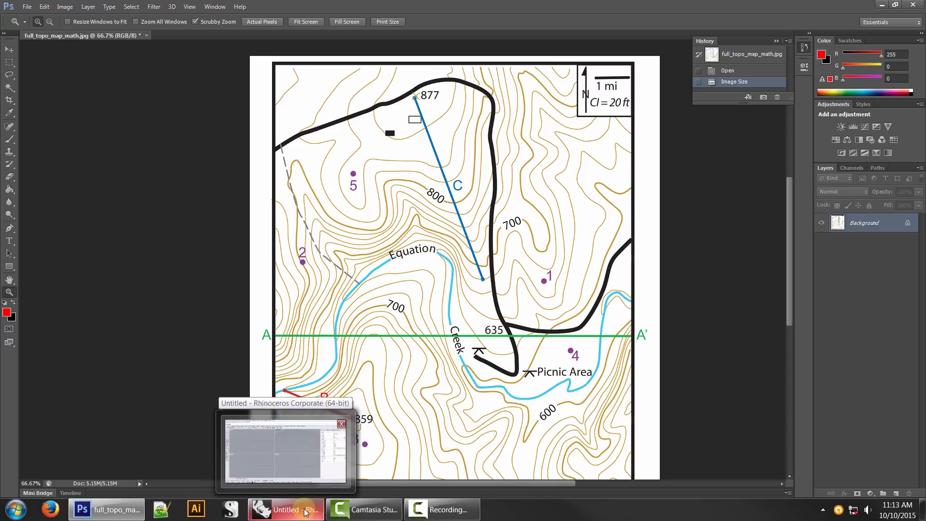
left_click(305, 512)
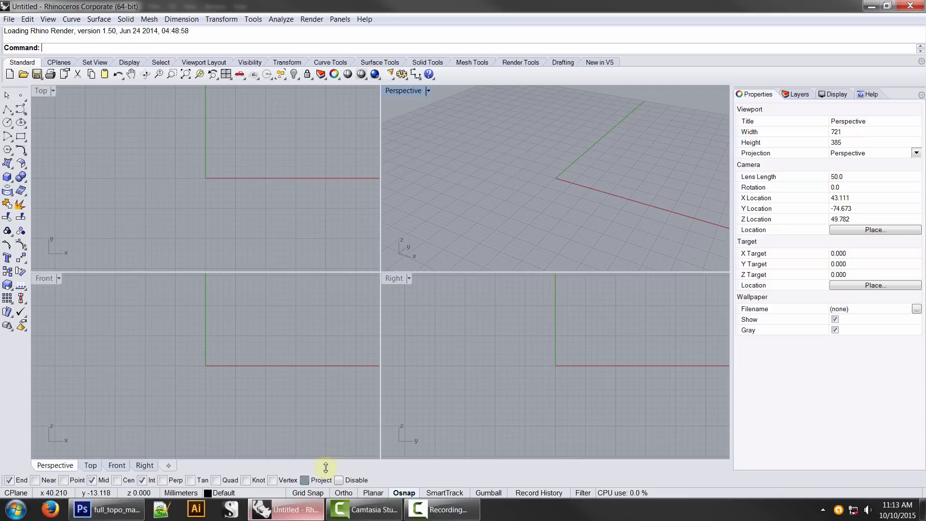
double_click(41, 90)
- Place full_topo_map_math as a background bitmap in the Top viewport, spanning the origin
left_click(49, 19)
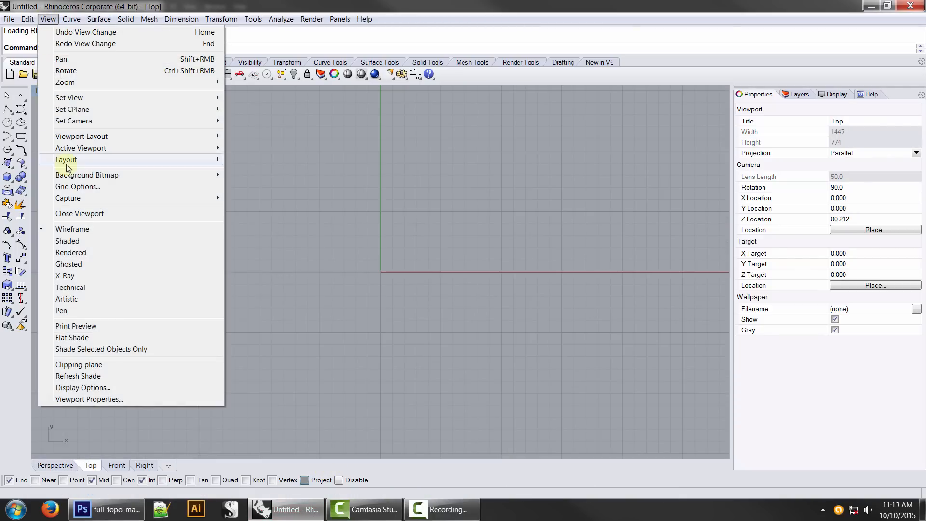
mouse_move(71, 176)
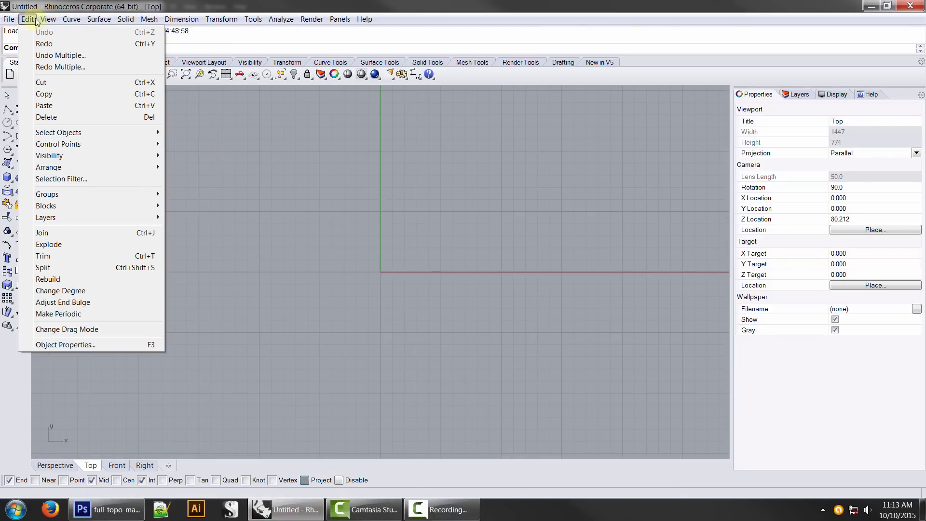
mouse_move(168, 177)
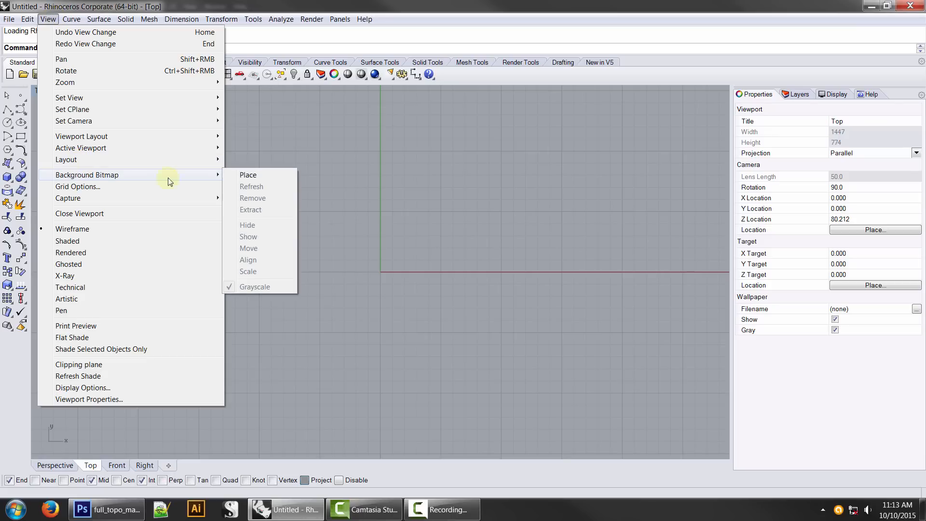
left_click(268, 177)
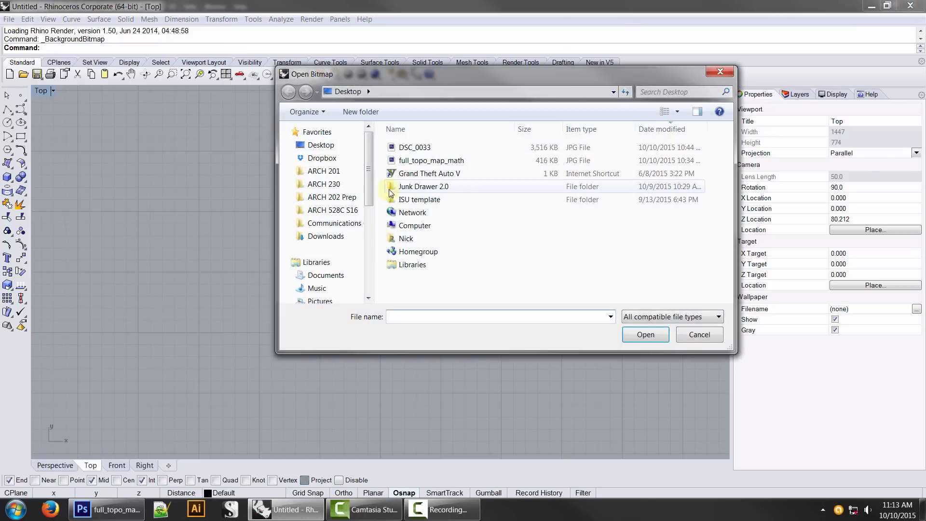
left_click(425, 160)
left_click(647, 335)
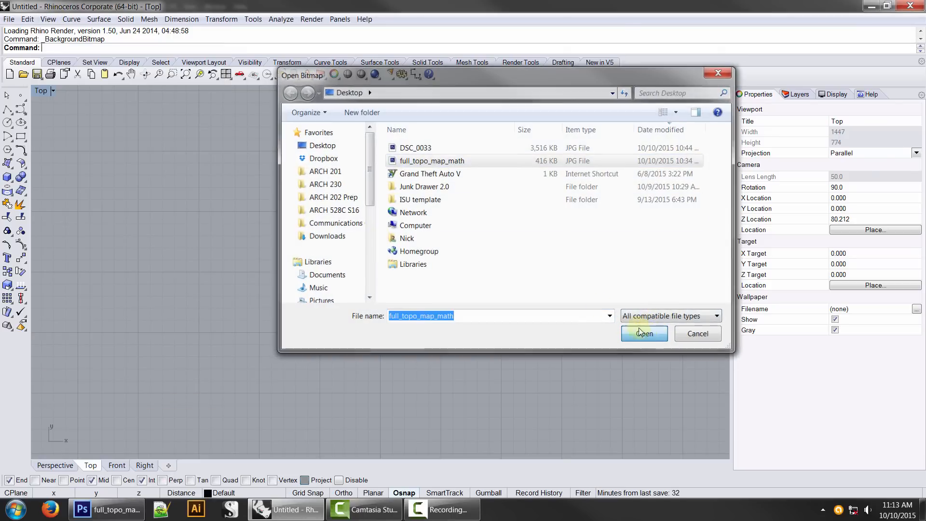
left_click(261, 120)
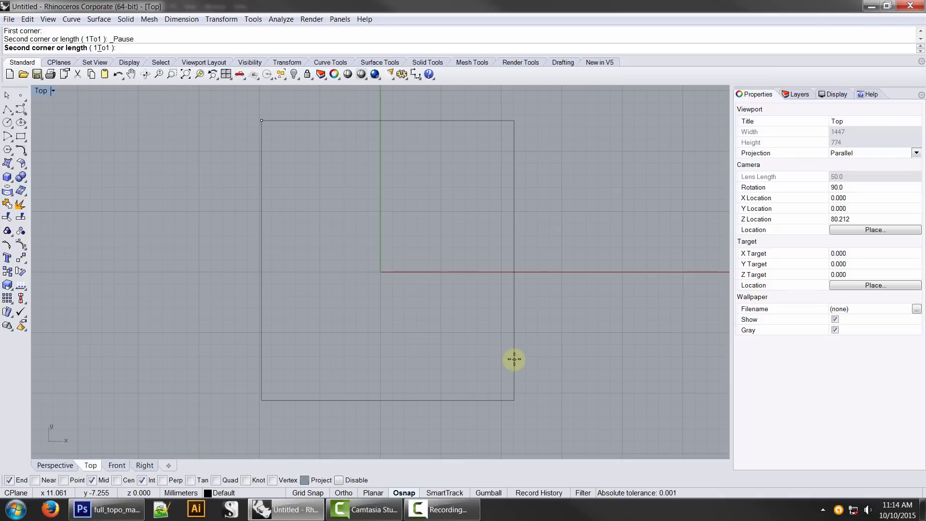
left_click(514, 359)
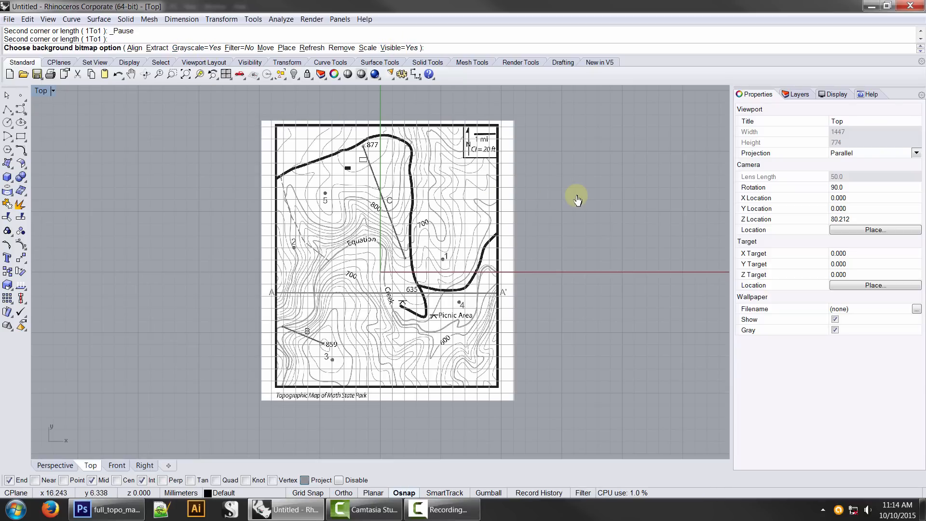
key("Return")
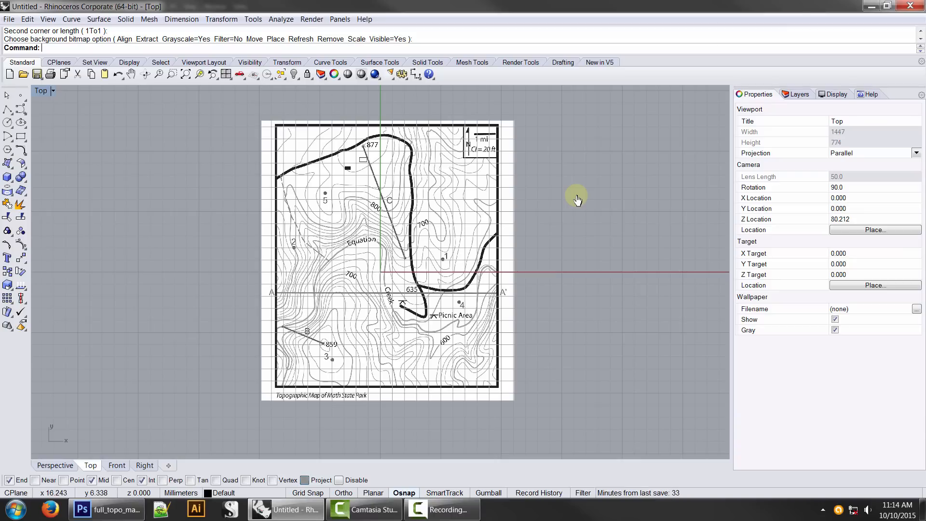
- Use the Grid command to hide the grid, grid axes and world axes in the active viewport
type("Grid")
key("BackSpace")
key("BackSpace")
key("BackSpace")
key("BackSpace")
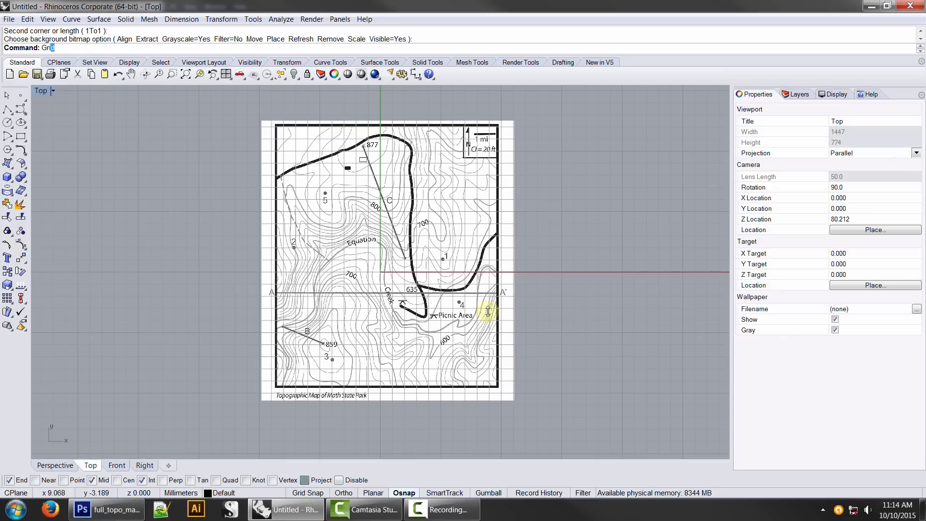
type("Gri")
key("Return")
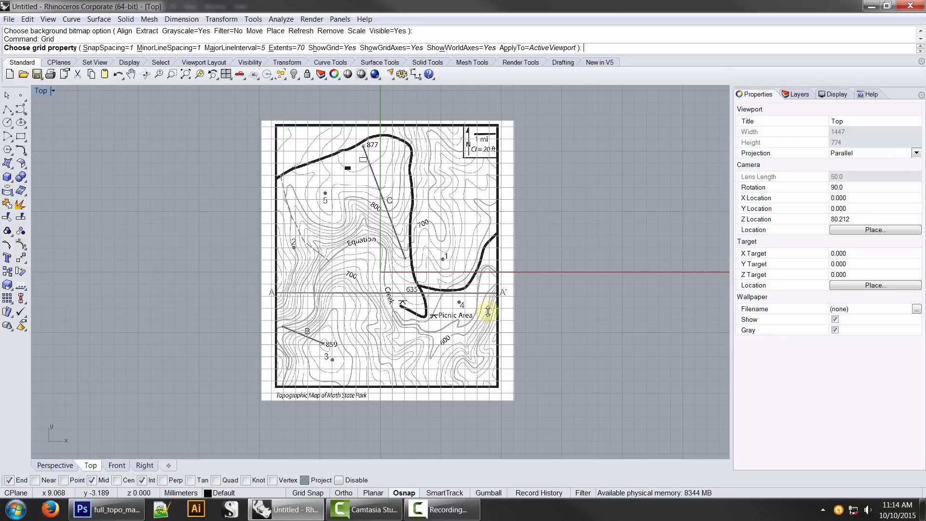
left_click(391, 47)
left_click(332, 47)
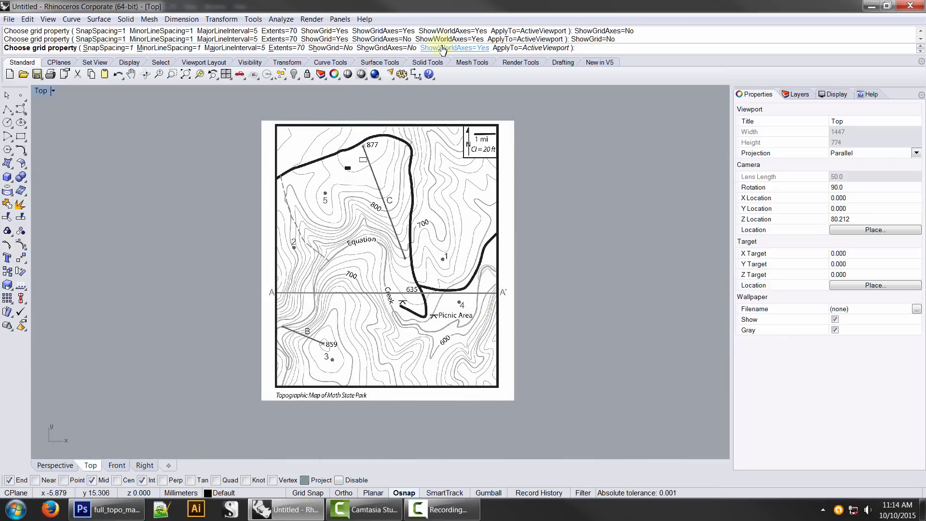
left_click(490, 47)
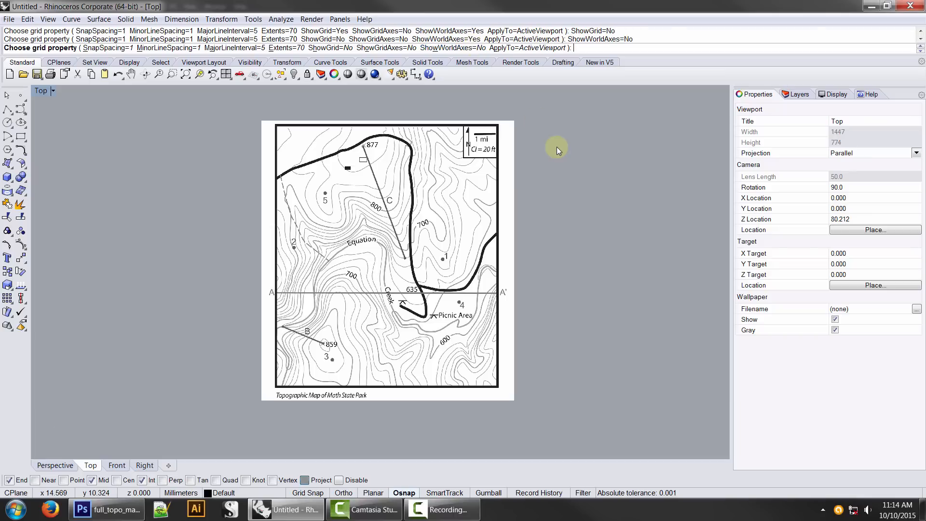
- Examine the placed map's contour lines up close and review the available background bitmap options
scroll(582, 293, "up", 2)
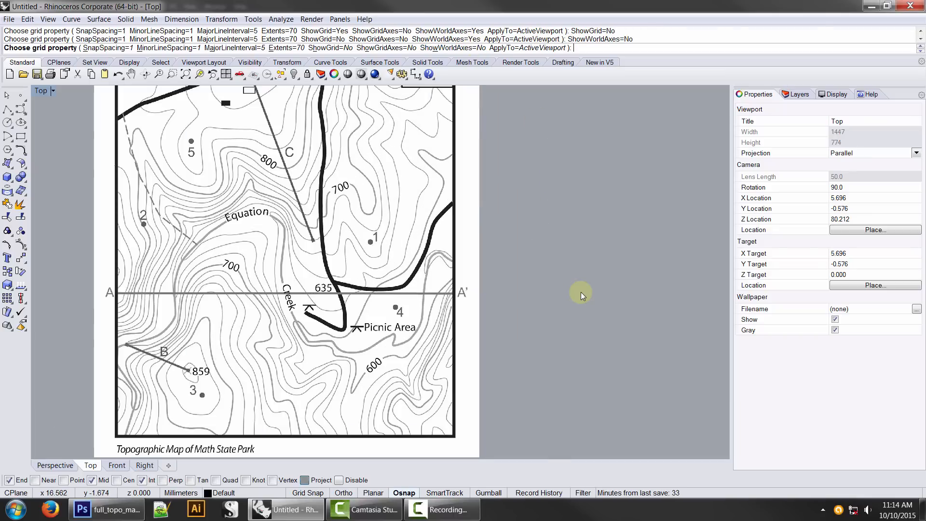
right_click_drag(475, 279, 542, 289)
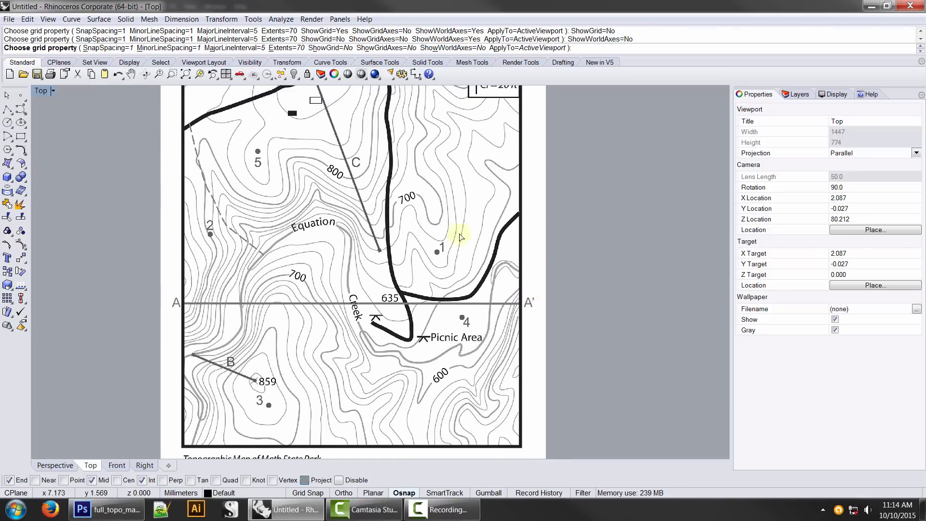
scroll(134, 188, "down", 3)
scroll(162, 197, "up", 1)
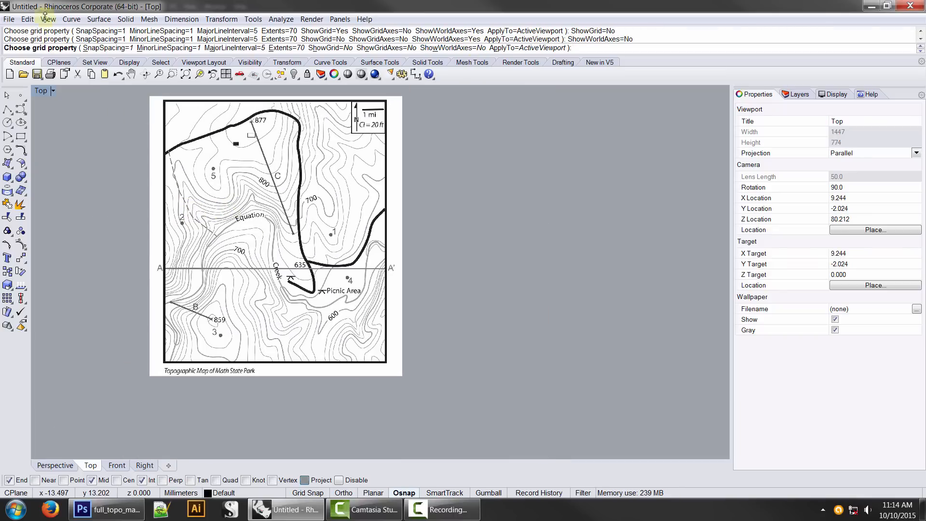
left_click(49, 18)
mouse_move(132, 175)
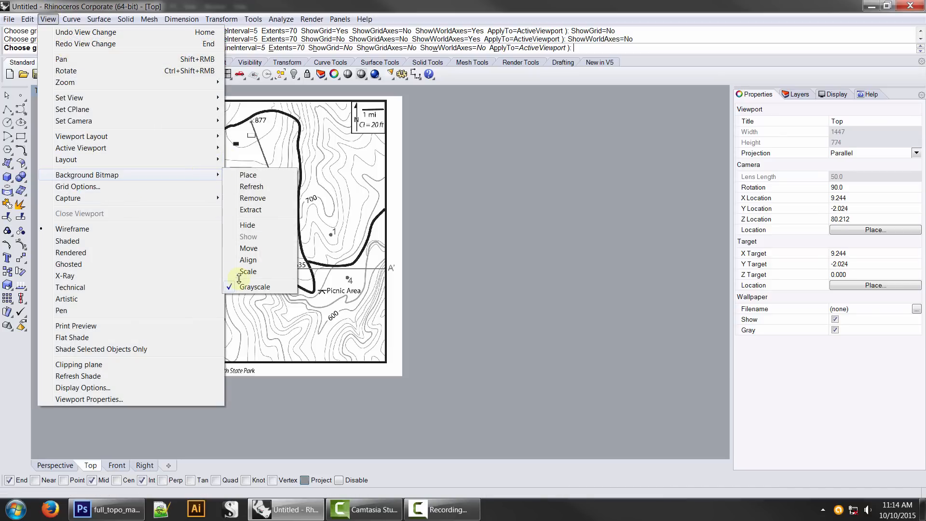
left_click(458, 265)
right_click_drag(424, 217, 479, 239)
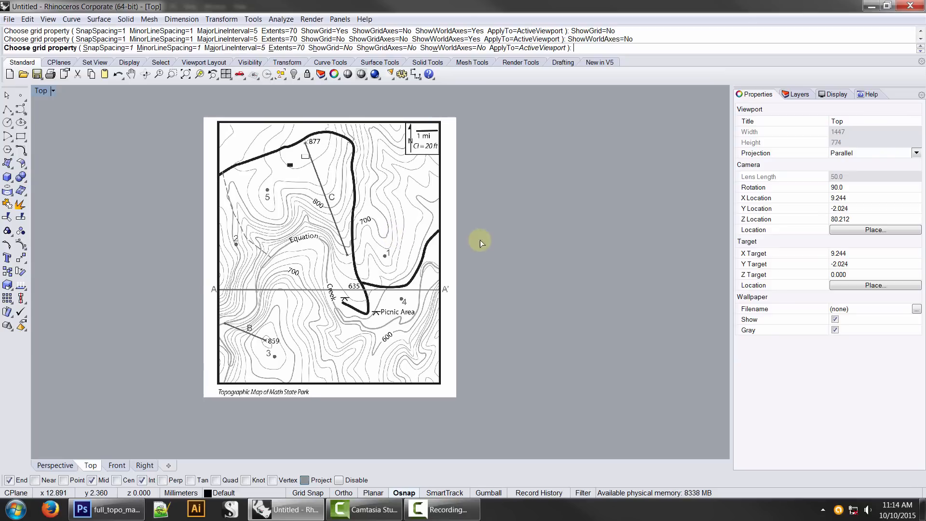
scroll(403, 246, "up", 12)
right_click_drag(357, 254, 473, 277)
scroll(528, 262, "down", 8)
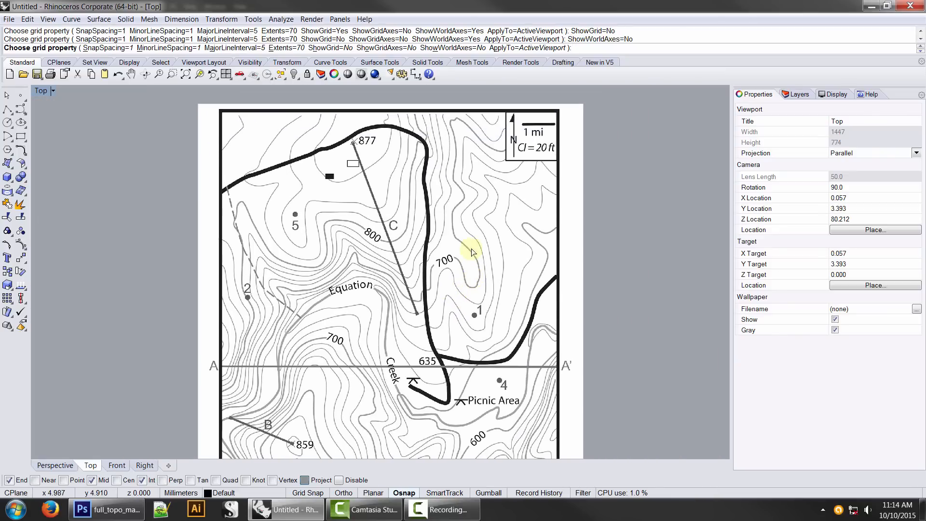
scroll(446, 210, "down", 2)
scroll(447, 215, "up", 2)
right_click_drag(448, 215, 483, 202)
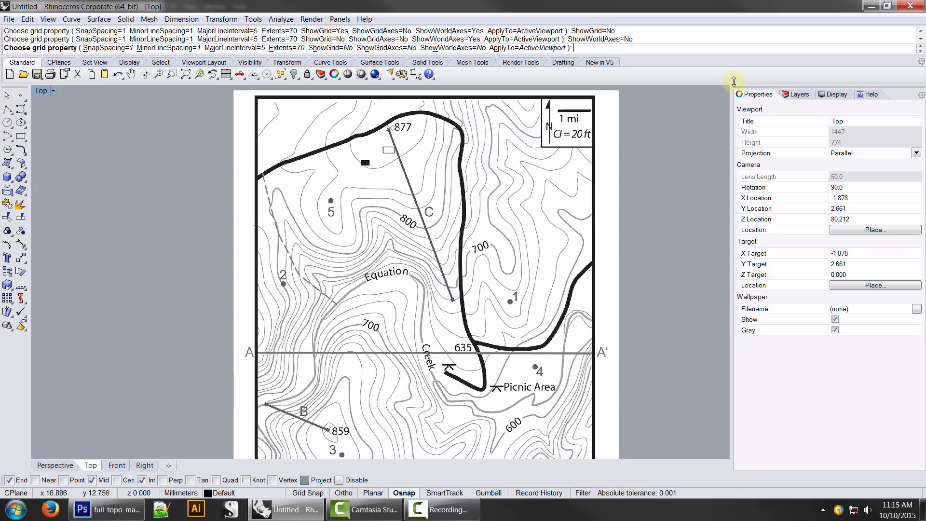
- Create a new layer, Layer 01, and set its color to Red
left_click(796, 94)
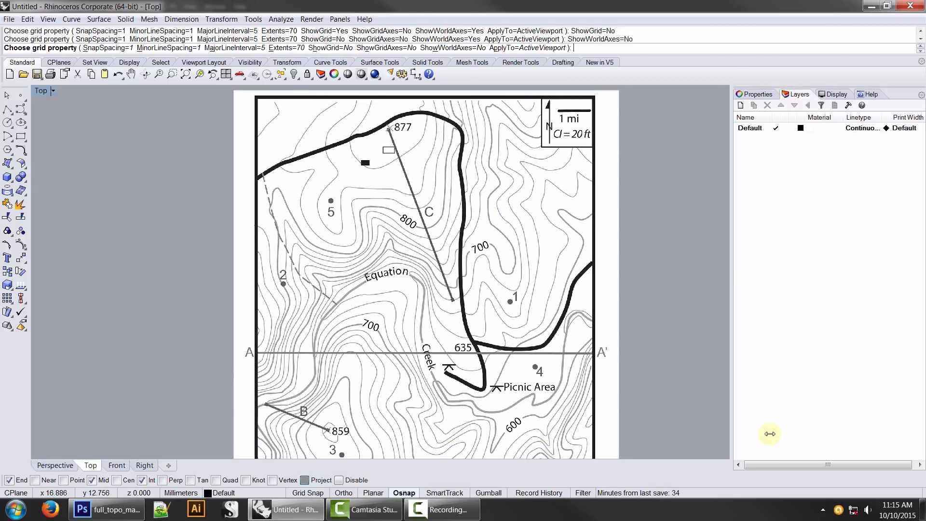
left_click(741, 106)
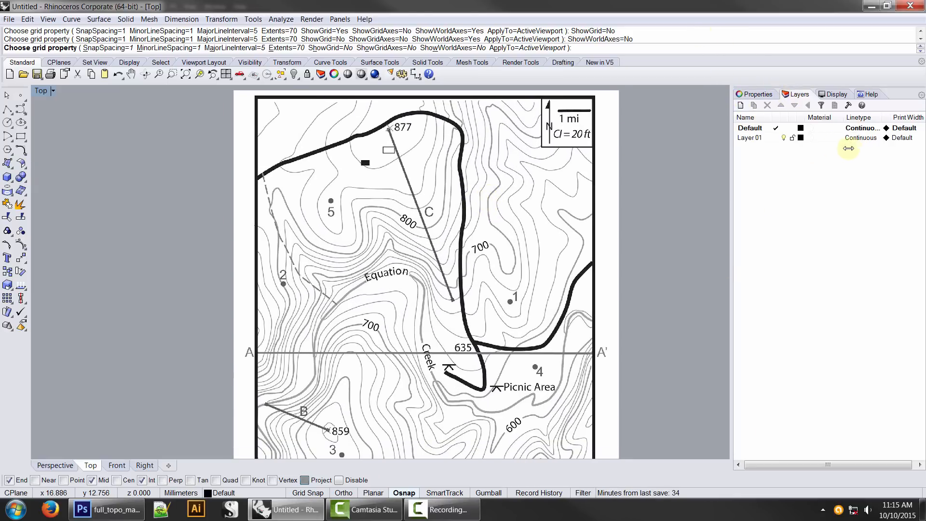
left_click(801, 138)
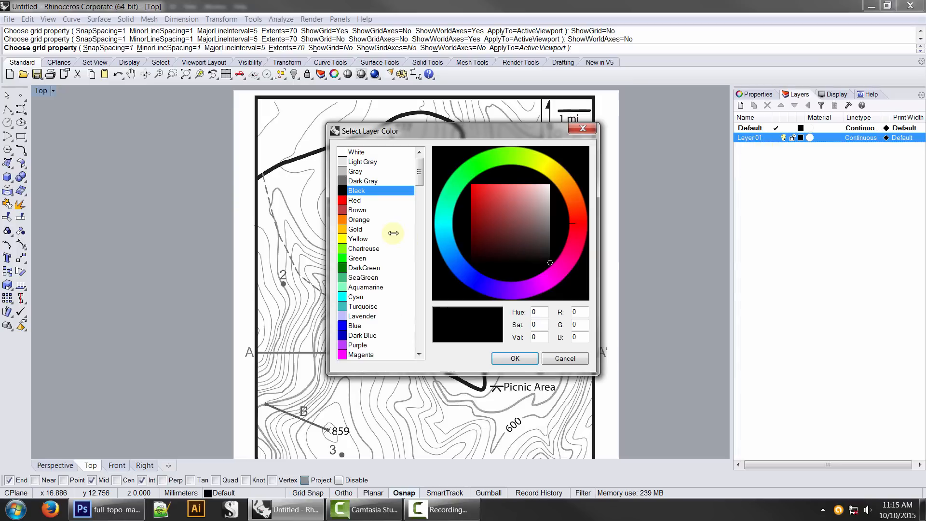
left_click(357, 201)
left_click(515, 358)
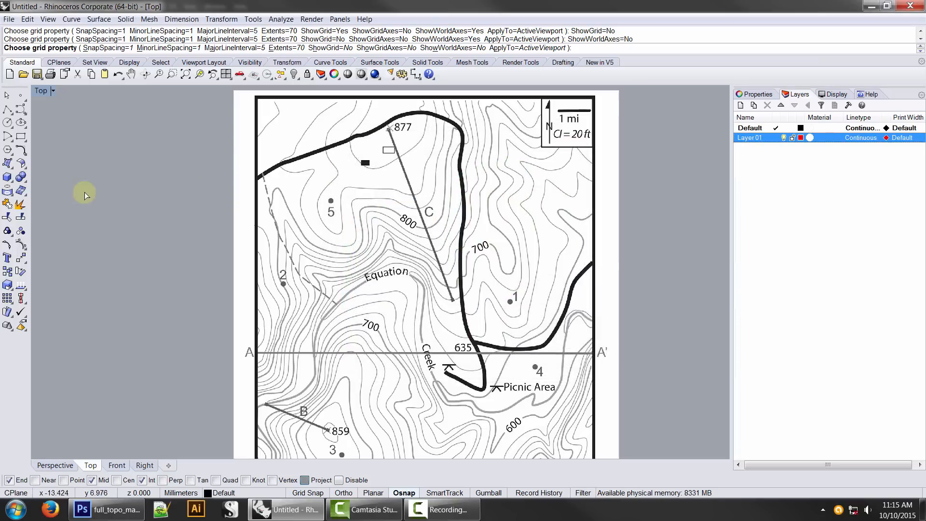
- Trace the south and east sides of the thick contour around point 3 with a degree 3 control point curve, ending below its northern tip
left_click(21, 110)
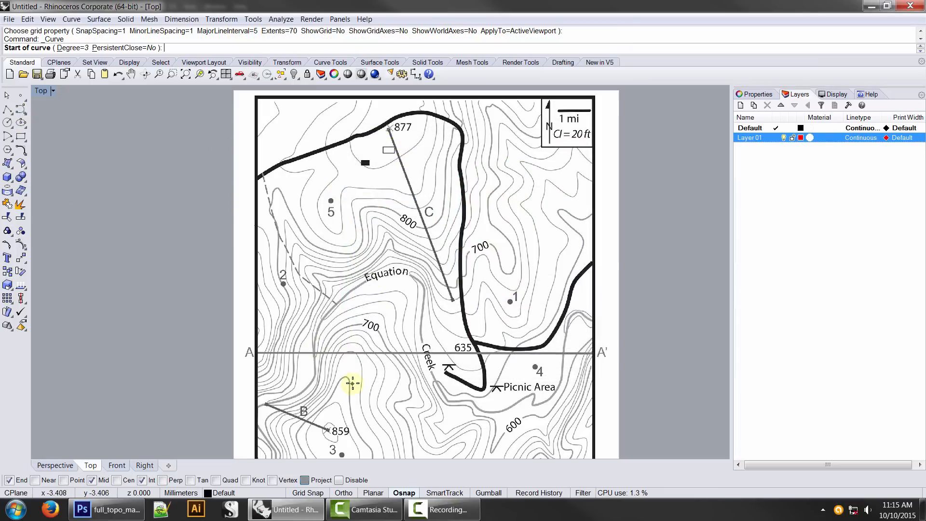
right_click_drag(352, 380, 374, 281)
scroll(383, 379, "up", 6)
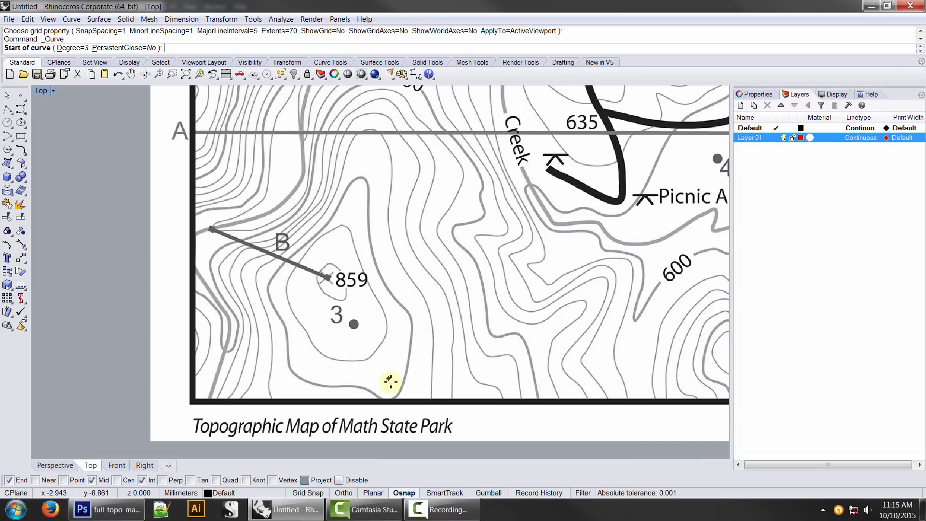
left_click(334, 385)
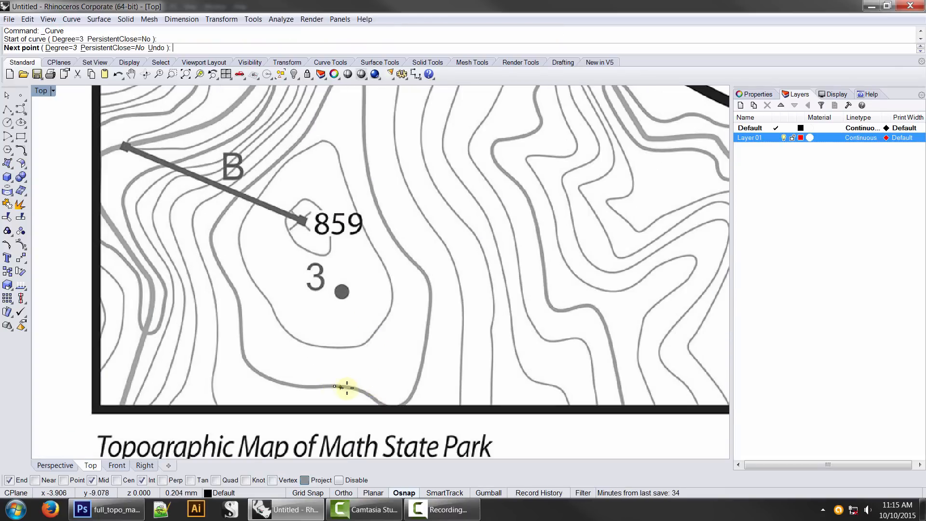
left_click(357, 389)
left_click(374, 397)
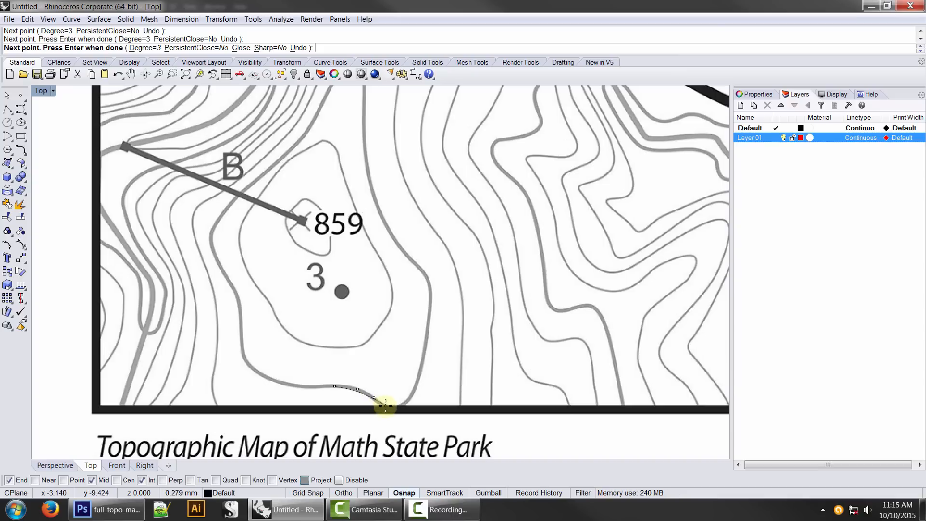
left_click(386, 407)
left_click(397, 411)
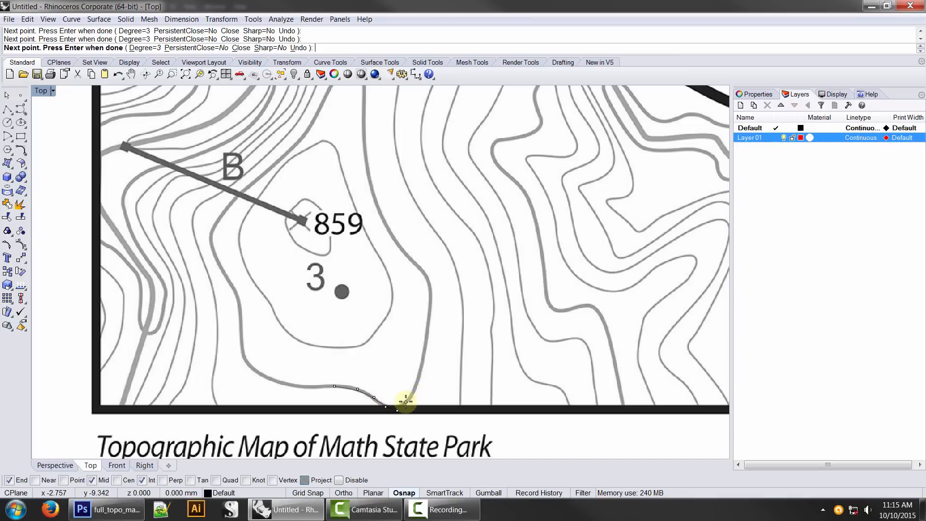
left_click(406, 401)
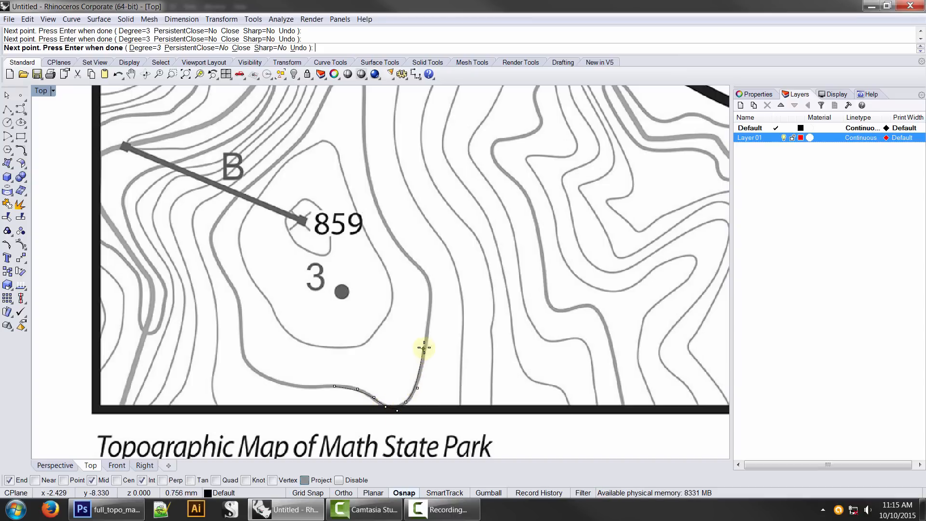
left_click(427, 347)
left_click(430, 301)
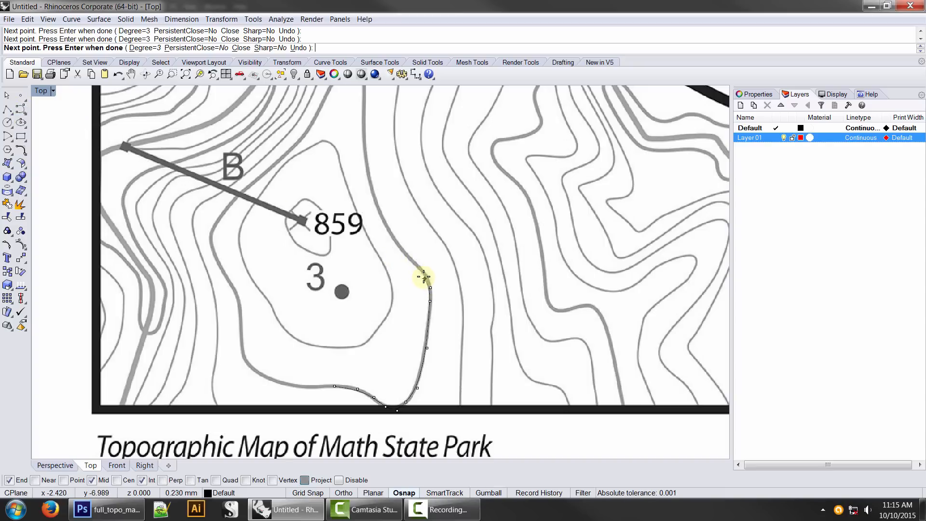
left_click(401, 246)
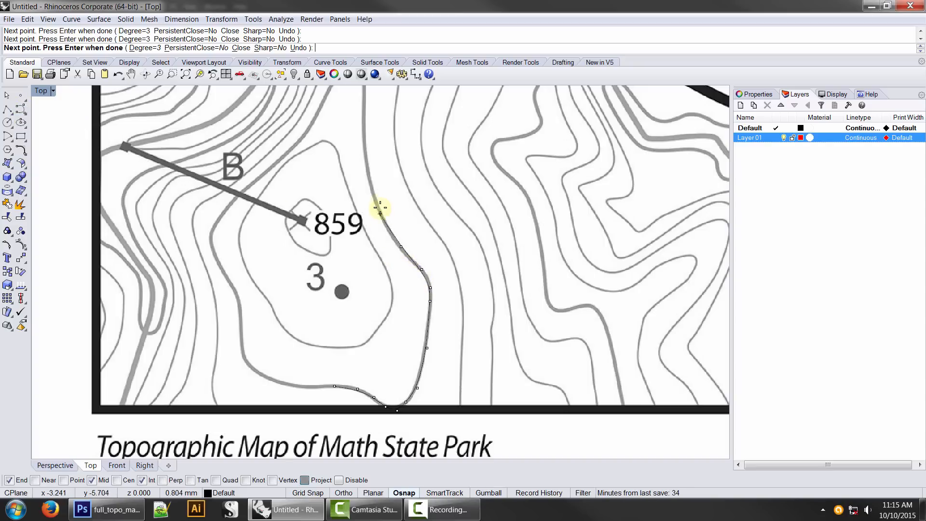
left_click(369, 171)
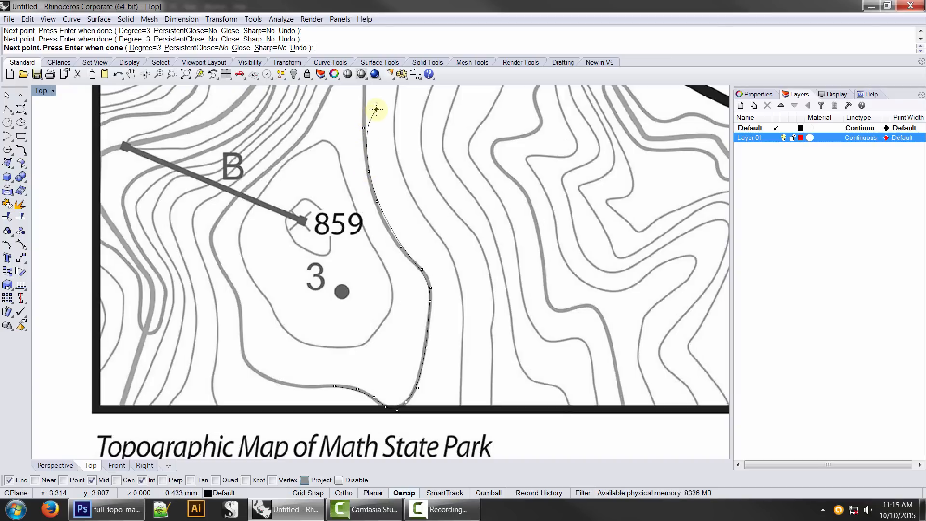
key("Return")
- Start a second degree 3 curve at the first curve's north end and trace the contour around its northern tip and down its west side
key("Return")
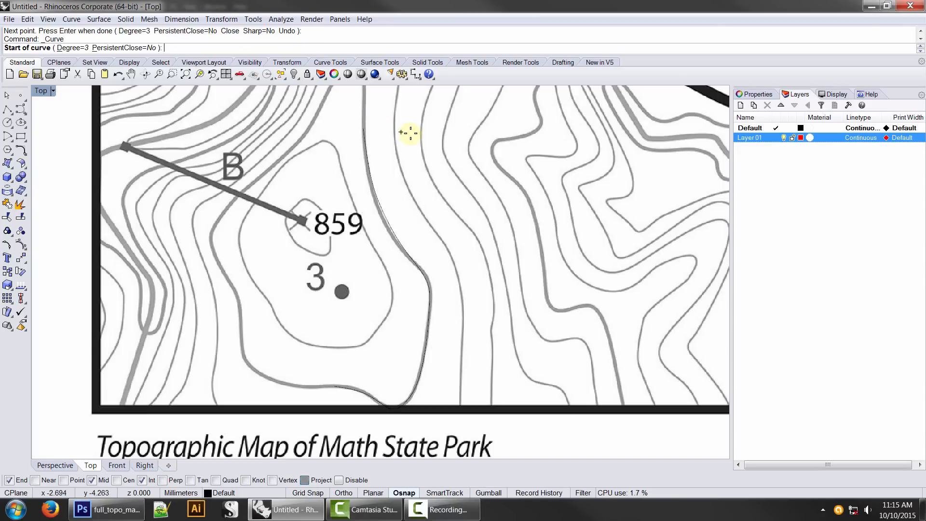
scroll(411, 135, "down", 1)
scroll(410, 130, "up", 1)
right_click_drag(400, 128, 431, 211)
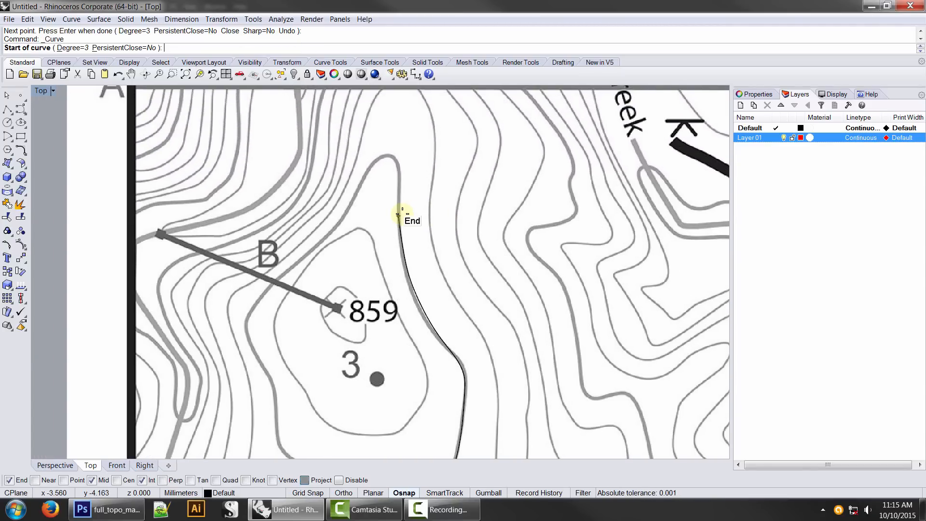
left_click(398, 215)
left_click(397, 170)
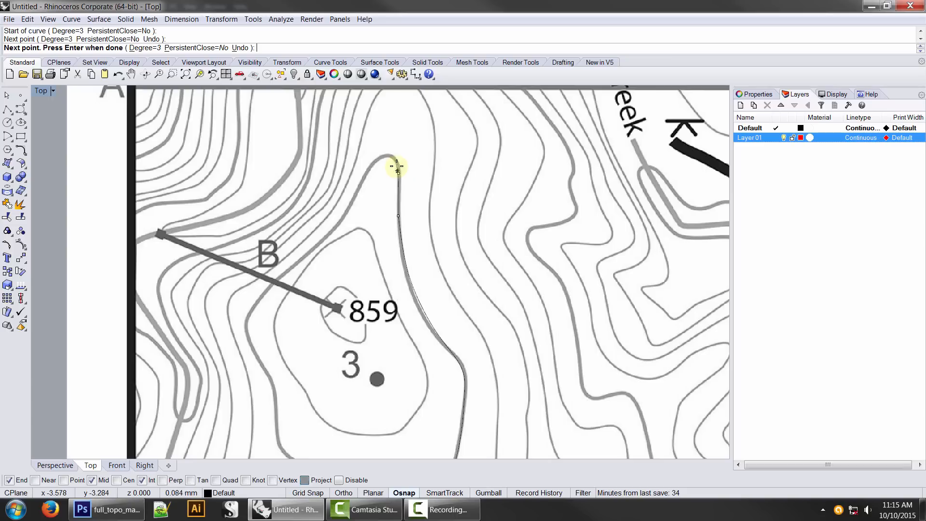
left_click(394, 157)
left_click(391, 155)
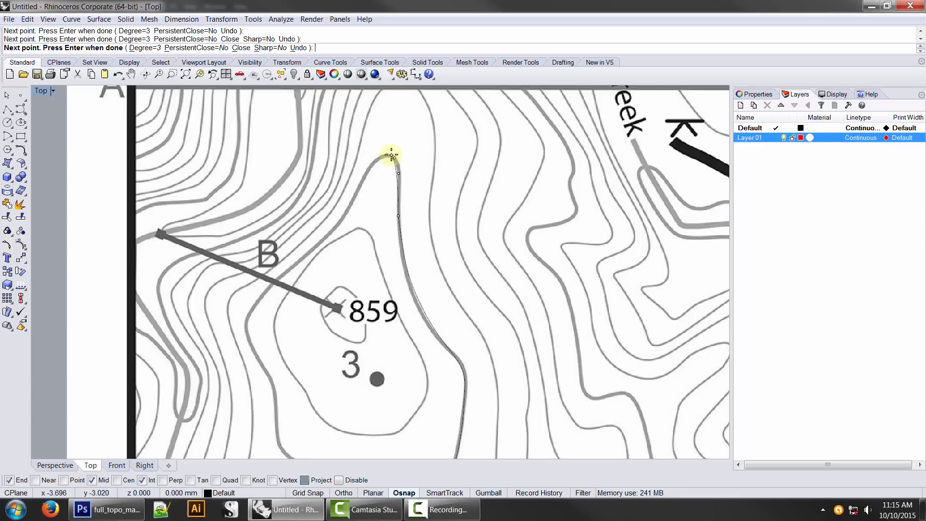
left_click(376, 160)
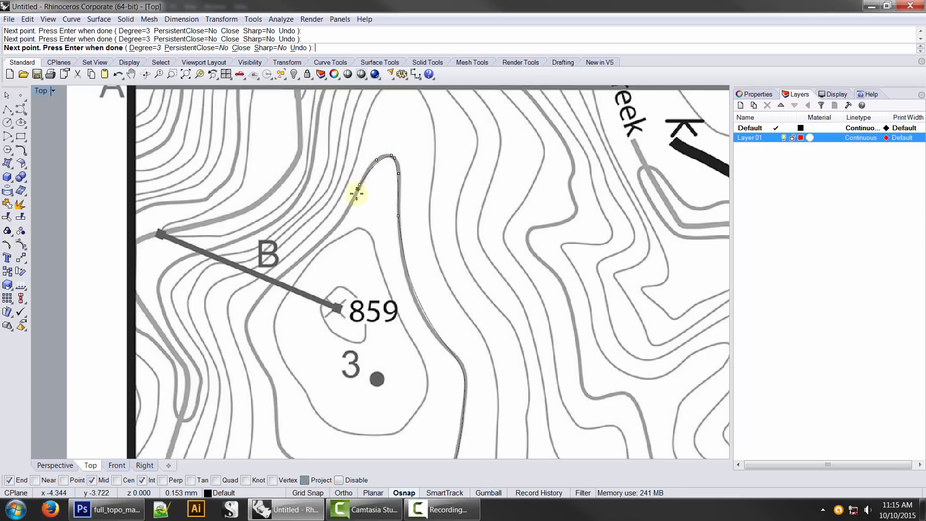
left_click(347, 212)
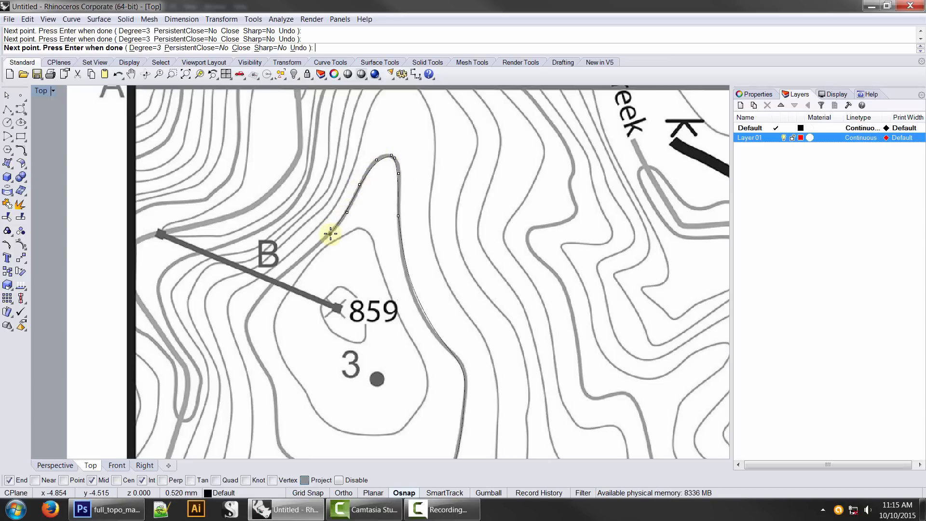
left_click(331, 234)
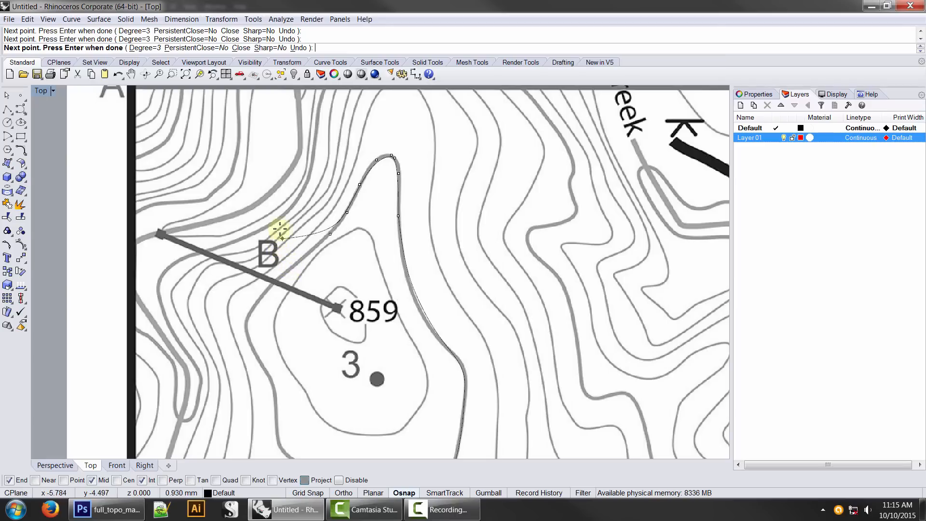
left_click(294, 264)
left_click(264, 292)
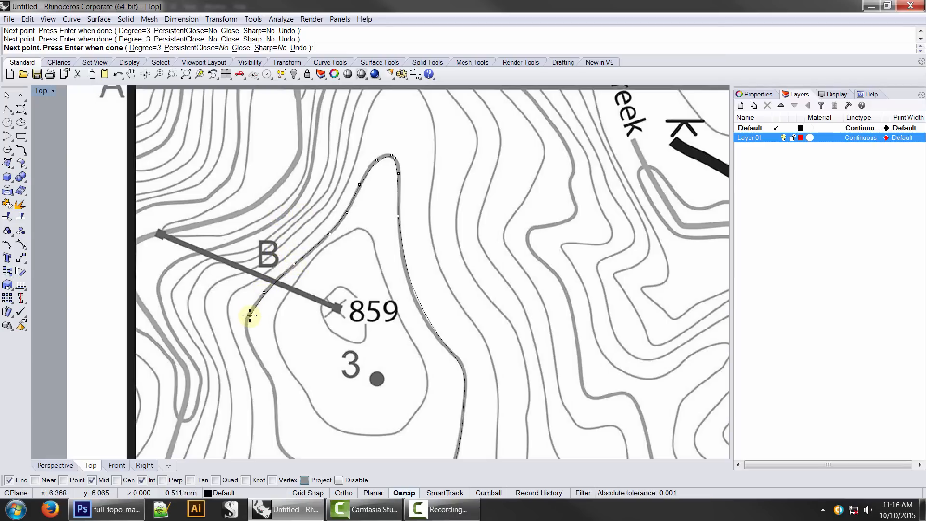
left_click(251, 343)
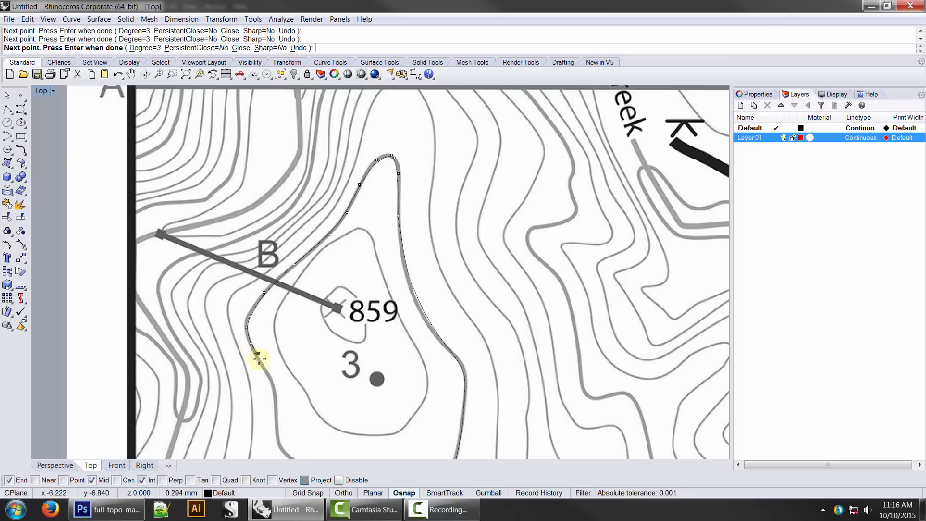
left_click(260, 362)
left_click(271, 377)
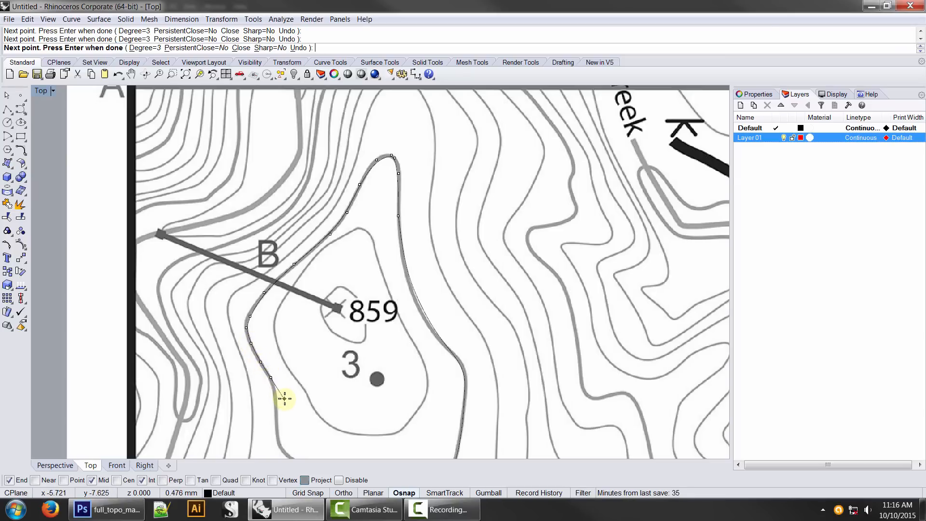
- Continue the second curve around the contour's southwest bend to the first curve's start, finish it, and select the first curve
right_click_drag(293, 403, 328, 245)
scroll(316, 235, "up", 3)
left_click(304, 233)
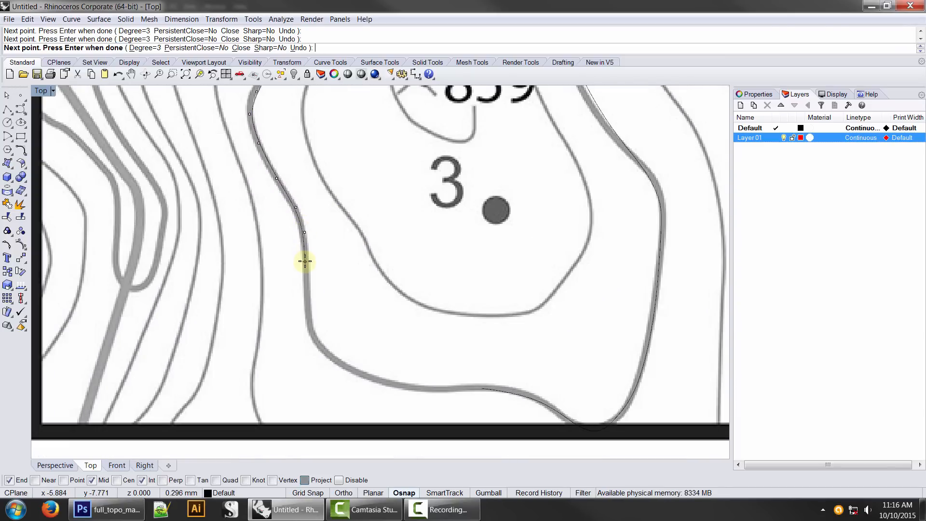
left_click(305, 261)
left_click(308, 302)
left_click(311, 328)
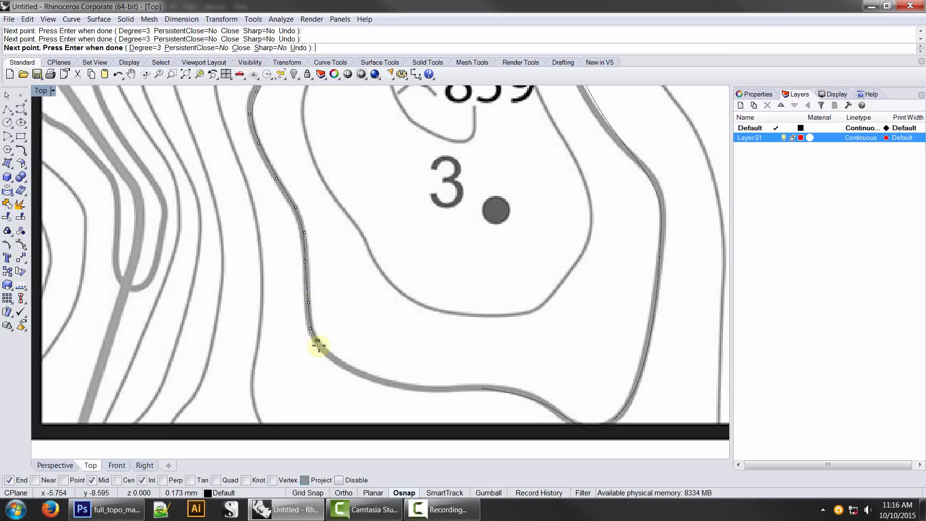
left_click(325, 352)
left_click(355, 372)
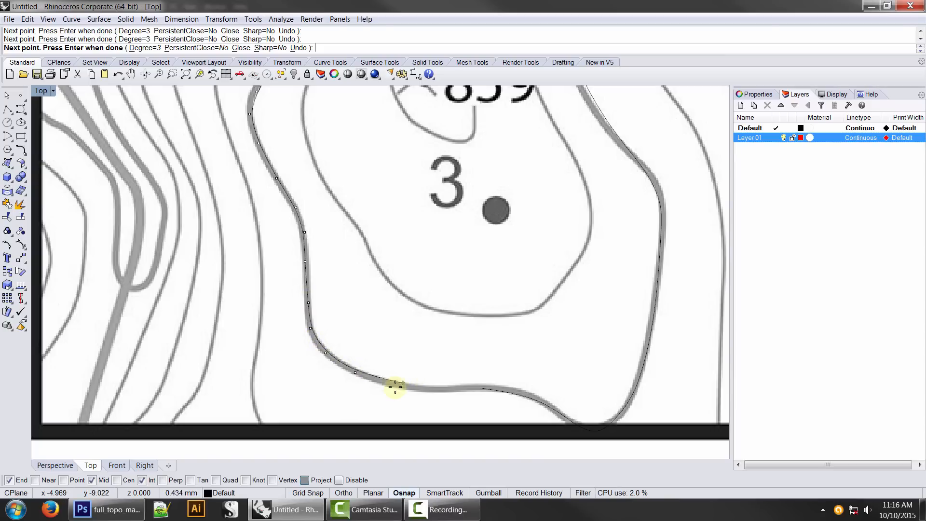
left_click(401, 387)
left_click(482, 387)
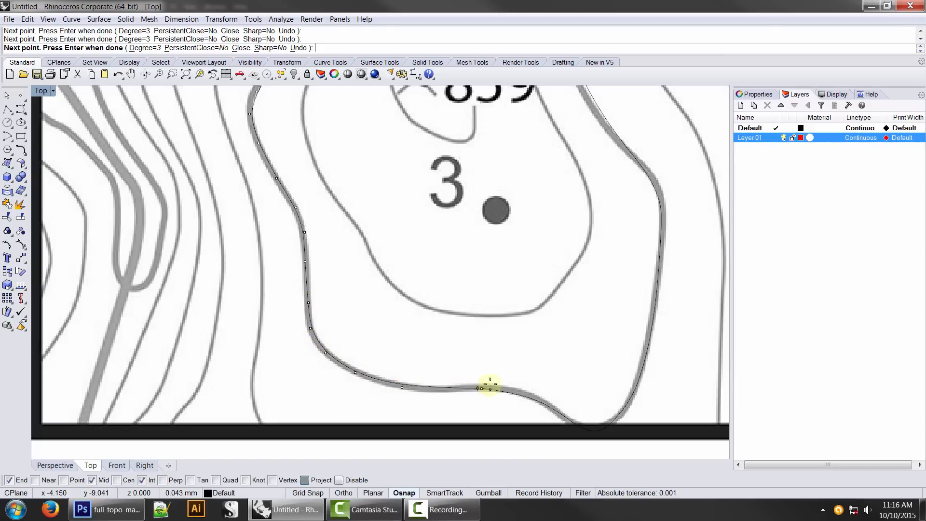
key("Return")
left_click(488, 390)
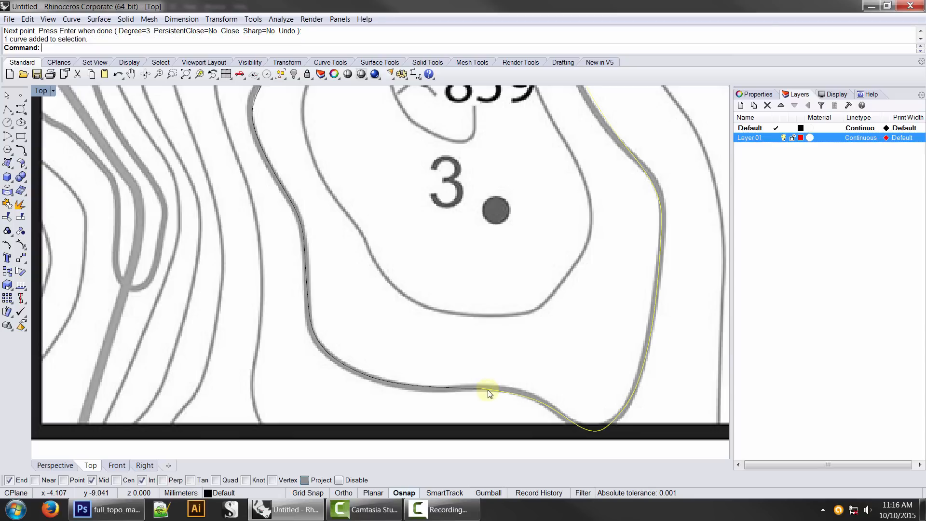
- Add the second traced curve to the selection and join both curves around point 3 into one closed contour
left_click(470, 386, "shift")
scroll(504, 250, "down", 4)
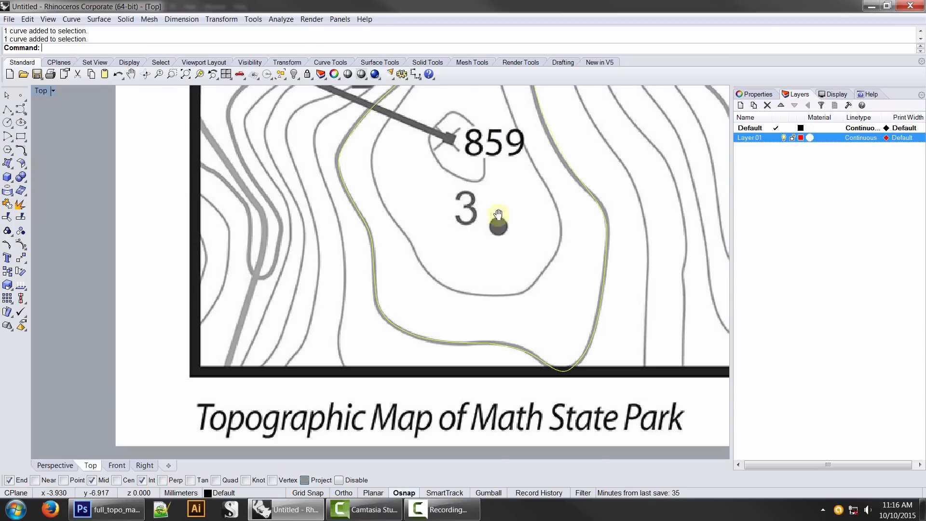
right_click_drag(500, 202, 490, 332)
type("Join")
key("Return")
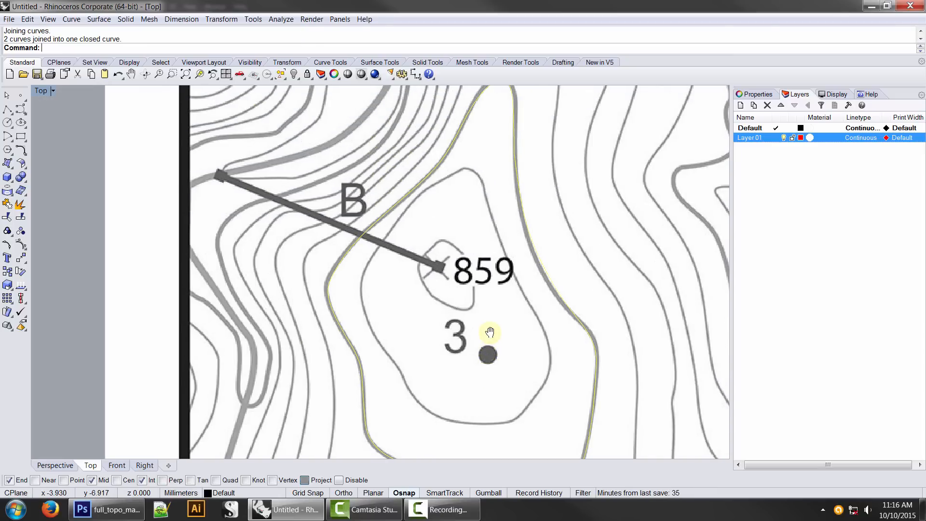
- Draw a short degree 3 interpolated curve along the thick line running to the map's southwest corner
scroll(534, 261, "down", 3)
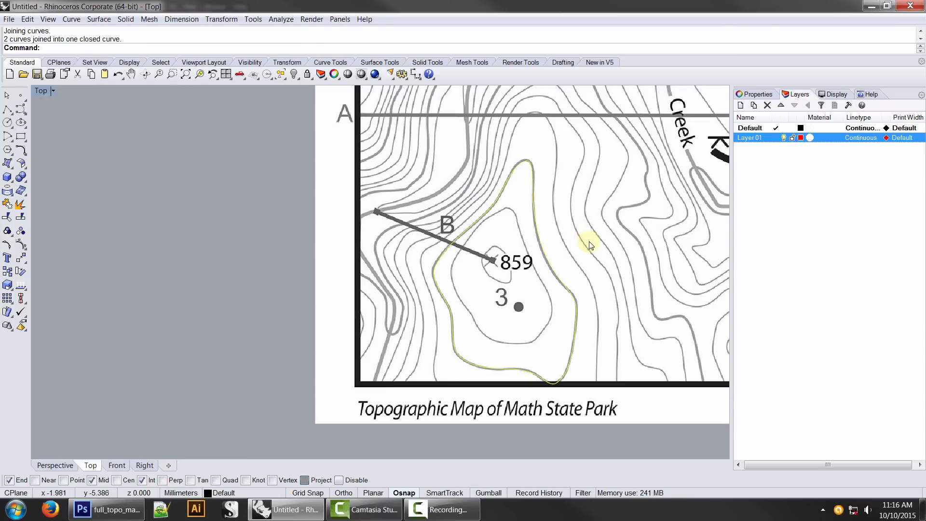
right_click_drag(588, 246, 464, 293)
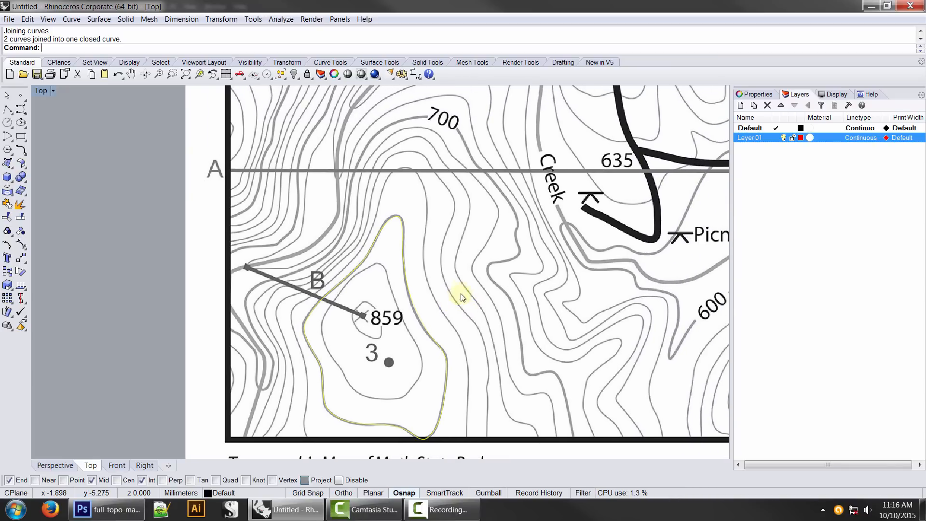
left_click(25, 109)
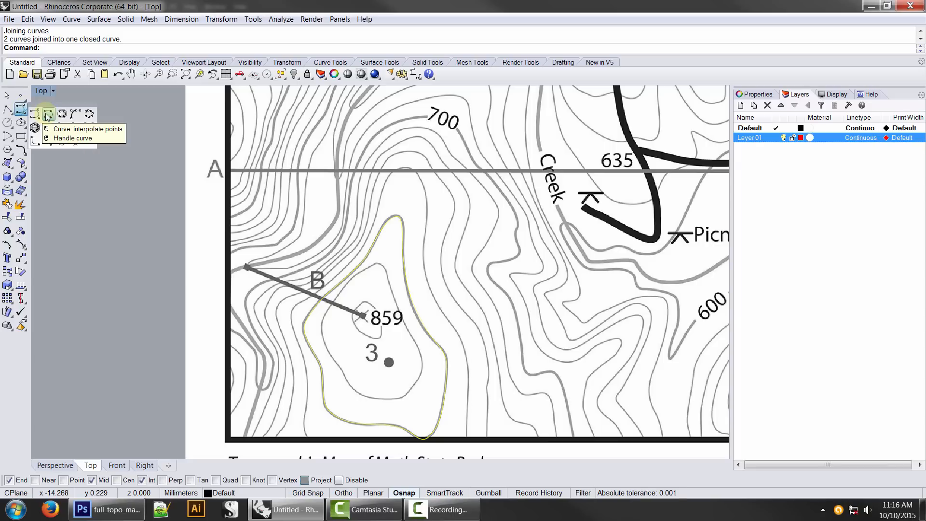
left_click(47, 114)
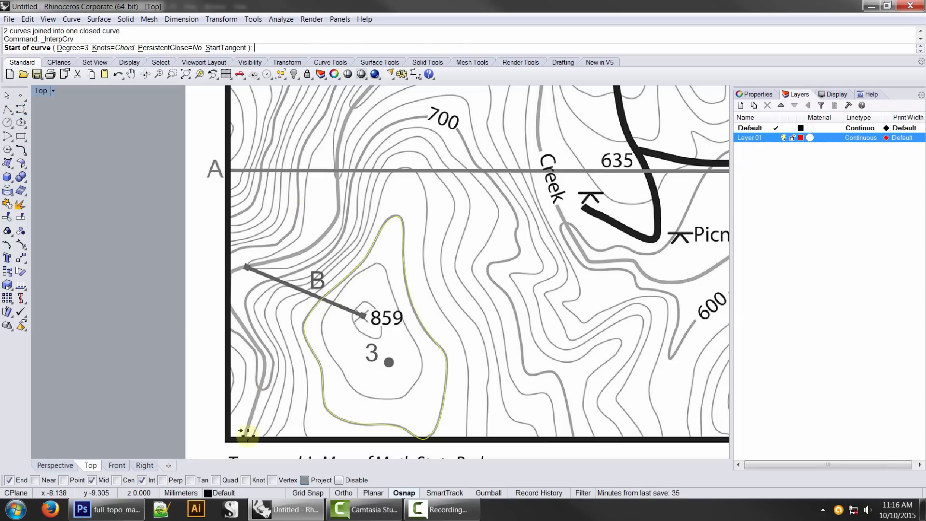
left_click(243, 446)
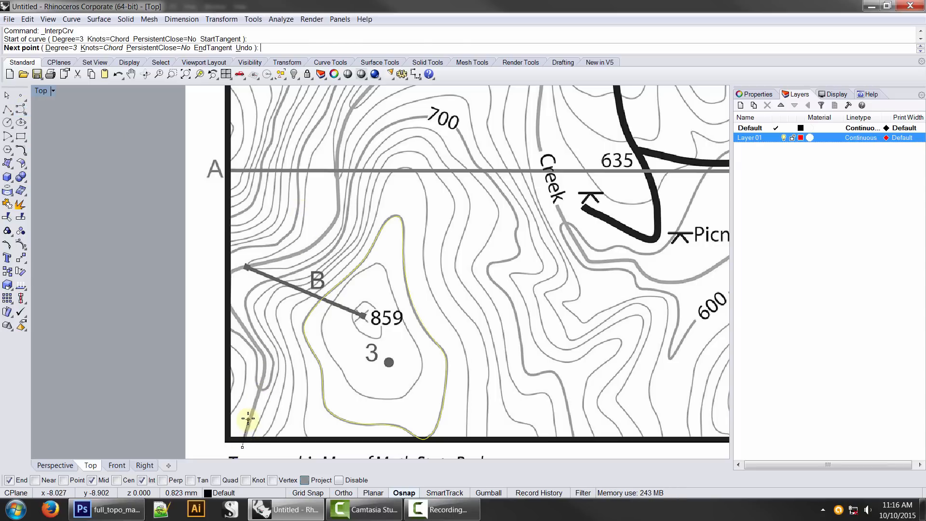
left_click(251, 414)
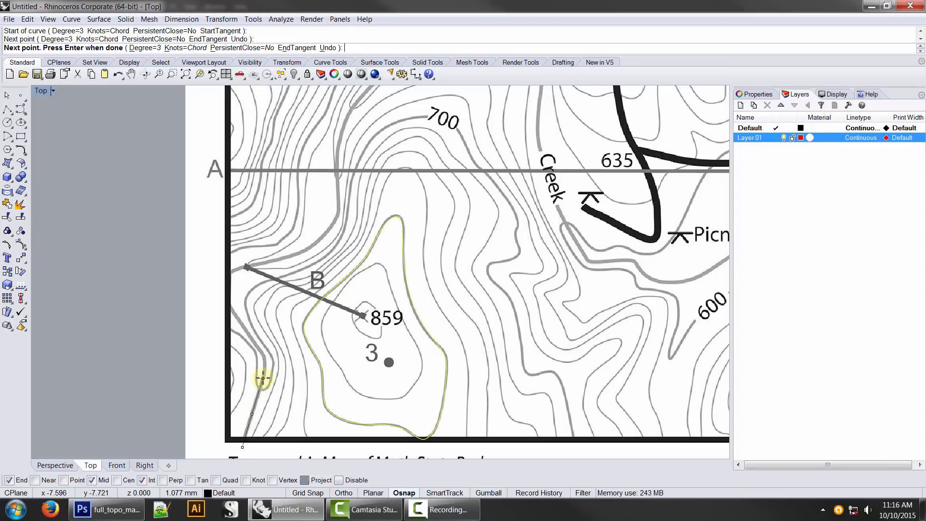
key("Return")
- Start a degree 3 interpolated curve at the map's west edge below line B and trace the thick contour down its hairpin's west side
right_click_drag(392, 270, 386, 289)
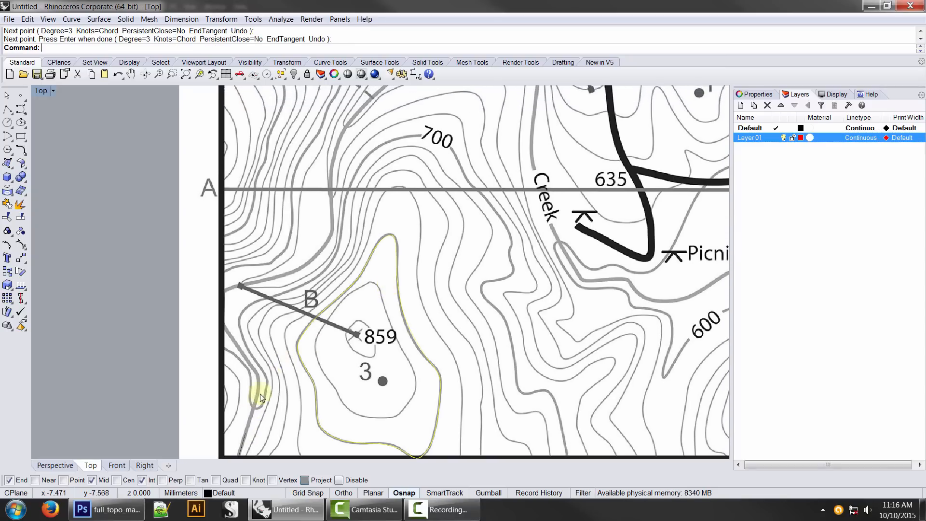
key("Return")
left_click(219, 347)
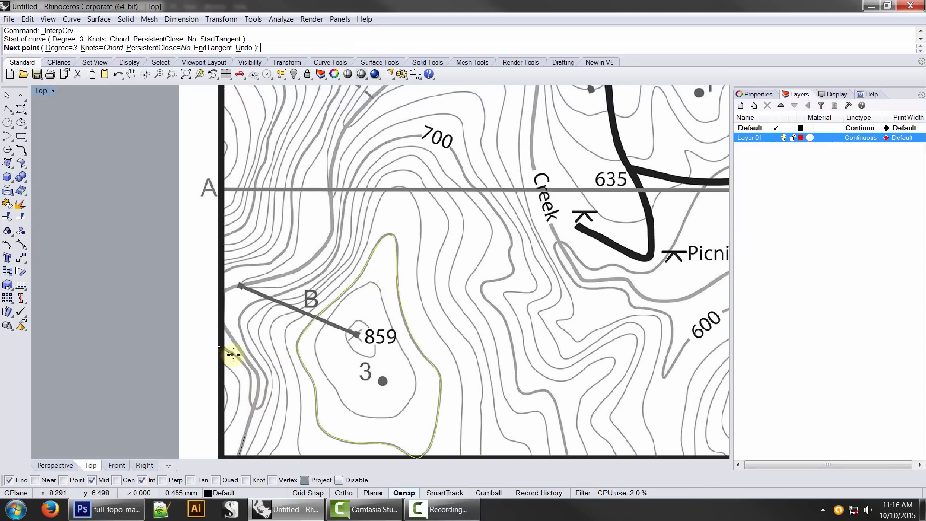
left_click(235, 356)
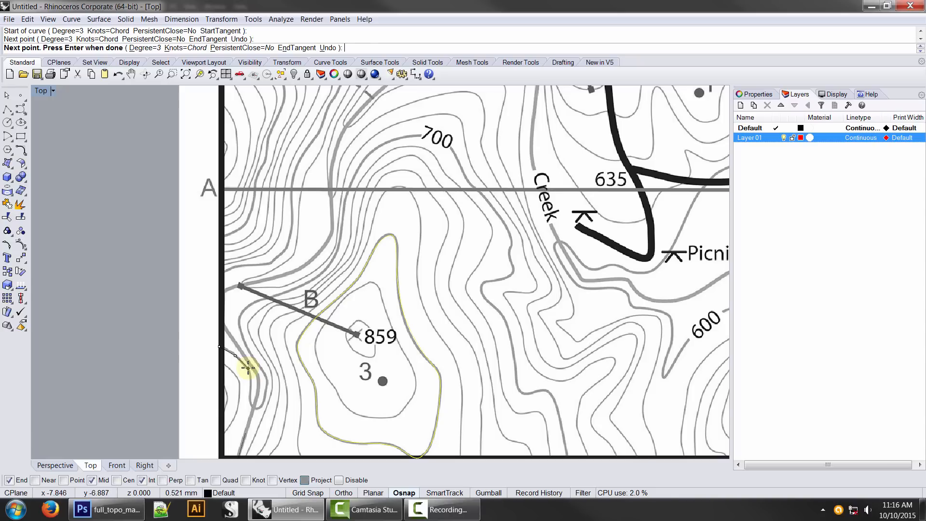
left_click(248, 367)
left_click(250, 385)
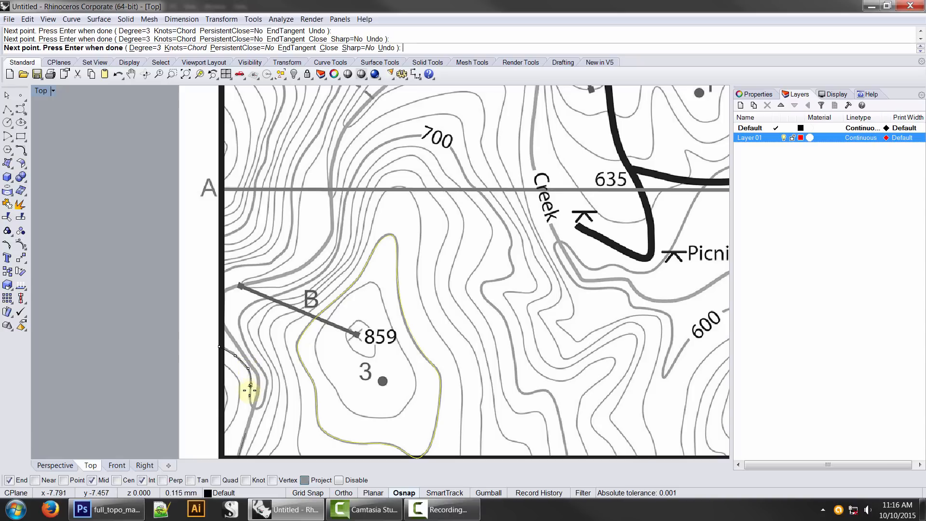
left_click(250, 401)
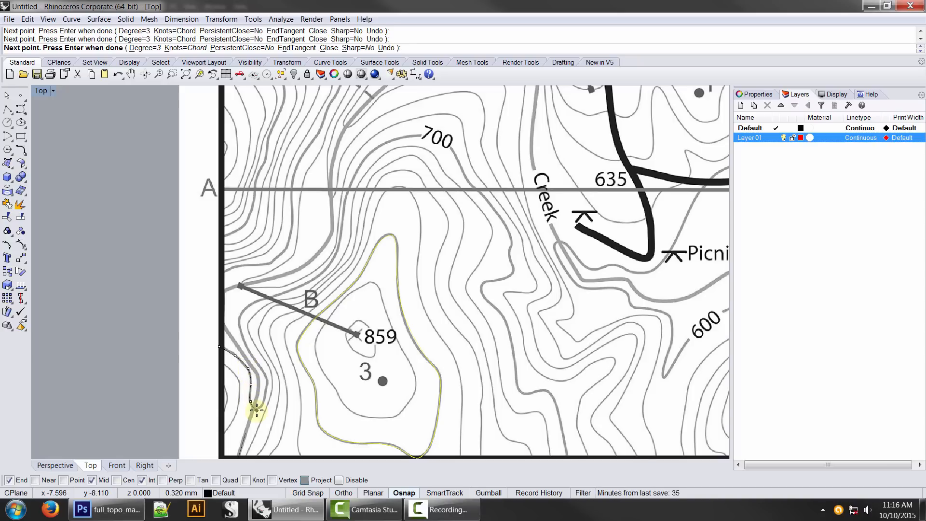
- Continue the interpolated curve up the hairpin's east side and around the bend below line B's west end
left_click(266, 384)
left_click(264, 372)
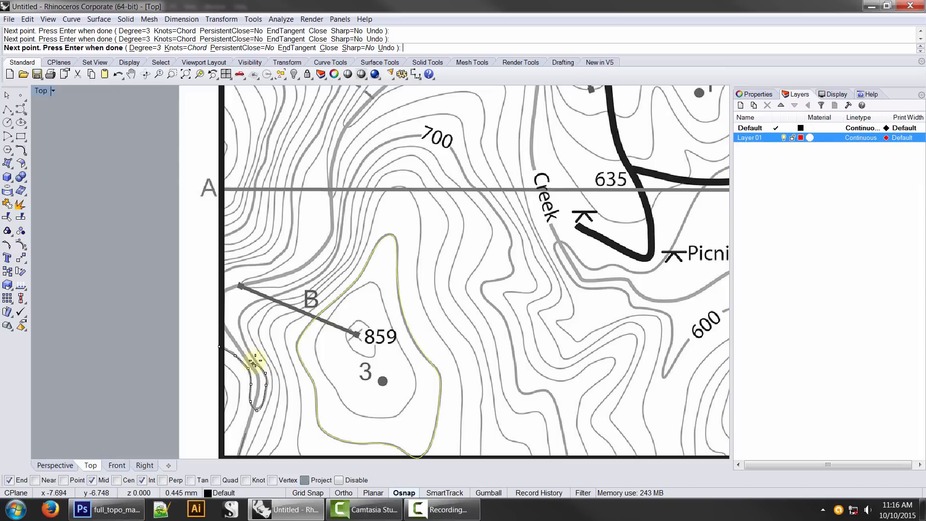
left_click(259, 365)
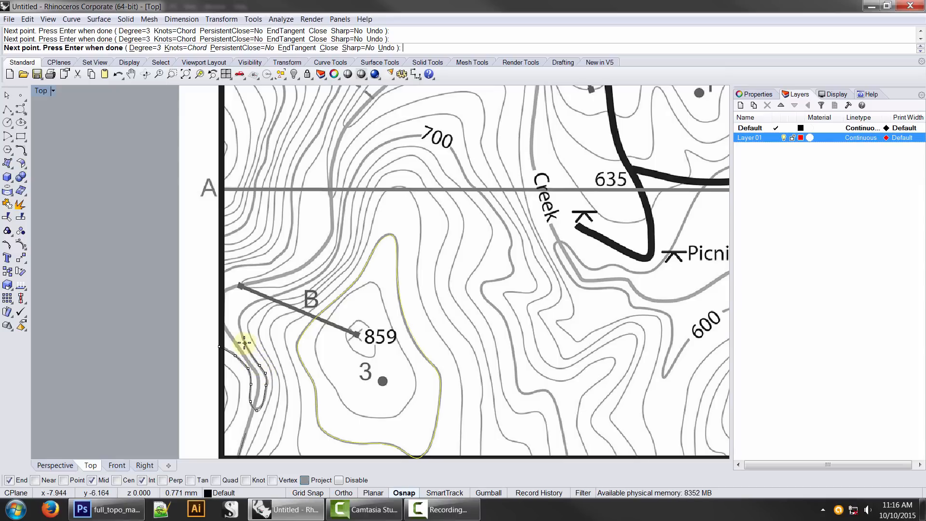
left_click(244, 343)
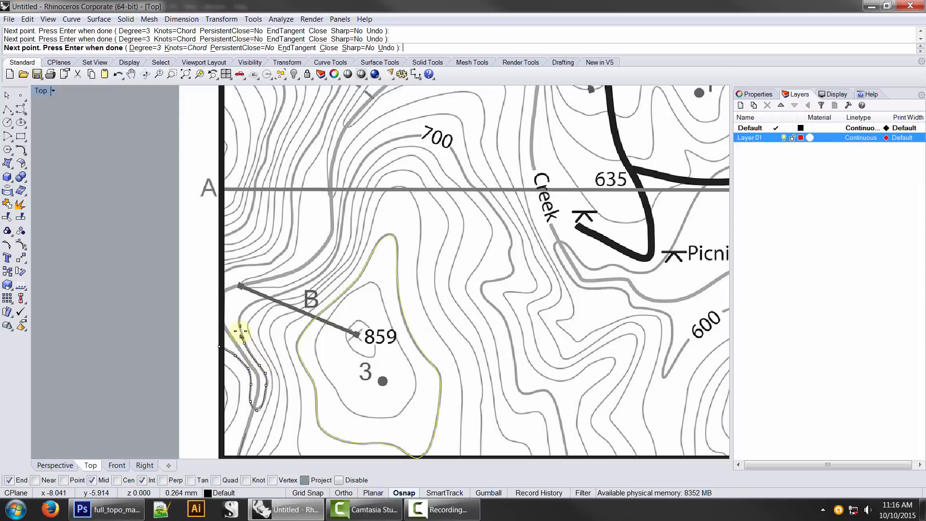
left_click(247, 305)
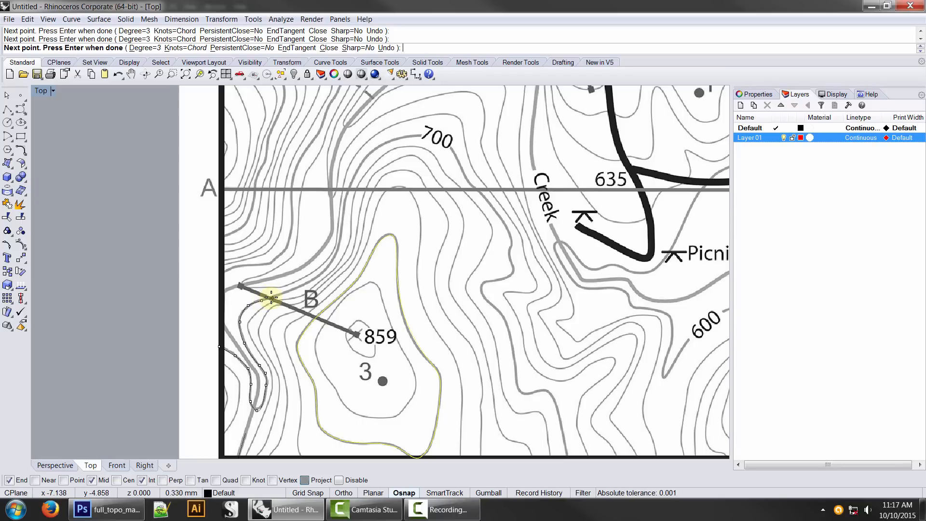
- Extend the interpolated curve northeast past line B and north across line A, following the contour toward the 700 label
left_click(302, 286)
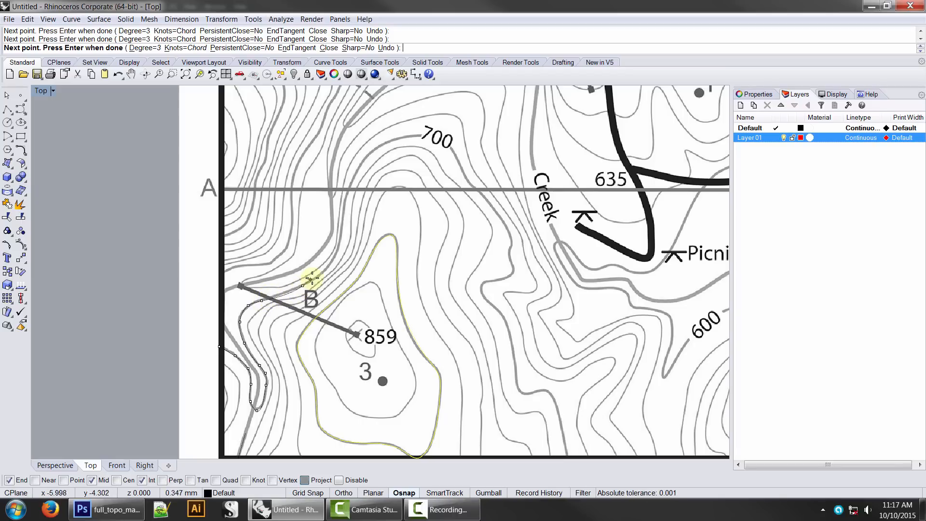
left_click(330, 263)
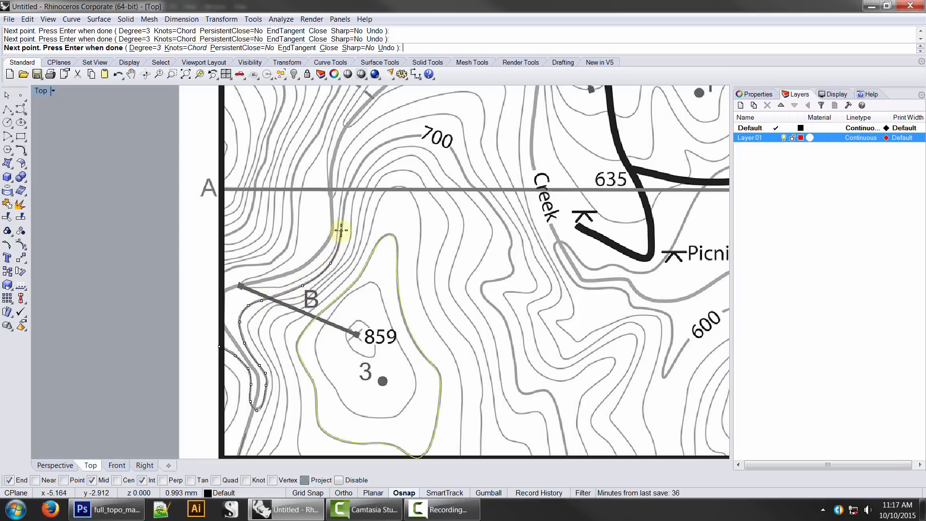
left_click(341, 230)
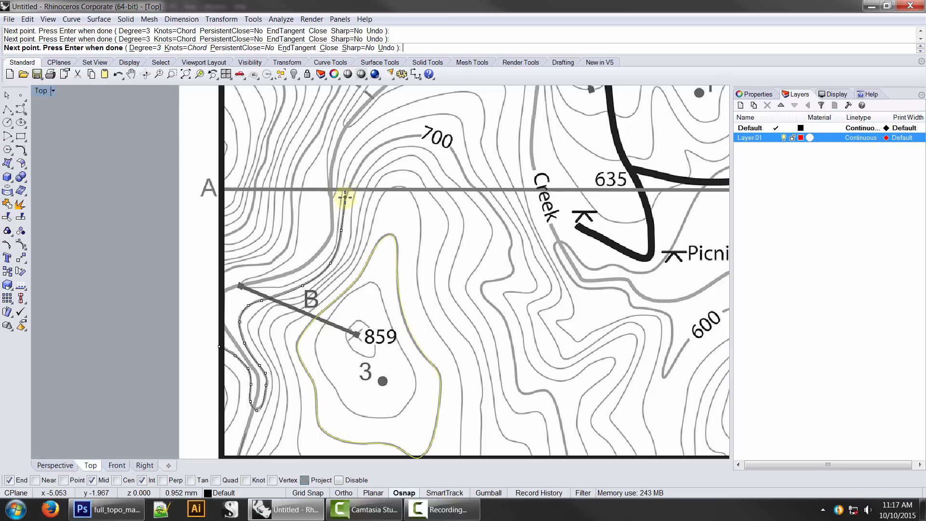
left_click(345, 197)
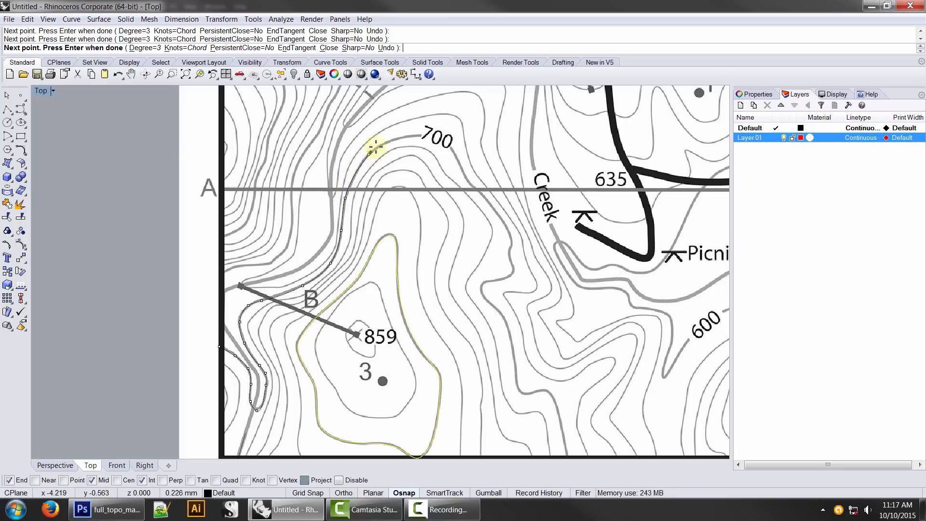
left_click(369, 154)
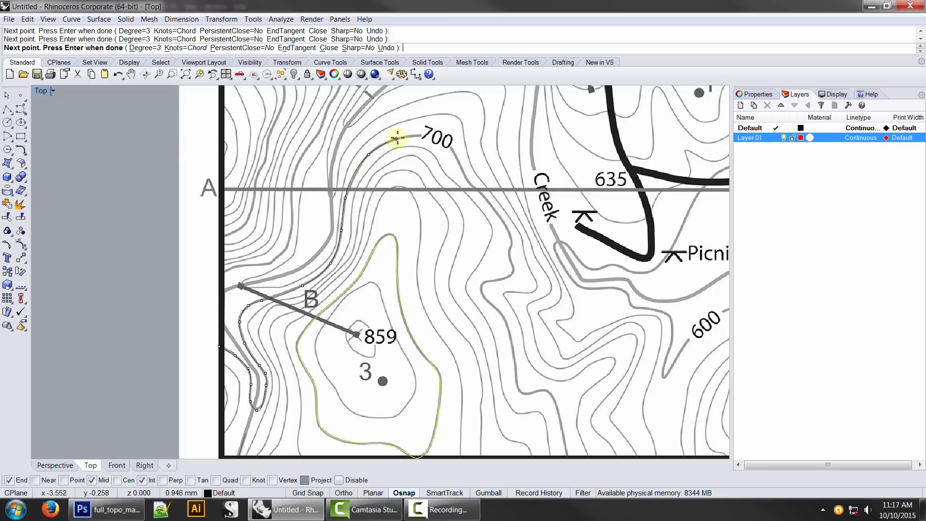
- Carry the interpolated curve through the 700 label and southeast along the contour past line A
left_click(426, 135)
left_click(459, 162)
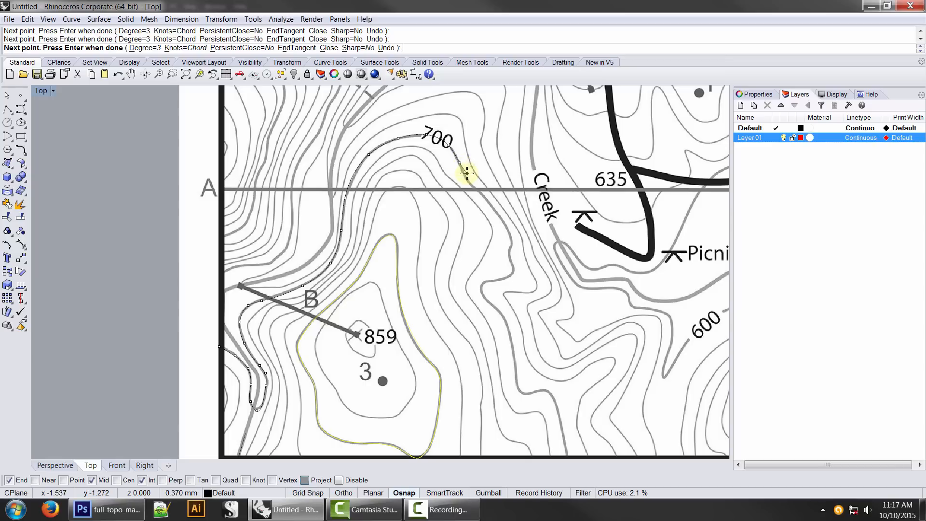
left_click(469, 184)
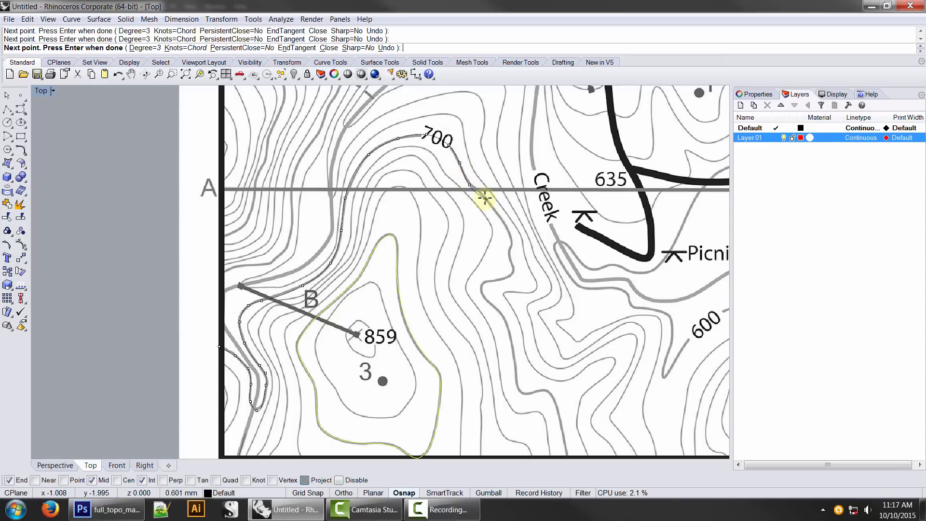
left_click(480, 194)
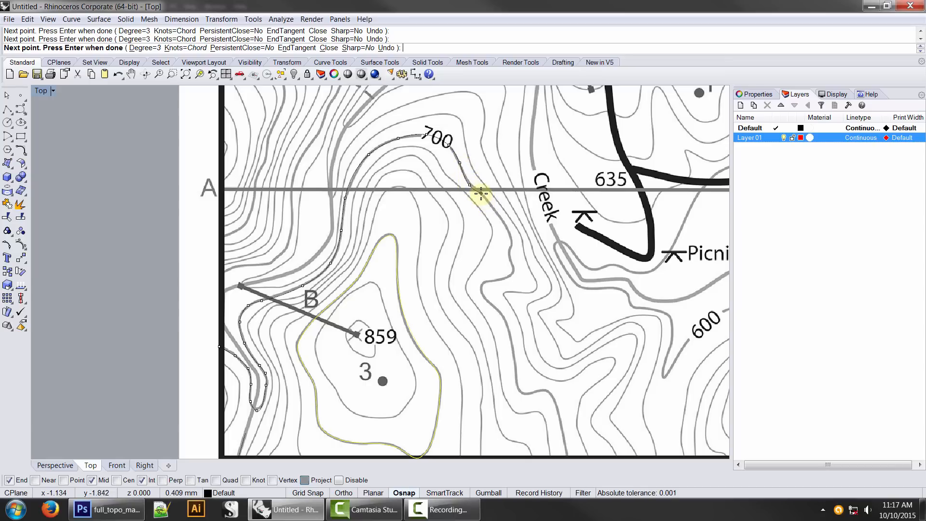
left_click(503, 221)
left_click(511, 238)
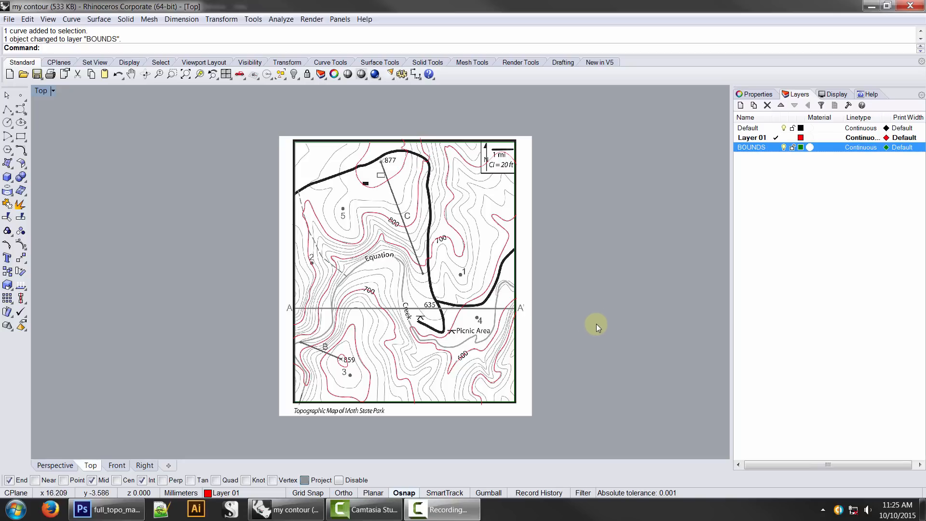
- Examine the map's boundary rectangle and the traced contours, selecting the 600, southeast and northern 700 curves in turn
left_click(515, 190)
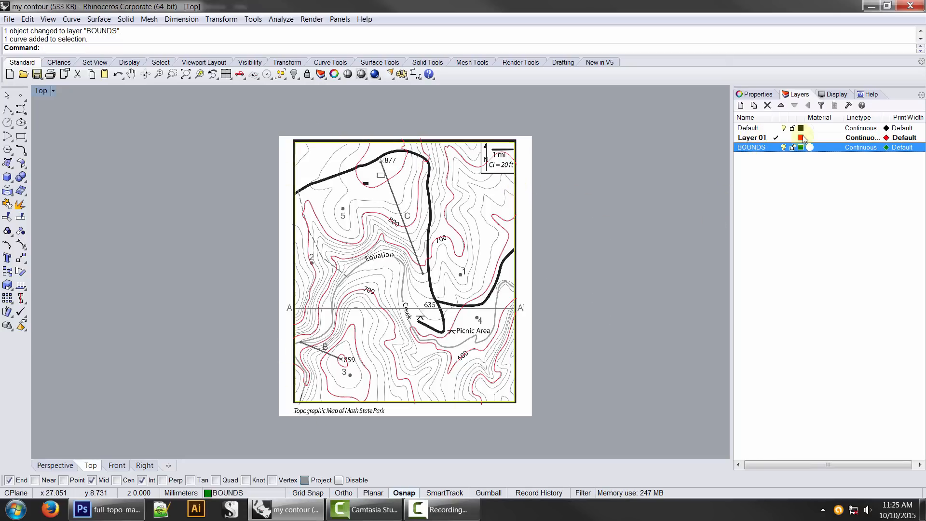
left_click(671, 180)
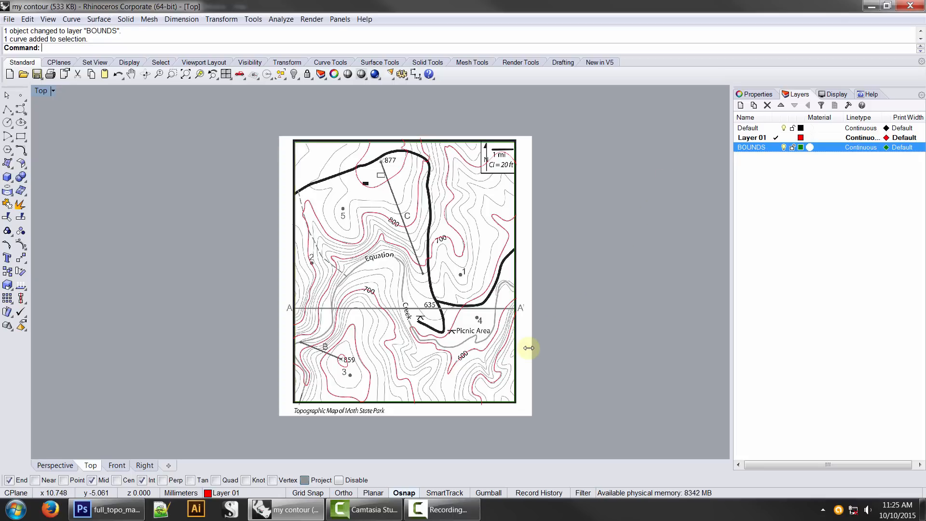
scroll(415, 368, "up", 6)
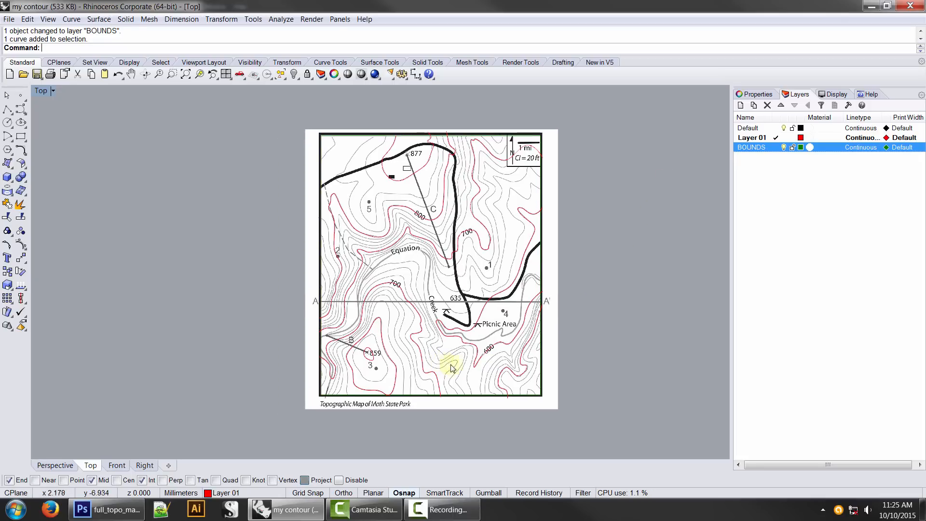
right_click_drag(543, 372, 532, 395)
left_click(544, 350)
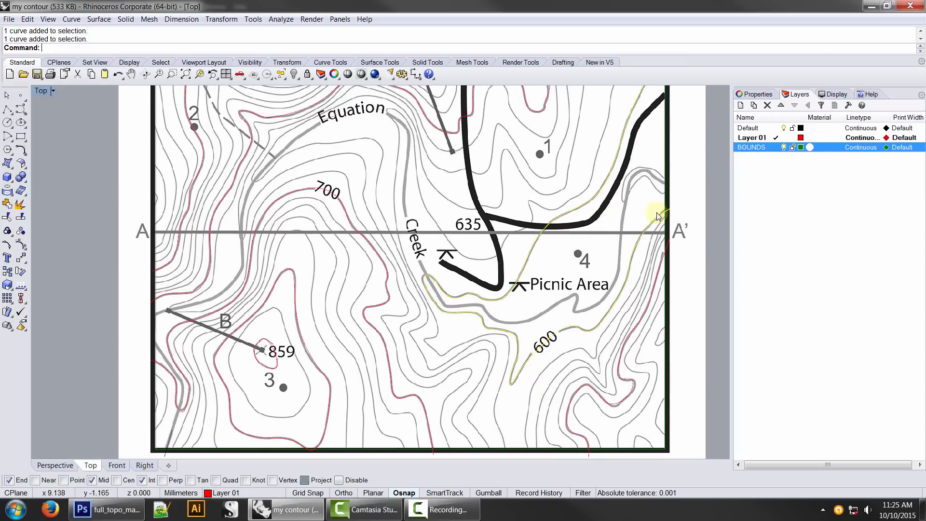
left_click(710, 176)
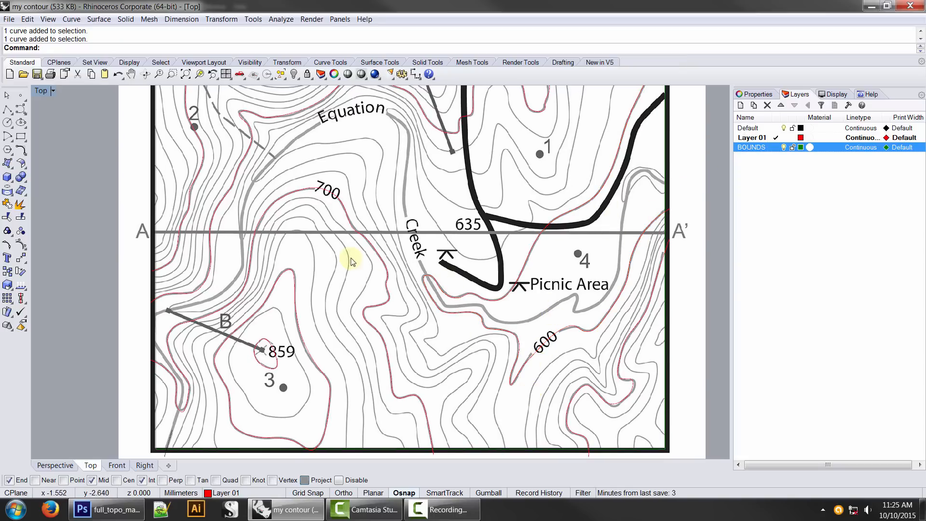
left_click(613, 404)
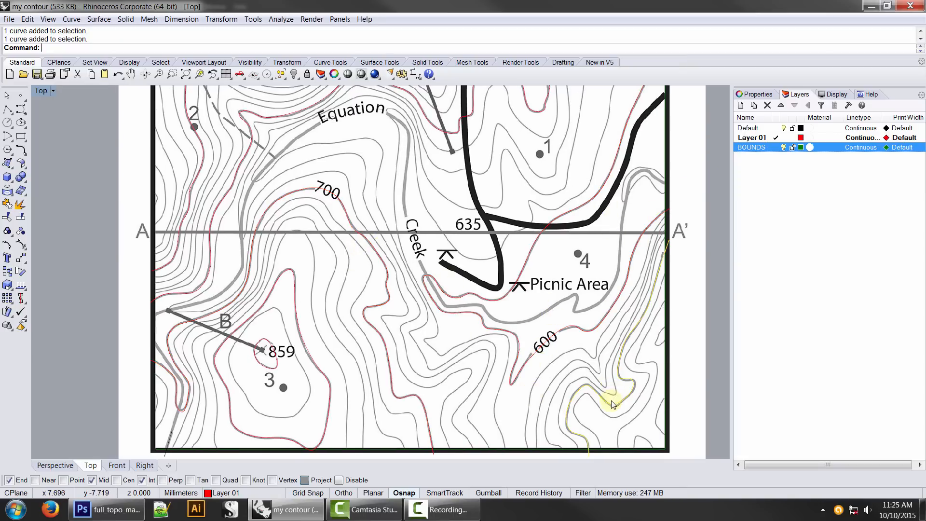
right_click_drag(373, 189, 402, 309)
left_click(502, 204)
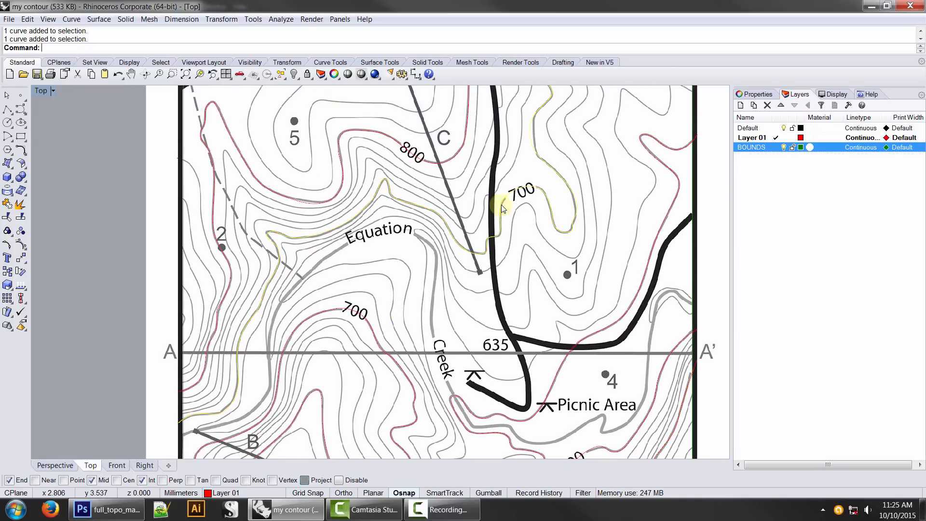
key("Escape")
scroll(431, 271, "down", 3)
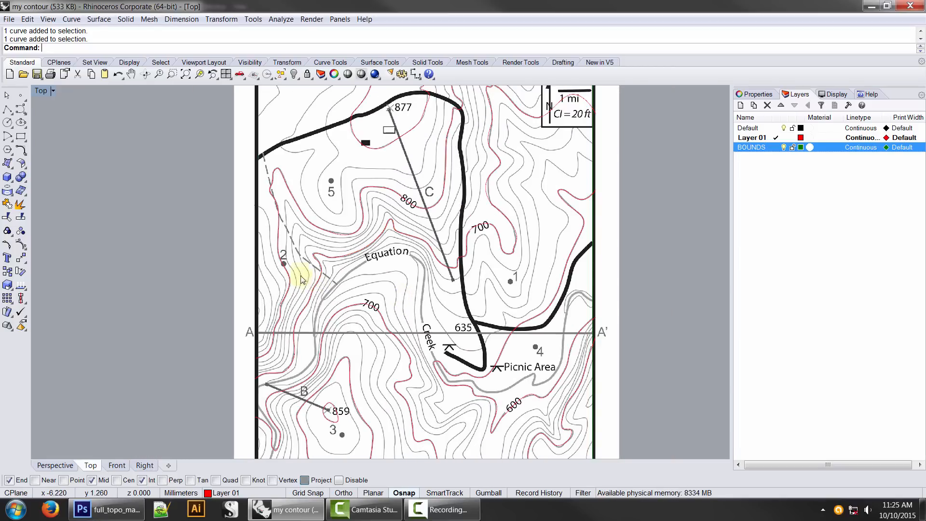
right_click_drag(383, 196, 382, 250)
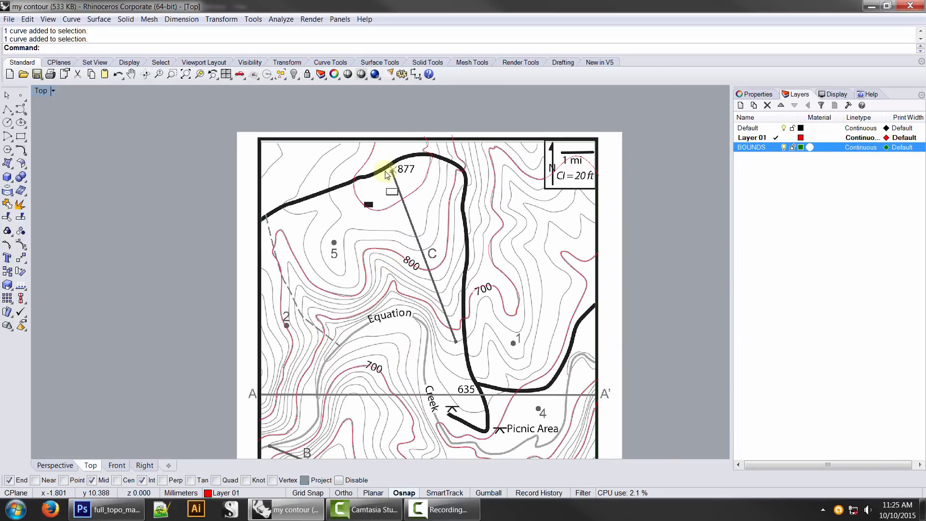
- Examine the traced contours around the 877 and 859 summits, the map's south edge and the road junction at 635
scroll(392, 169, "up", 3)
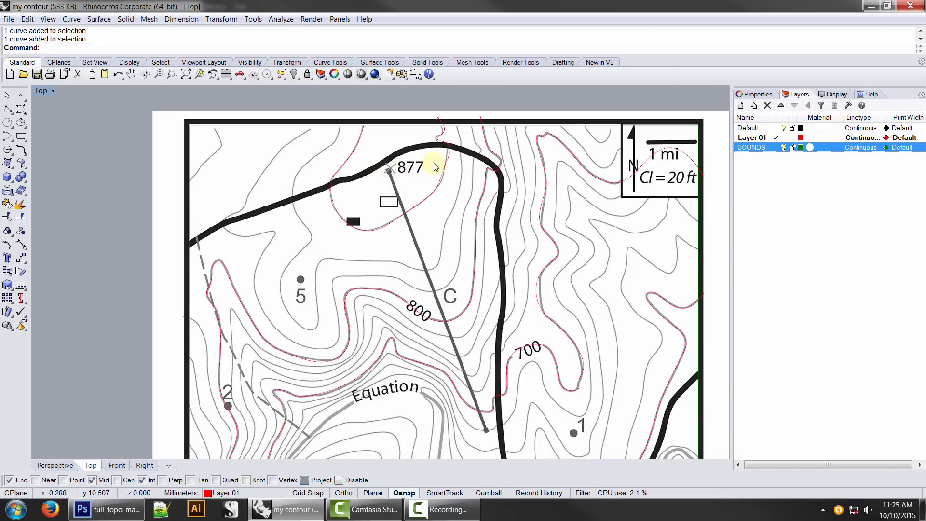
left_click(444, 128)
left_click(419, 165)
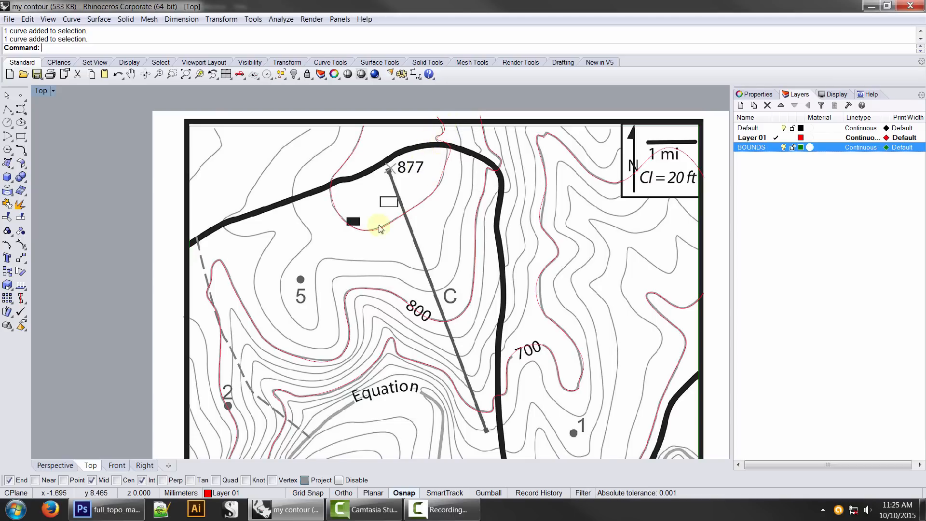
right_click_drag(368, 228, 372, 124)
right_click_drag(376, 269, 386, 121)
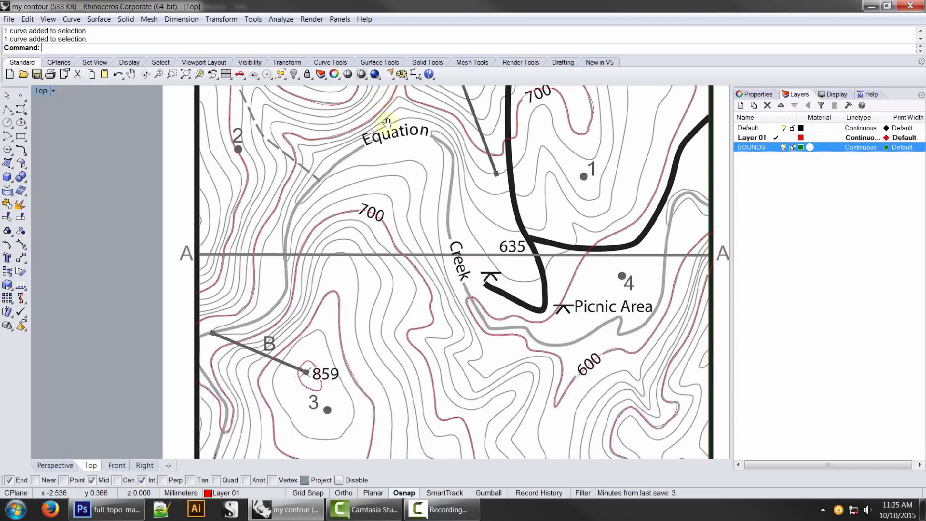
right_click_drag(340, 362, 361, 276)
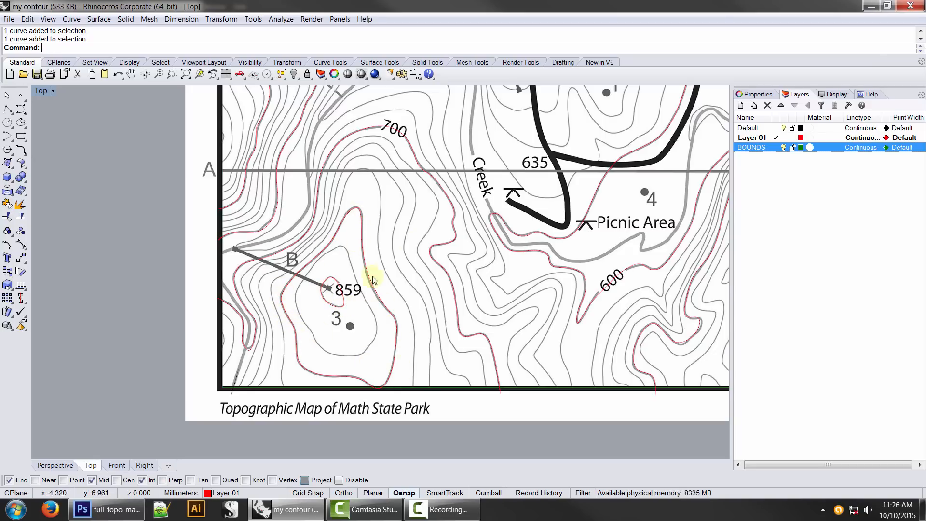
scroll(433, 271, "down", 3)
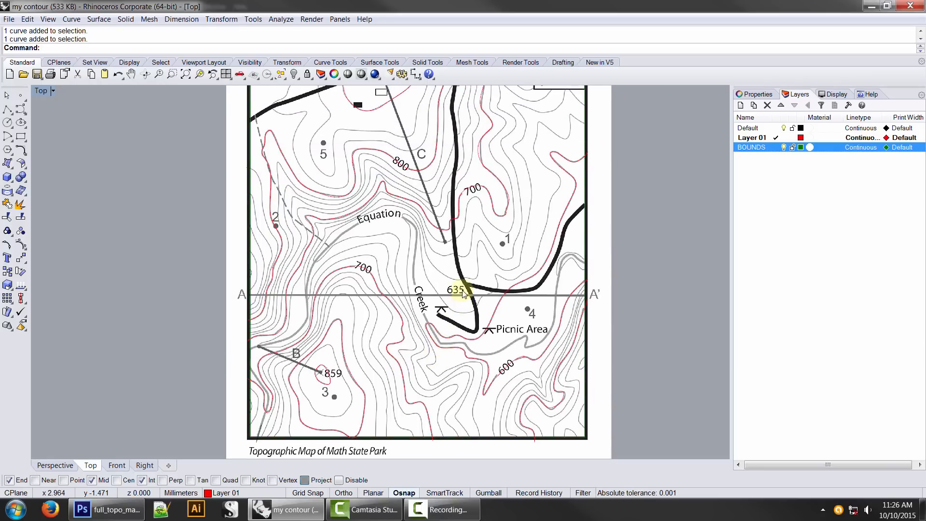
scroll(460, 291, "up", 3)
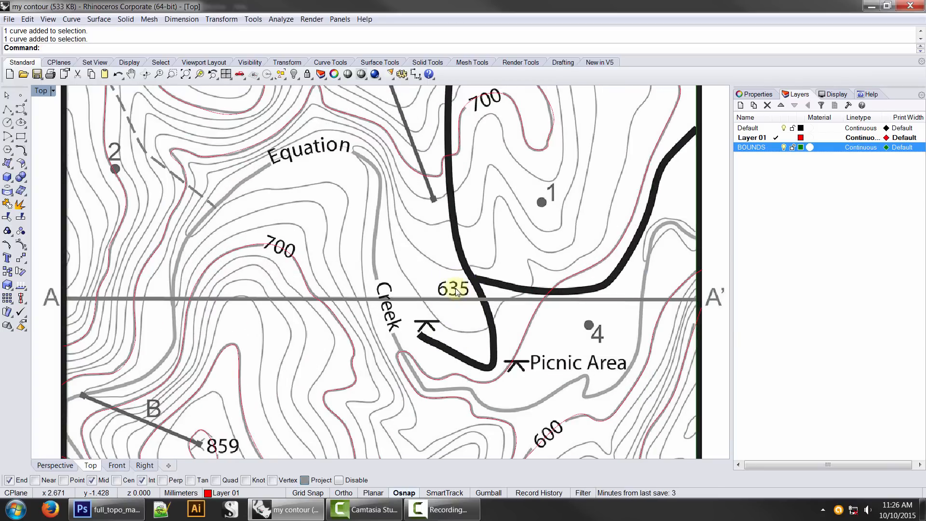
scroll(456, 291, "down", 2)
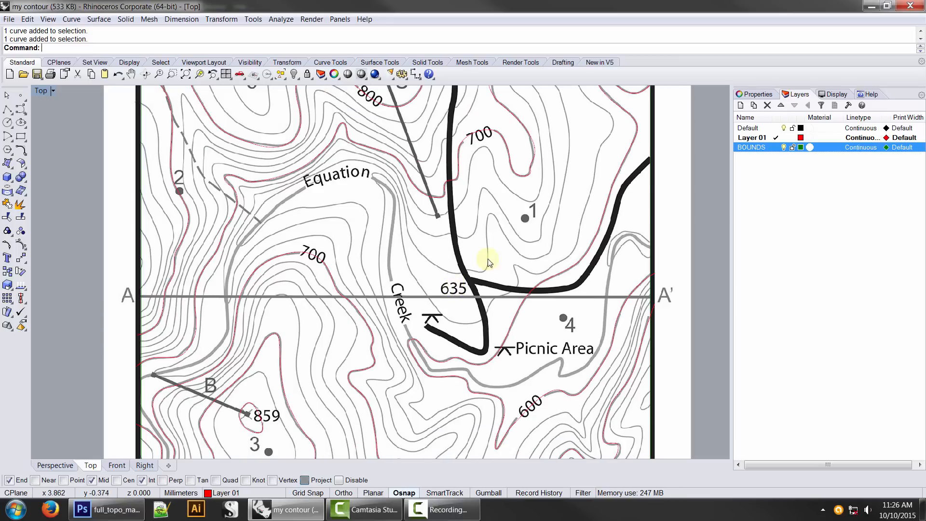
right_click_drag(485, 256, 446, 296)
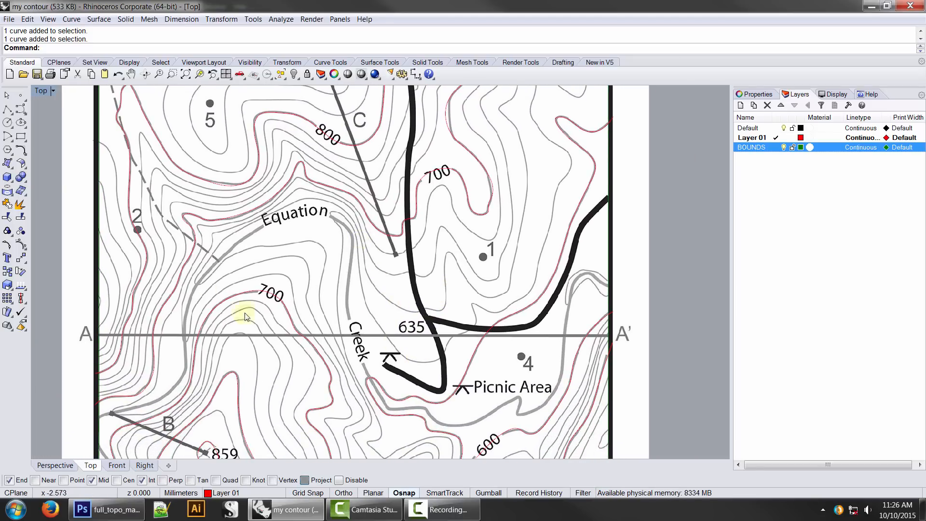
- Start an interpolated curve below the 635 label and trace the contour east across both roads to its pointed bend north of the junction
left_click(20, 108)
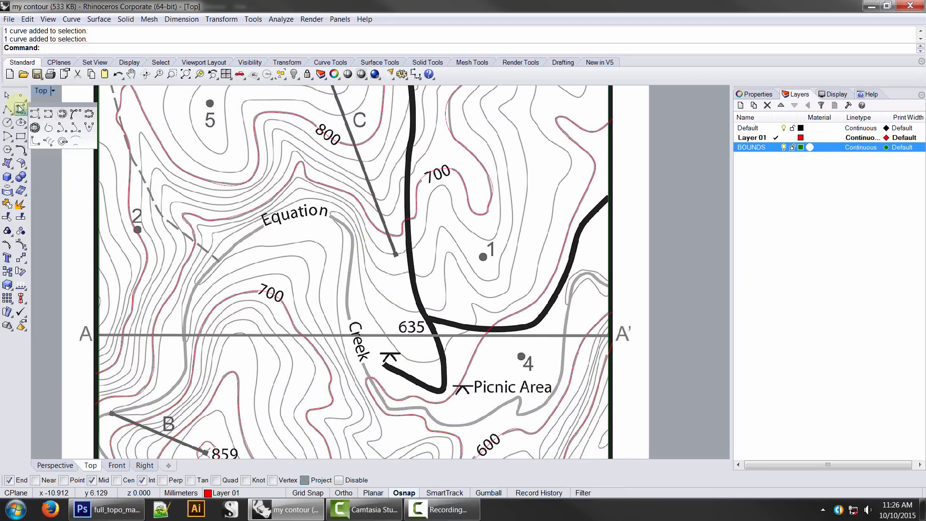
left_click(47, 113)
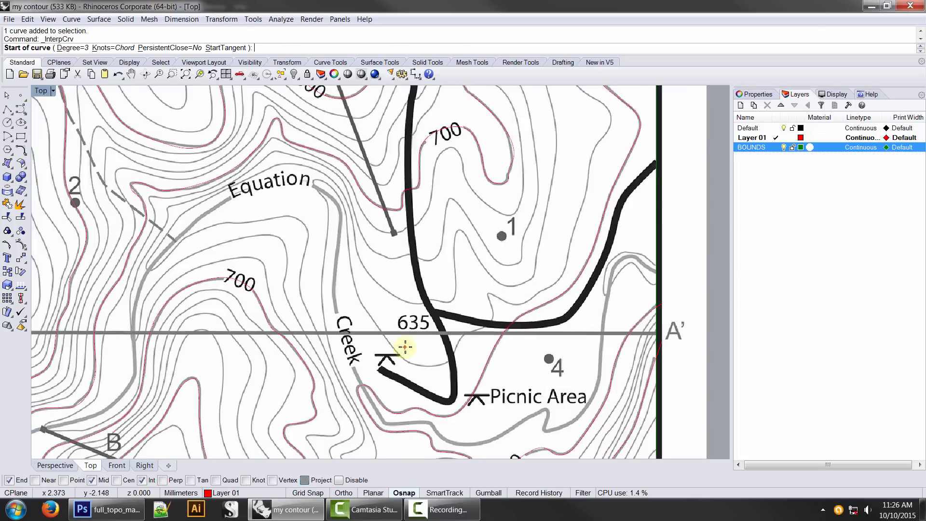
scroll(381, 344, "up", 3)
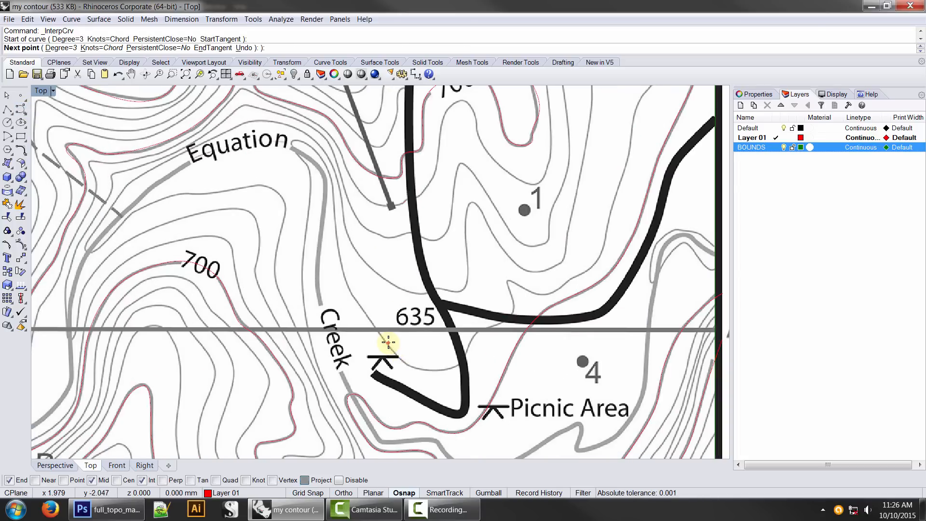
left_click(409, 366)
left_click(449, 368)
left_click(465, 348)
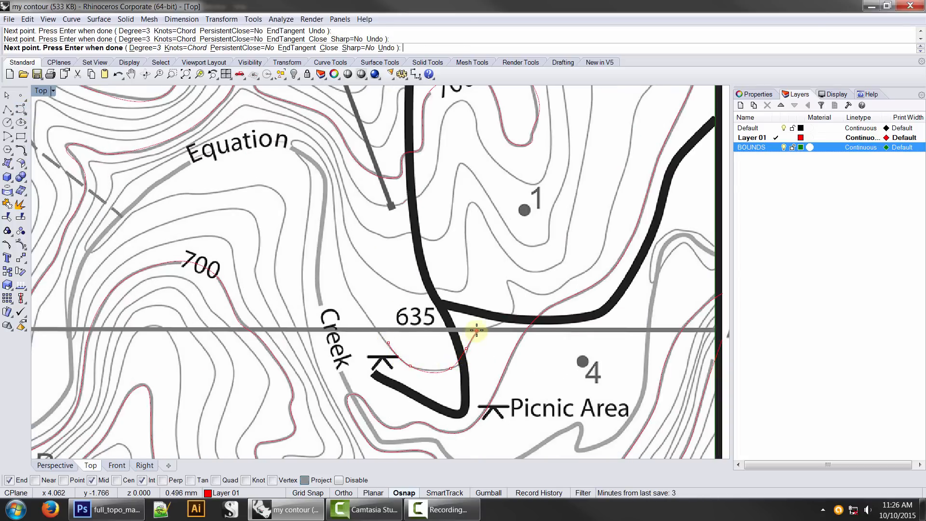
left_click(479, 330)
left_click(503, 318)
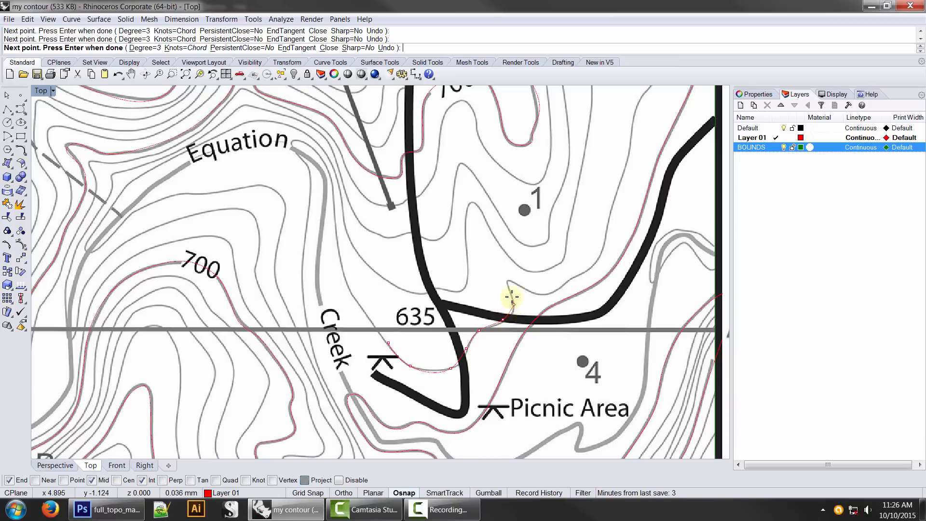
left_click(506, 279)
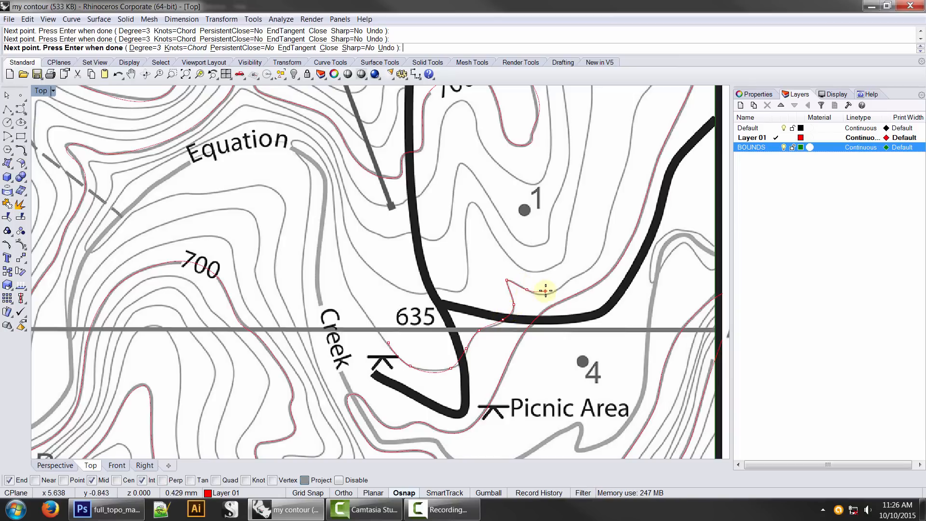
- Continue the interpolated curve northeast around the bend and north along the contour east of point 1
left_click(572, 277)
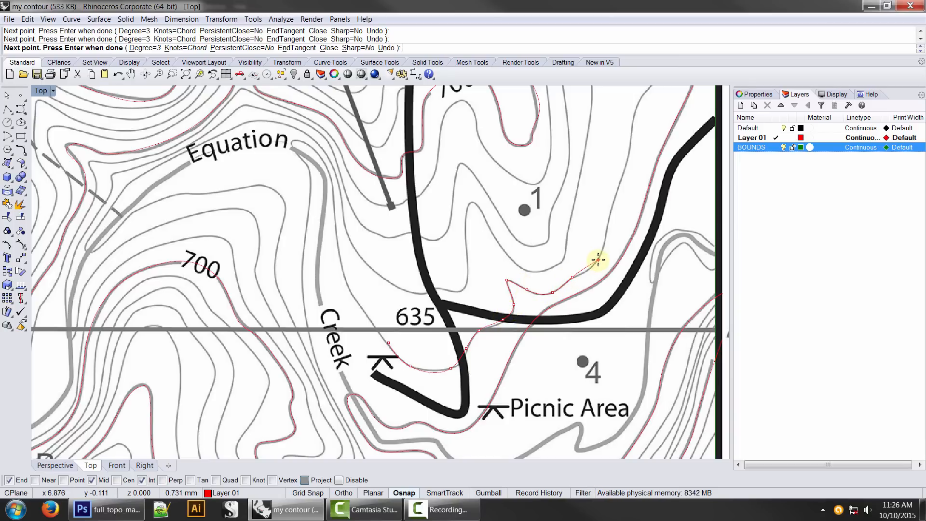
left_click(598, 260)
left_click(606, 234)
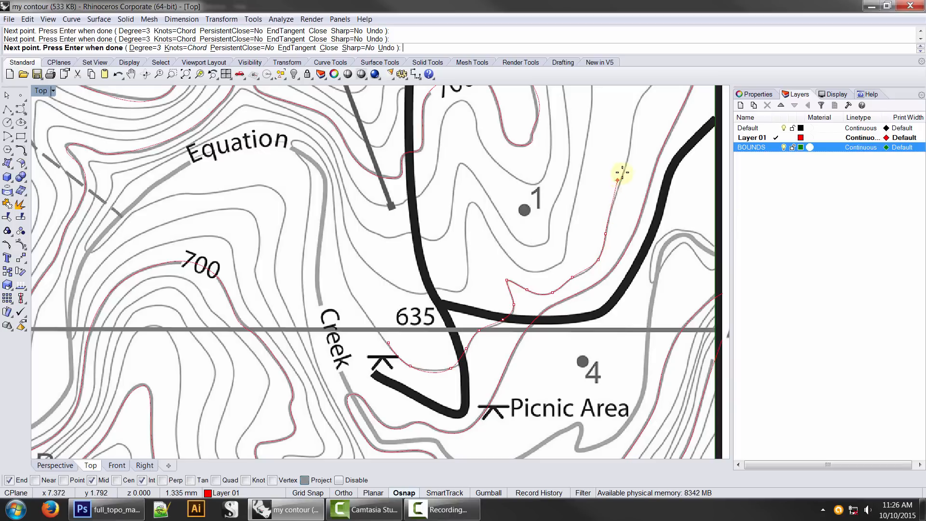
left_click(629, 153)
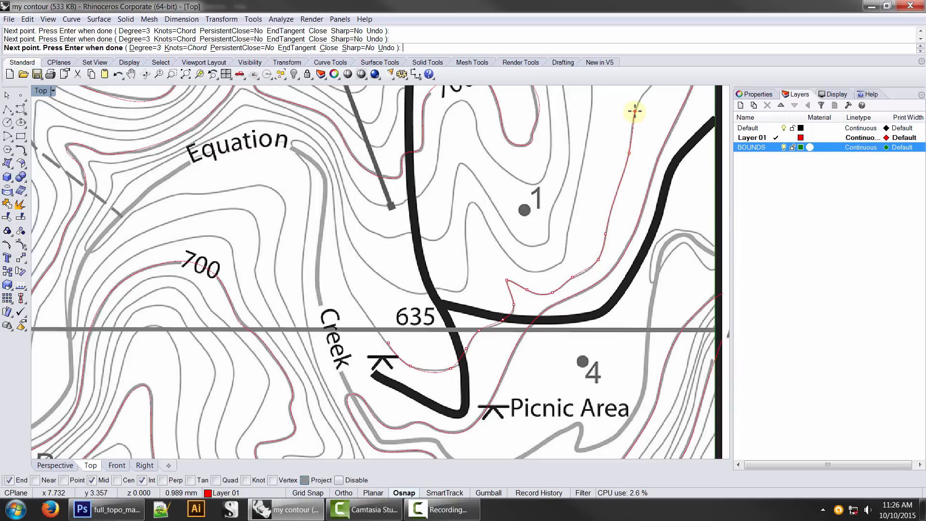
left_click(634, 110)
- Extend the interpolated curve north along the winding contour to its sharp tip southwest of the scale box
right_click_drag(636, 109, 559, 337)
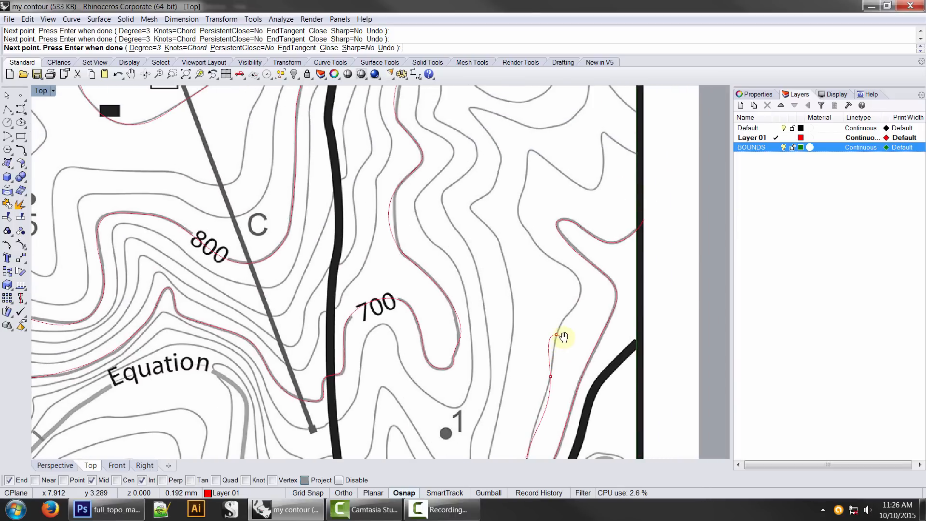
left_click(580, 283)
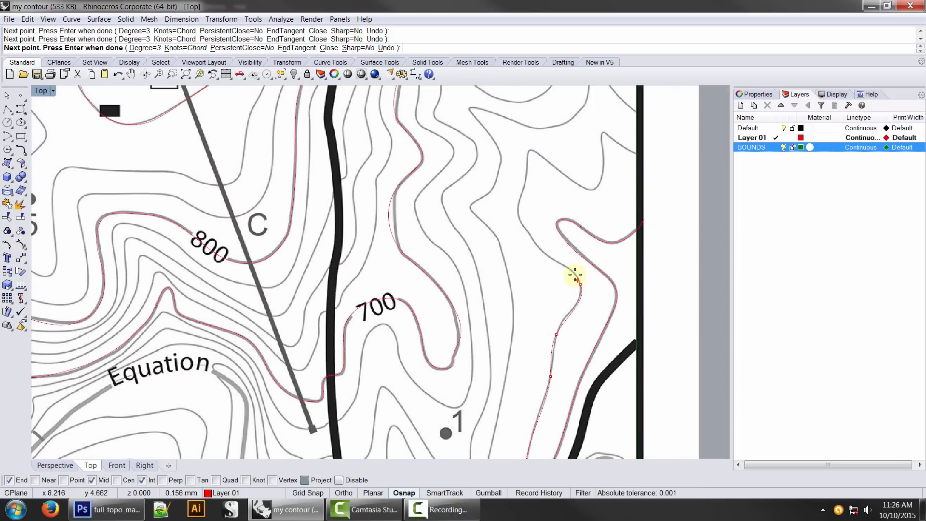
left_click(543, 251)
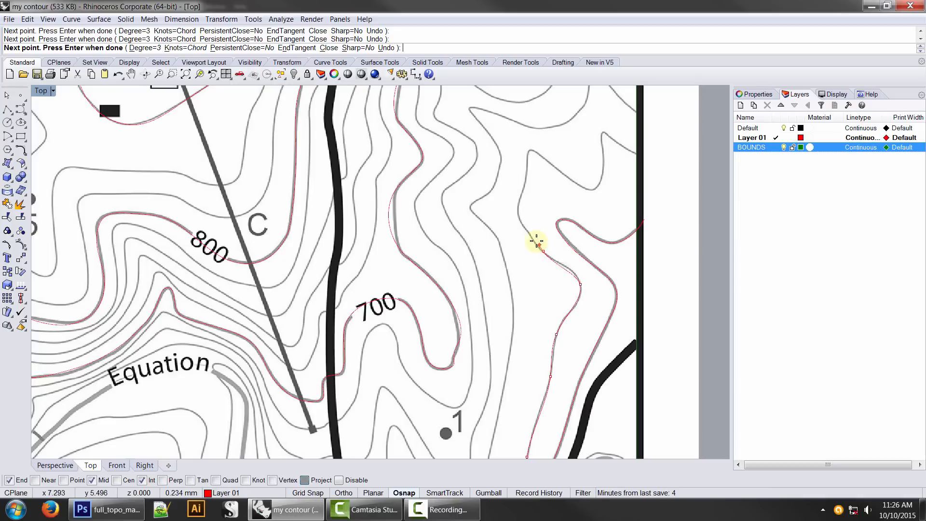
left_click(518, 213)
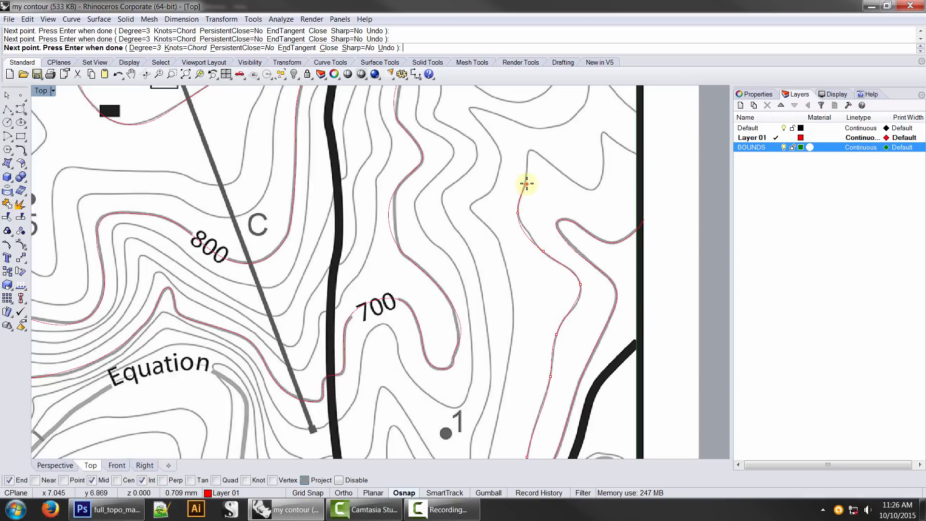
left_click(527, 183)
left_click(528, 150)
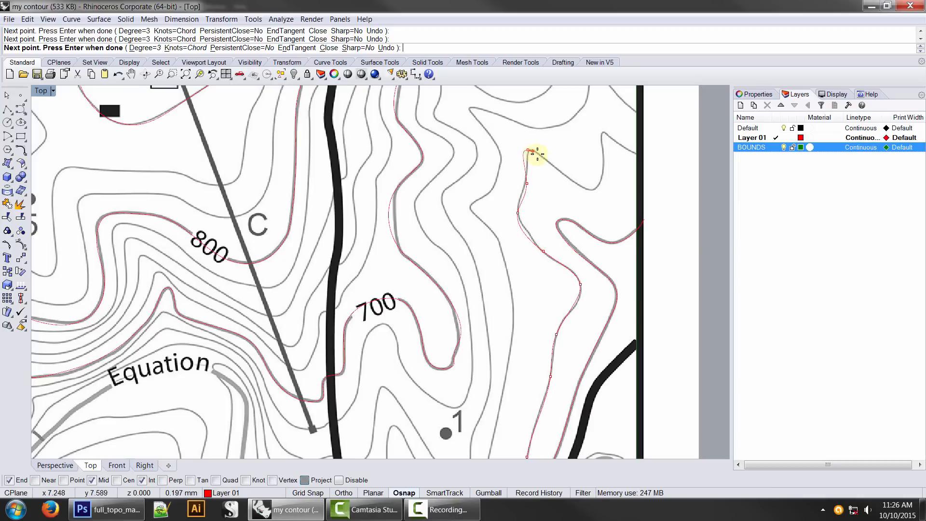
- Carry the interpolated curve through the dip and second peak to just past the map's east boundary, and finish it
left_click(562, 172)
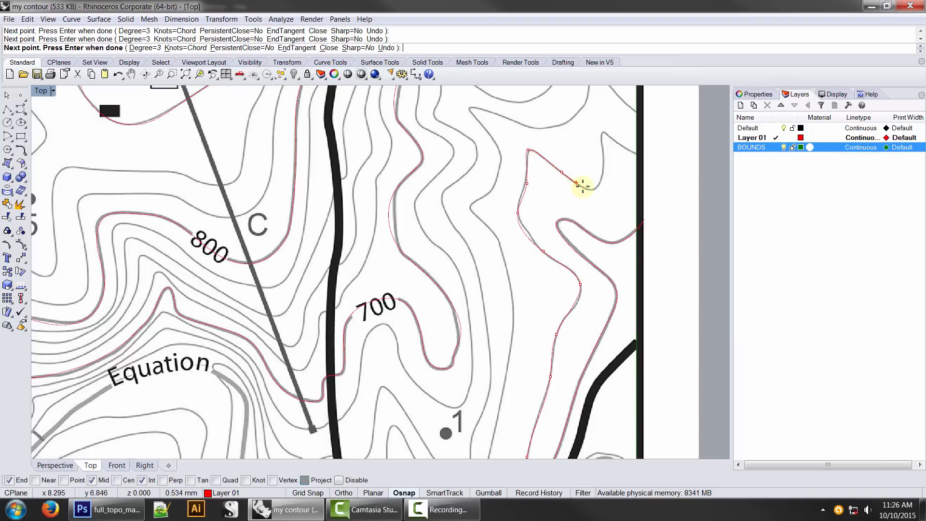
left_click(593, 191)
left_click(603, 151)
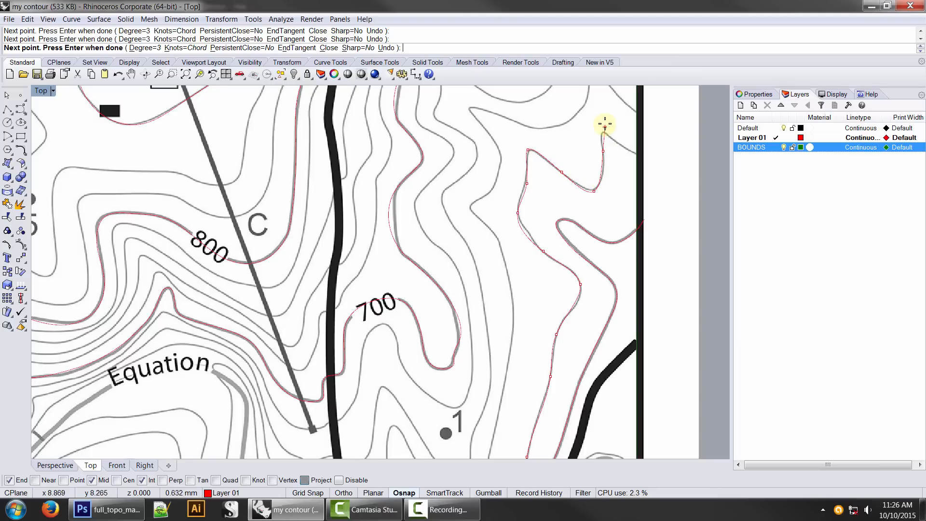
left_click(602, 134)
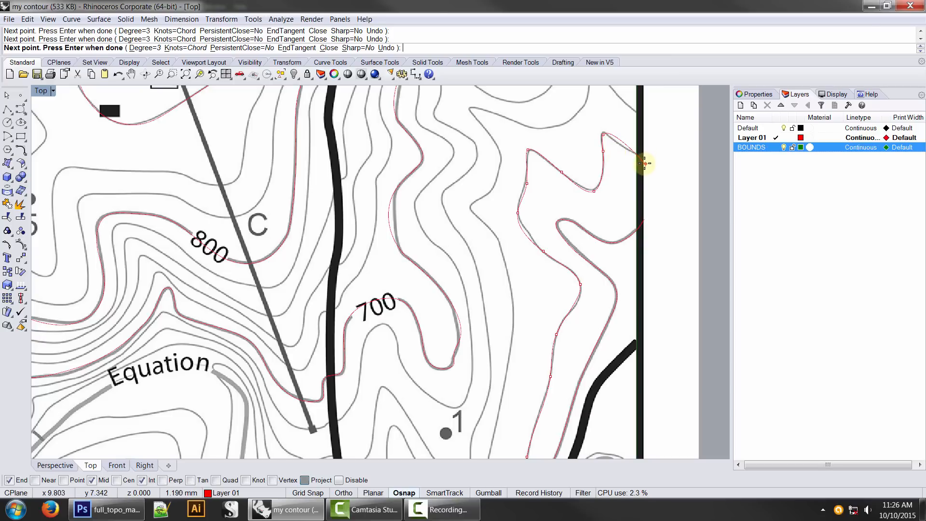
left_click(620, 144)
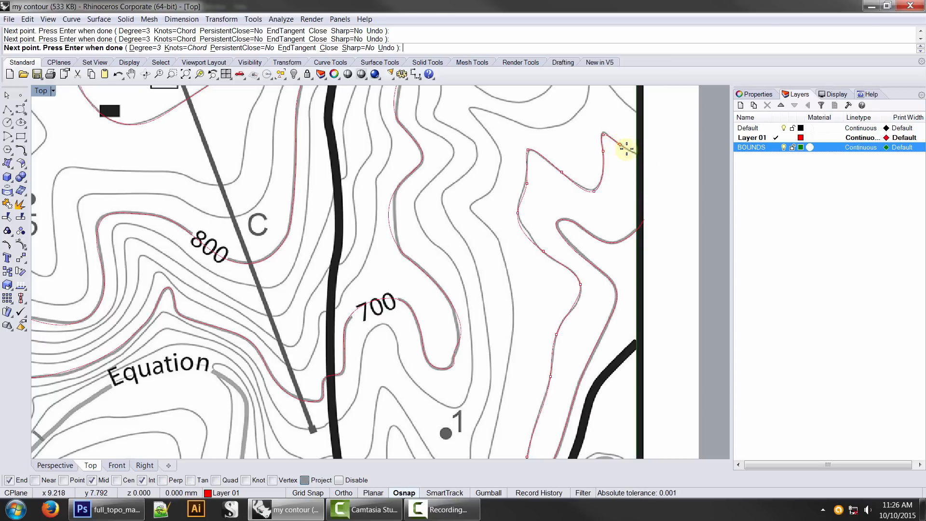
key("Return")
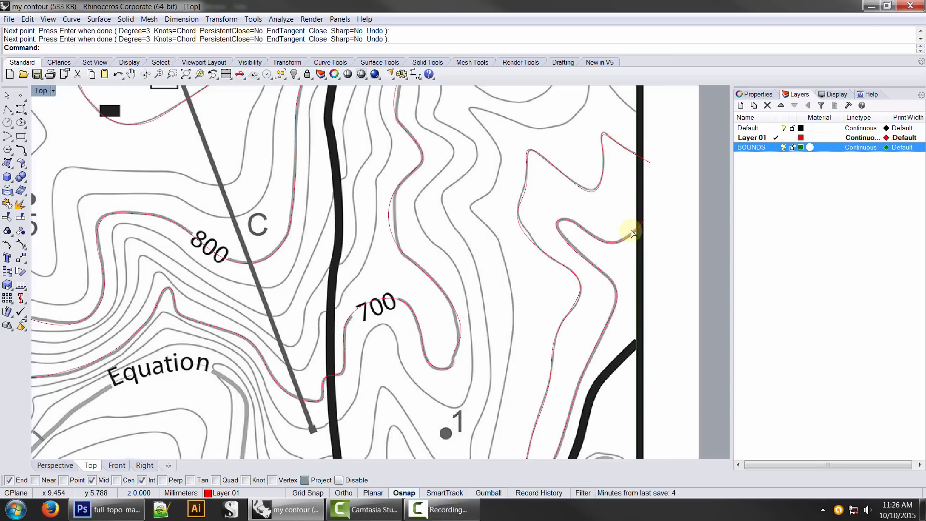
- Start another interpolated curve at the traced contour's west end near 635 and follow the contour north across line A, east of the creek
scroll(616, 281, "down", 4)
scroll(616, 281, "down", 1)
mouse_move(590, 361)
right_mouse_down()
mouse_move(613, 256)
mouse_move(602, 362)
right_mouse_up()
scroll(621, 189, "up", 3)
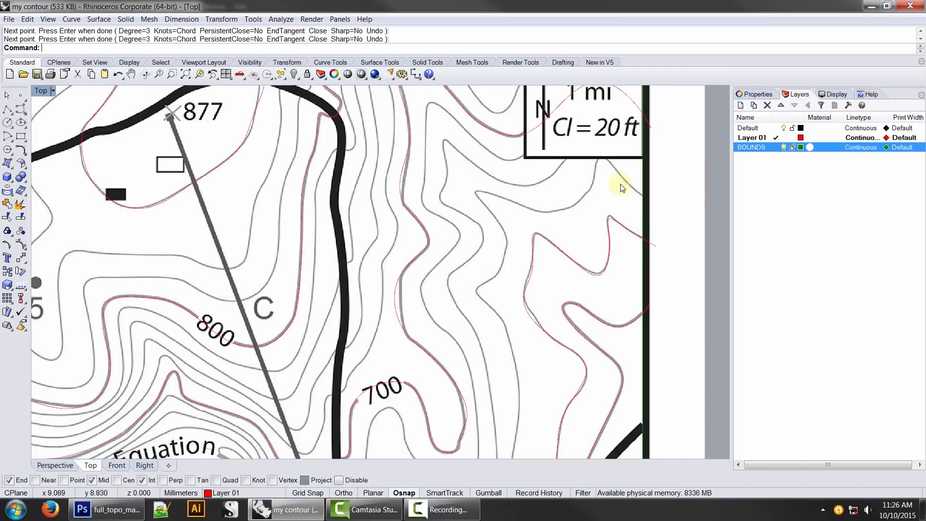
scroll(616, 203, "down", 3)
right_click_drag(593, 339, 616, 263)
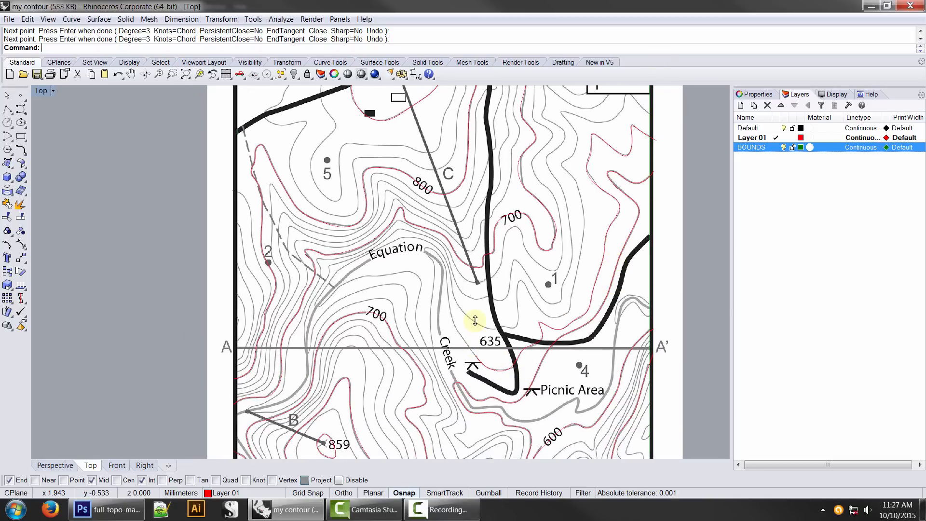
scroll(461, 353, "up", 4)
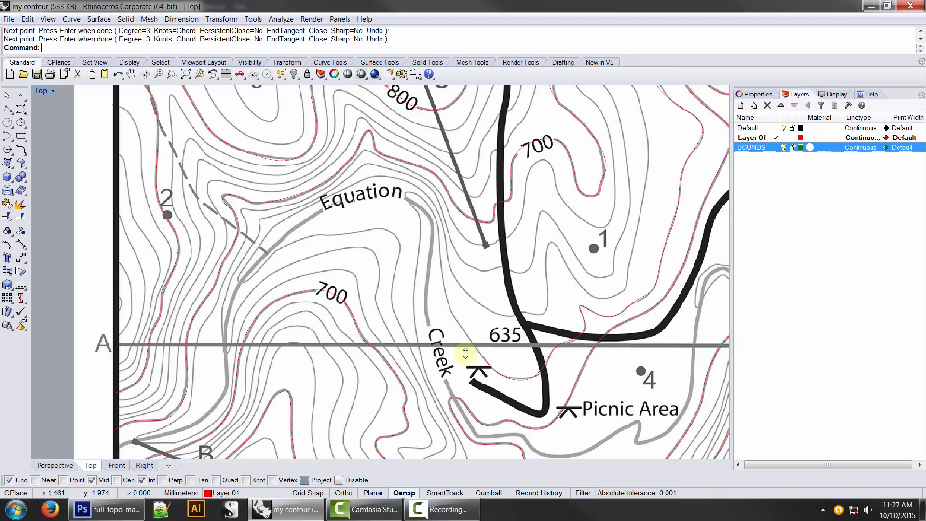
key("Return")
scroll(468, 353, "up", 2)
left_click(486, 357)
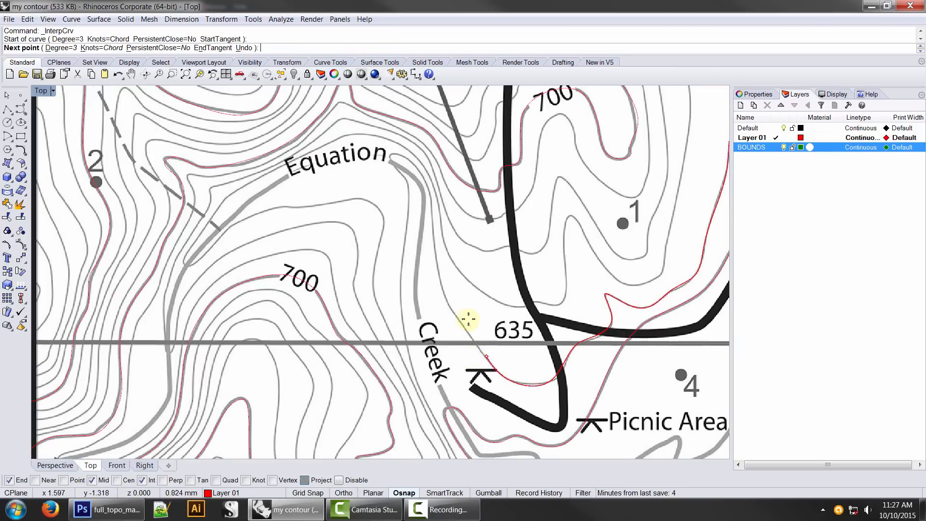
left_click(453, 312)
left_click(439, 274)
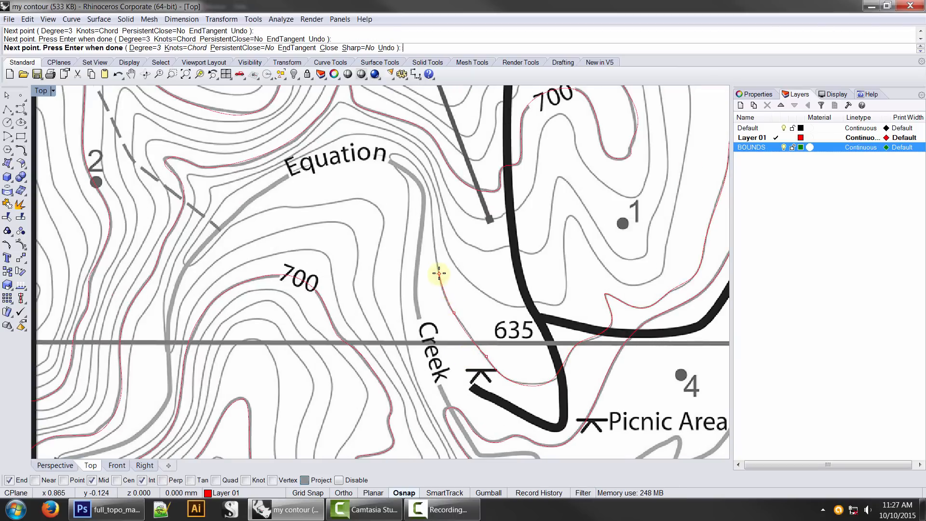
left_click(432, 216)
- Extend the interpolated curve north along the contour, around its head at the creek bend beside "Equation", and back south on the west bank
scroll(433, 198, "up", 4)
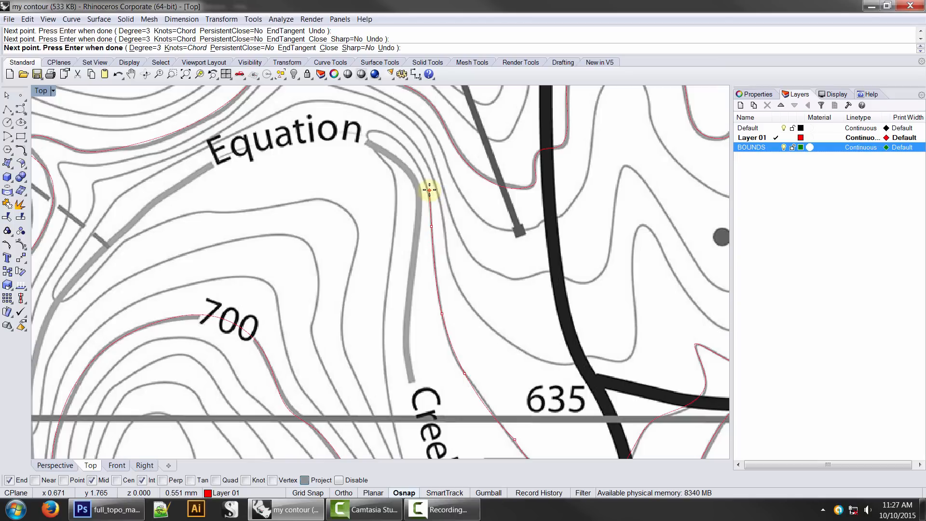
left_click(429, 189)
left_click(409, 150)
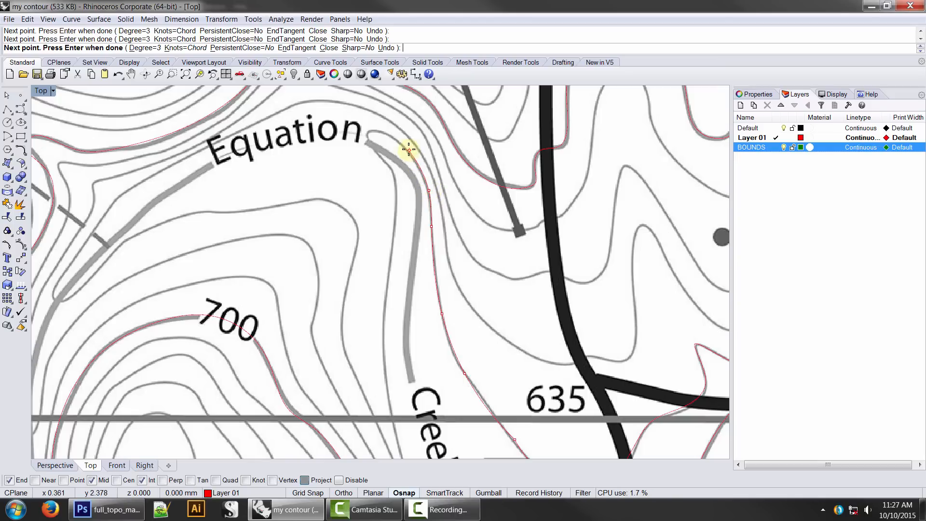
left_click(366, 131)
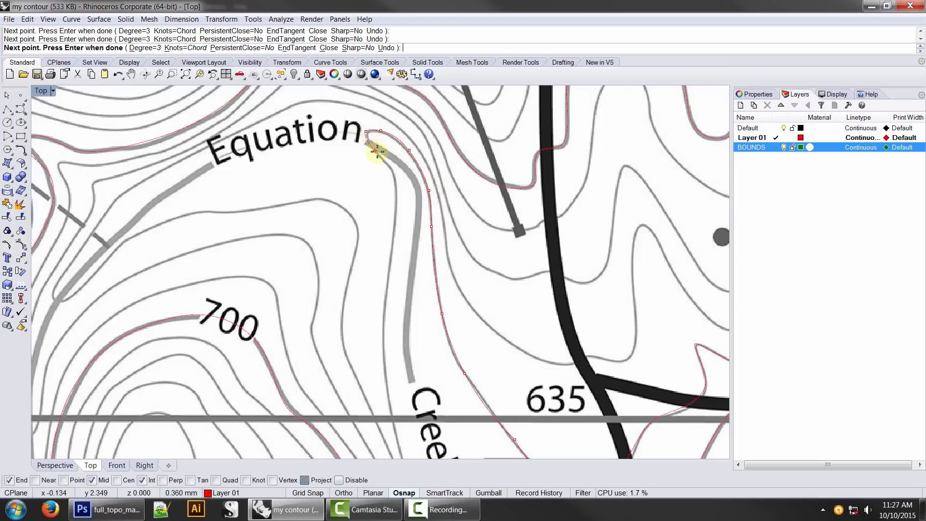
left_click(383, 157)
left_click(396, 222)
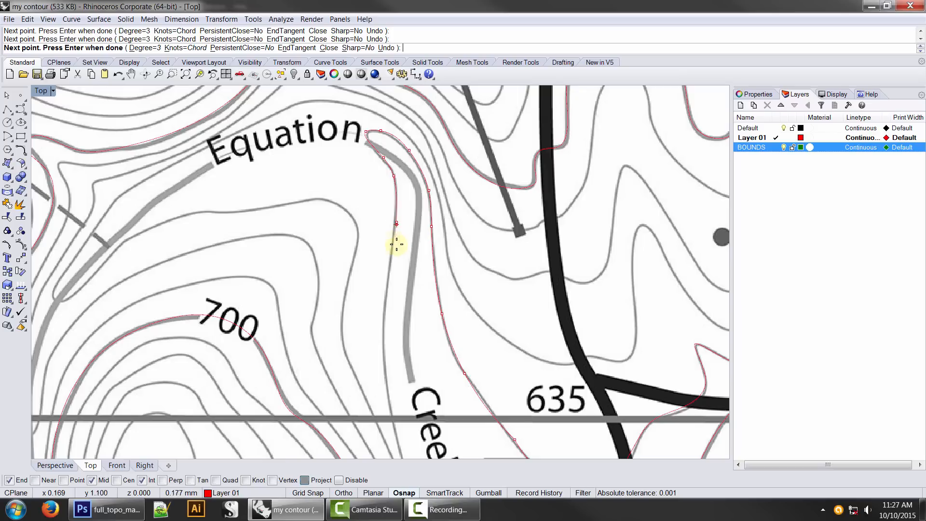
left_click(388, 286)
- Continue the interpolated curve south along the contour west of the creek, across line A and past the narrow head of the 600 contour
right_click_drag(384, 312, 375, 211)
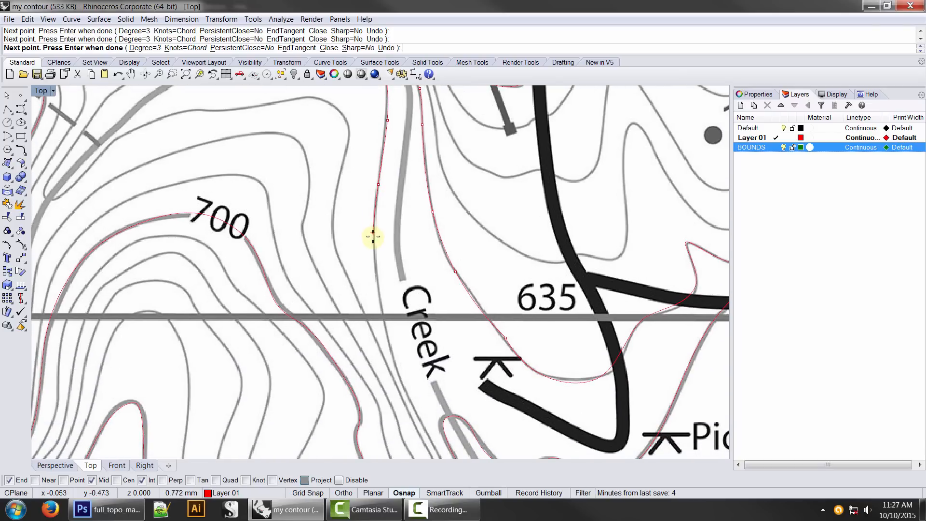
left_click(374, 250)
right_click_drag(382, 273, 367, 216)
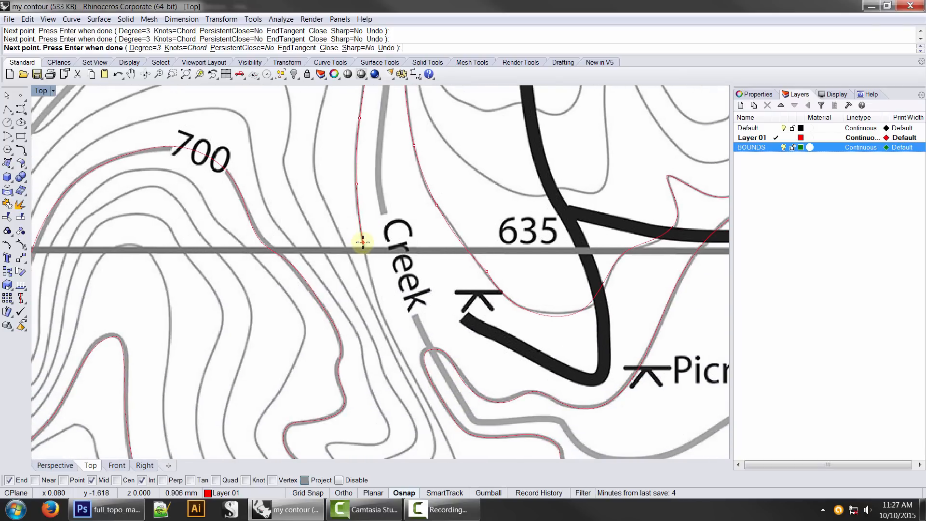
left_click(363, 243)
left_click(379, 296)
right_click_drag(408, 332, 389, 244)
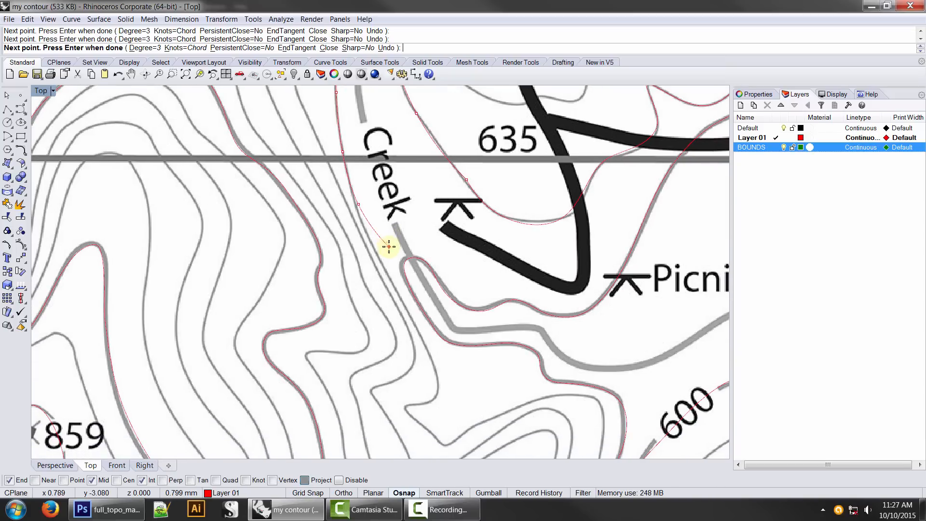
left_click(386, 272)
left_click(415, 323)
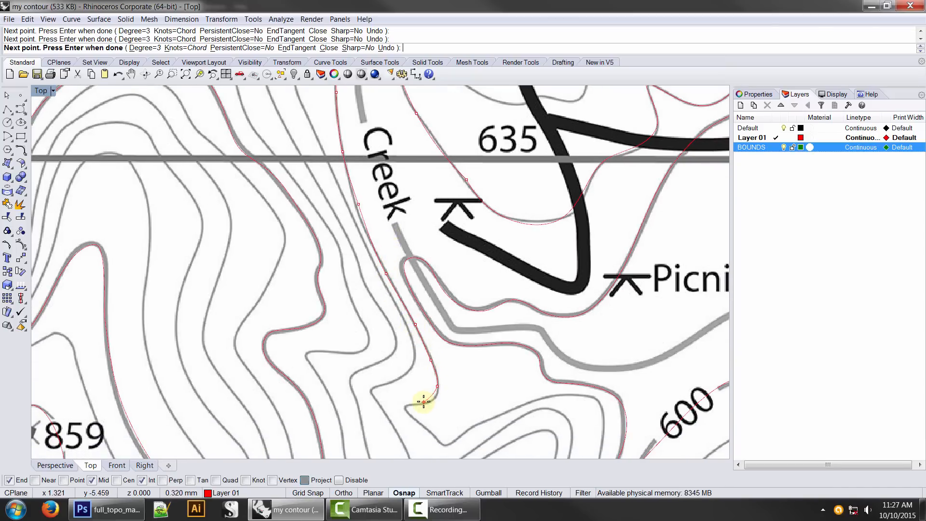
- Carry the interpolated curve around the west-pointing notch and through the dip, then northeast along the contour west of the 600 label
left_click(407, 405)
left_click(407, 412)
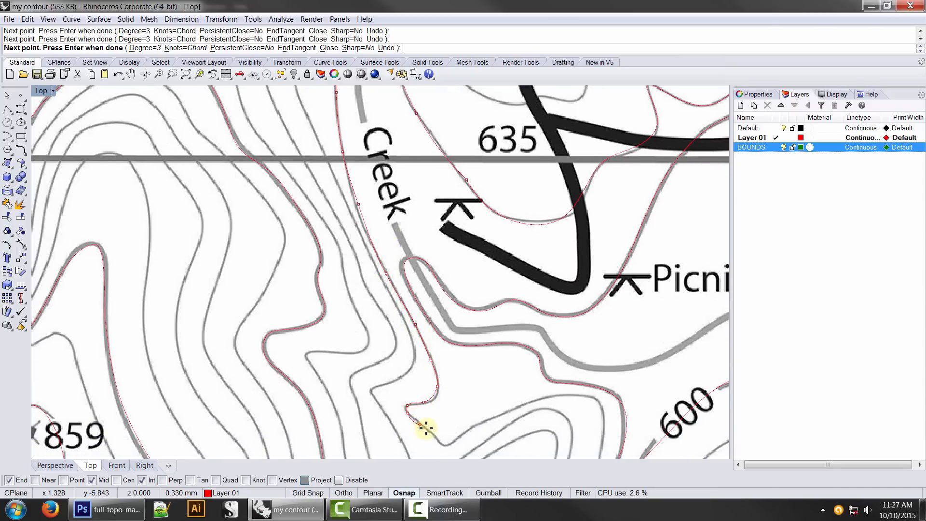
left_click(430, 429)
left_click(453, 443)
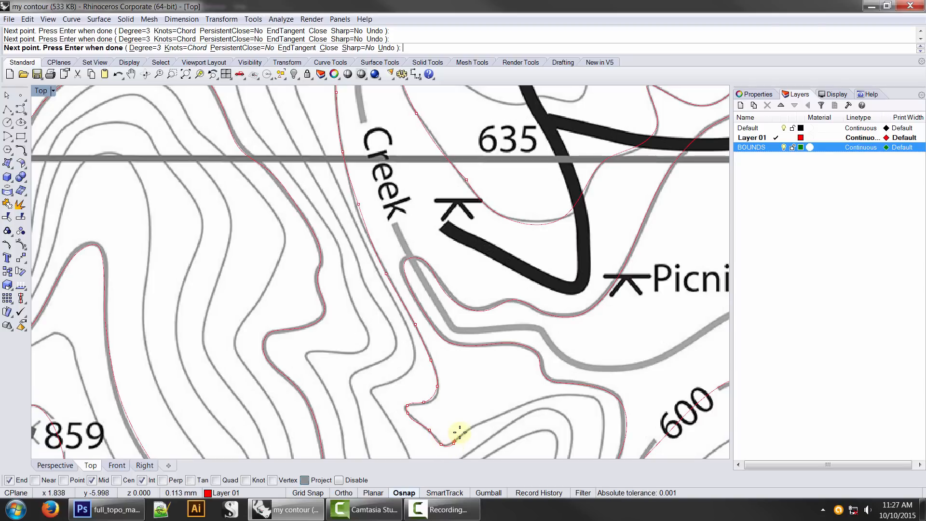
left_click(475, 423)
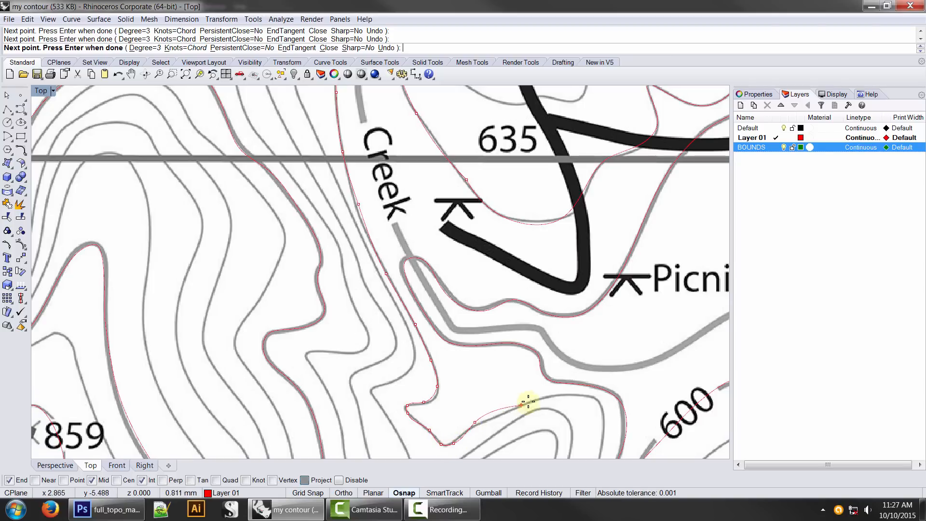
left_click(492, 417)
left_click(550, 396)
- Trace the contour around its bend southwest of the 600 label, south to just past the map's south boundary, and finish the curve
right_click_drag(584, 405, 460, 186)
left_click(505, 291)
left_click(508, 317)
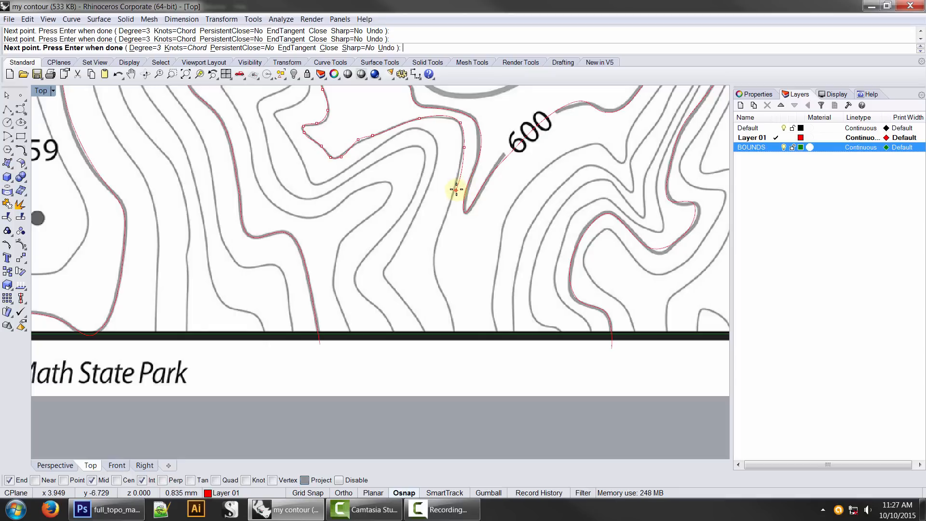
left_click(451, 201)
left_click(436, 240)
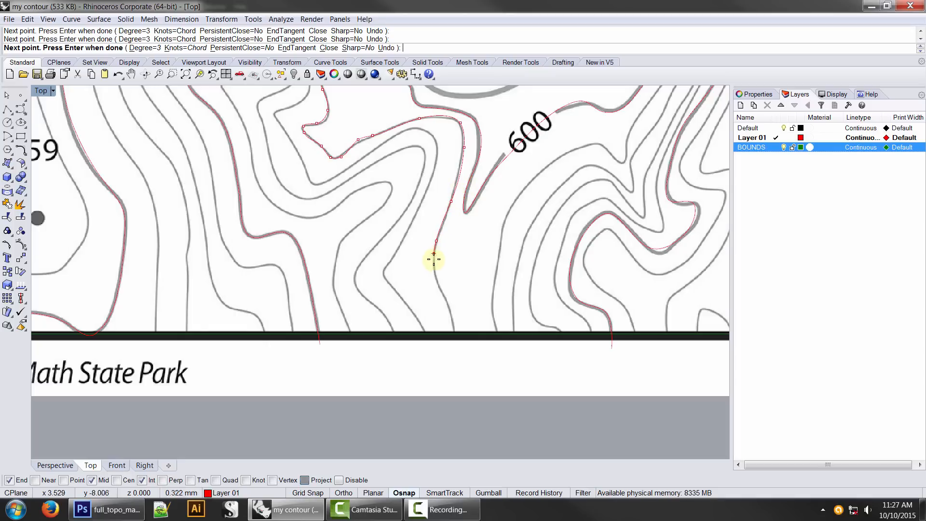
left_click(446, 297)
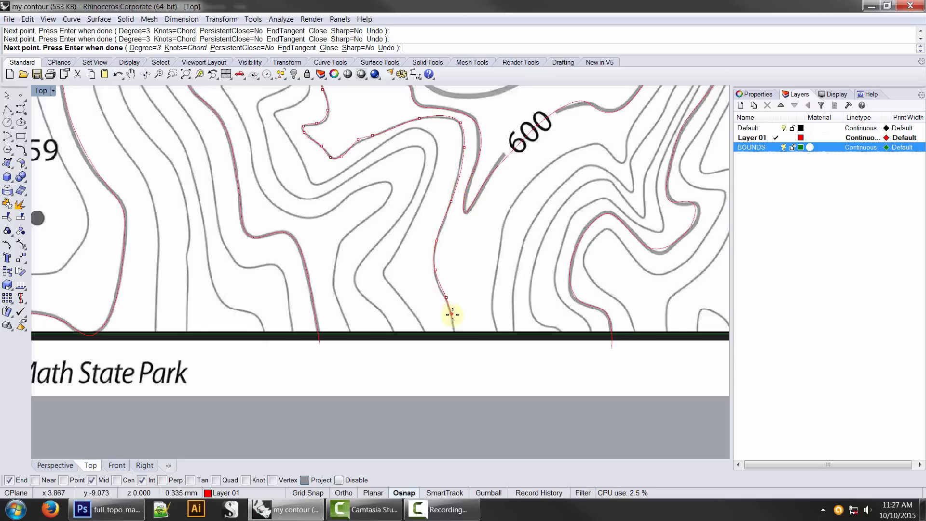
left_click(455, 326)
left_click(458, 351)
key("Return")
- Join the newly traced creek-side curve with the curve running past 635 to the east boundary
scroll(460, 359, "down", 5)
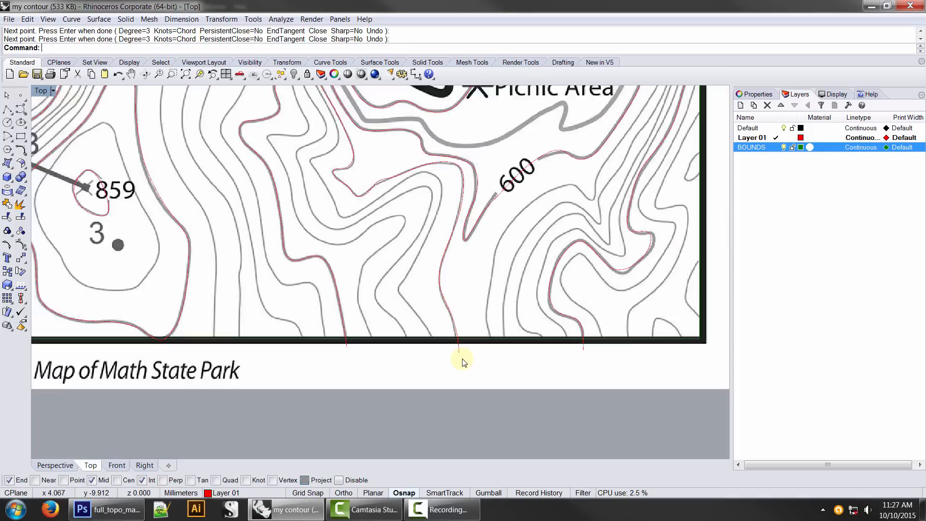
left_click(444, 369)
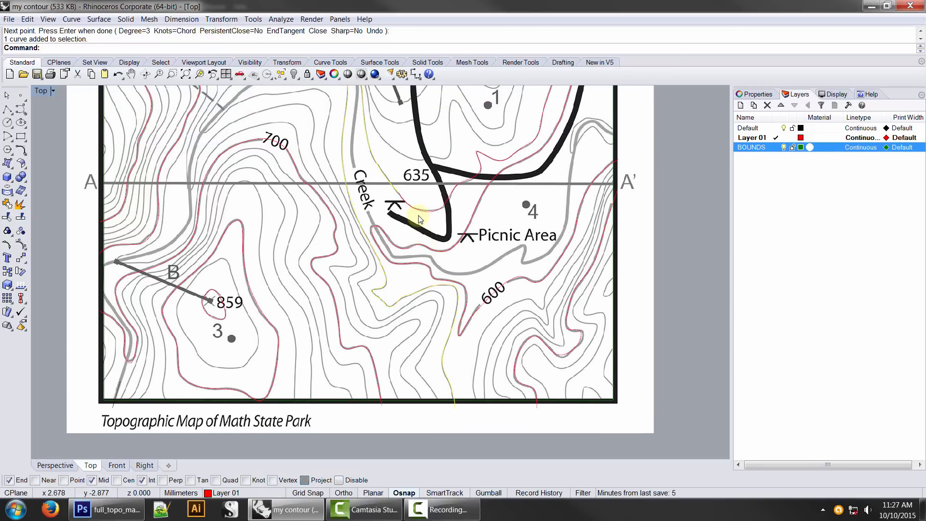
right_click_drag(419, 220, 403, 307)
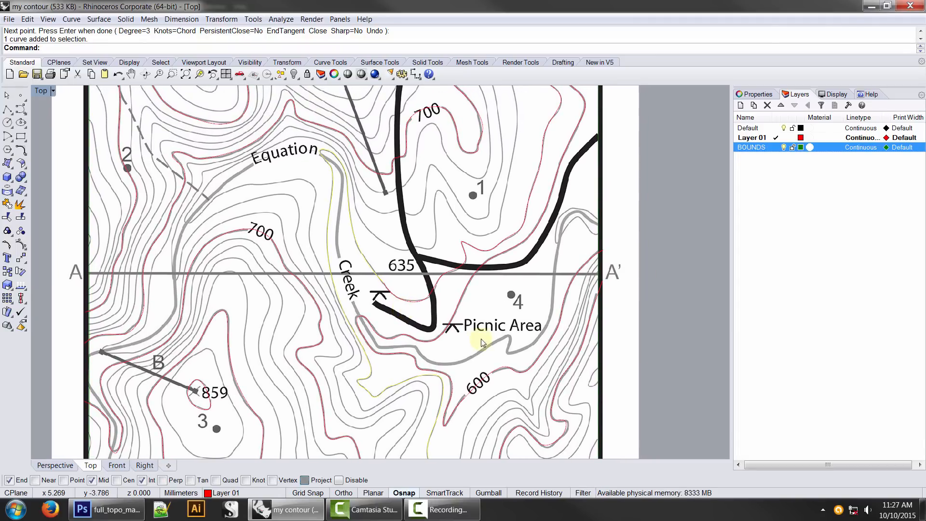
scroll(479, 384, "down", 2)
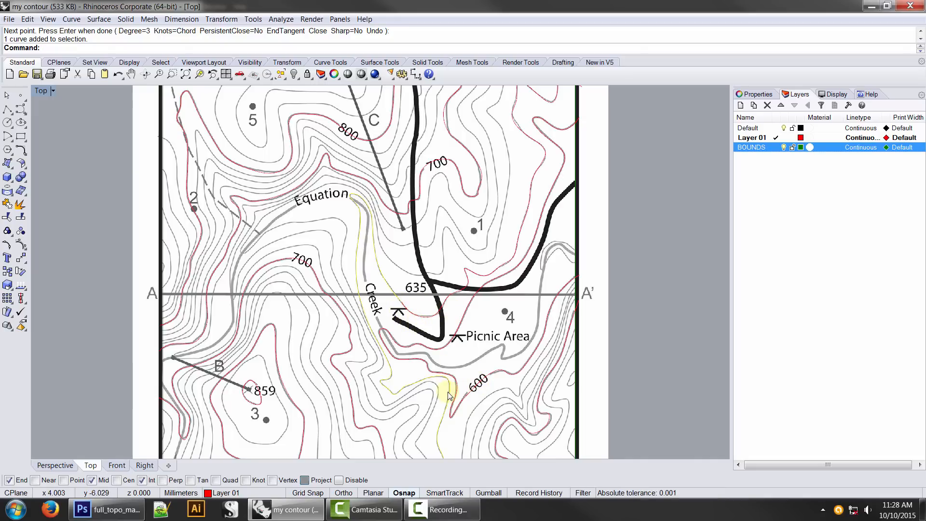
right_click_drag(508, 221, 496, 248)
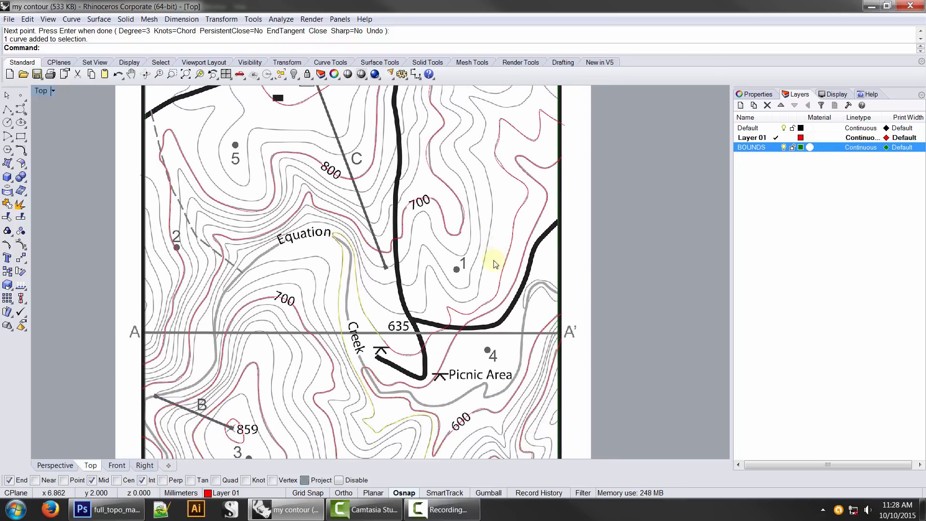
left_click(423, 338)
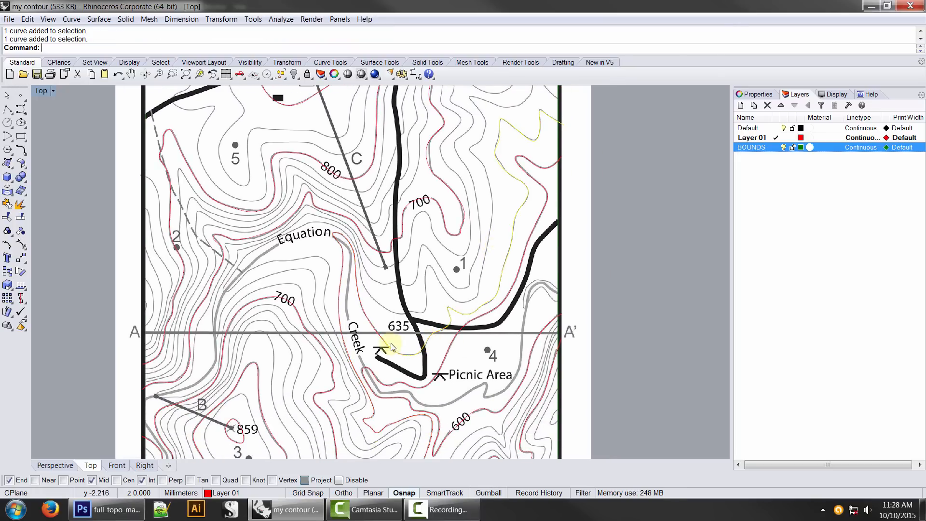
left_click(371, 327, "shift")
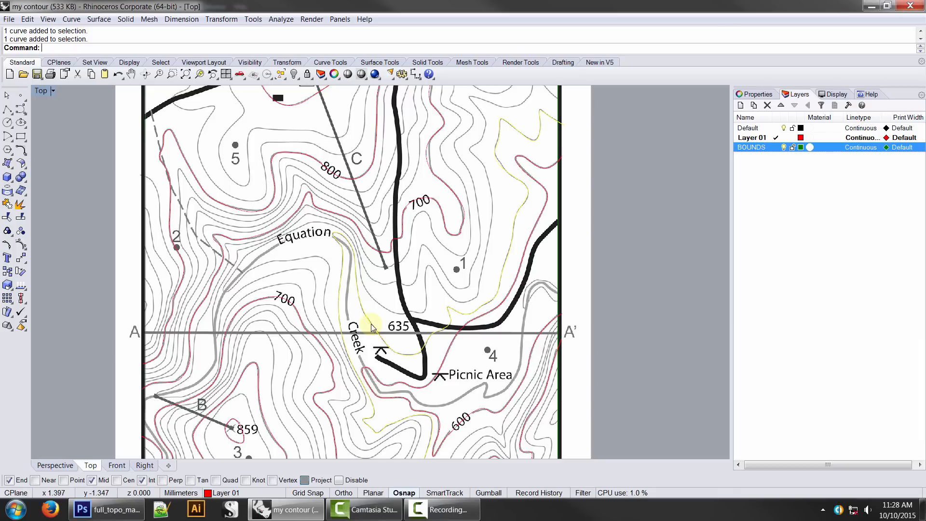
key("Return")
- Hide the background bitmap in the Top viewport so only the traced curves and boundary are displayed
scroll(372, 328, "down", 3)
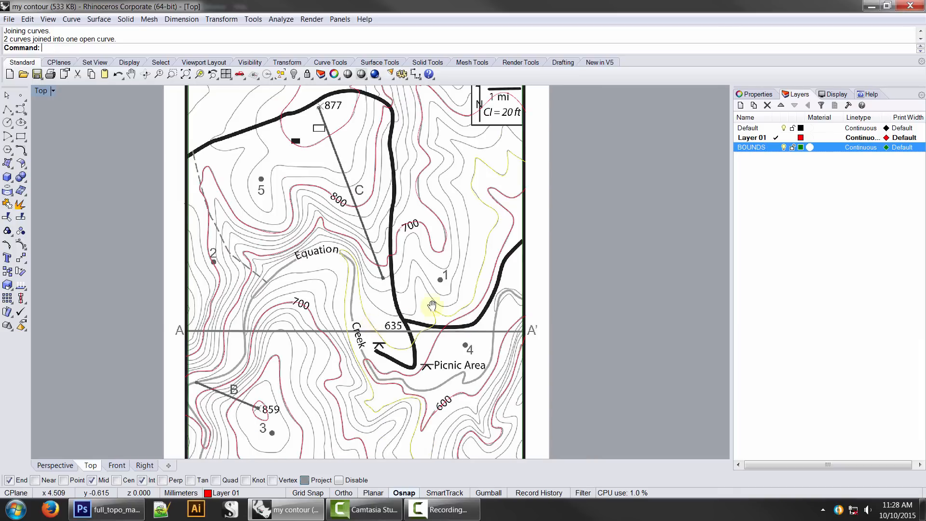
scroll(481, 275, "up", 2)
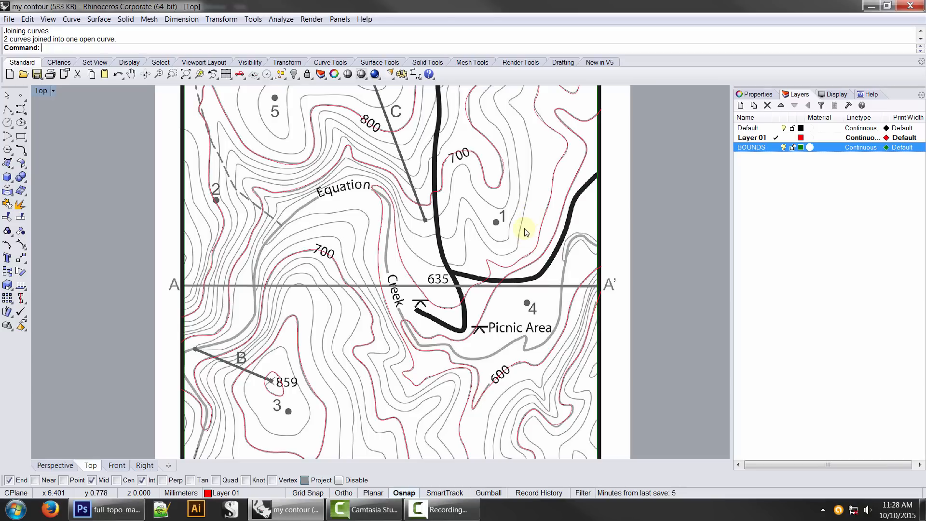
scroll(526, 241, "down", 1)
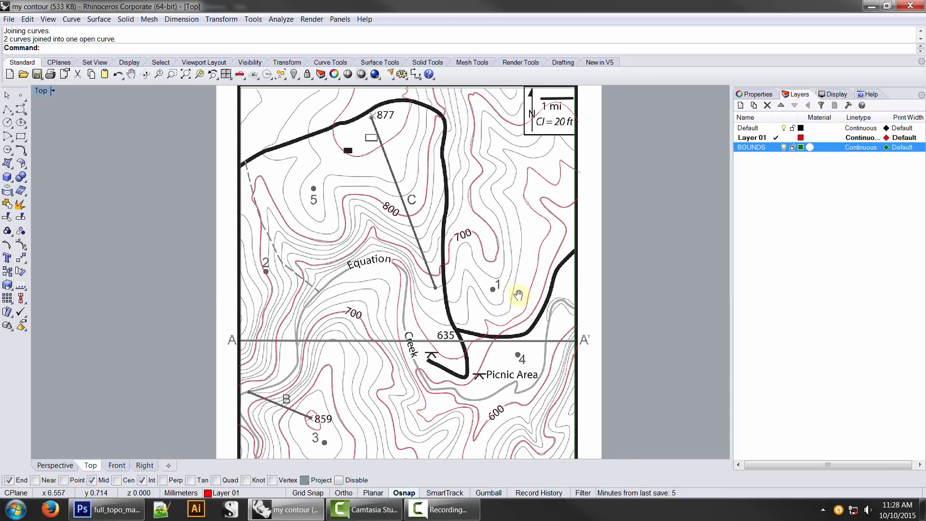
right_click_drag(521, 266, 498, 297)
left_click(50, 20)
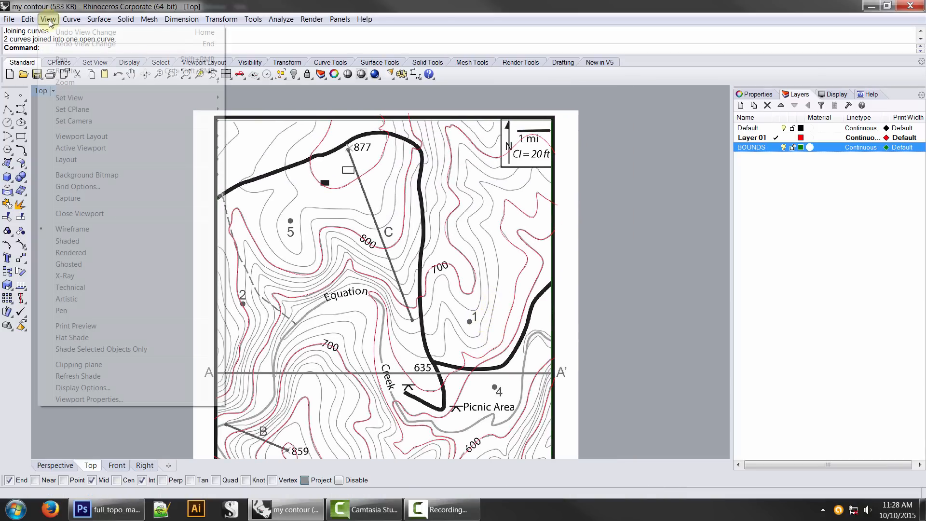
mouse_move(81, 178)
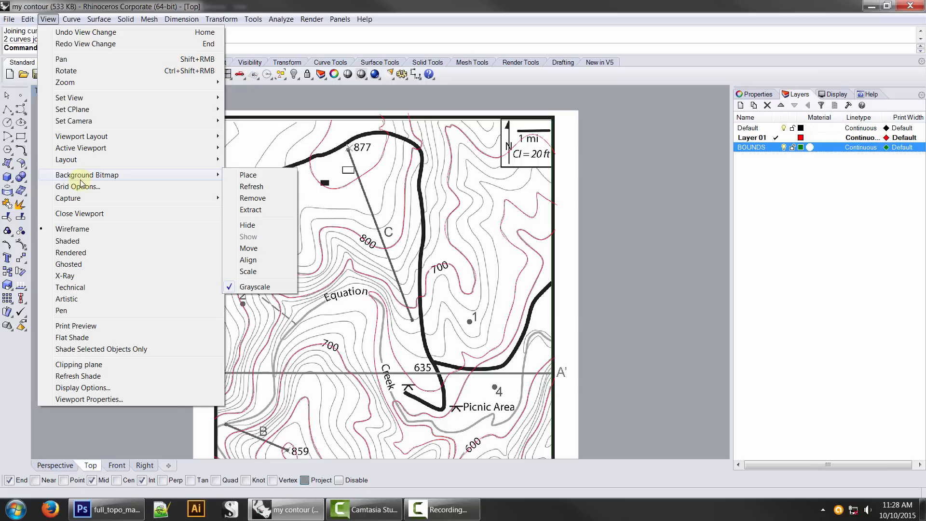
left_click(256, 233)
scroll(562, 304, "down", 2)
right_click_drag(564, 304, 587, 232)
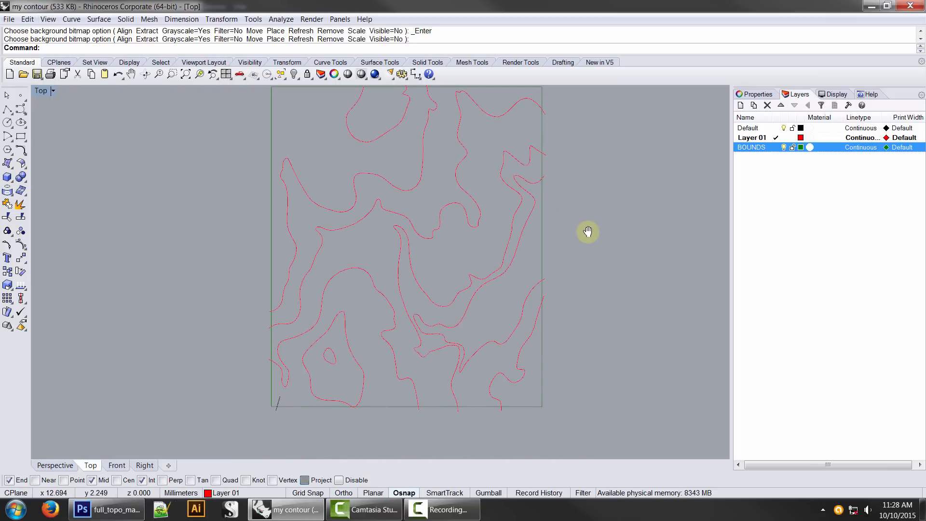
- Delete the short stray line at the boundary's southwest corner and show the background bitmap again
left_click(282, 400)
key("Delete")
right_click_drag(595, 255, 595, 288)
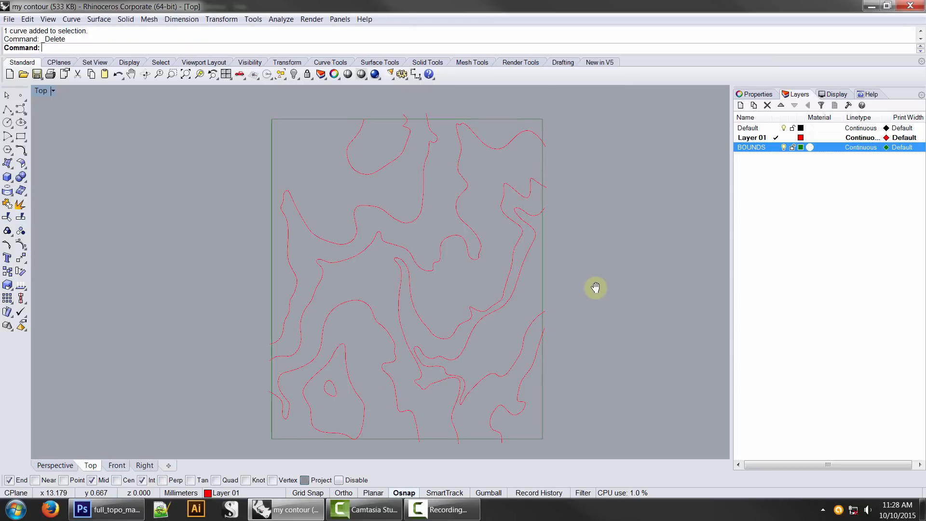
left_click(49, 19)
mouse_move(126, 169)
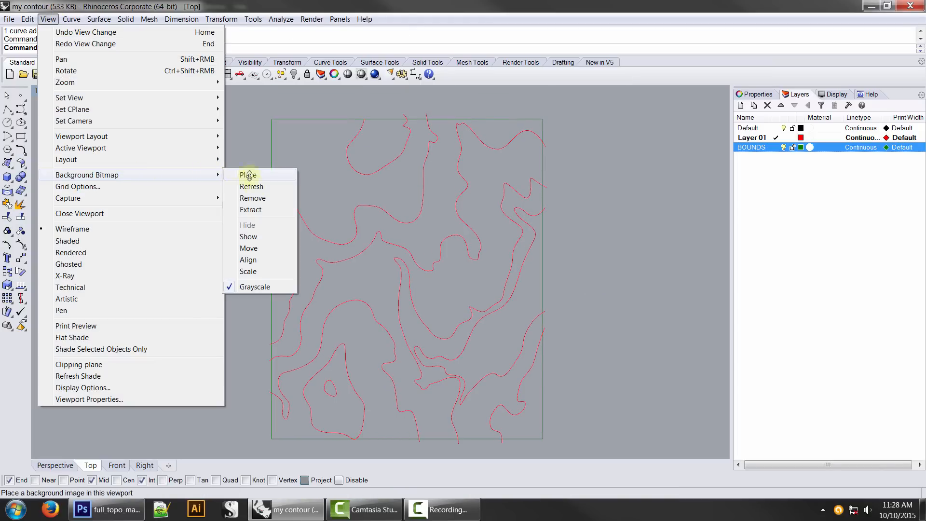
left_click(263, 235)
- Create three new layers below the BOUNDS layer
left_click(740, 105)
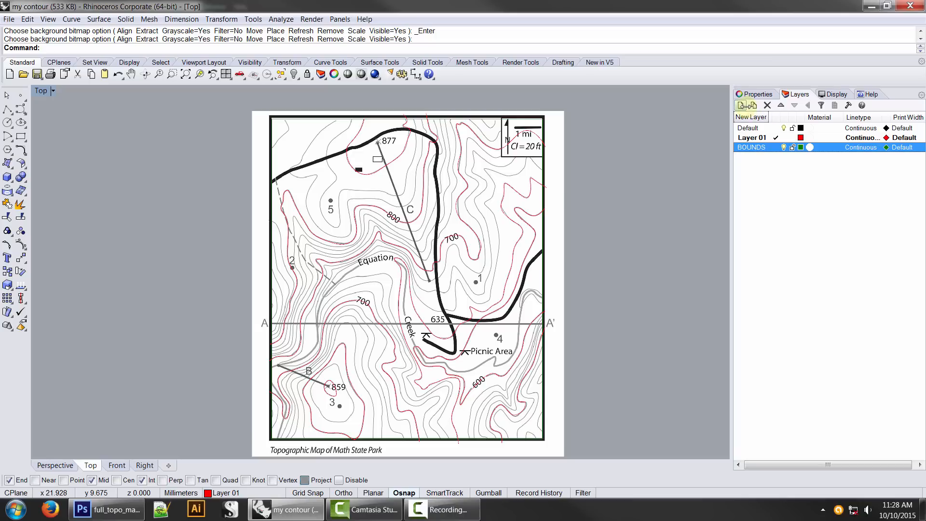
left_click(741, 105)
left_click(740, 105)
- Rename Layer 02 as 600
double_click(745, 157)
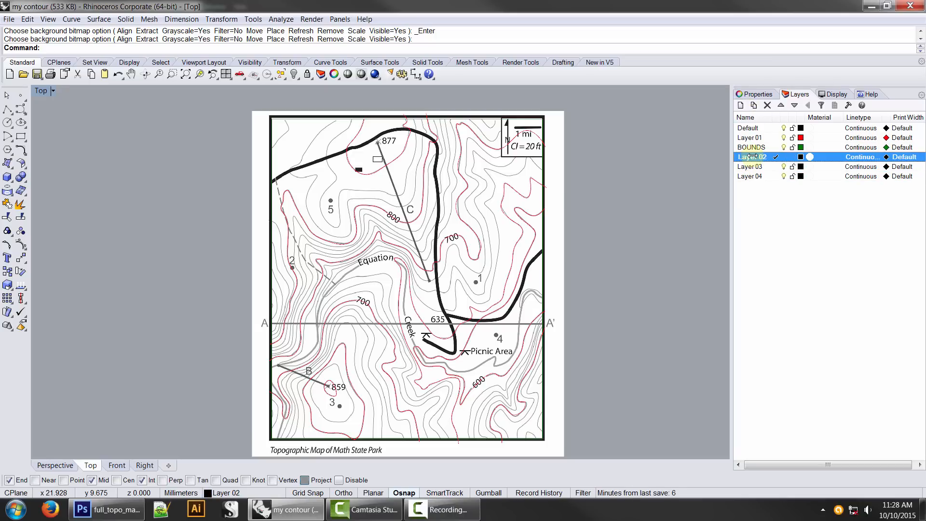
right_click(742, 157)
left_click(745, 157)
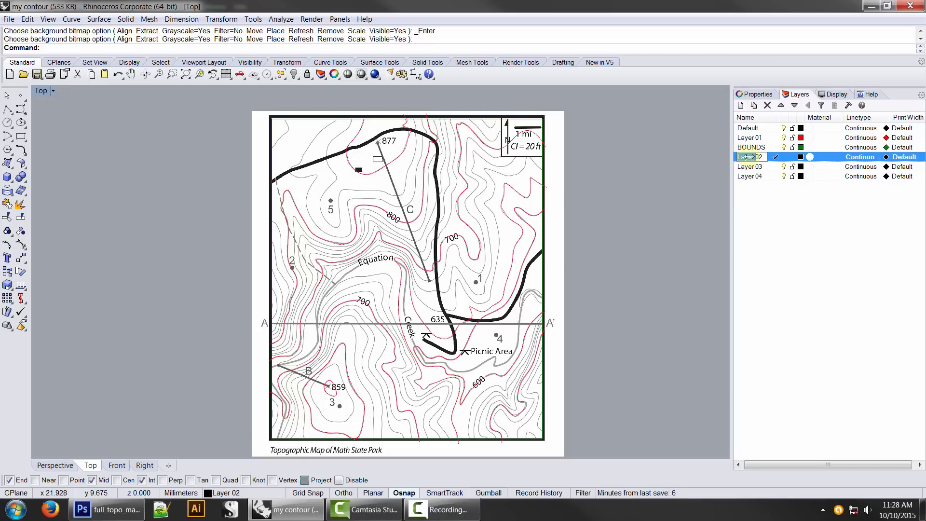
left_click_drag(749, 157, 762, 156)
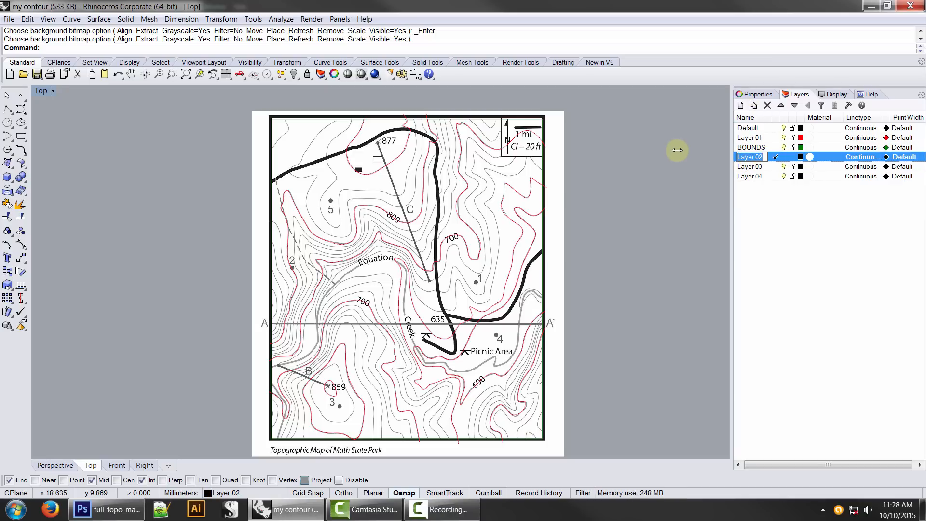
type("600")
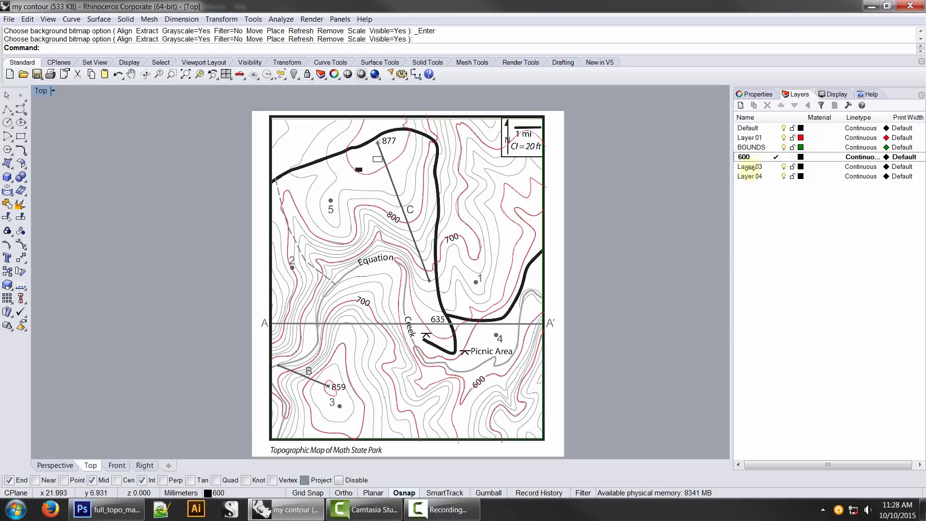
- Rename Layer 03 as 635
left_click(751, 166)
left_click(752, 167)
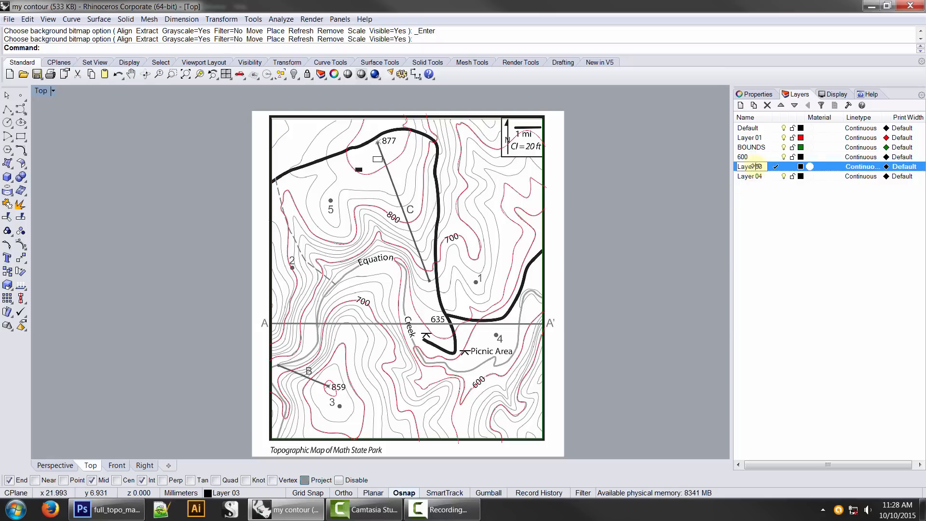
type("635")
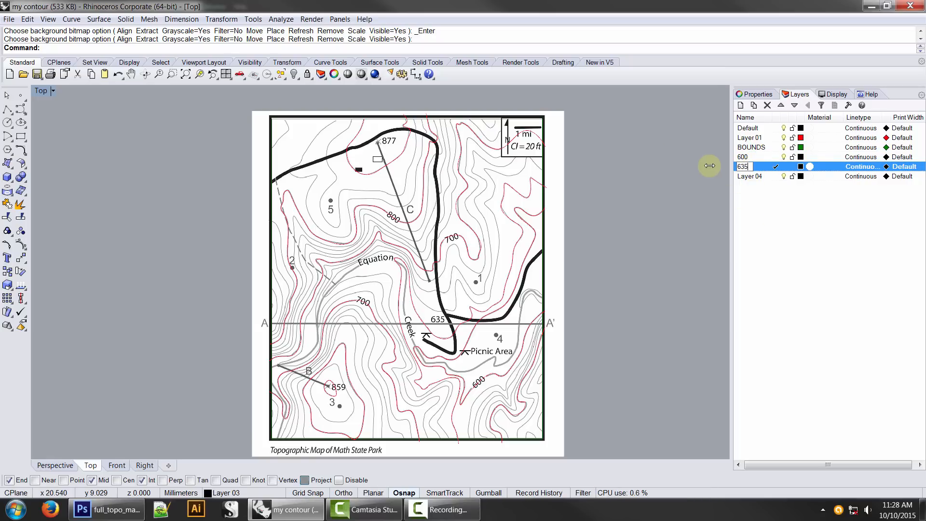
left_click(751, 195)
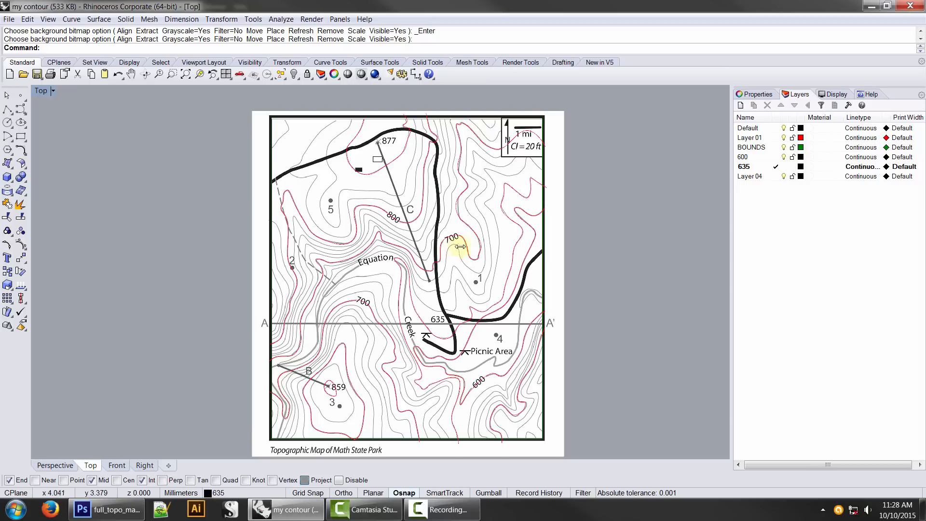
- Move the contour running past the 635 label from Layer 01 onto layer 635
left_click(470, 300)
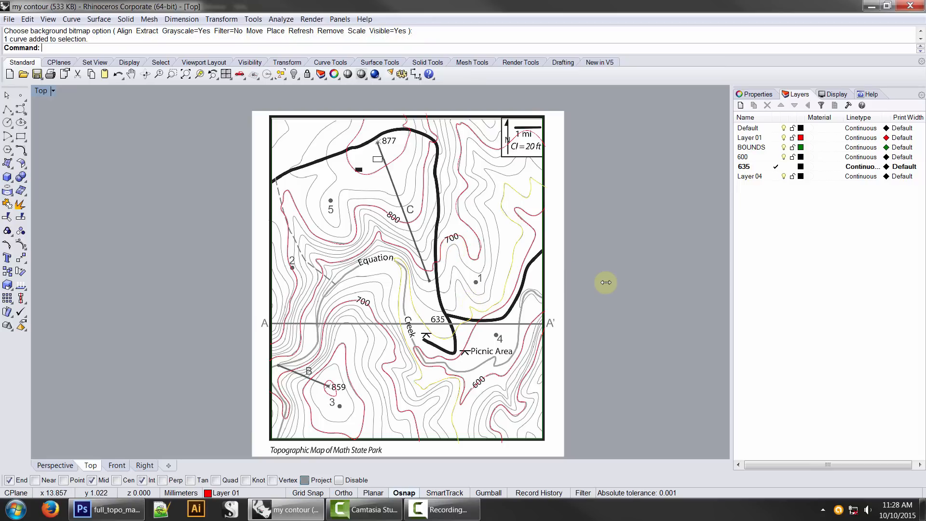
left_click(512, 262)
left_click(211, 493)
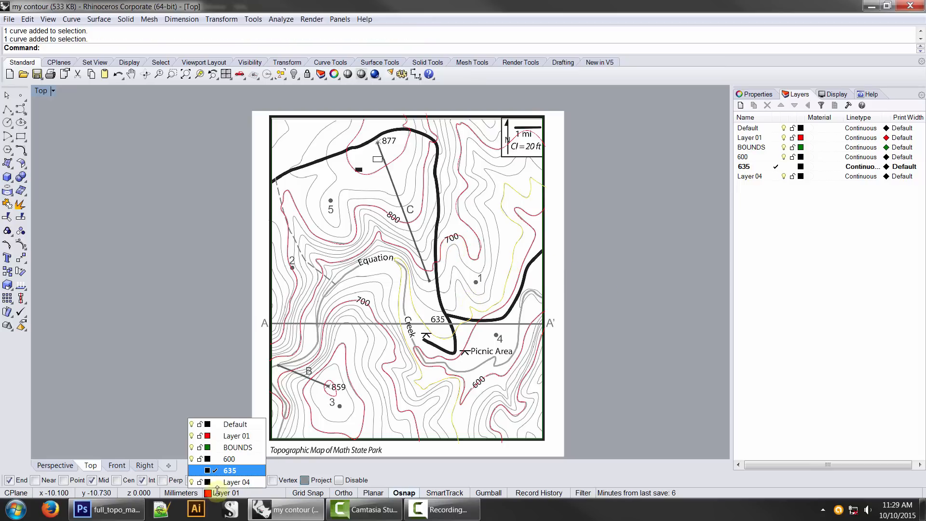
left_click(227, 468)
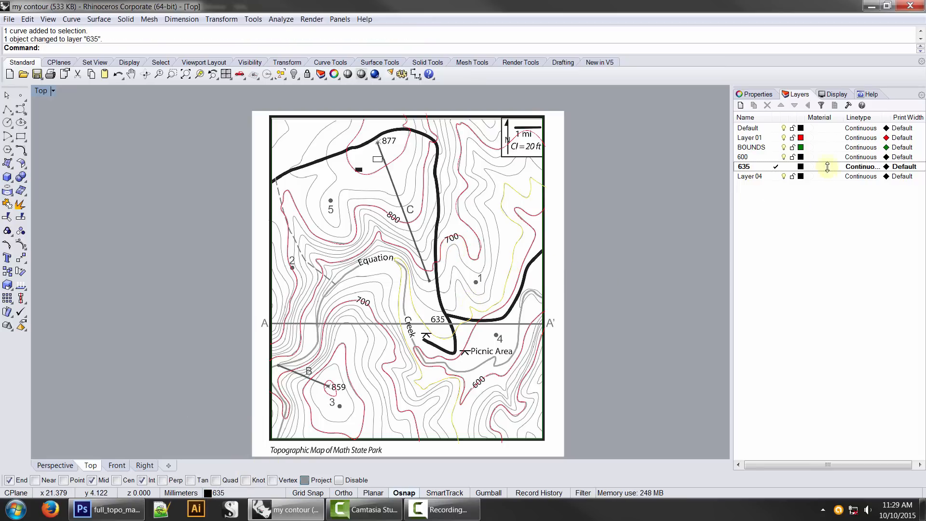
- Set the colour of layer 635 to Blue
left_click(800, 166)
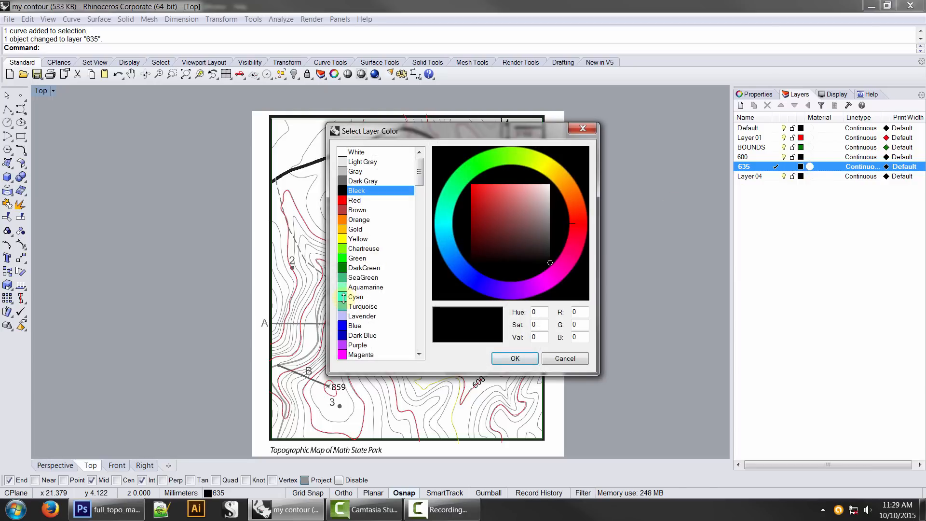
left_click(343, 297)
left_click(343, 326)
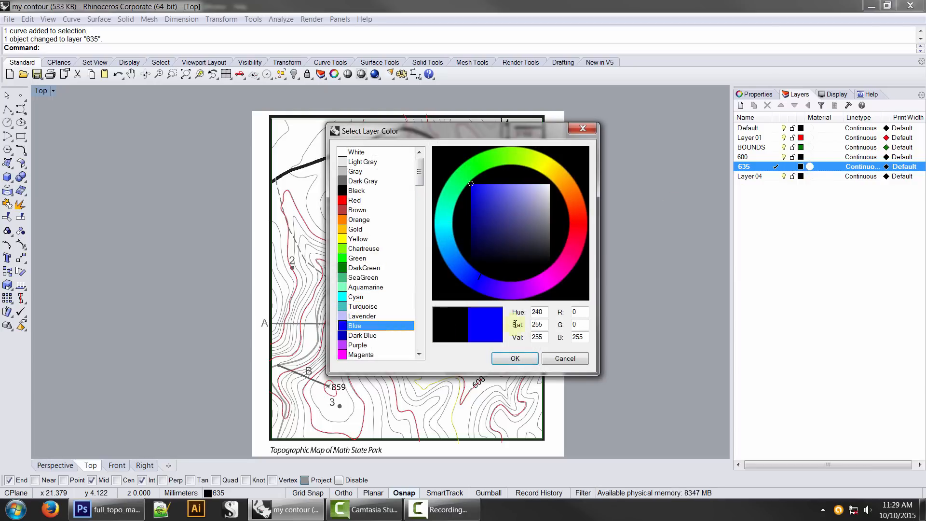
left_click(521, 357)
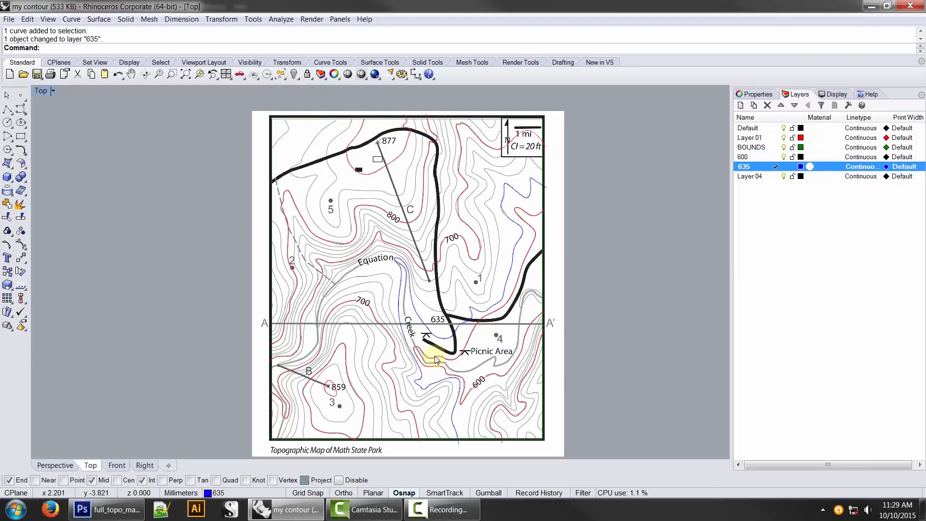
- Set layer 600's colour to Purple and move the 600 contour around the Picnic Area onto that layer
scroll(444, 353, "up", 2)
left_click(437, 358)
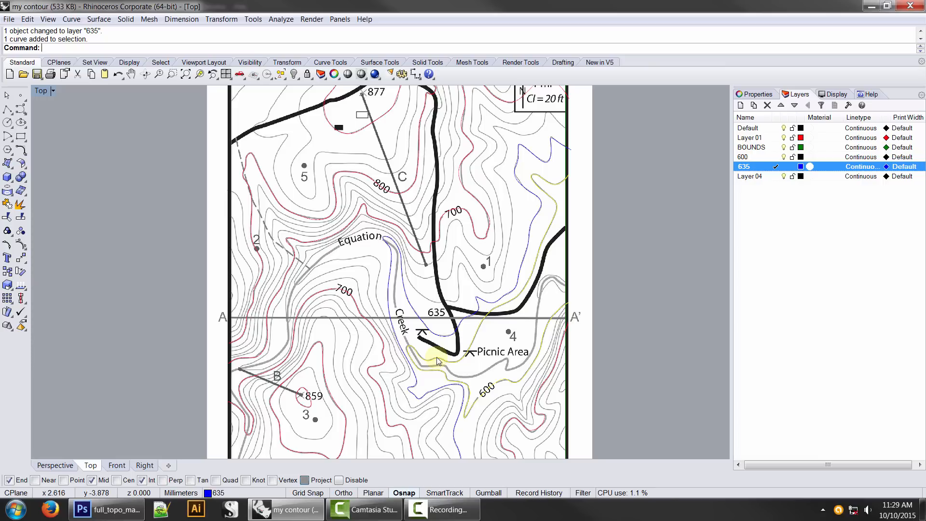
left_click(755, 158)
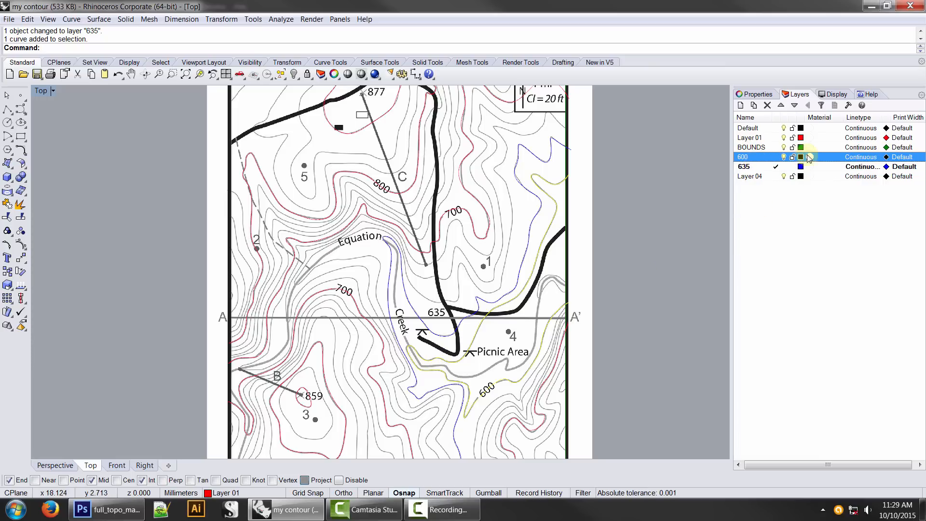
left_click(802, 157)
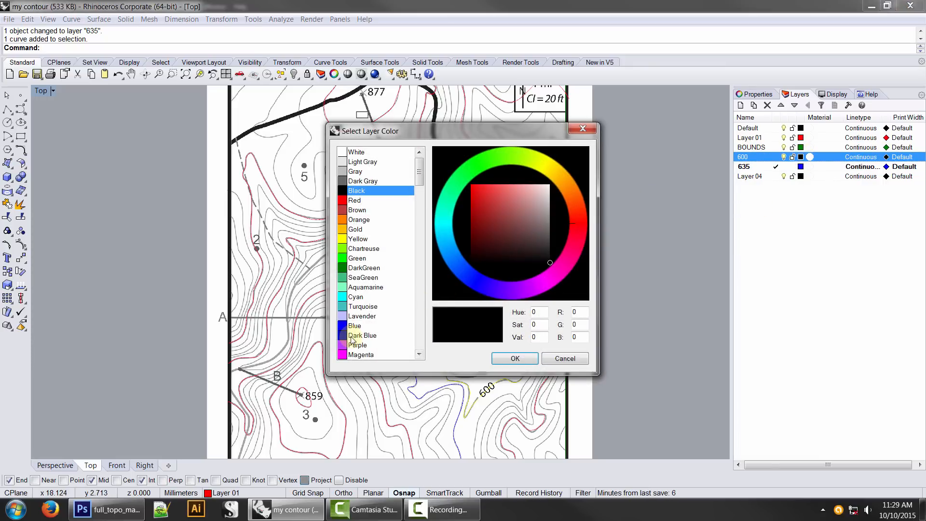
left_click(344, 345)
left_click(528, 359)
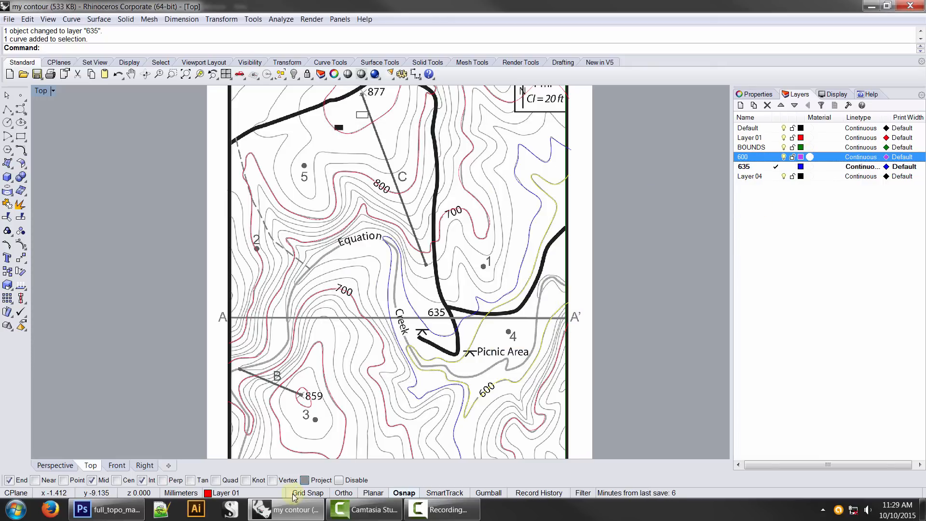
left_click(226, 492)
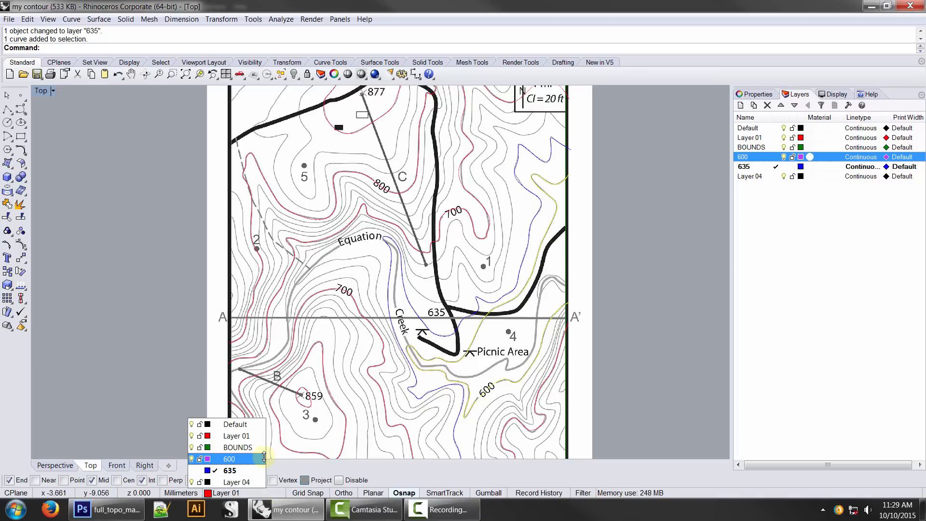
left_click(264, 456)
- Rename Layer 04 as 700 and set its colour to Orange, with the contour in the map's southeast corner selected
scroll(618, 279, "down", 1)
right_click_drag(618, 279, 632, 261)
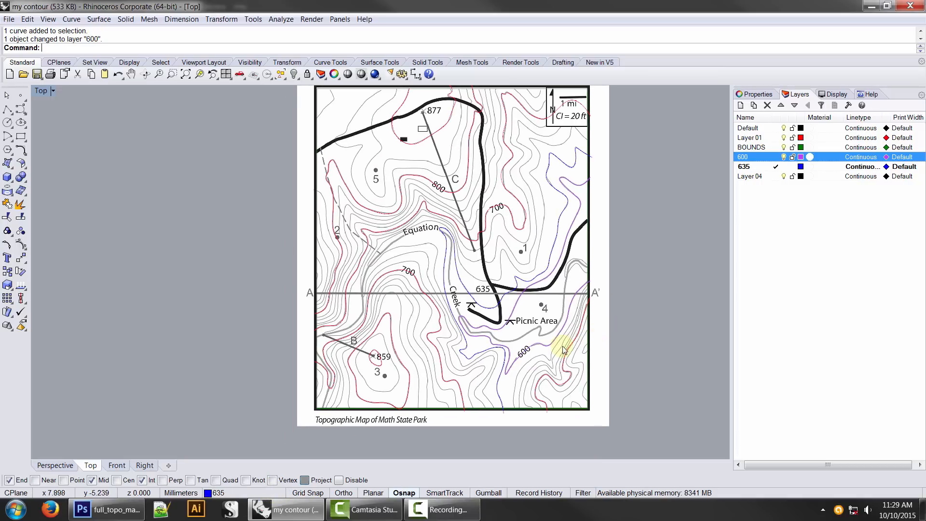
left_click(552, 379)
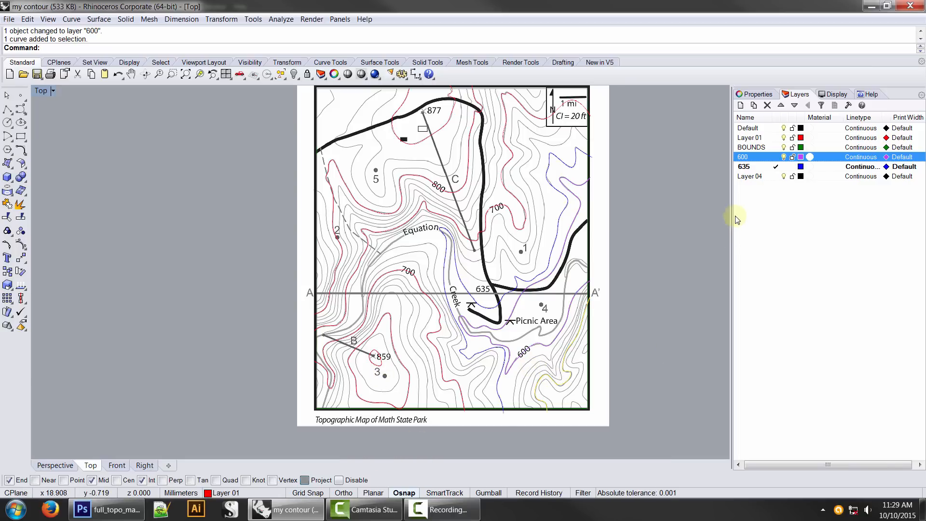
double_click(747, 176)
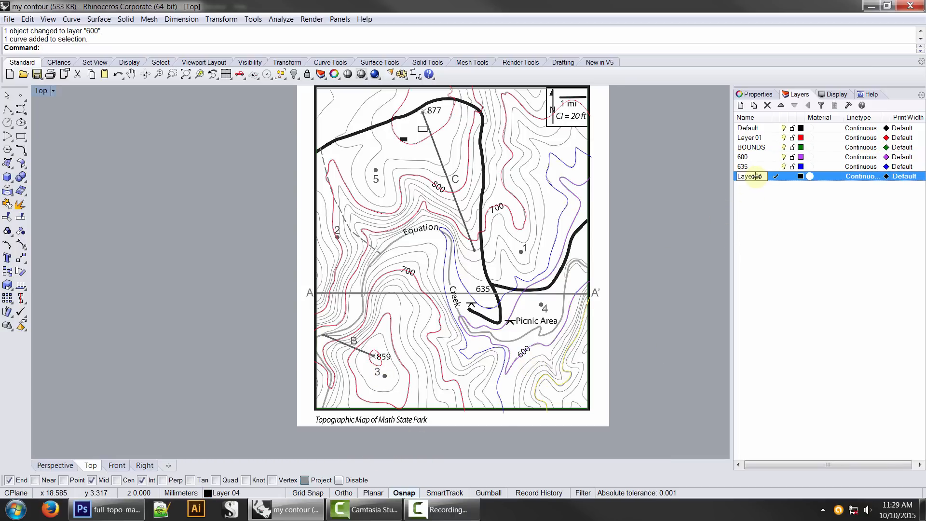
type("700")
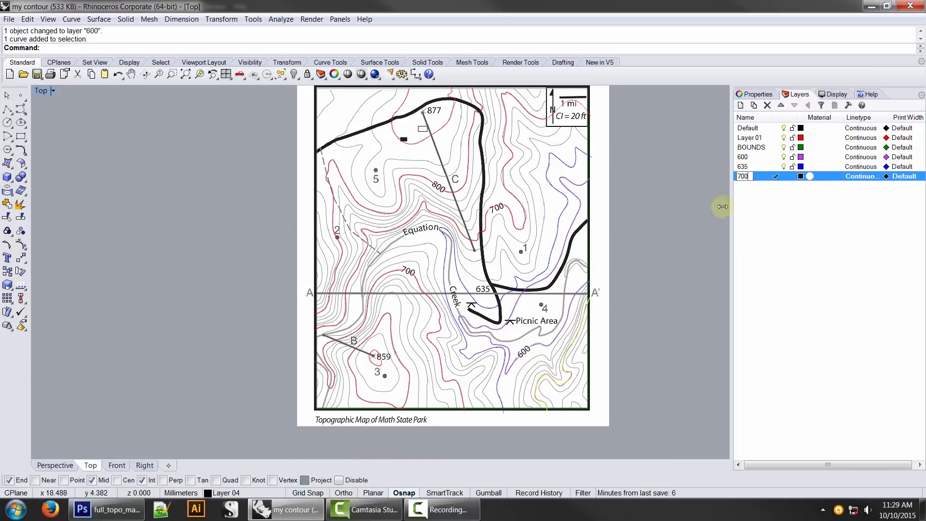
key("Return")
left_click(799, 176)
left_click(358, 219)
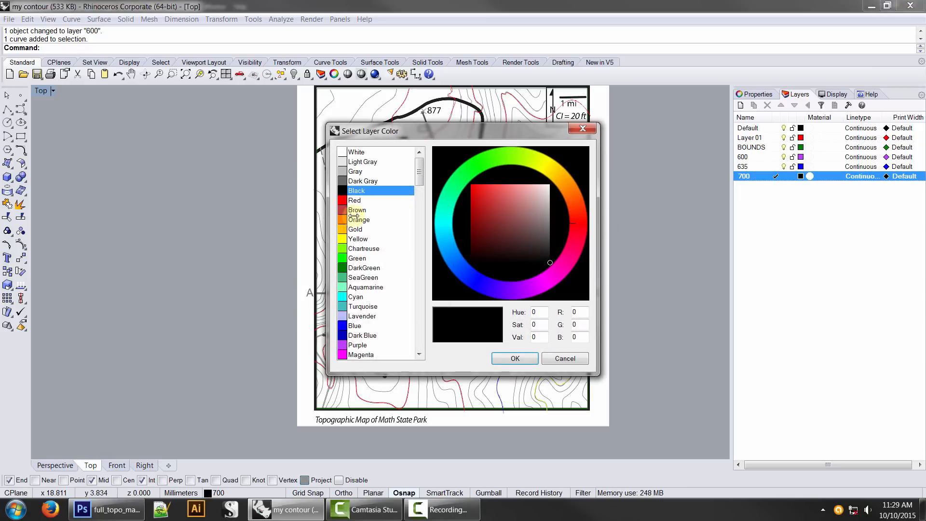
left_click(515, 358)
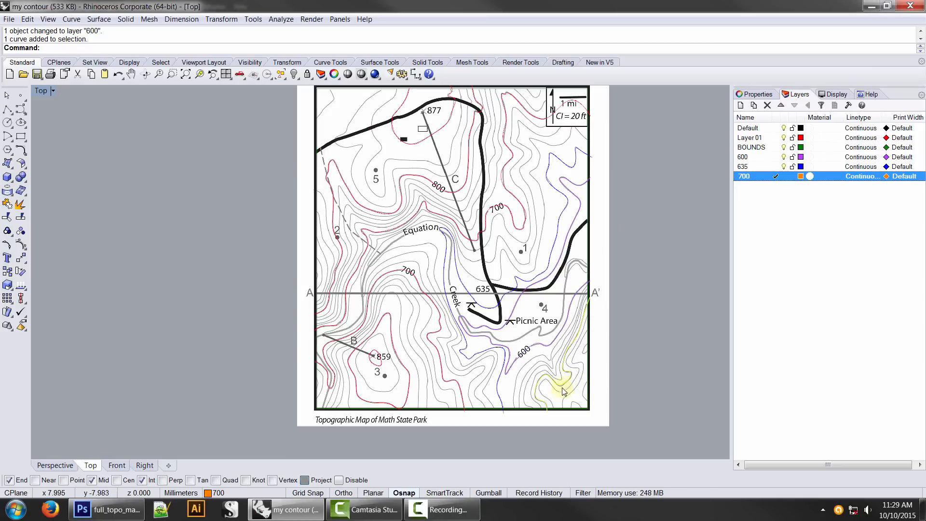
- Add the other two 700 contours to the selection and move all three onto layer 700
left_click(460, 384)
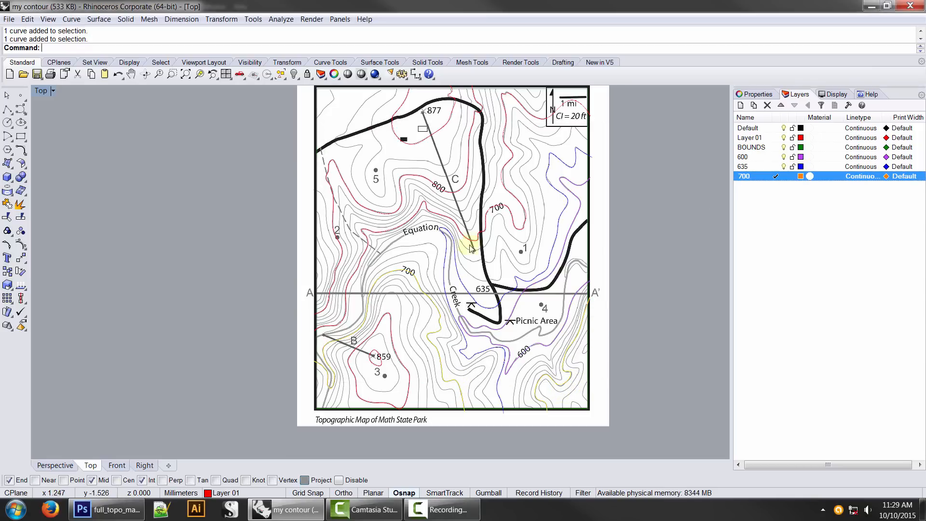
left_click(499, 210)
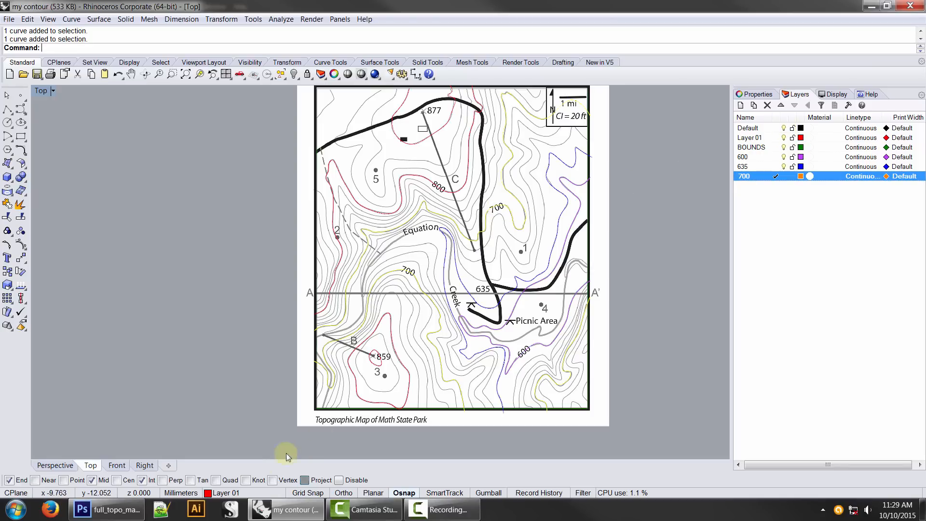
left_click(251, 490)
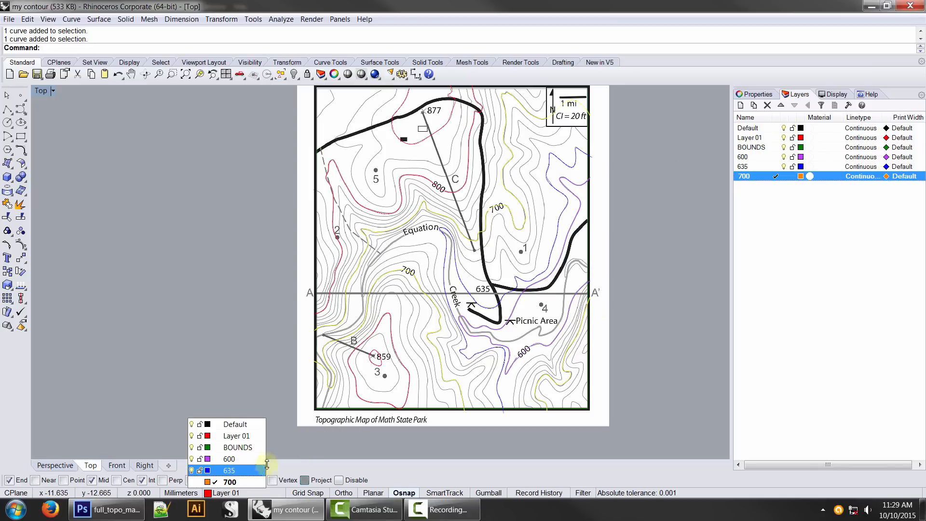
left_click(230, 481)
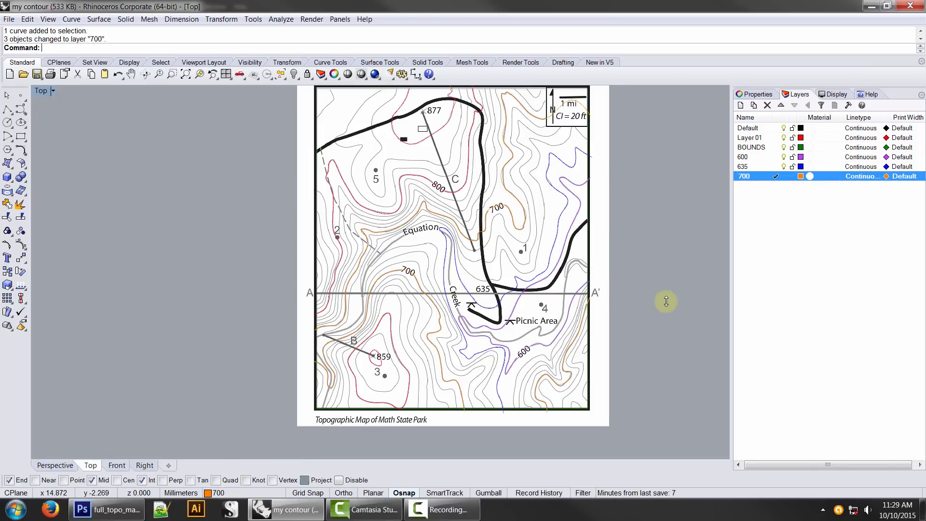
- Turn off layers 600, 635, BOUNDS and 700, and make Layer 01 the current layer
left_click(784, 158)
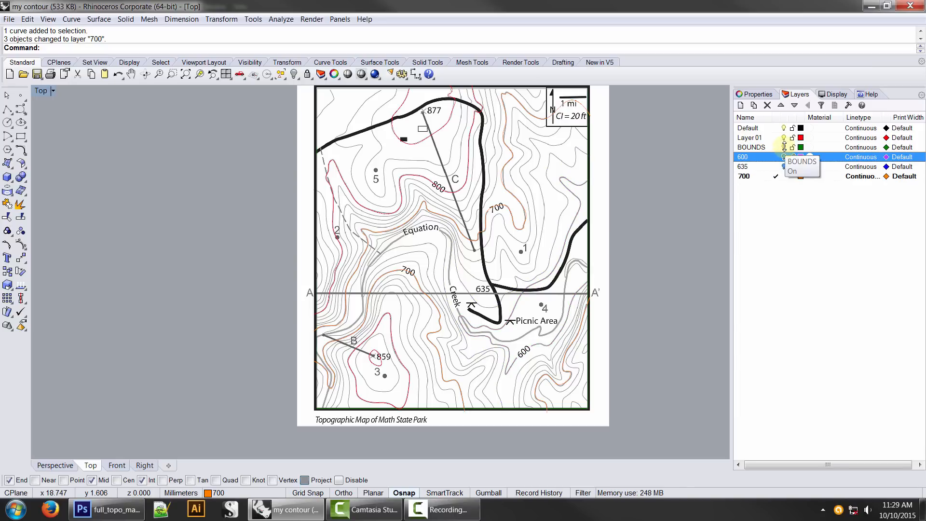
left_click(785, 147)
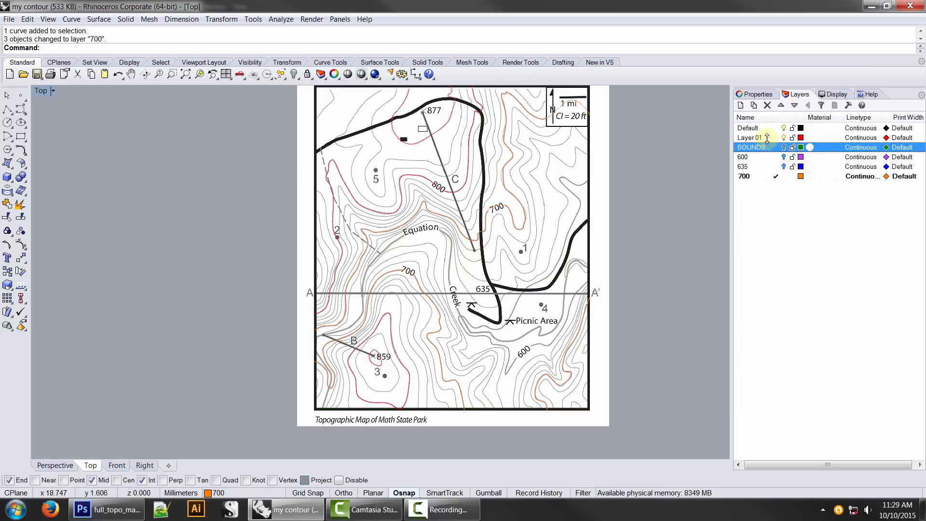
double_click(767, 138)
left_click(784, 176)
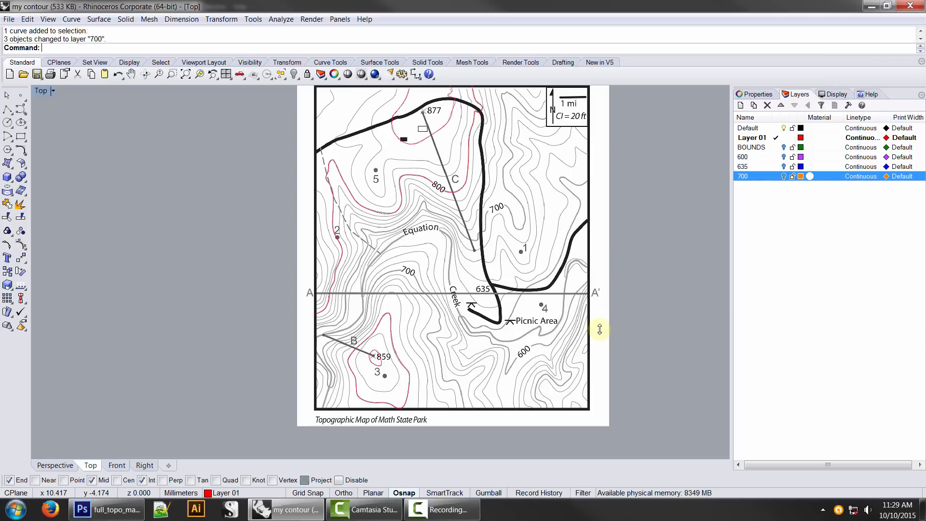
- Create a new layer named 800 with the colour Brown
right_click_drag(472, 187, 475, 193)
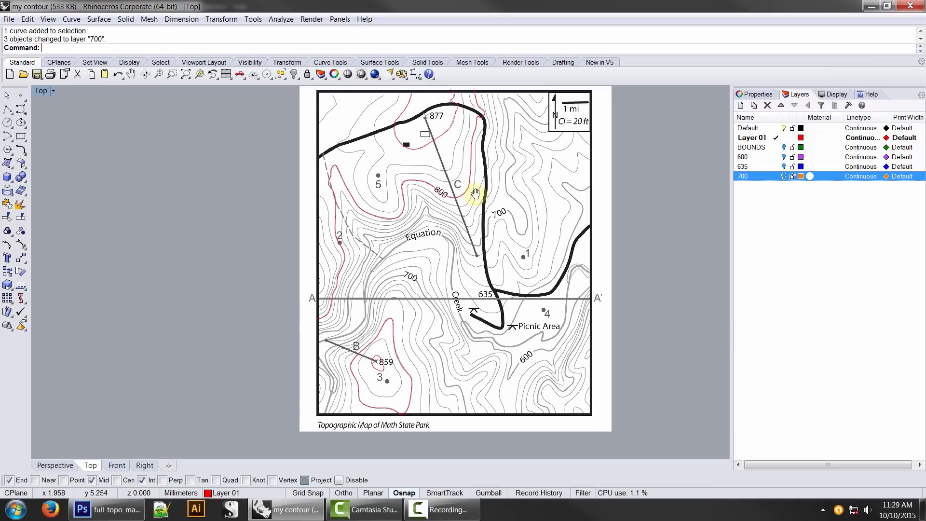
left_click(741, 106)
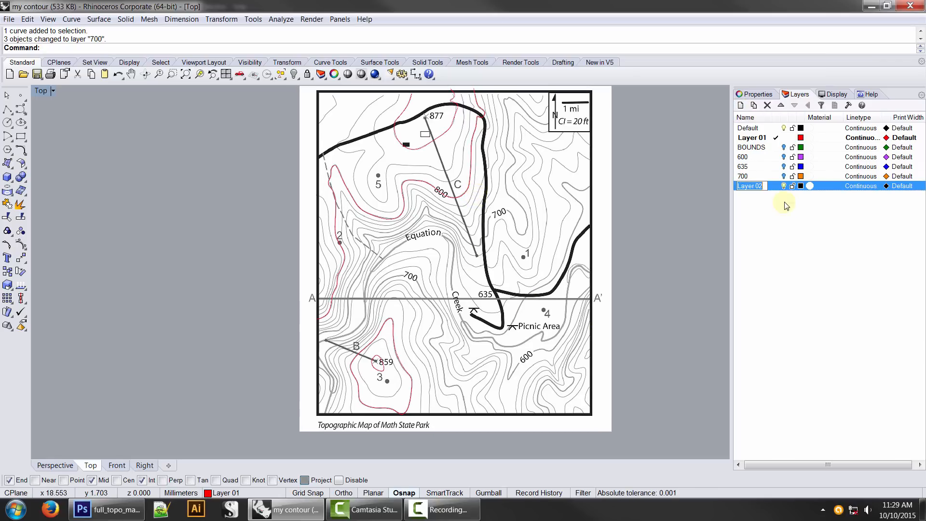
left_click(800, 186)
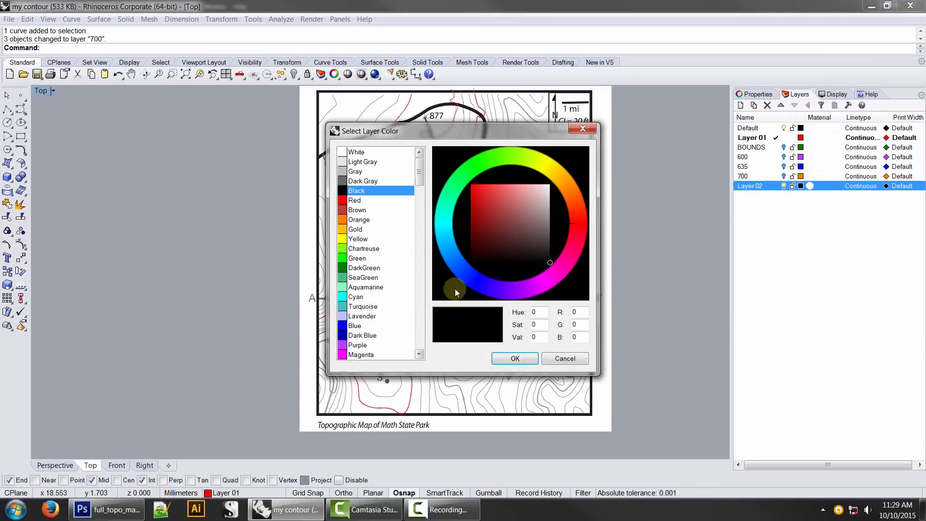
left_click(357, 210)
left_click(512, 362)
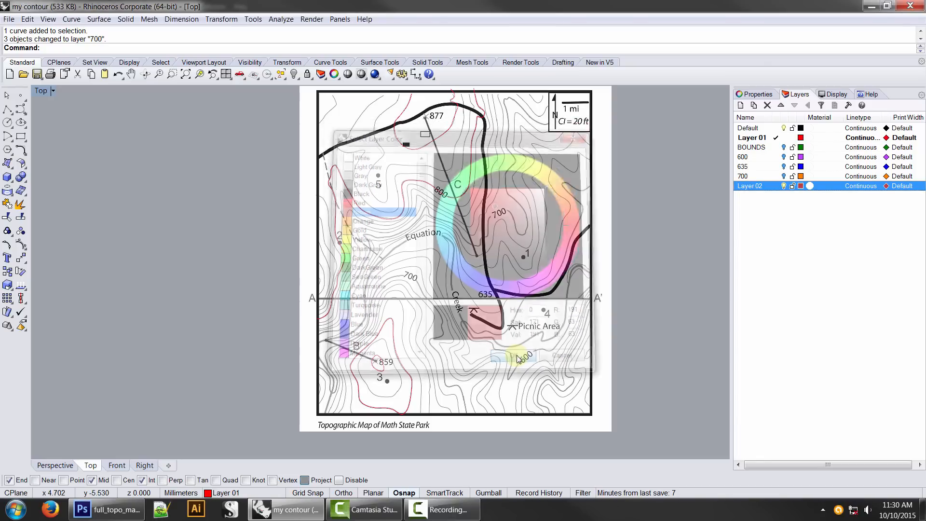
left_click(752, 186)
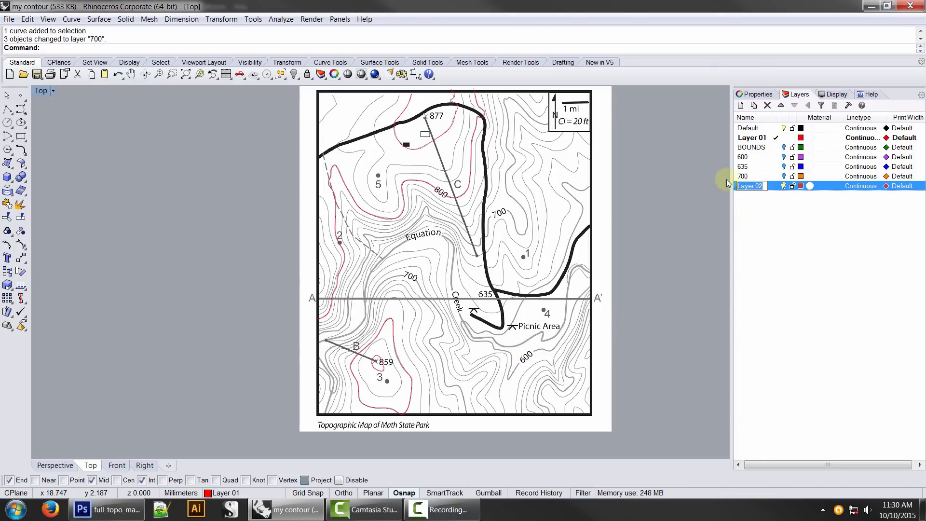
type("800")
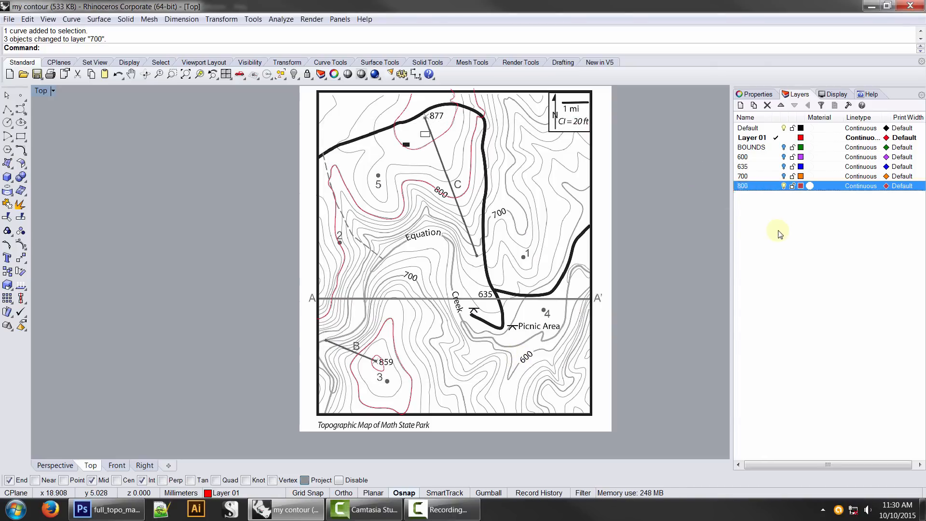
left_click(778, 231)
- Change the colour of layer 800 to Magenta
left_click(800, 186)
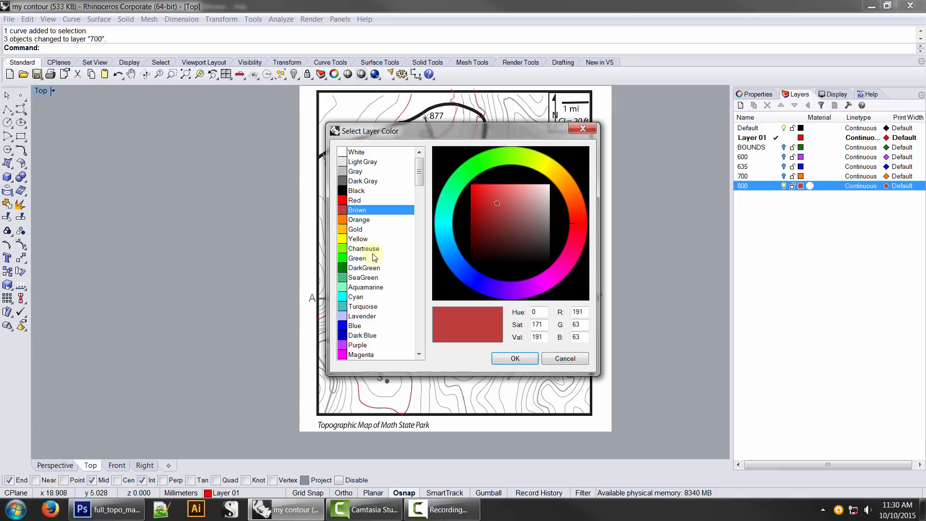
left_click_drag(414, 175, 420, 187)
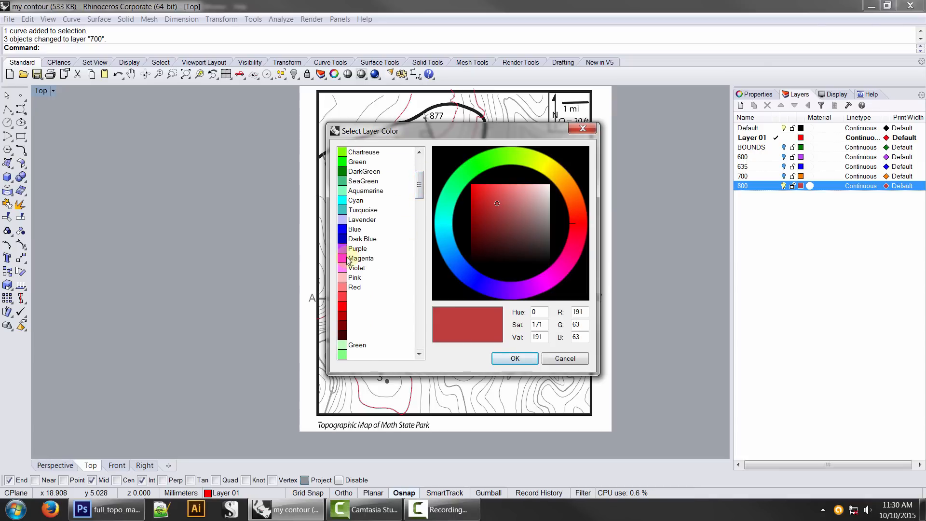
left_click(367, 258)
left_click(504, 358)
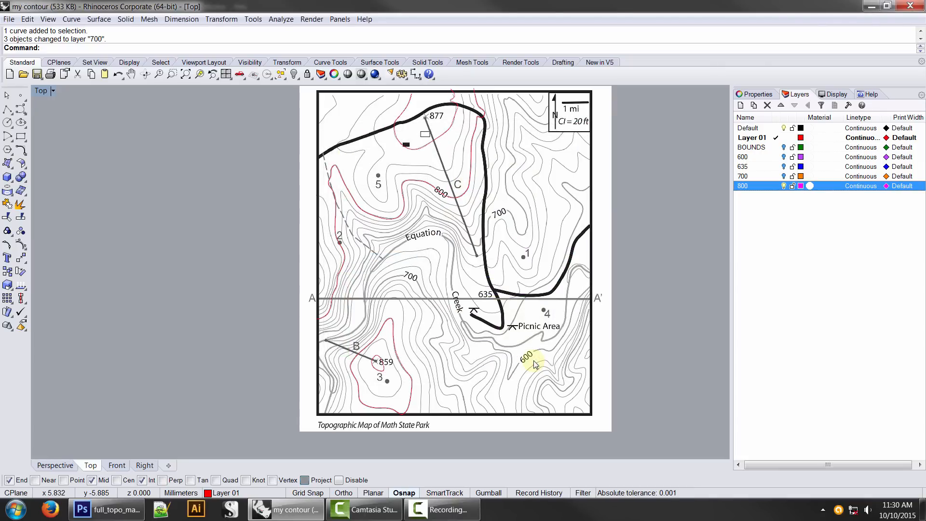
- Move the 800 contour and the larger closed contour around point 3 onto layer 800, then turn that layer off
left_click(409, 378)
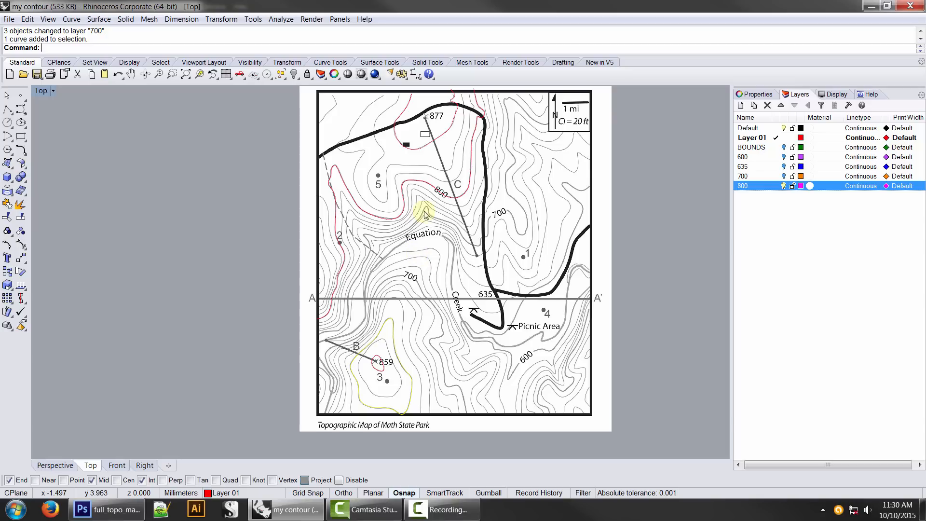
left_click(454, 200)
left_click(256, 492)
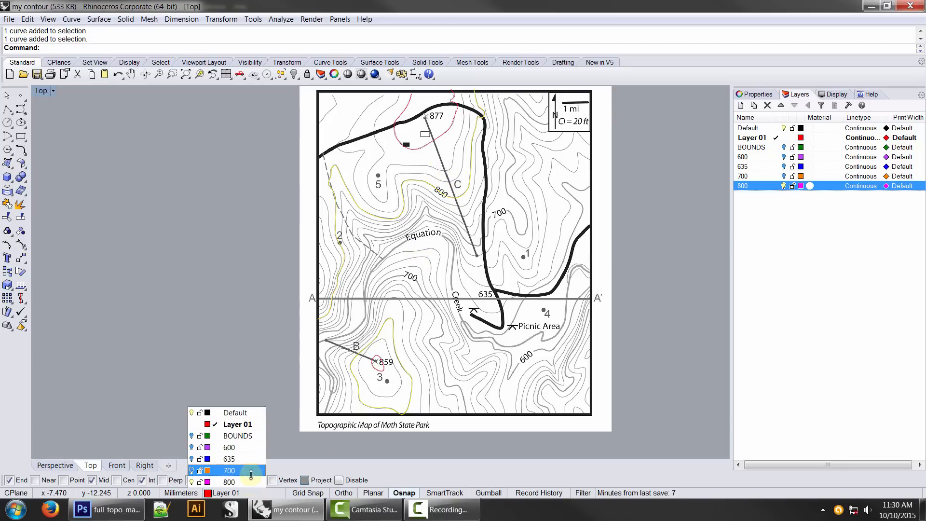
left_click(250, 482)
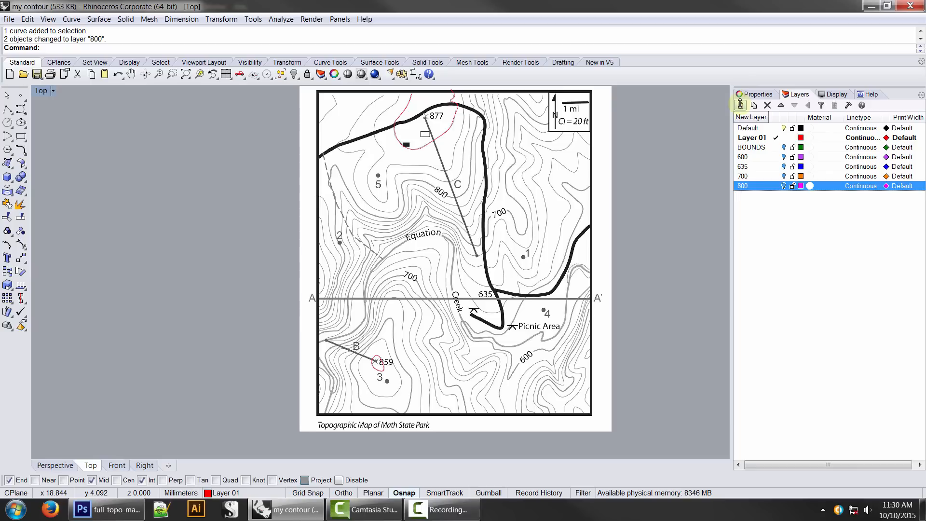
- Create a new layer named "800 plus"
left_click(741, 105)
type("8")
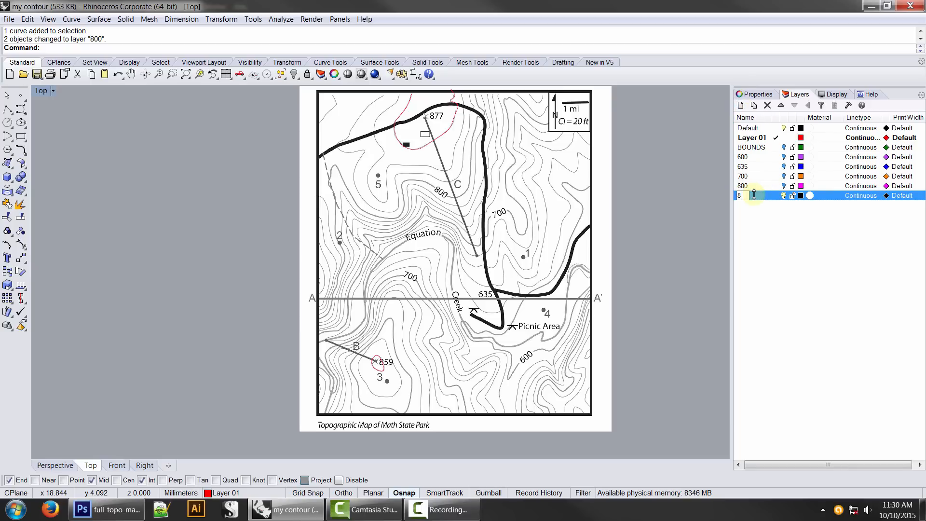
type("800 plus")
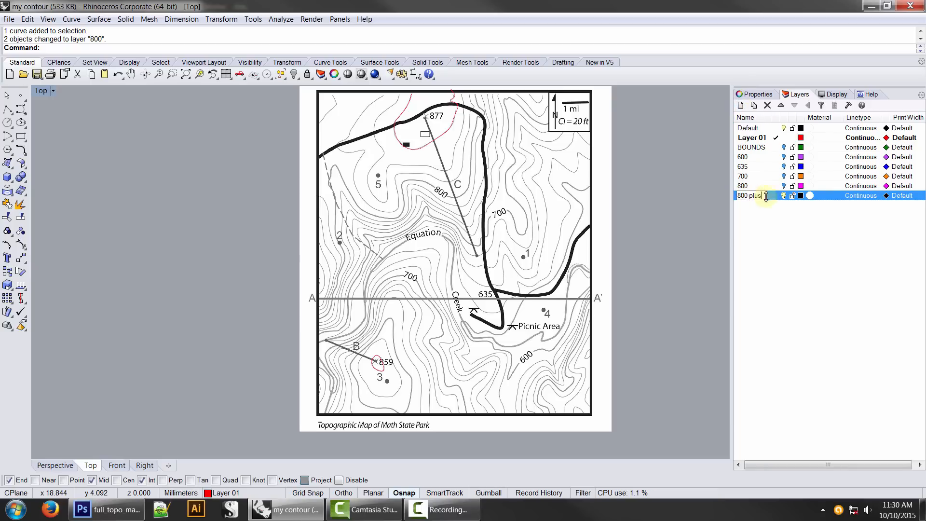
left_click(798, 250)
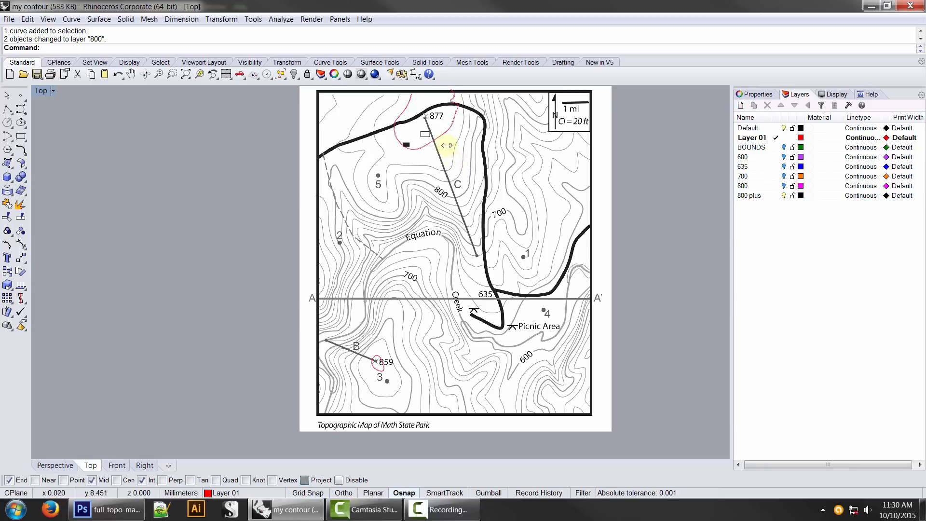
- Colour the 800 plus layer green and move the two contour curves around peaks 877 and 859 onto it
left_click(438, 132)
left_click(377, 358)
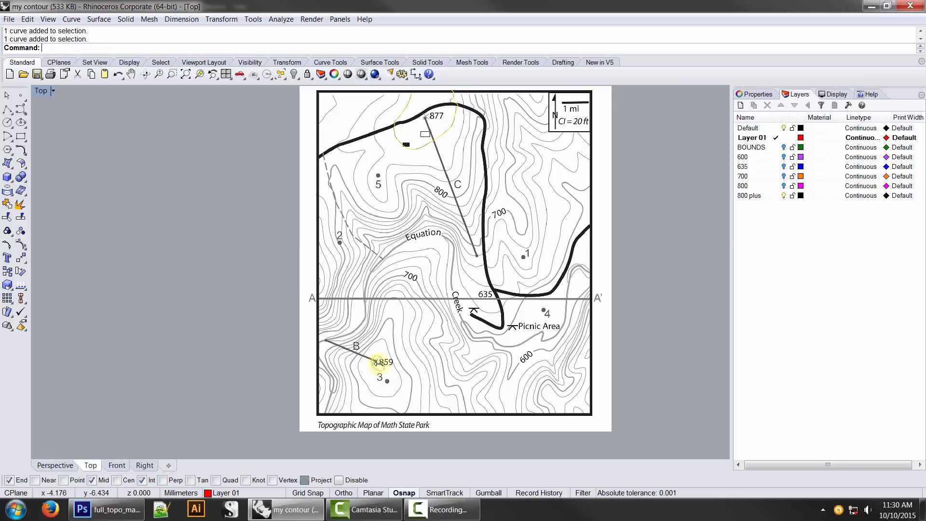
left_click(801, 195)
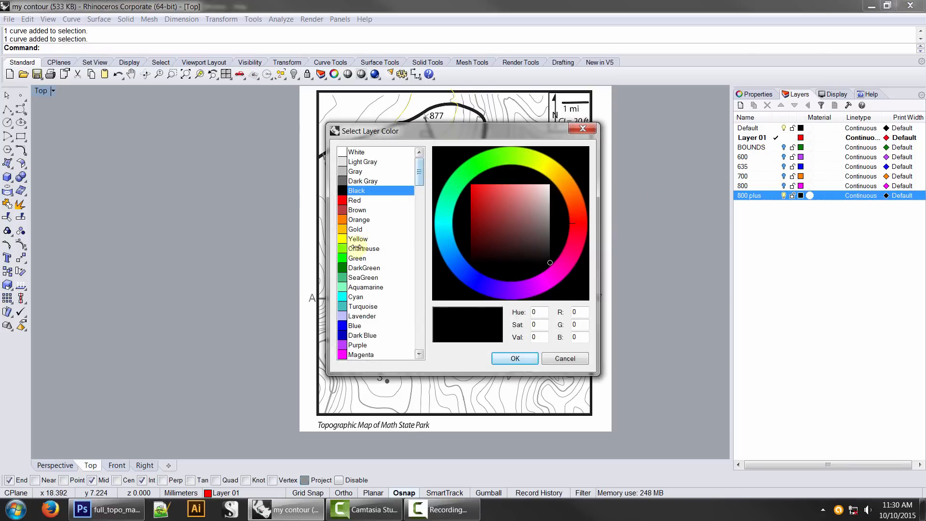
left_click(357, 248)
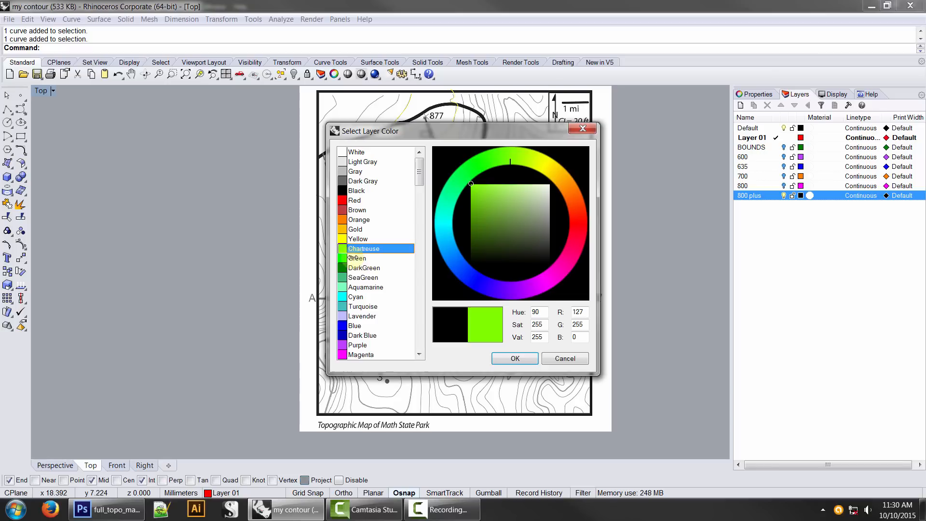
left_click(356, 257)
left_click(515, 358)
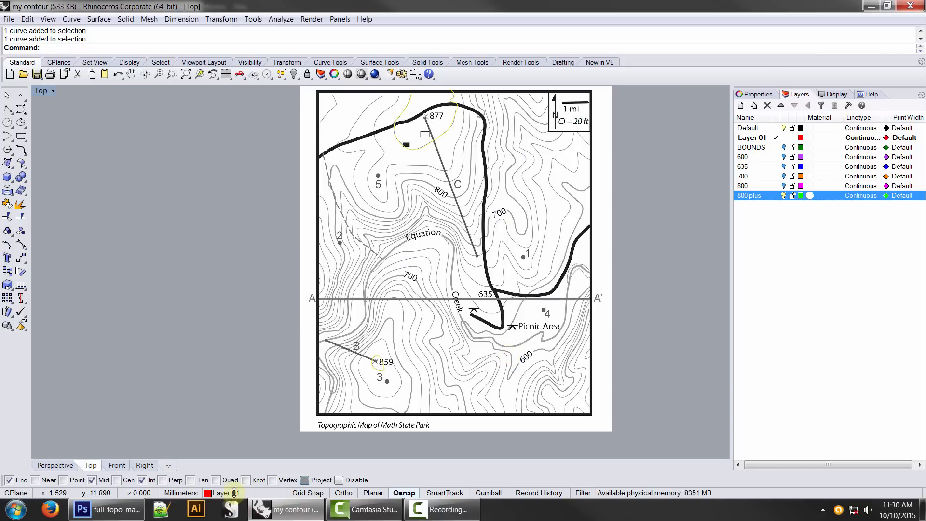
left_click(234, 493)
left_click(236, 481)
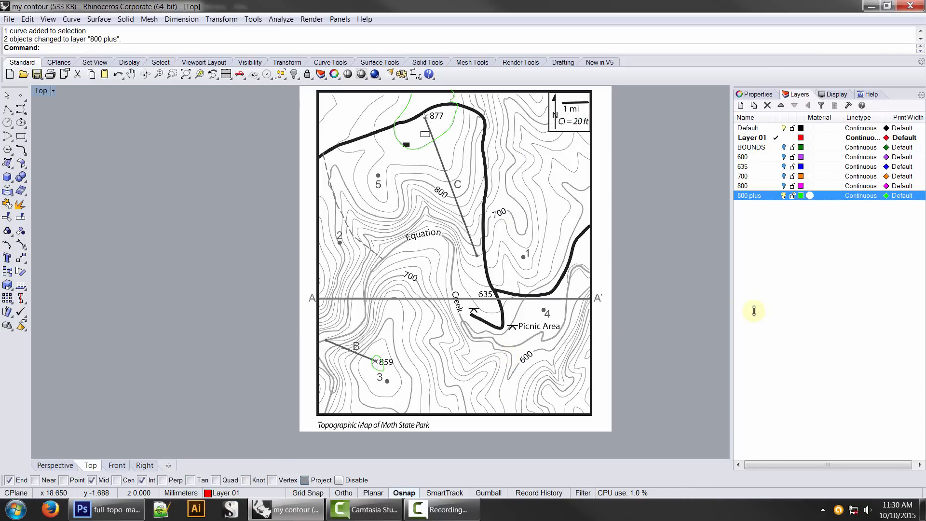
- Turn on the 800, 700, 635, 600 and BOUNDS layers
left_click(783, 185)
left_click(783, 176)
left_click(783, 167)
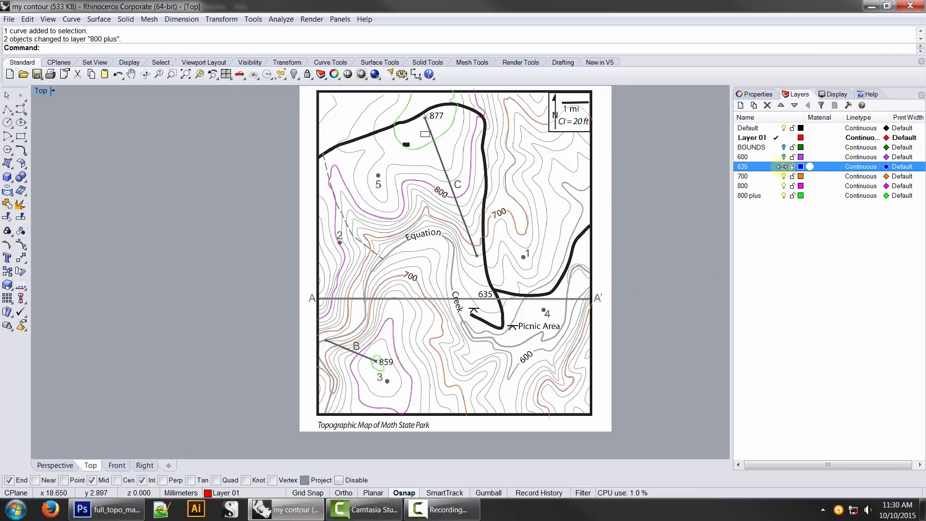
left_click(783, 157)
left_click(782, 147)
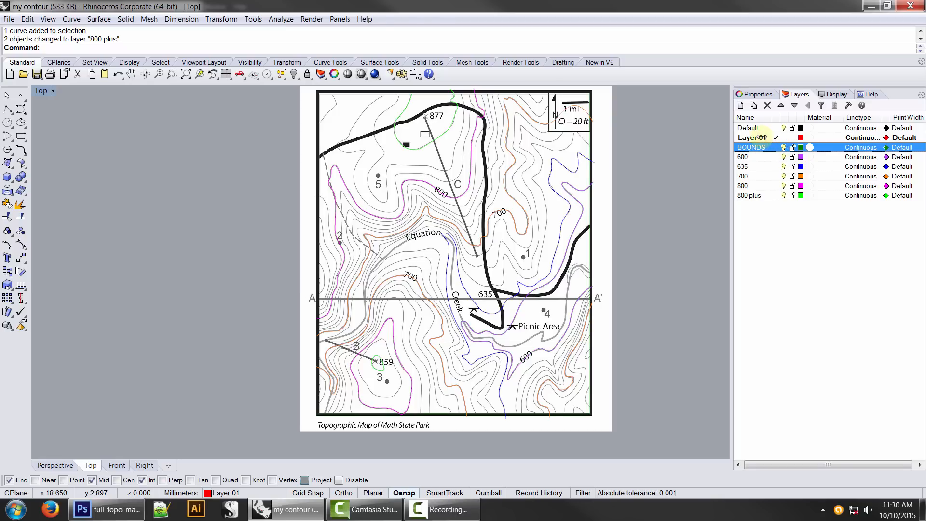
- Delete Layer 01 from the drawing
left_click(771, 138)
left_click(768, 105)
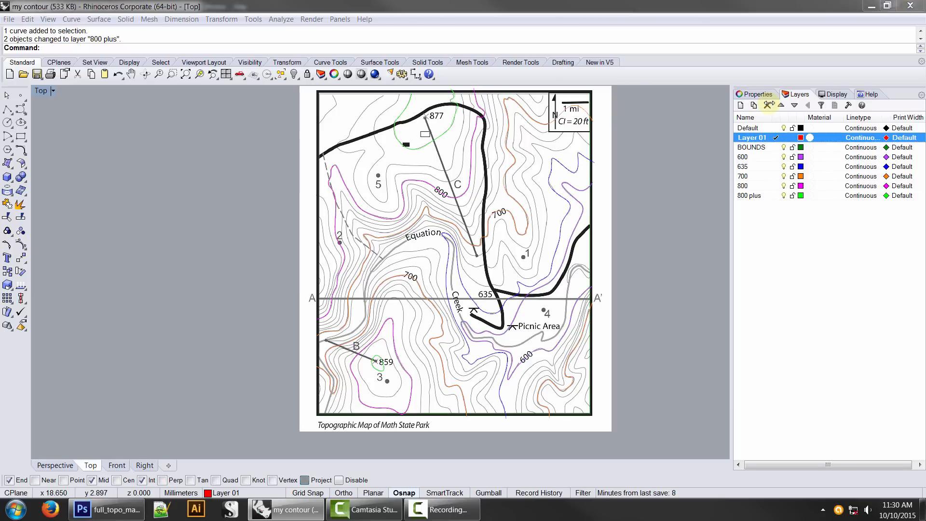
left_click(446, 280)
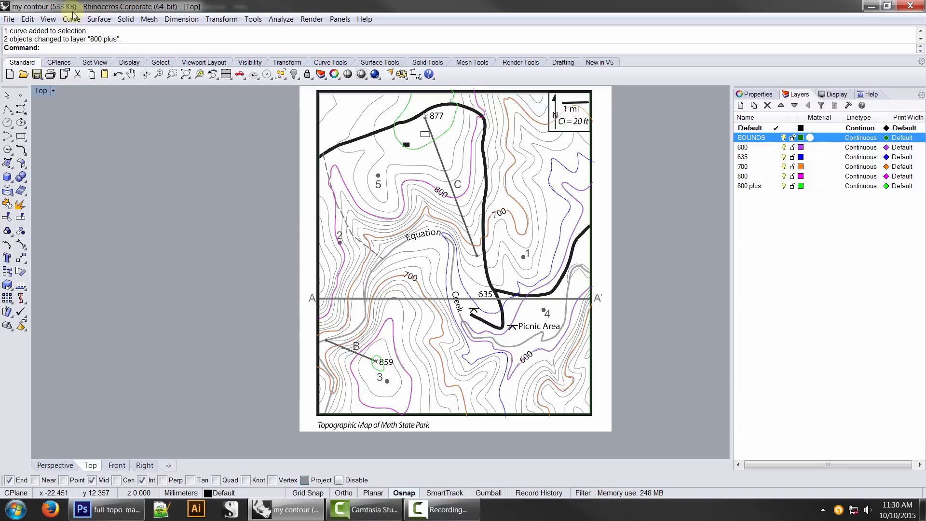
- Hide the topographic map background bitmap and save the file
left_click(49, 19)
mouse_move(85, 178)
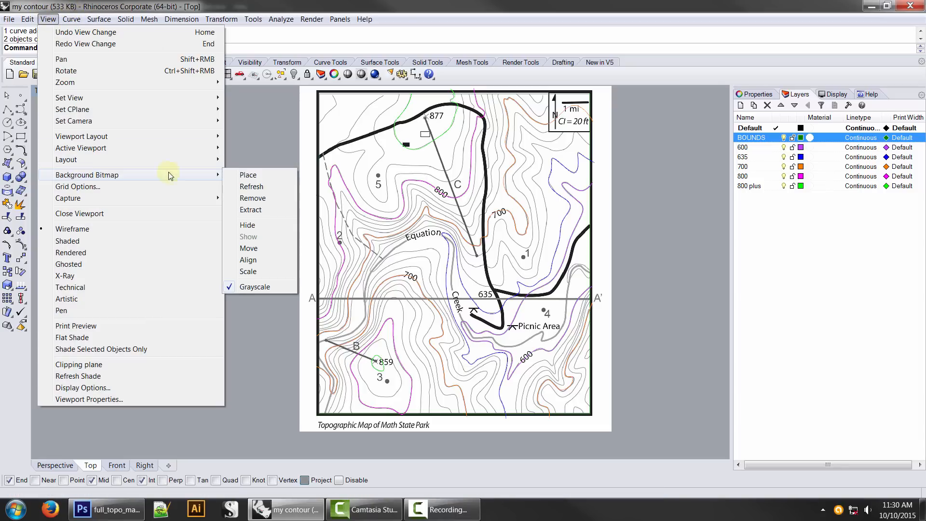
left_click(259, 229)
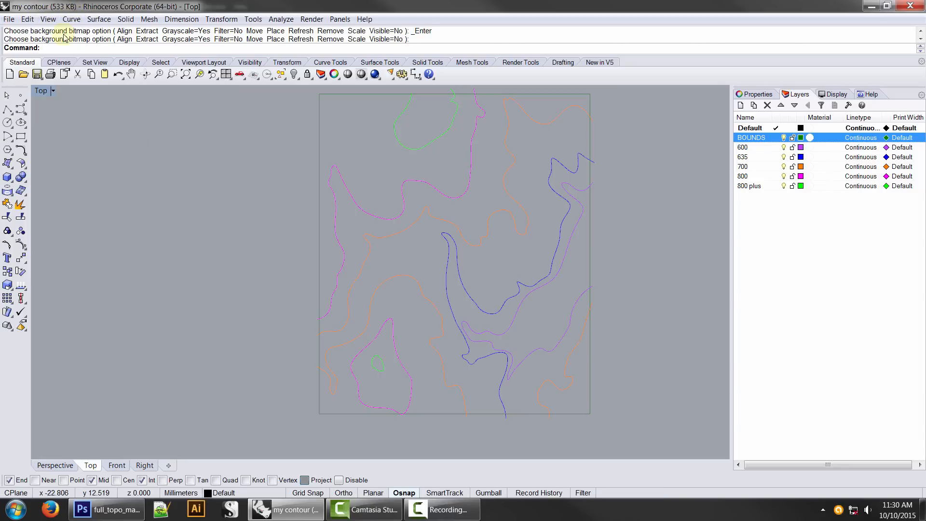
left_click(11, 19)
left_click(42, 70)
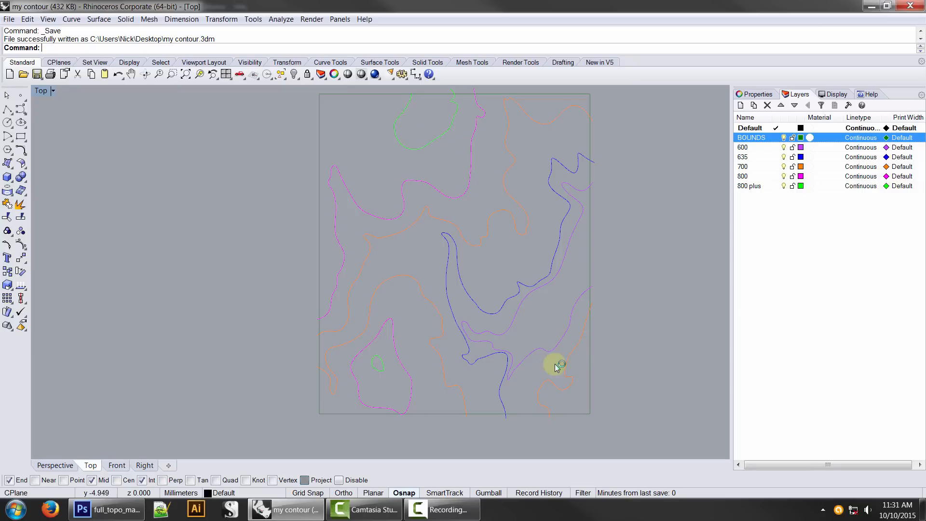
- Examine the traced contours around the map, checking where their ends meet the boundary rectangle
right_click_drag(544, 186, 554, 285)
scroll(400, 179, "up", 6)
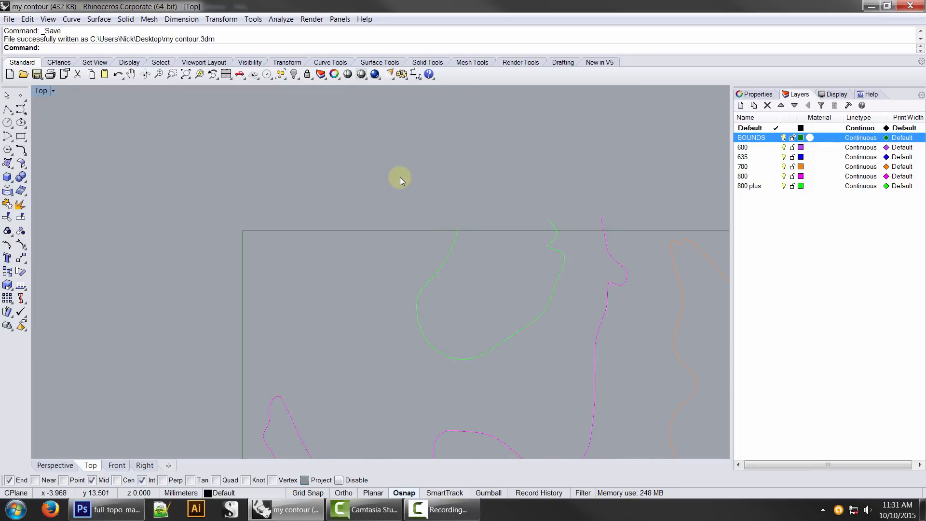
scroll(470, 244, "up", 17)
scroll(232, 273, "down", 11)
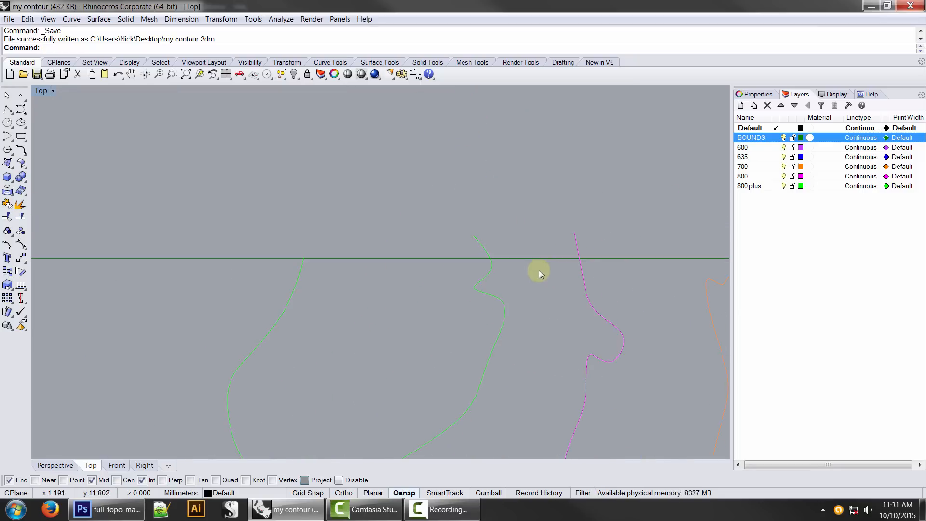
right_click_drag(539, 270, 354, 241)
scroll(605, 271, "down", 4)
right_click_drag(519, 288, 299, 267)
scroll(425, 277, "down", 4)
right_click_drag(492, 359, 499, 238)
right_click_drag(487, 348, 498, 202)
right_click_drag(483, 286, 485, 135)
right_click_drag(476, 294, 488, 211)
right_click_drag(366, 255, 541, 244)
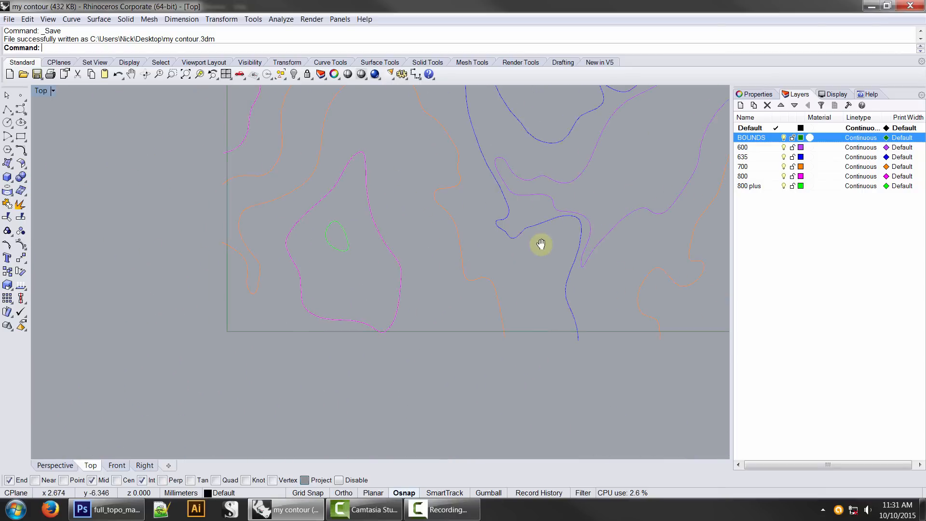
scroll(378, 343, "up", 3)
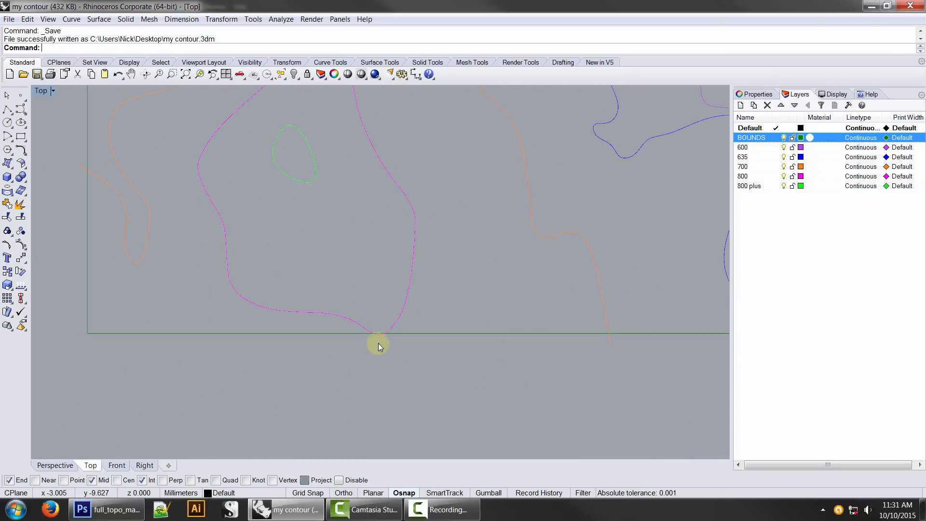
scroll(378, 343, "down", 4)
right_click_drag(325, 287, 373, 388)
right_click_drag(408, 171, 397, 280)
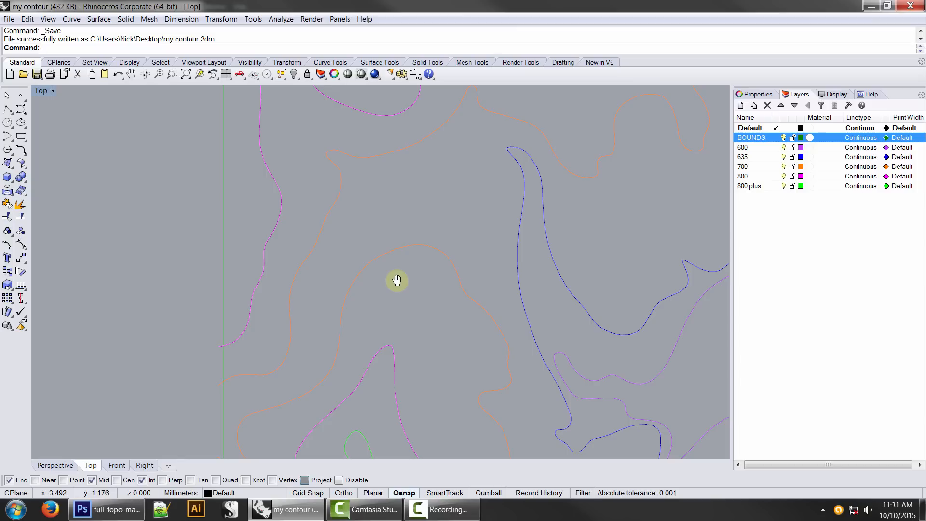
scroll(472, 300, "down", 4)
- Move the closed 800 contour slightly upward so it sits inside the lower edge of the boundary rectangle
scroll(386, 418, "up", 6)
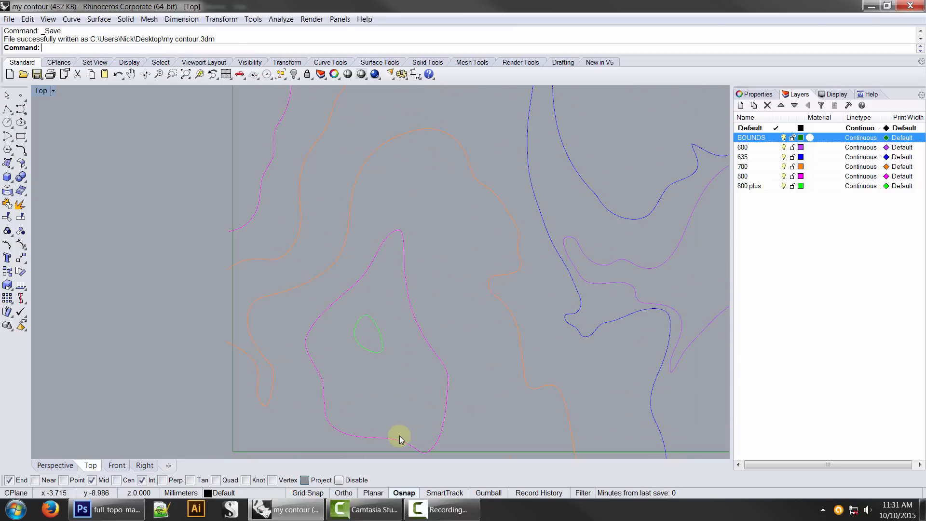
left_click(397, 438)
left_click_drag(397, 438, 397, 436, "shift")
left_click(499, 403)
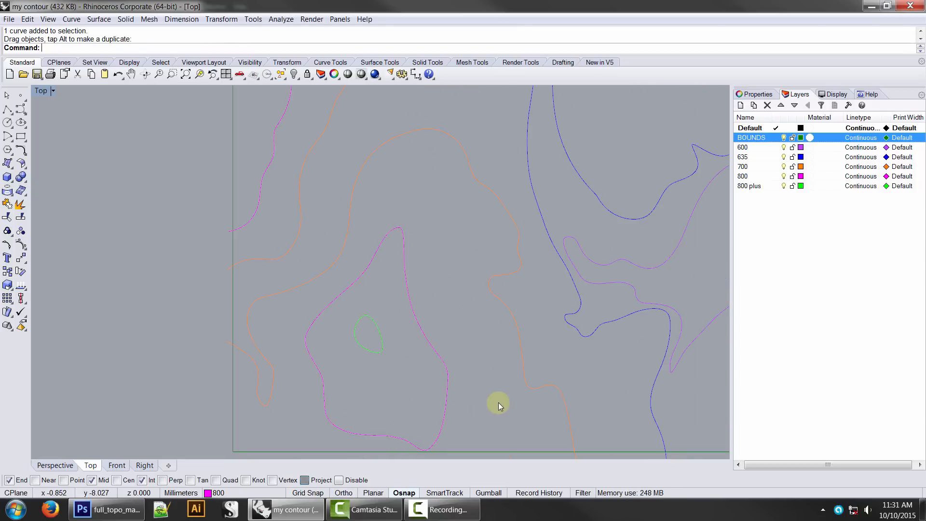
scroll(499, 401, "down", 6)
right_click_drag(605, 337, 587, 368)
scroll(522, 348, "down", 2)
right_click_drag(629, 311, 565, 305)
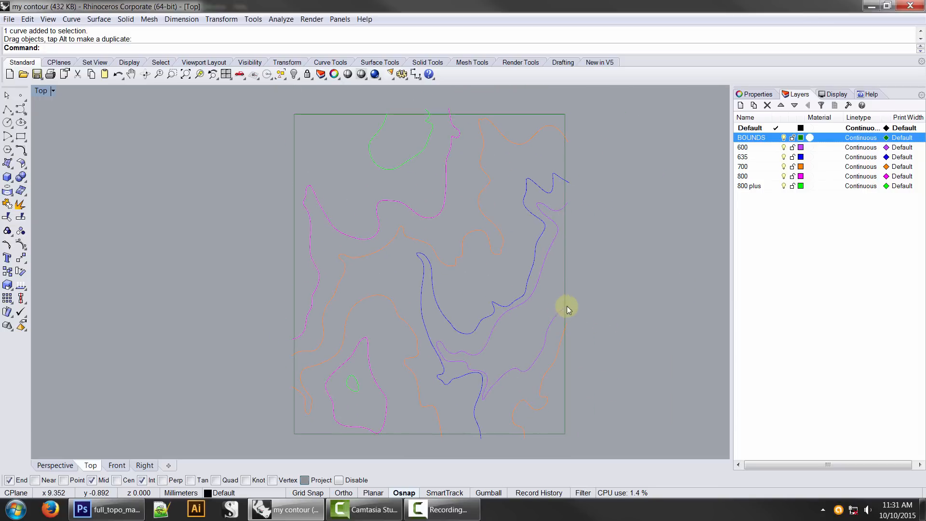
scroll(606, 297, "down", 2)
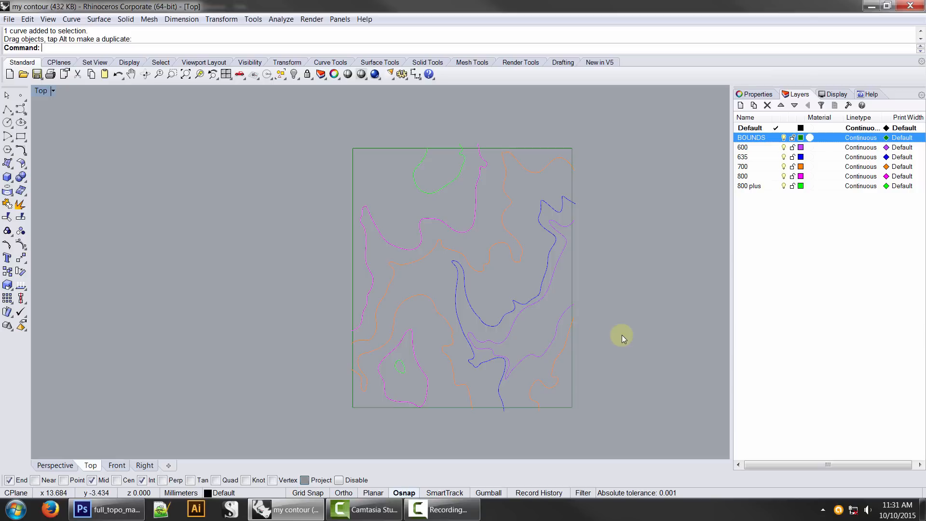
left_click(570, 358)
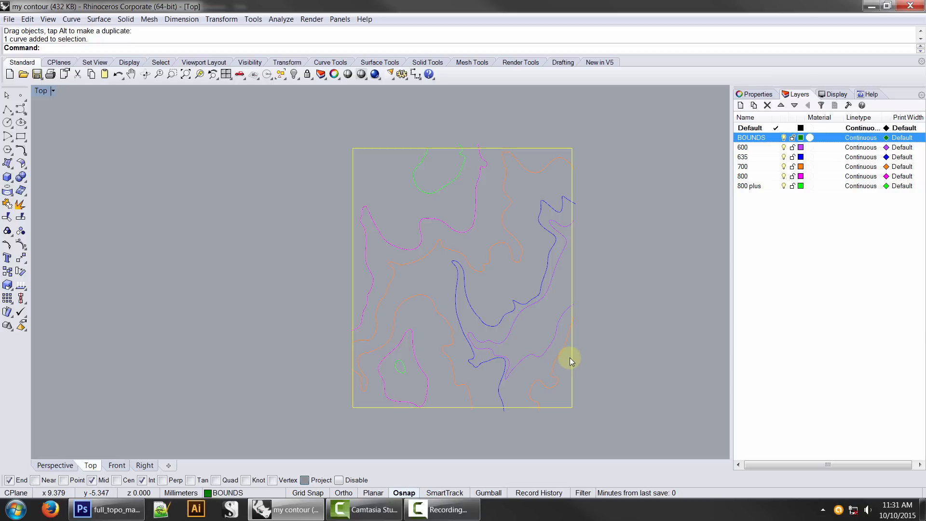
left_click(611, 356)
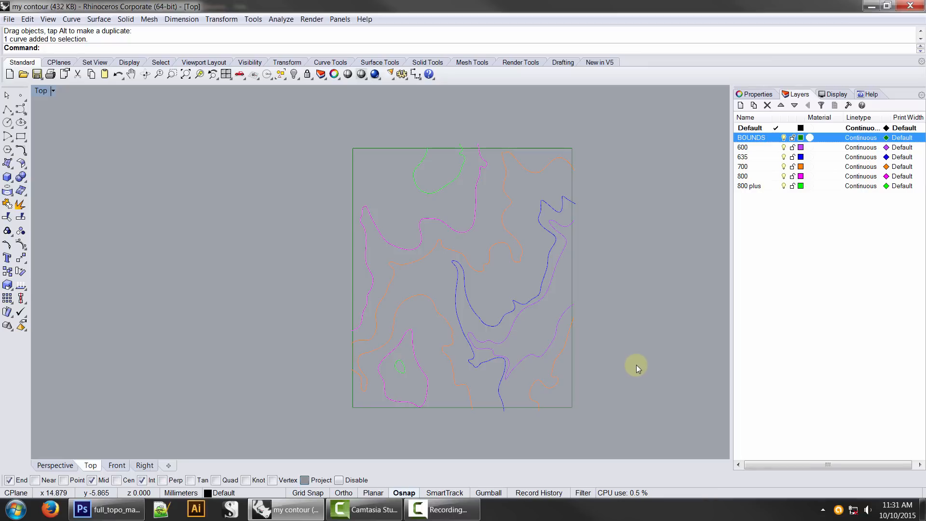
left_click_drag(629, 429, 303, 175)
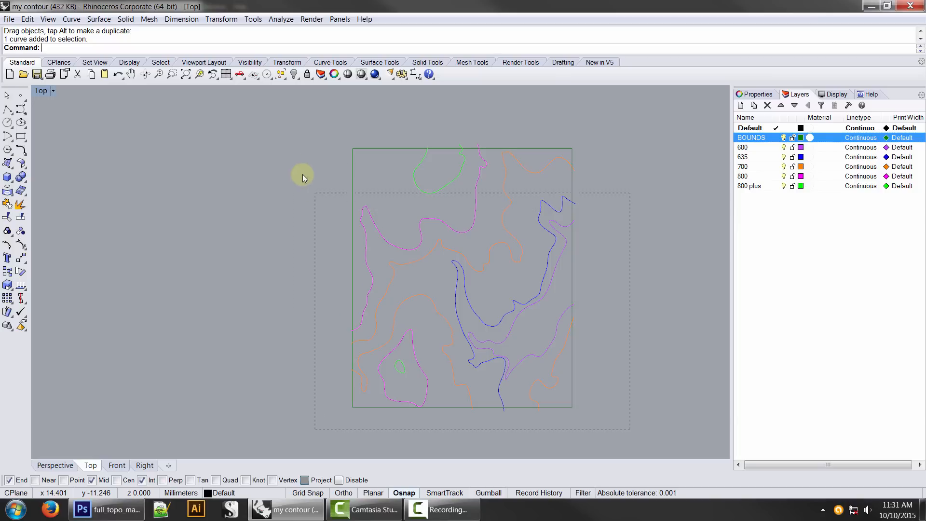
left_click_drag(288, 134, 287, 134)
type("Scale")
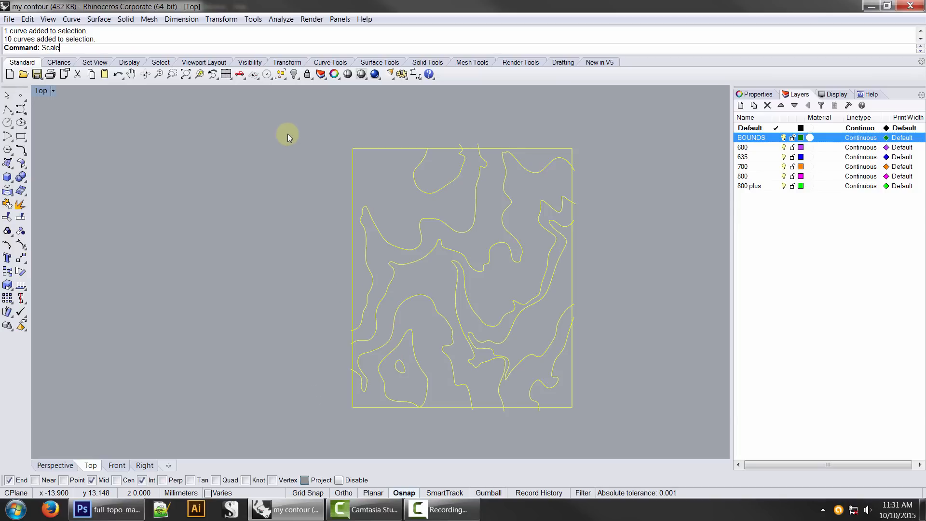
key("Return")
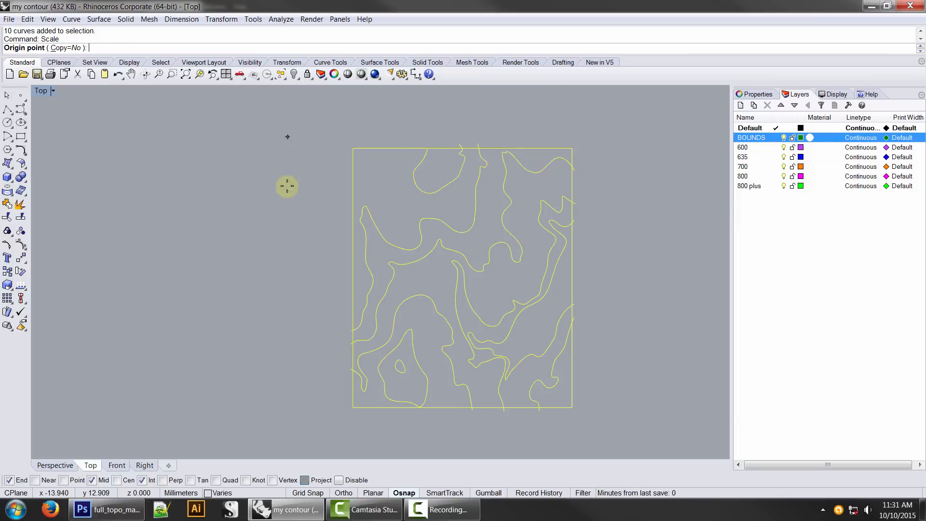
left_click(352, 407)
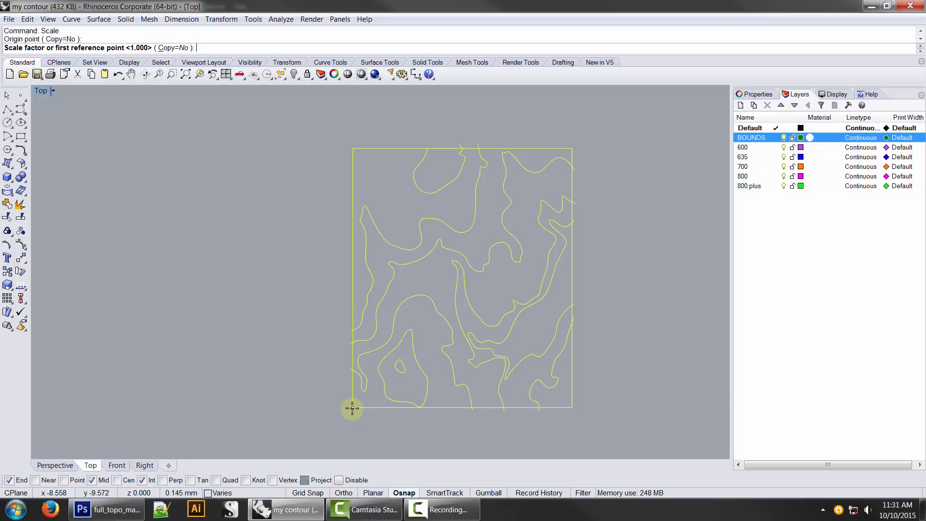
type("r")
key("Return")
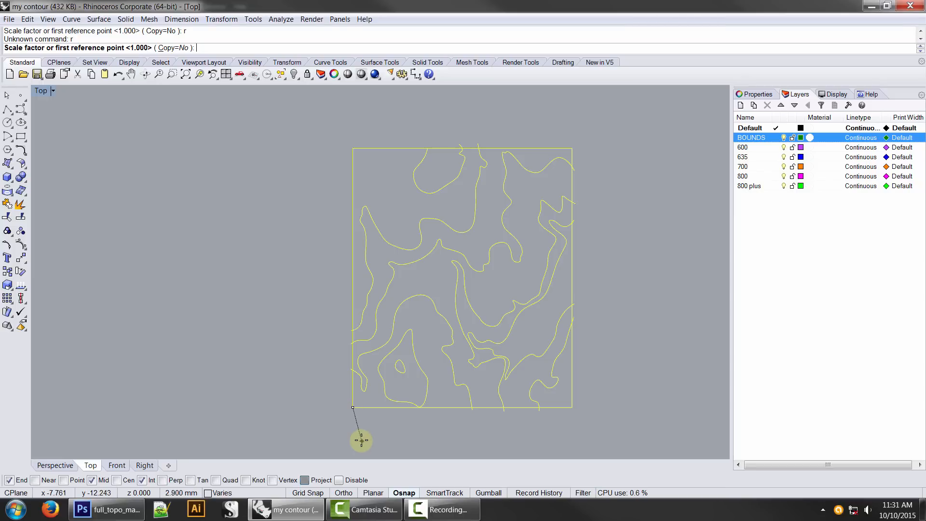
left_click(352, 407)
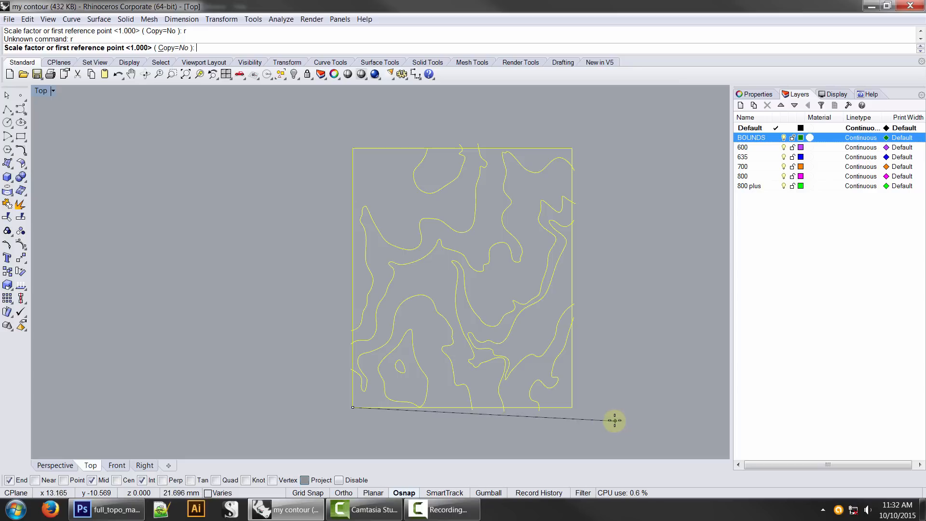
left_click(572, 407)
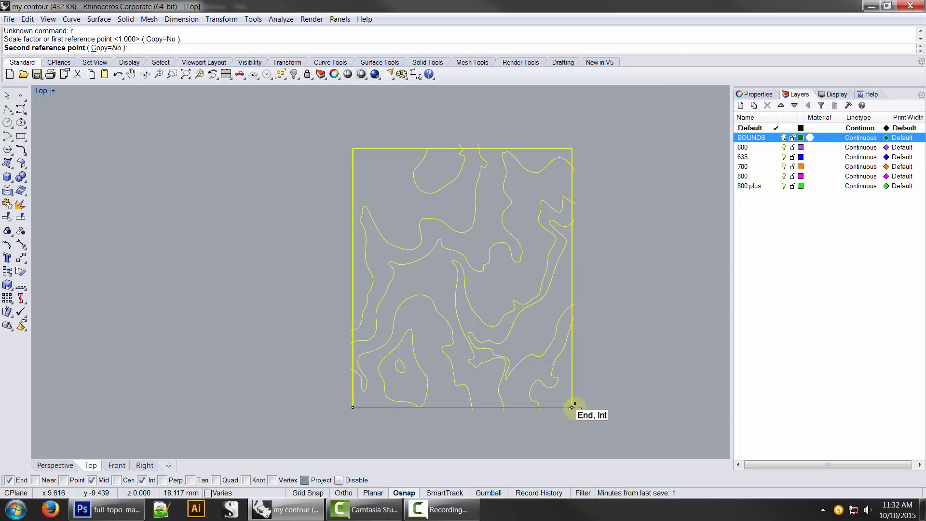
left_click(572, 407)
- Draw a horizontal 315' reference polyline starting from the lower-left corner of the boundary rectangle
left_click(4, 110)
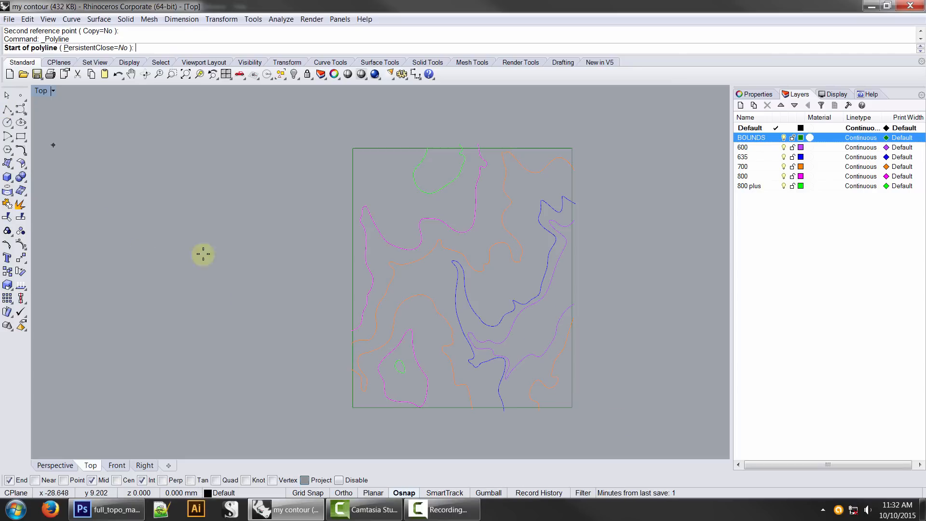
left_click(353, 408)
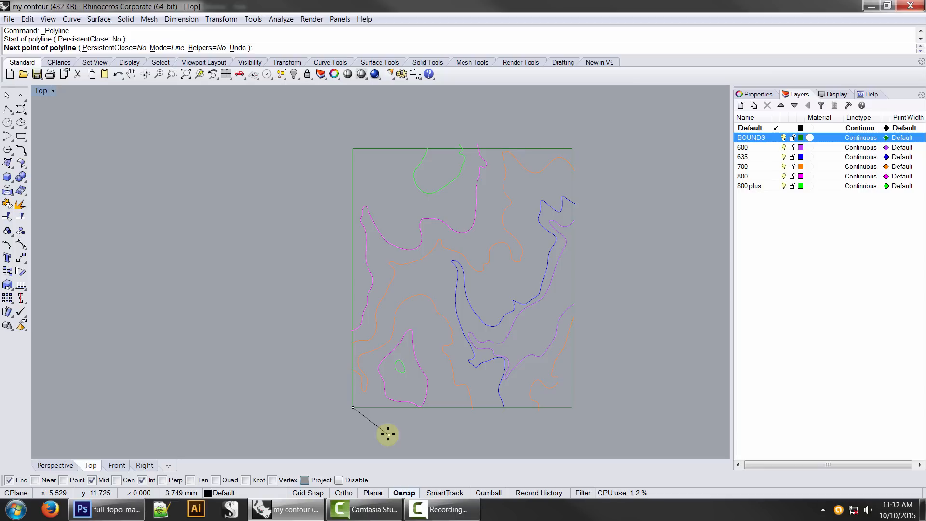
type("r")
type("315',0")
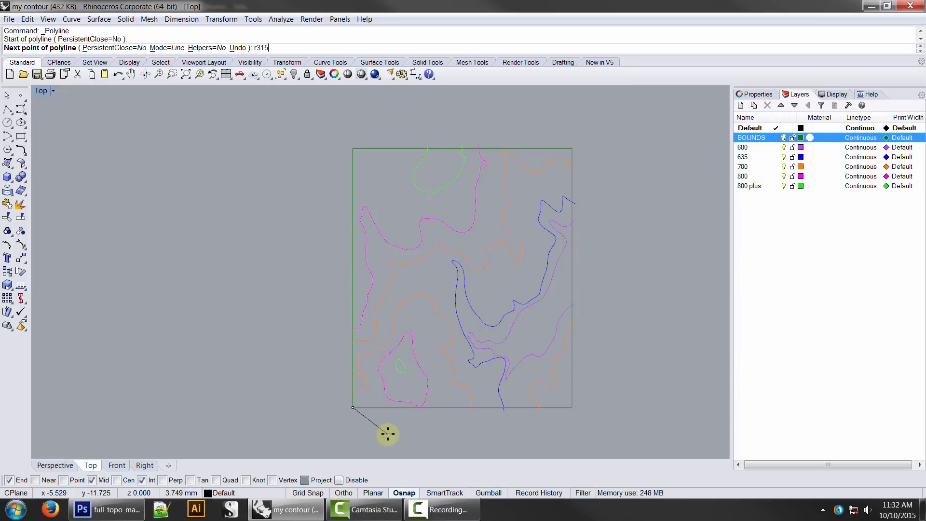
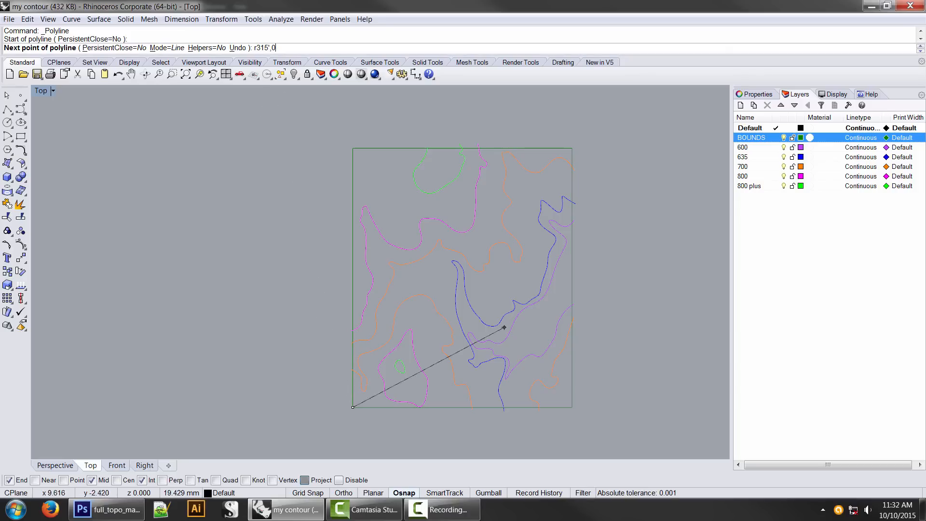
key("Return")
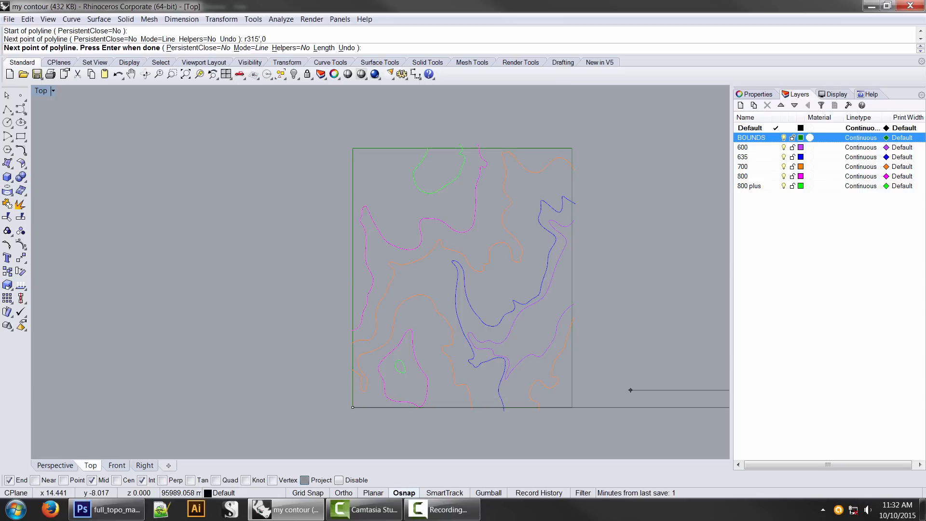
key("Return")
- Examine the full extent of the 315' reference line and compare it with the size of the contour drawing
scroll(630, 389, "down", 10)
right_click_drag(631, 389, 393, 349)
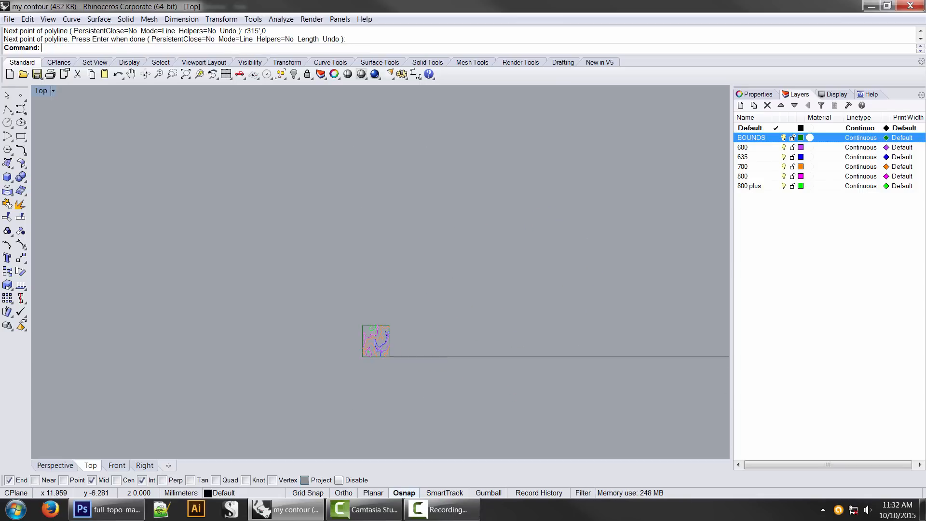
scroll(479, 347, "down", 12)
right_click_drag(595, 350, 408, 333)
scroll(554, 316, "down", 7)
scroll(675, 312, "down", 4)
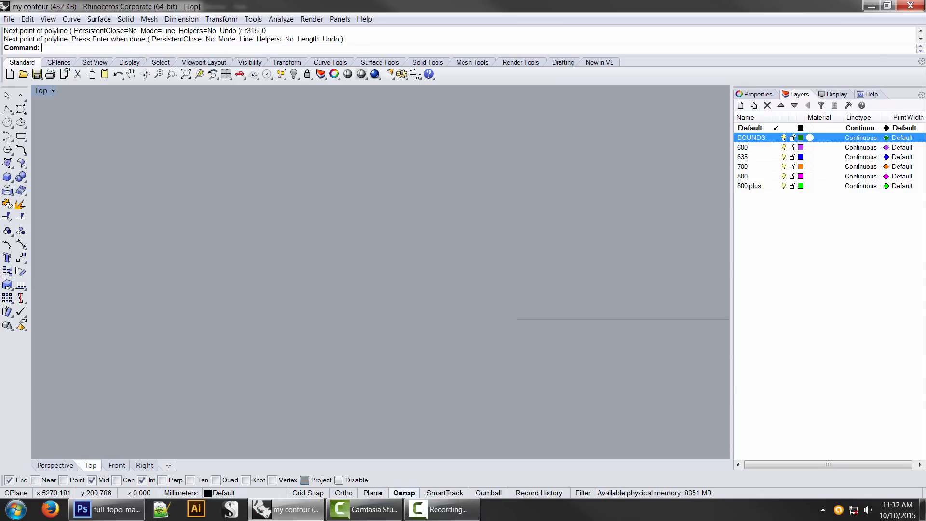
right_click_drag(675, 312, 321, 319)
scroll(464, 324, "down", 20)
scroll(469, 324, "up", 9)
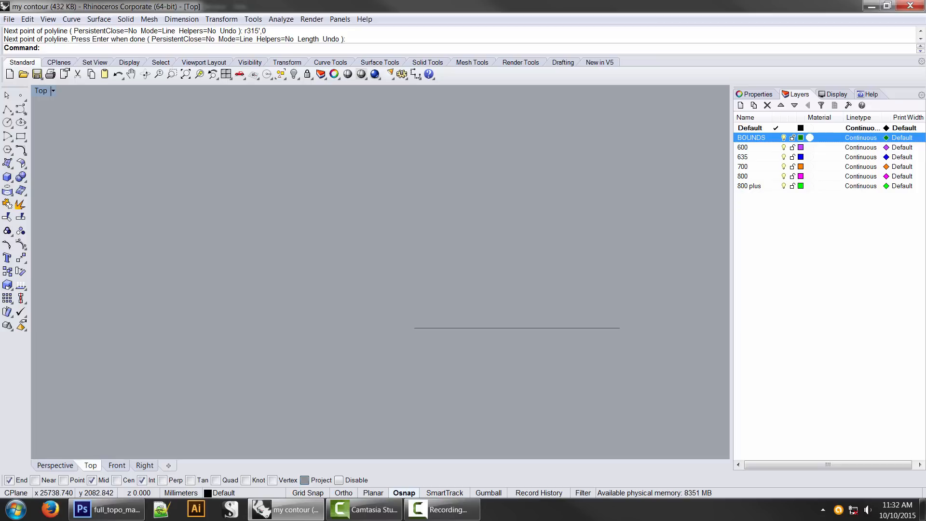
scroll(471, 328, "up", 15)
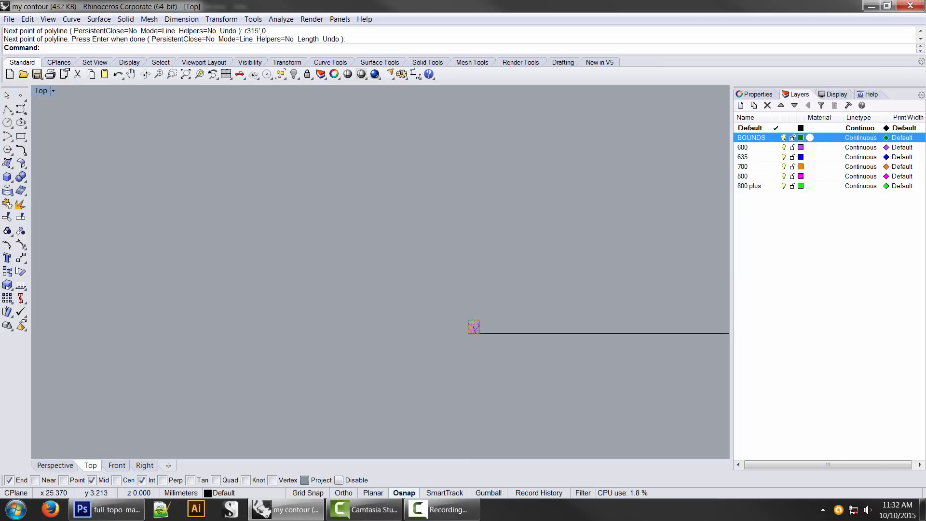
scroll(481, 328, "up", 20)
right_click_drag(477, 330, 630, 315)
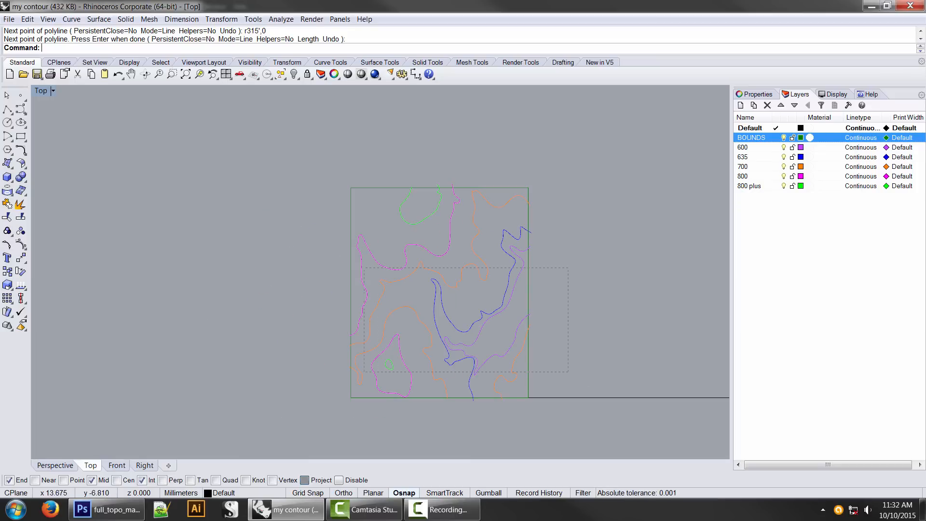
- Scale the boundary and contours from the rectangle's lower-left corner so its lower edge matches the 315' reference line
left_click_drag(568, 149, 290, 371)
type("scale")
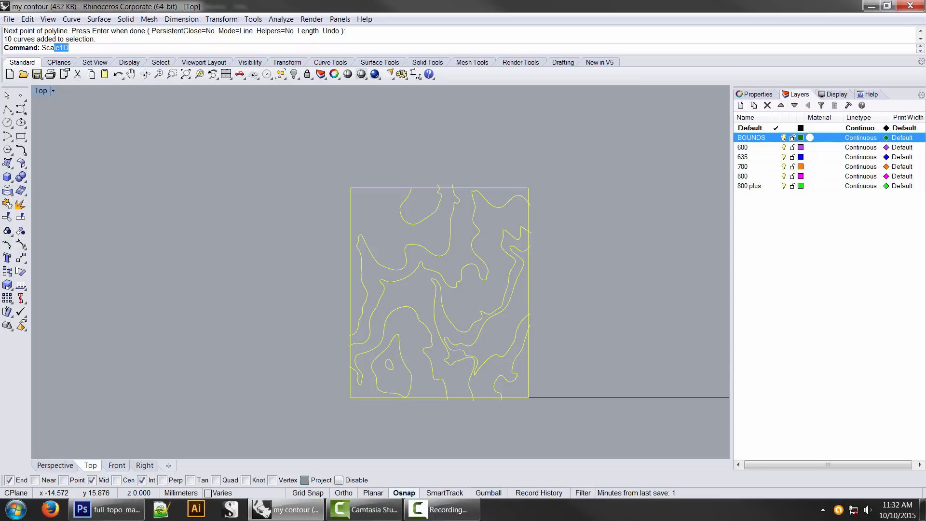
key("Return")
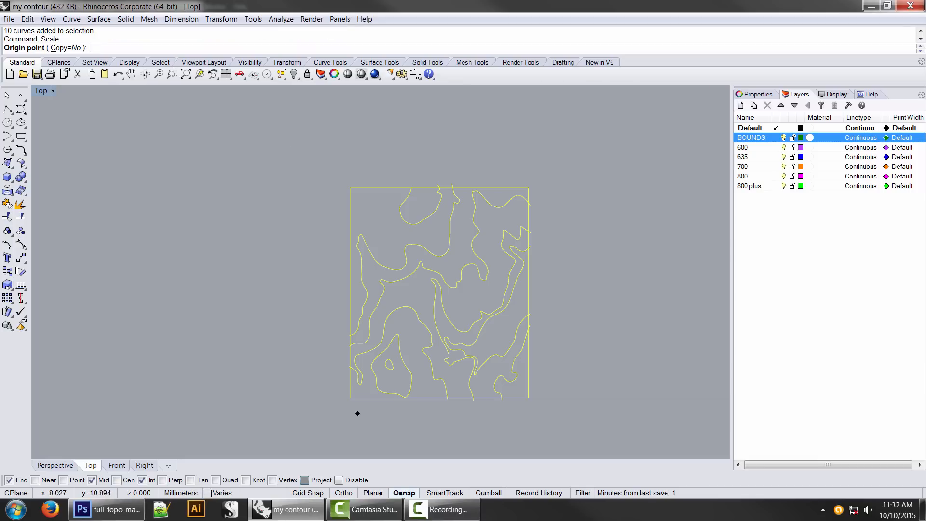
left_click(351, 398)
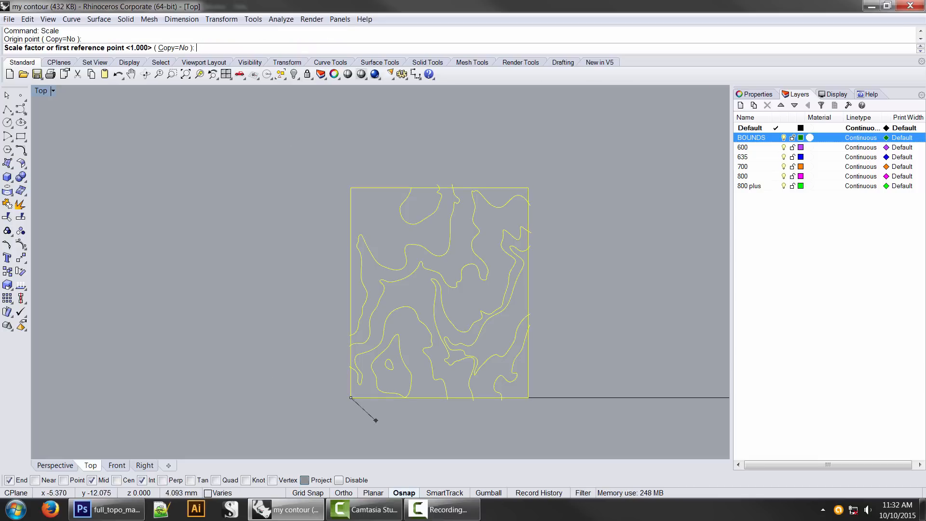
left_click(529, 398)
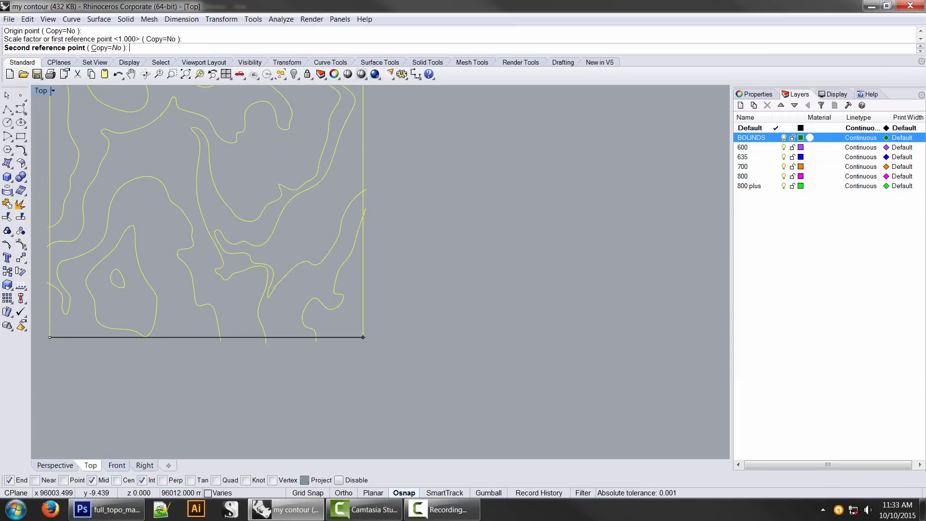
left_click(363, 336)
right_click_drag(222, 289, 371, 290)
scroll(487, 376, "down", 6)
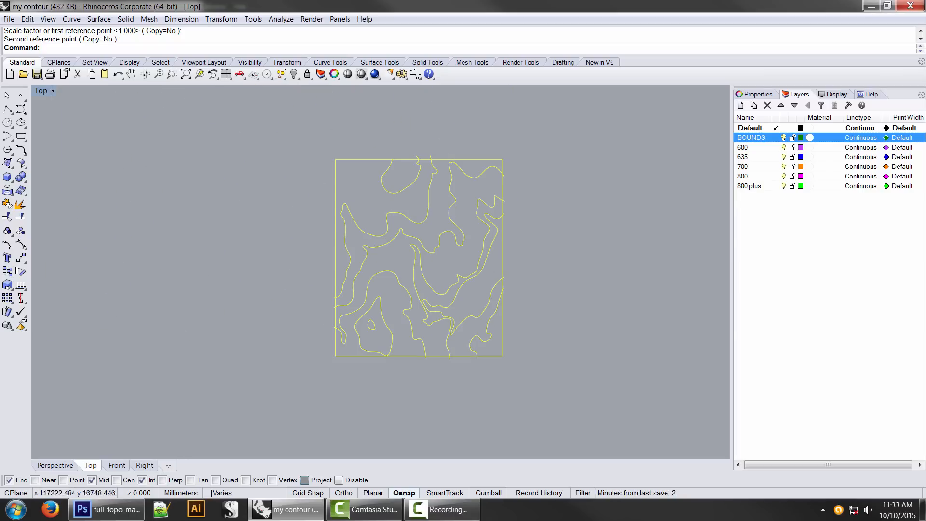
right_click_drag(486, 376, 492, 392)
key("Escape")
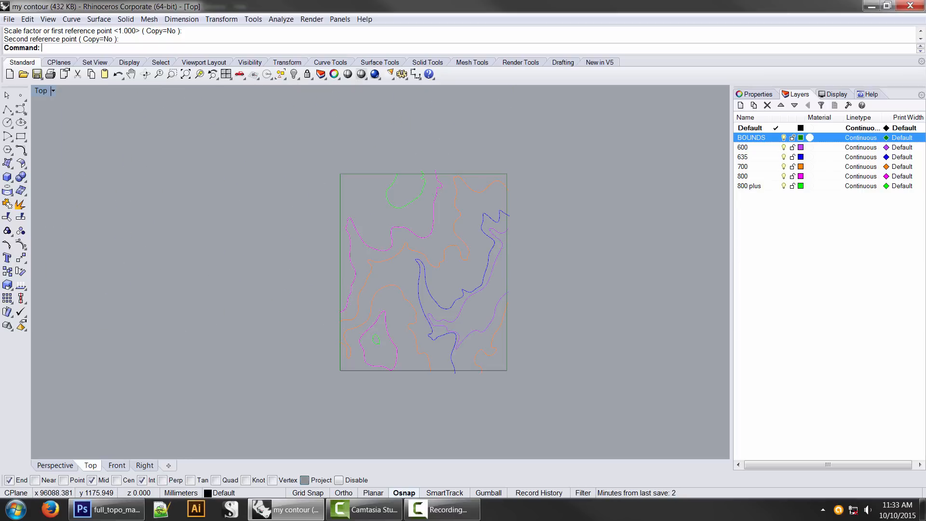
- Delete the reference line lying along the lower edge of the boundary rectangle
left_click(499, 371)
left_click(528, 397)
key("Delete")
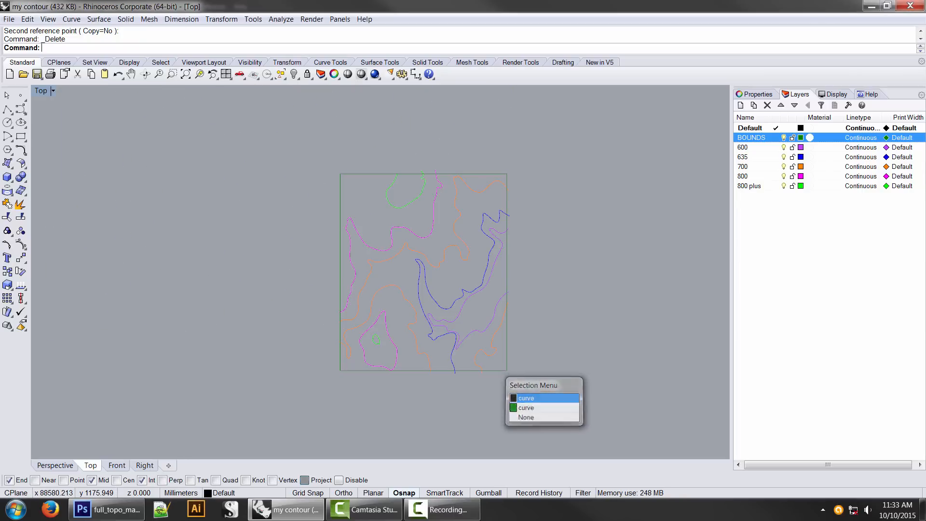
- Check the detailed object description of the boundary rectangle
left_click(499, 370)
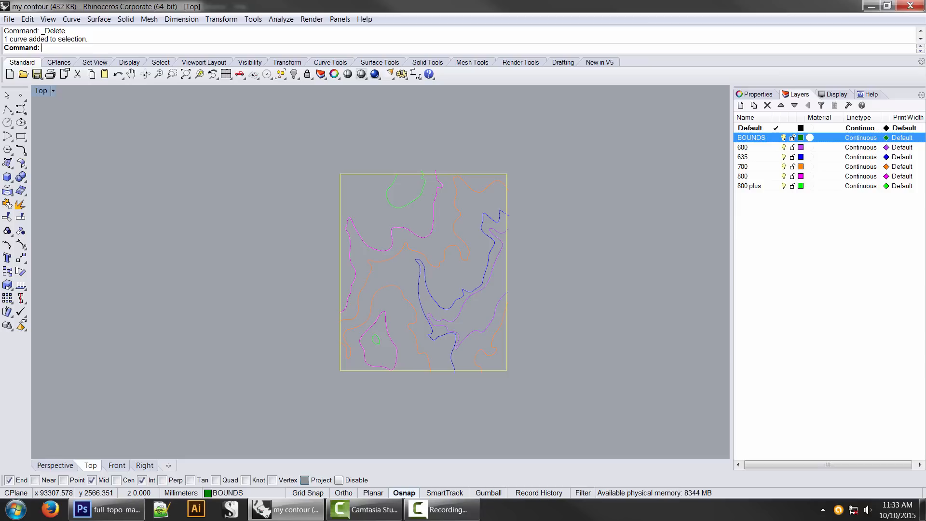
key("F3")
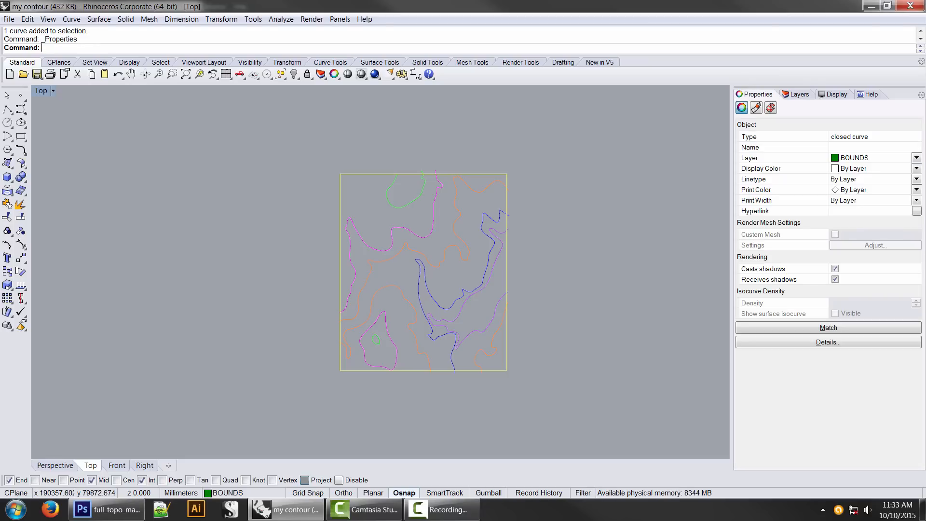
left_click(828, 342)
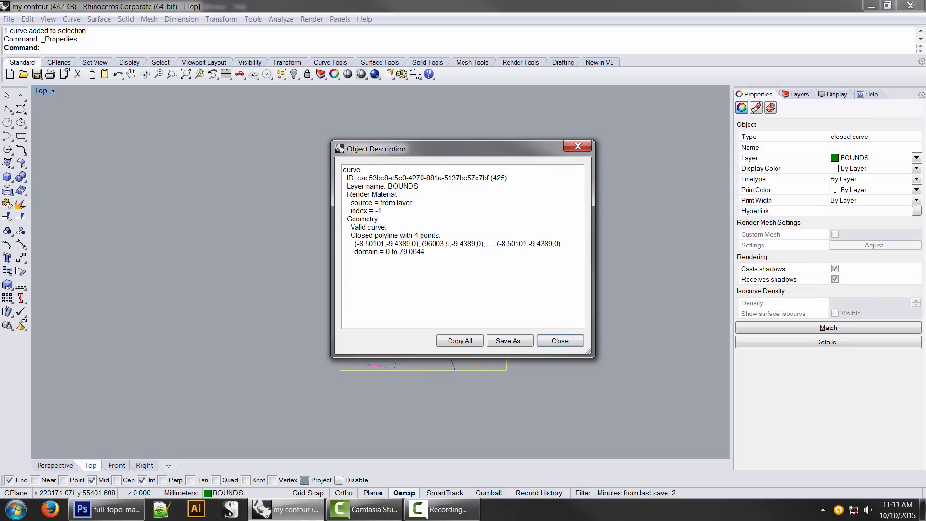
left_click(577, 146)
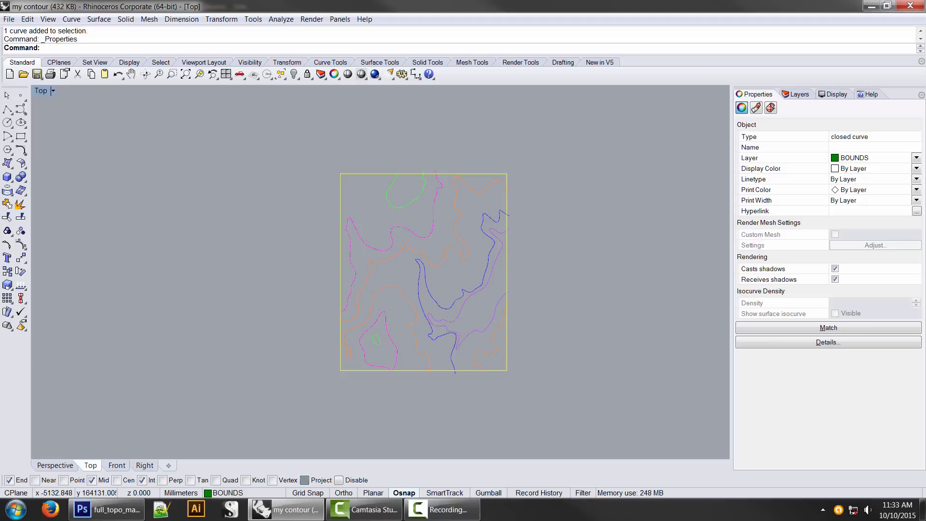
- Dimension the boundary rectangle's width, placing the dimension above its upper edge
left_click(563, 62)
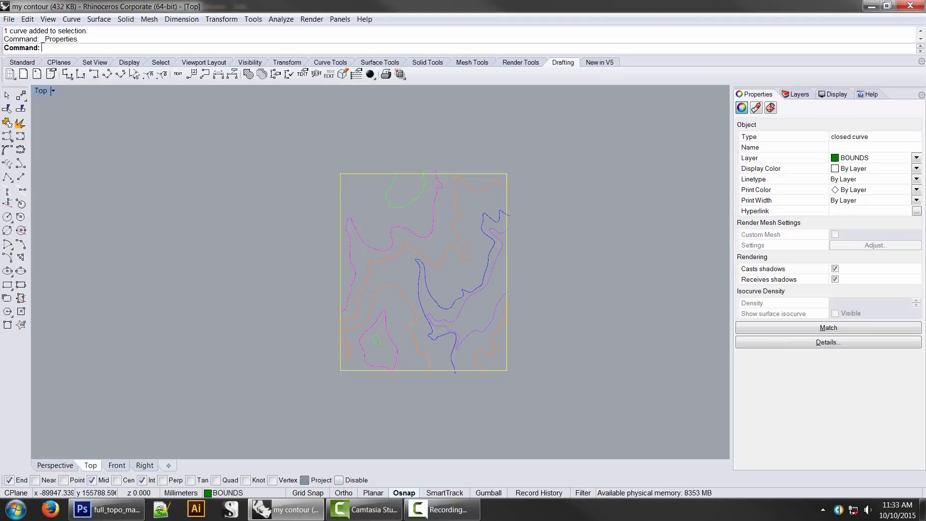
left_click(67, 73)
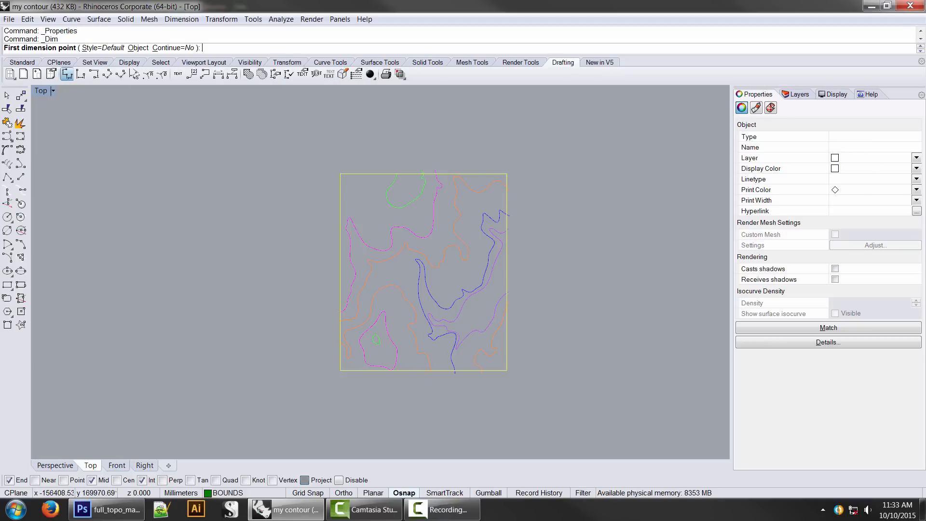
left_click(339, 172)
left_click(506, 174)
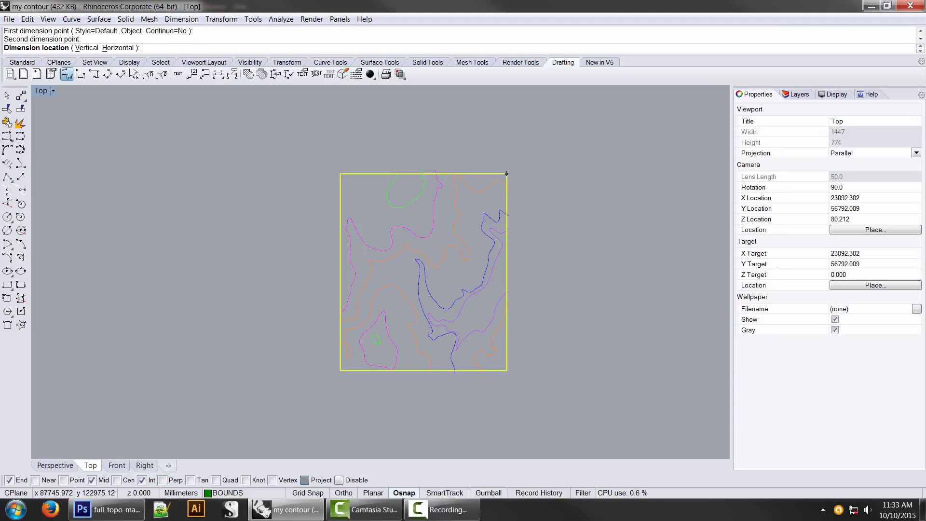
left_click(507, 143)
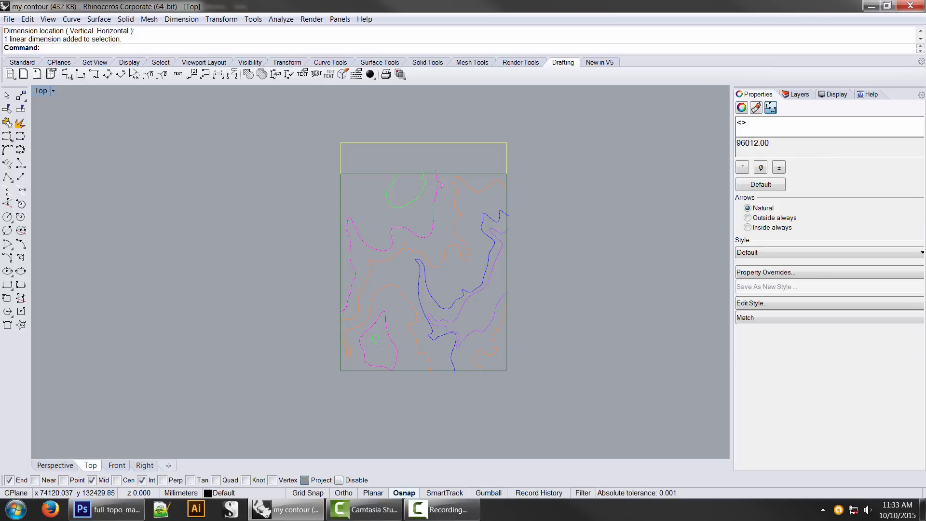
- Change the model units to Feet and scale the model to the new units
type("units")
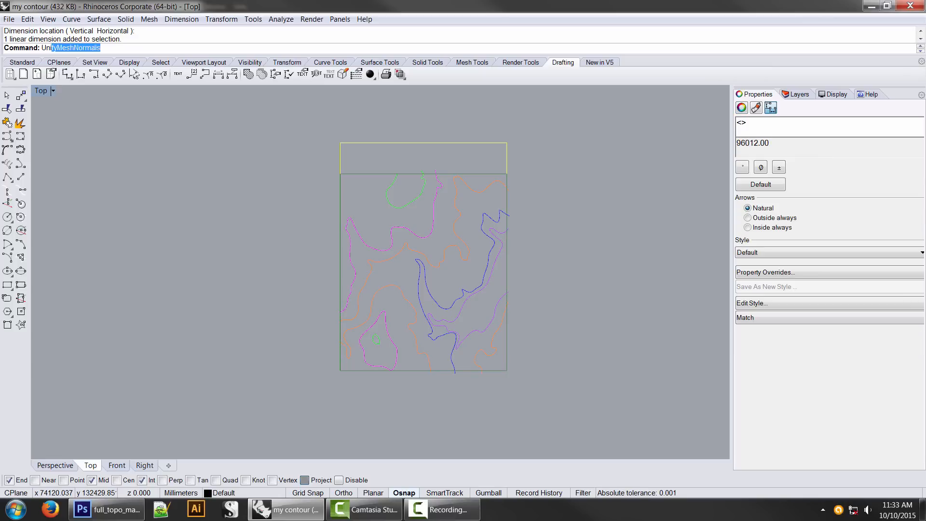
key("Return")
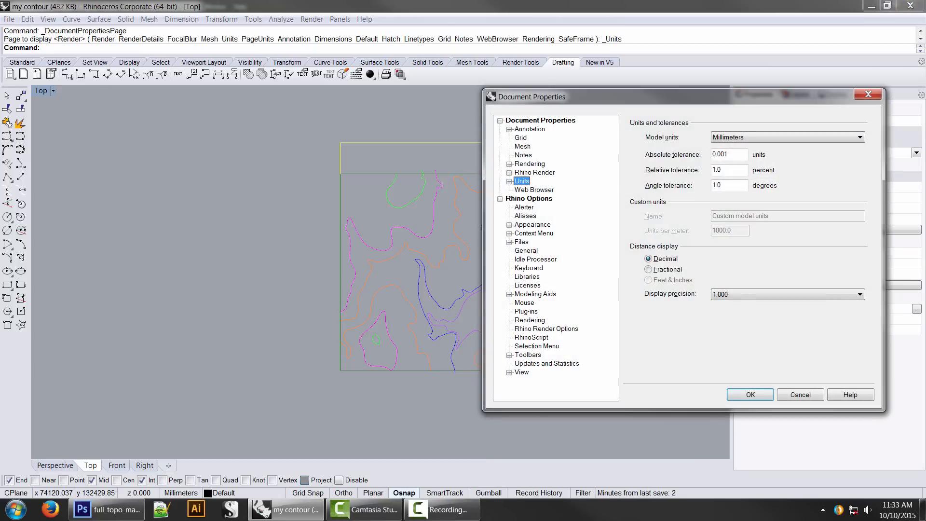
left_click(787, 137)
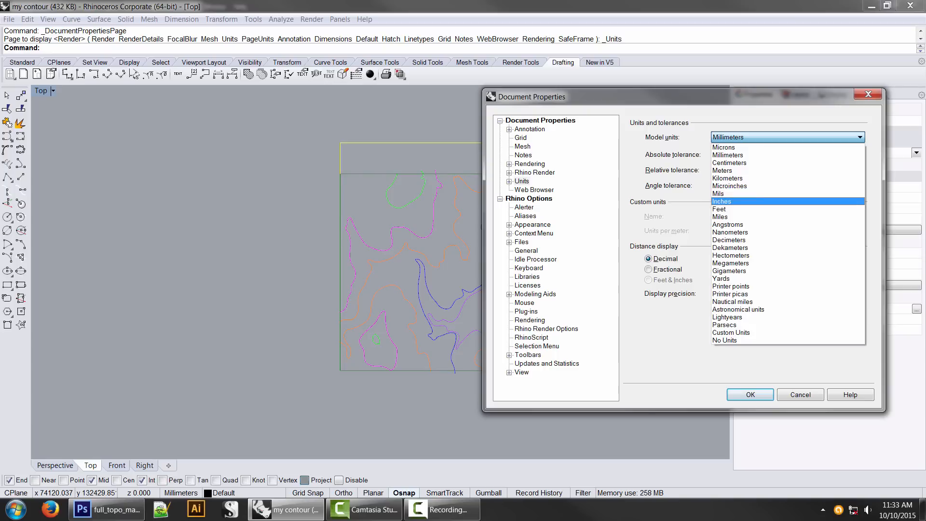
key("Return")
key("Return")
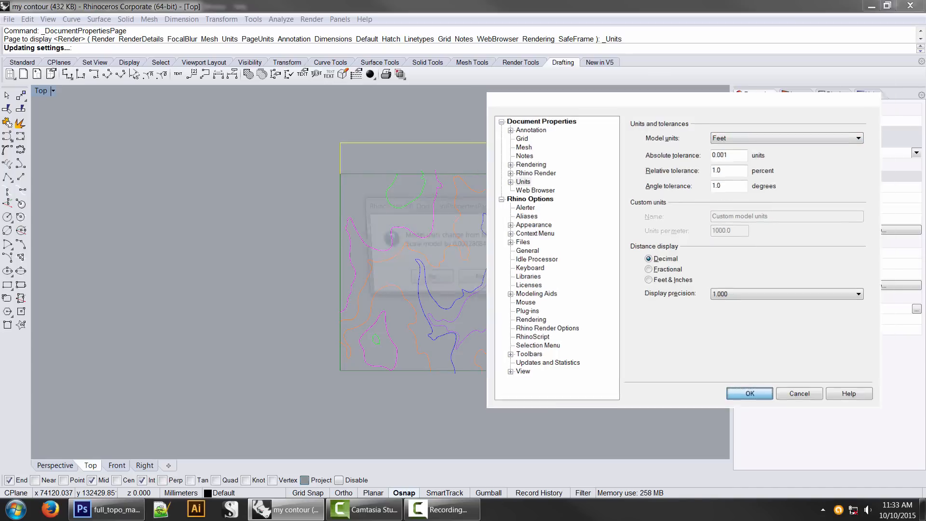
key("Return")
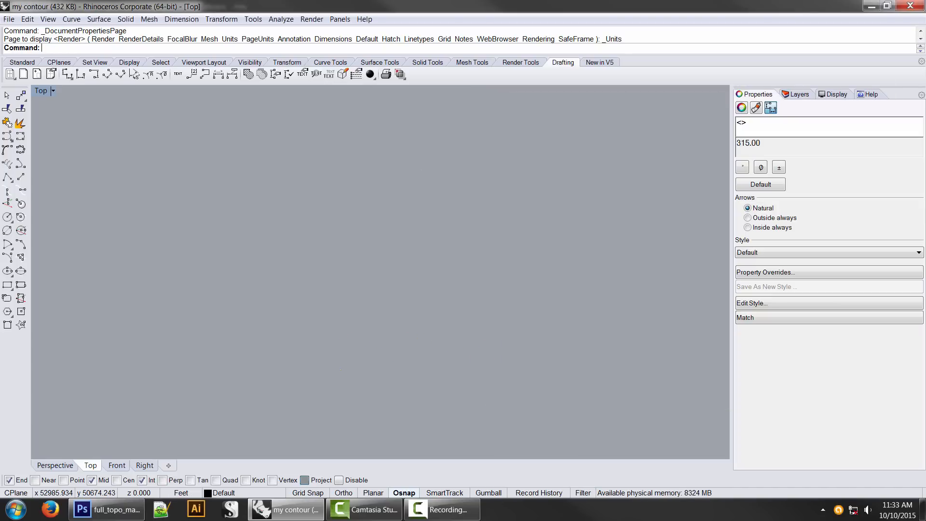
- Zoom all views to the drawing's extents and check the value of the width dimension above the boundary
type("z")
key("Return")
type("all")
key("Return")
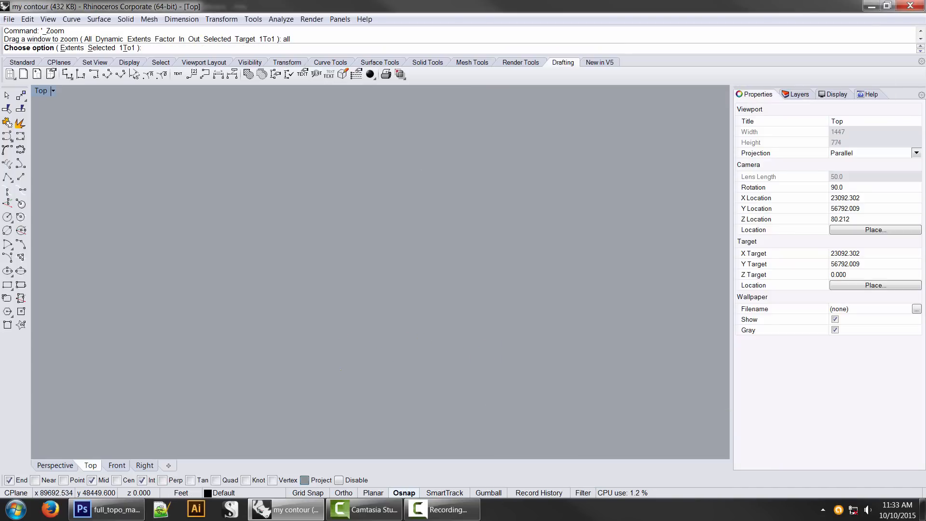
scroll(380, 272, "down", 12)
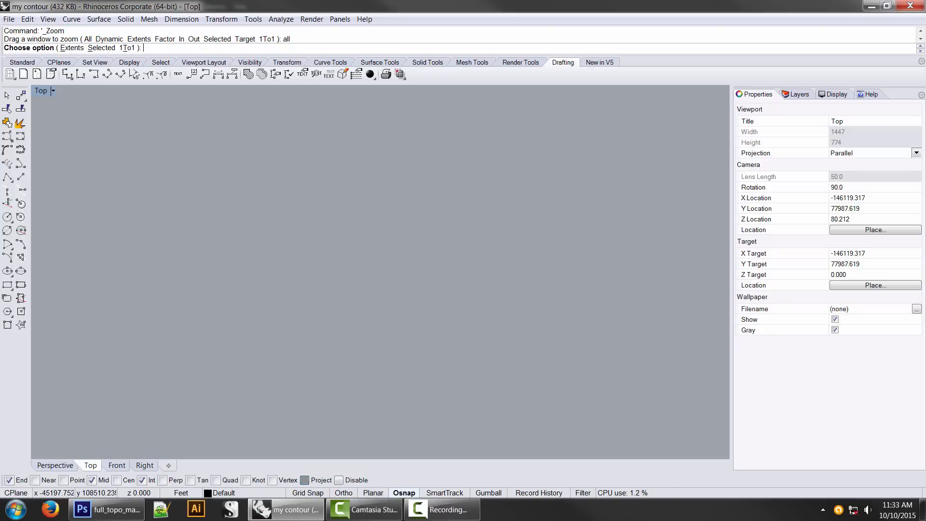
type("e")
key("Return")
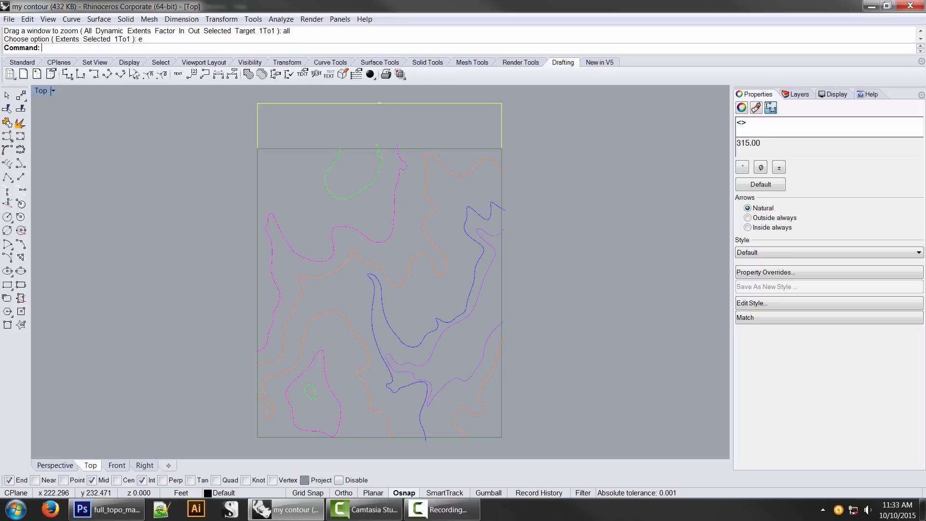
left_click(450, 216)
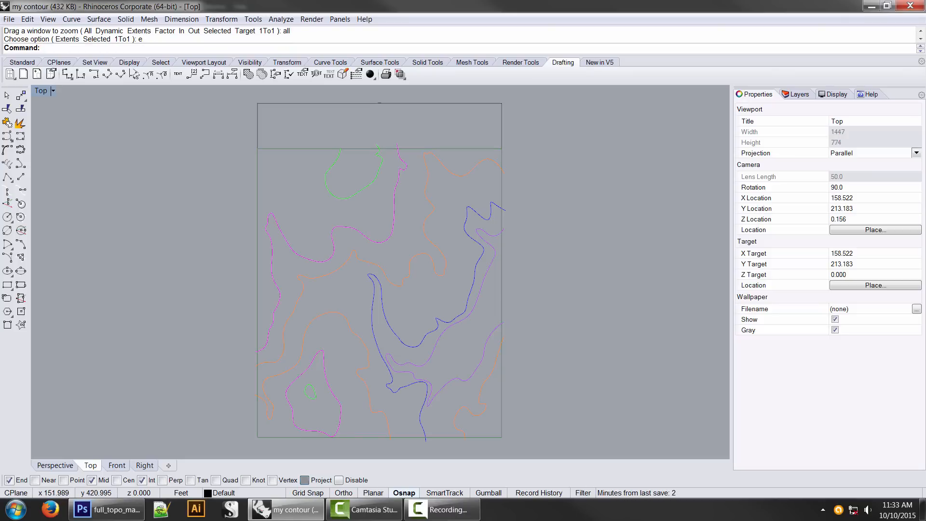
left_click(377, 103)
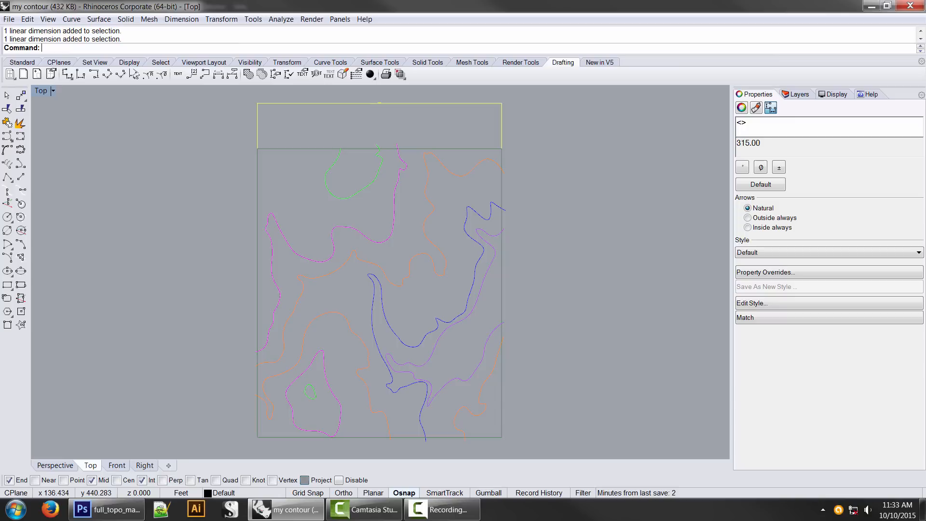
- Delete the width dimension above the boundary rectangle
key("Delete")
right_click_drag(459, 431, 467, 392)
left_click(456, 398)
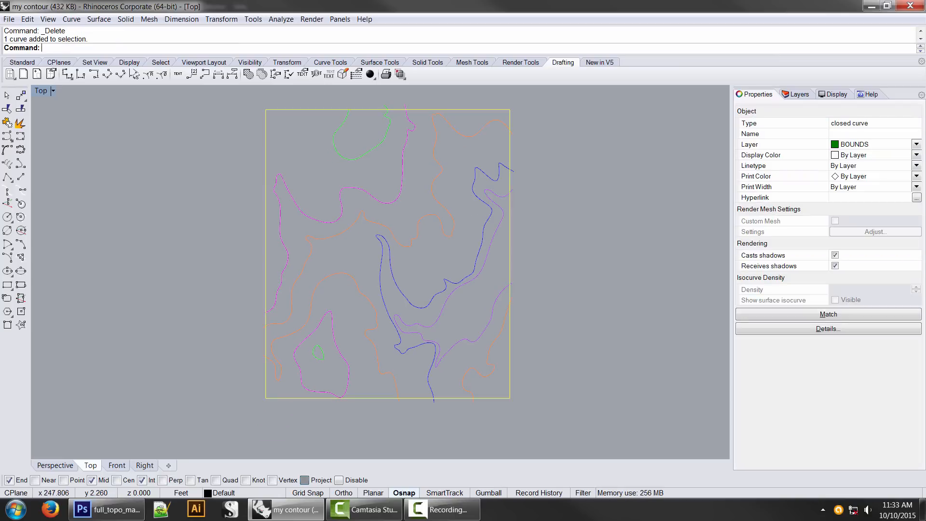
key("Escape")
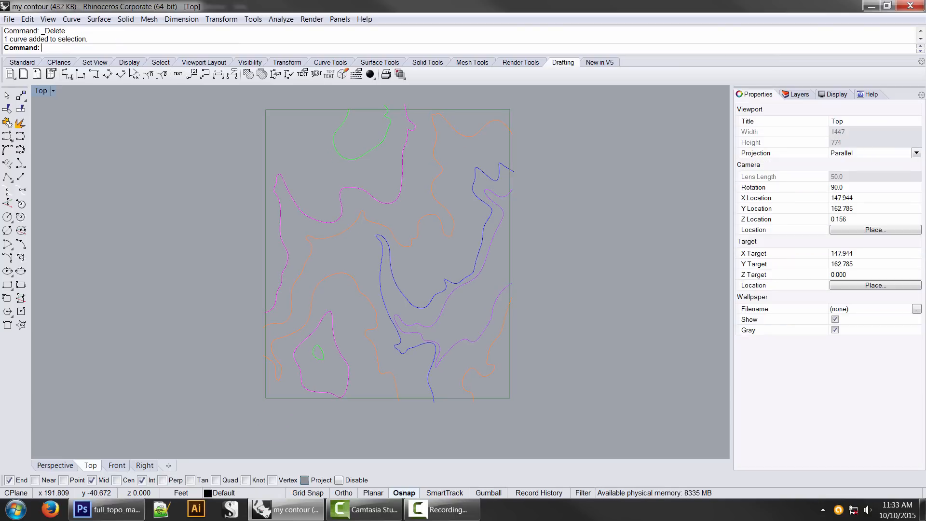
- Check the model units and tolerances in the document's unit settings
type("Units")
key("Return")
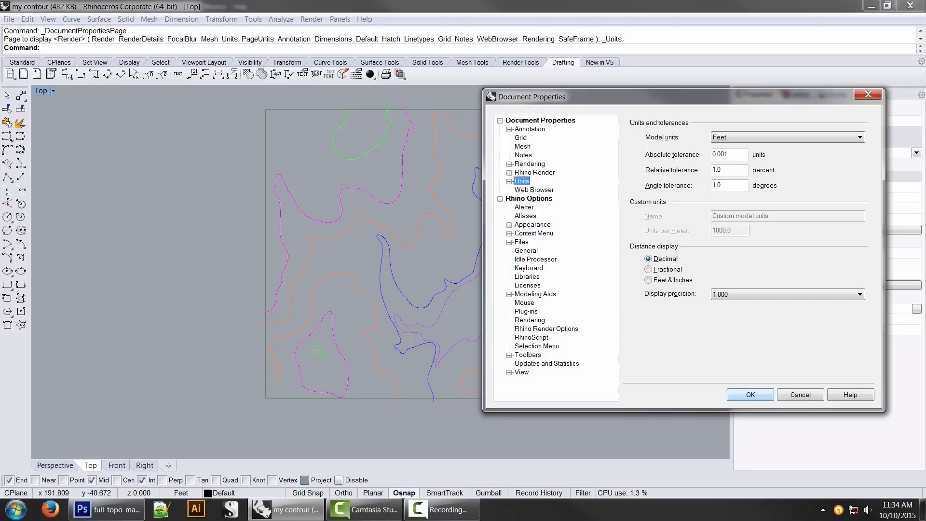
left_click(750, 394)
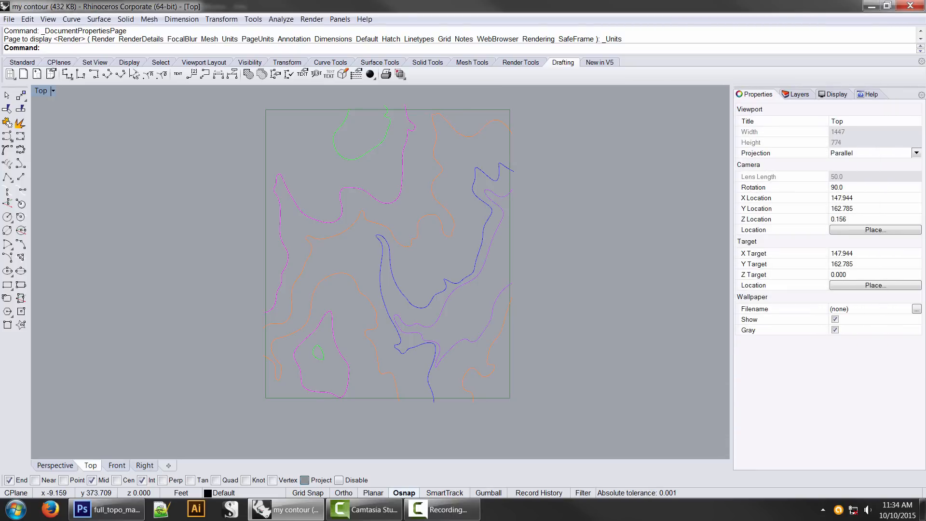
- Check the boundary rectangle's corner coordinates in its detailed object description
right_click_drag(302, 127, 283, 132)
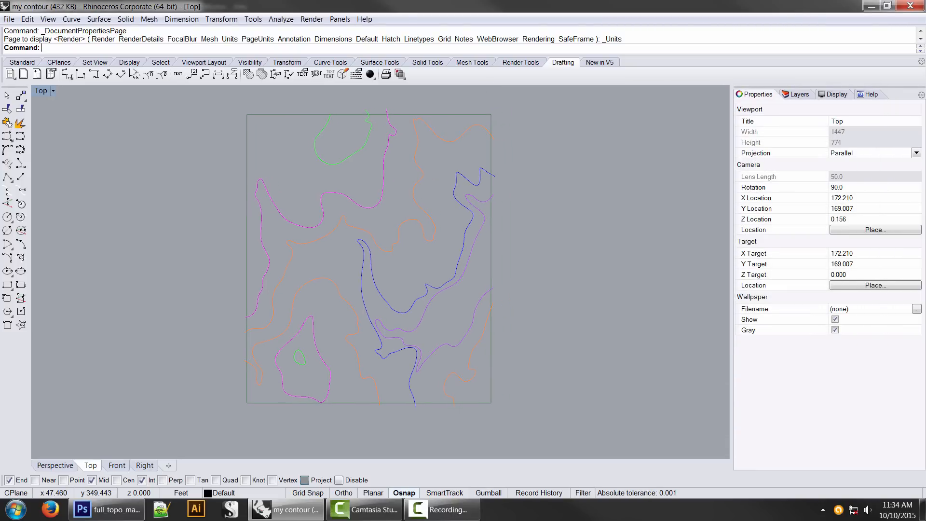
left_click(417, 116)
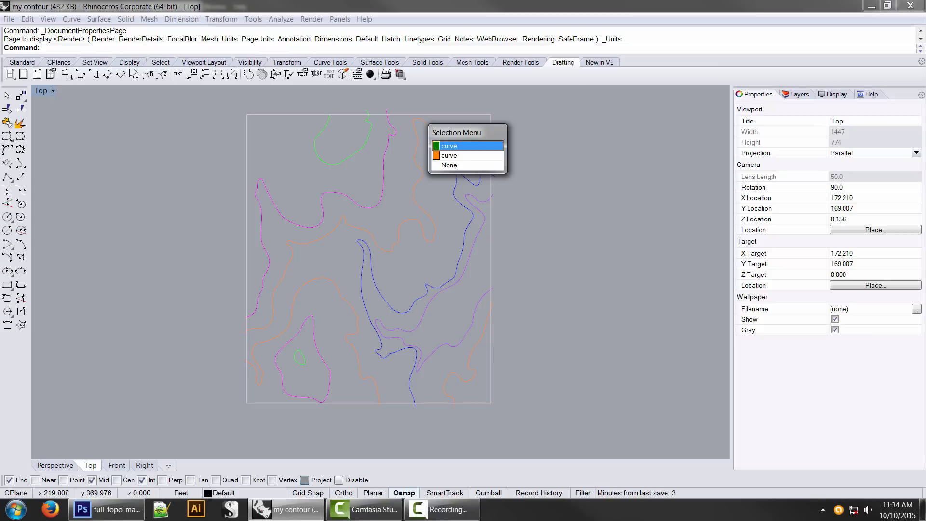
left_click(467, 146)
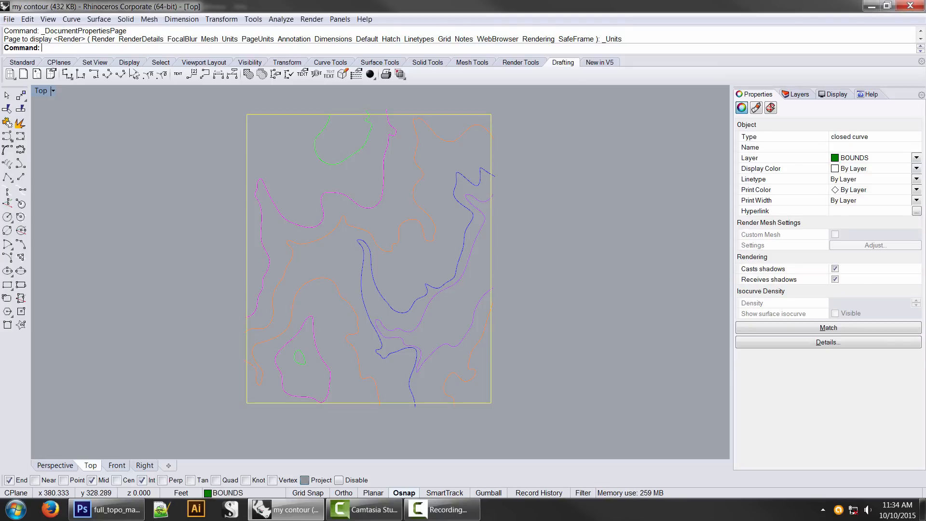
left_click(828, 328)
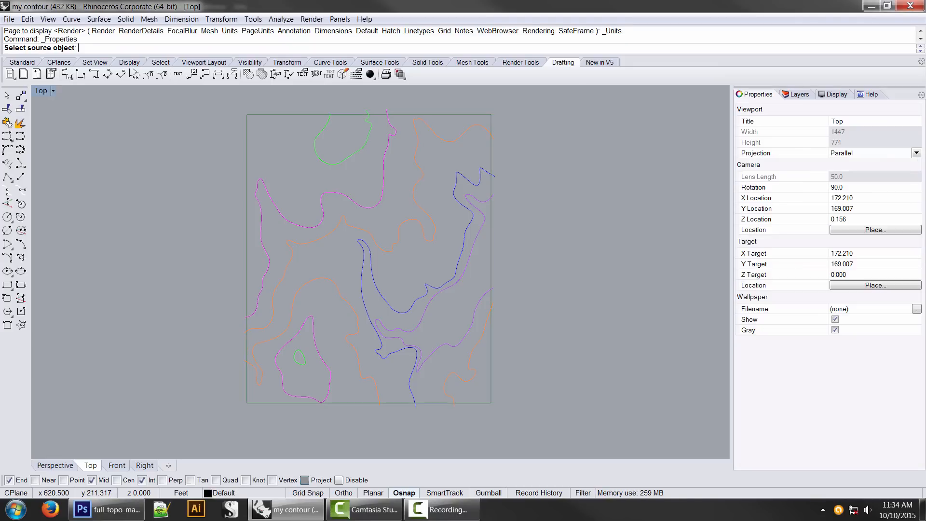
key("Escape")
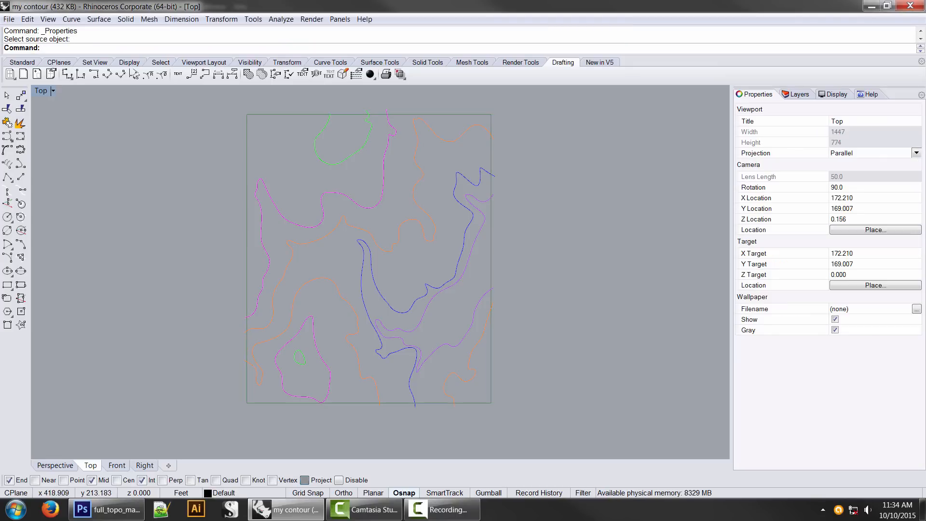
left_click(490, 153)
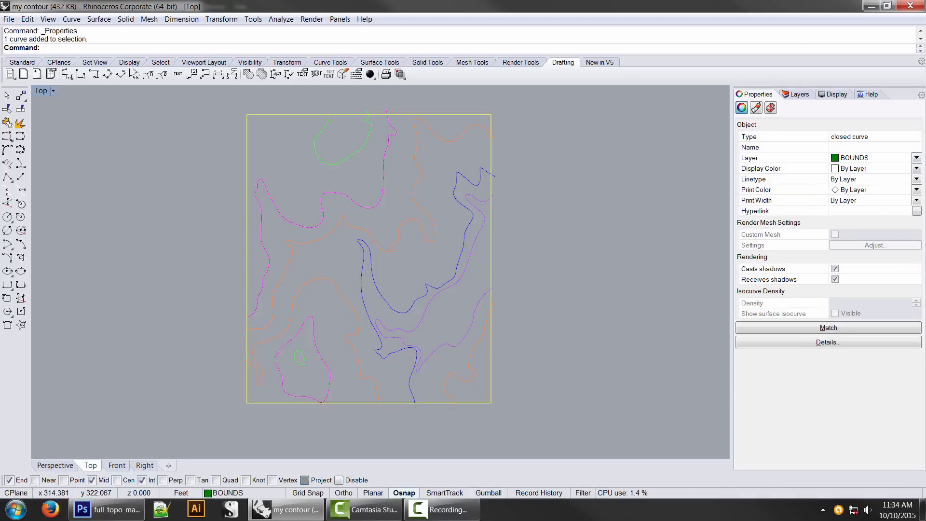
left_click(827, 342)
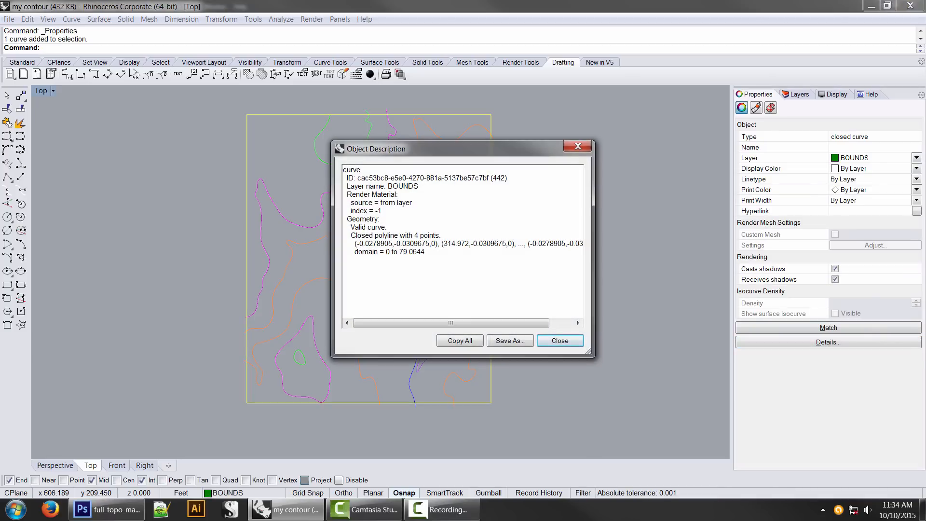
left_click(578, 146)
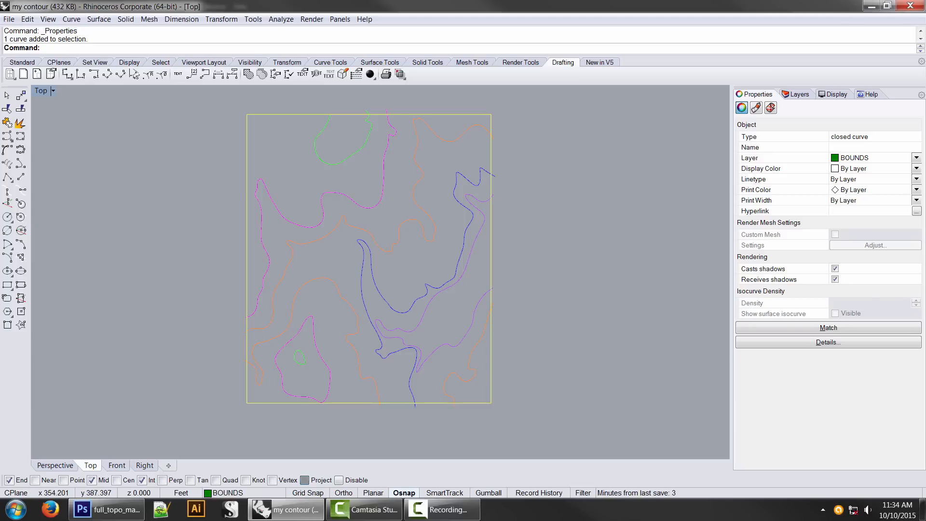
key("Escape")
- Add a horizontal dimension across the boundary rectangle's width, placed just above its upper edge
left_click(439, 114)
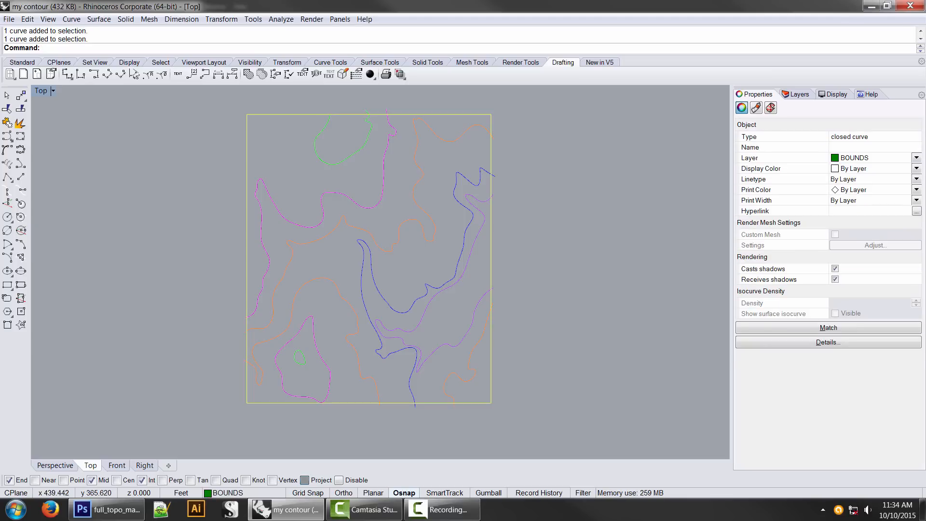
left_click(67, 74)
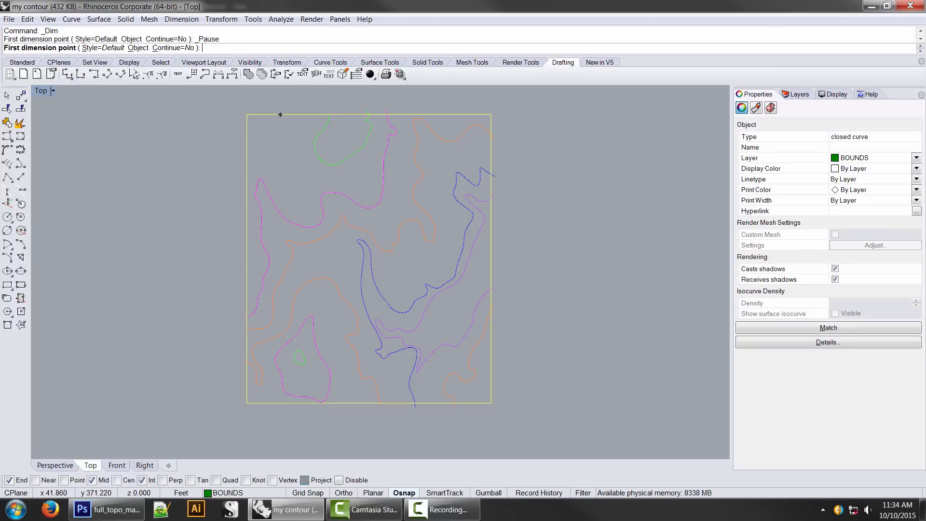
left_click(246, 115)
left_click(491, 115)
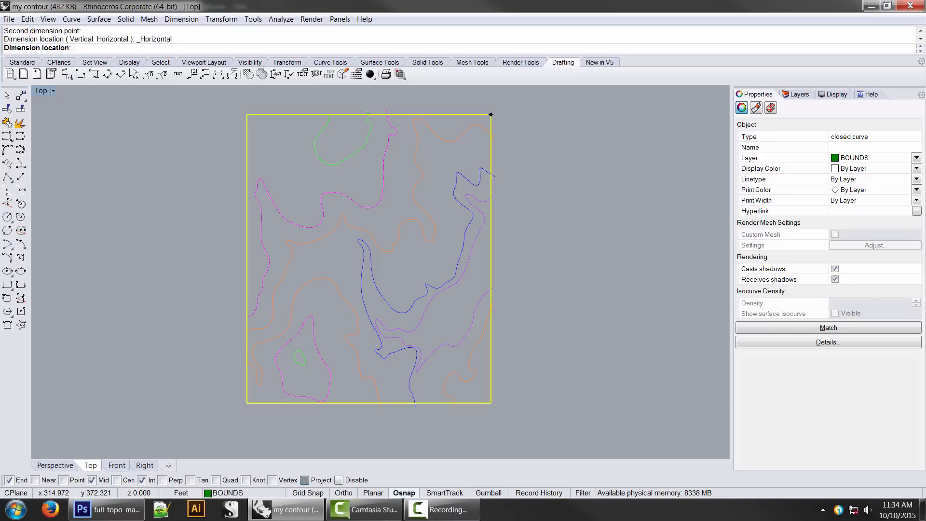
left_click(455, 101)
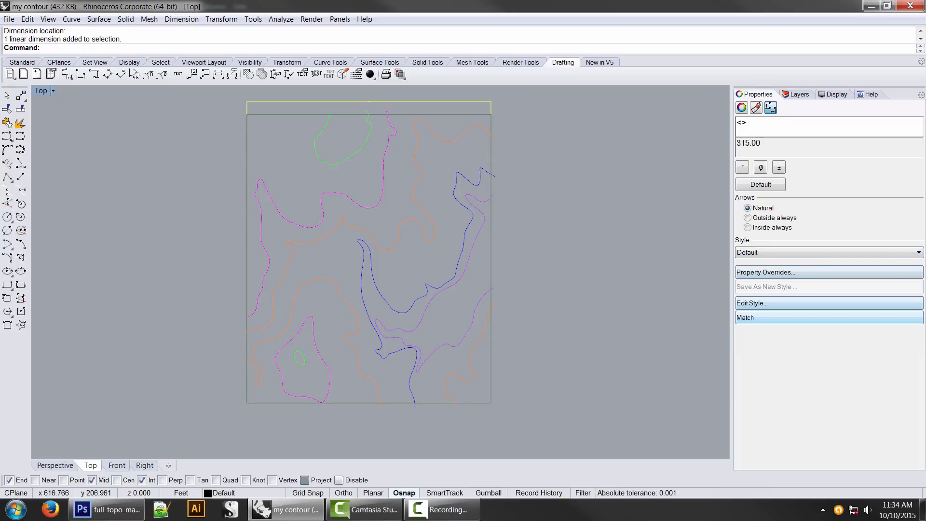
- Set the Default dimension style's number format to Feet & Inches
left_click(752, 303)
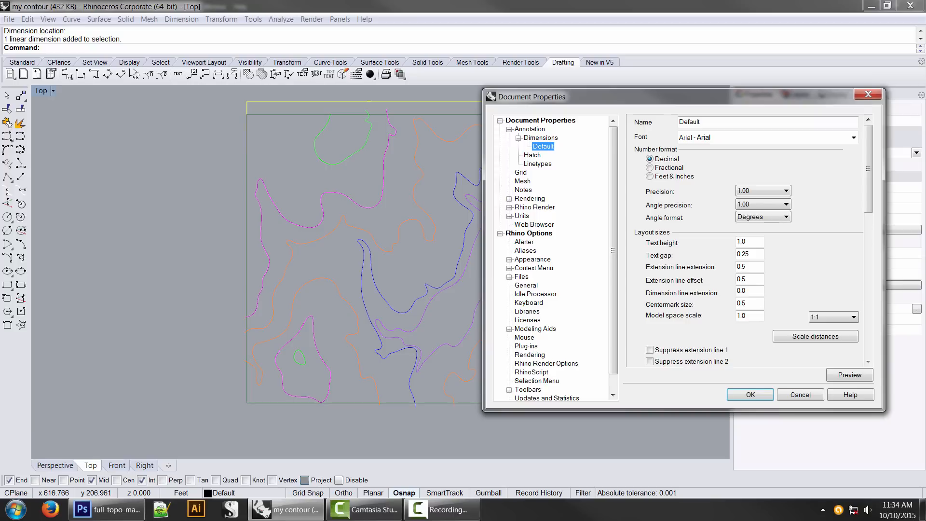
left_click(649, 168)
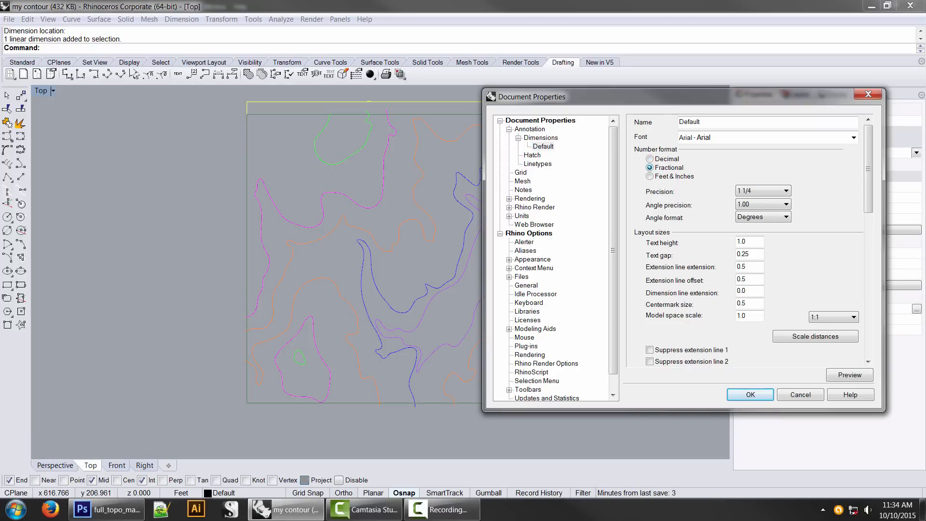
left_click(649, 176)
left_click(750, 394)
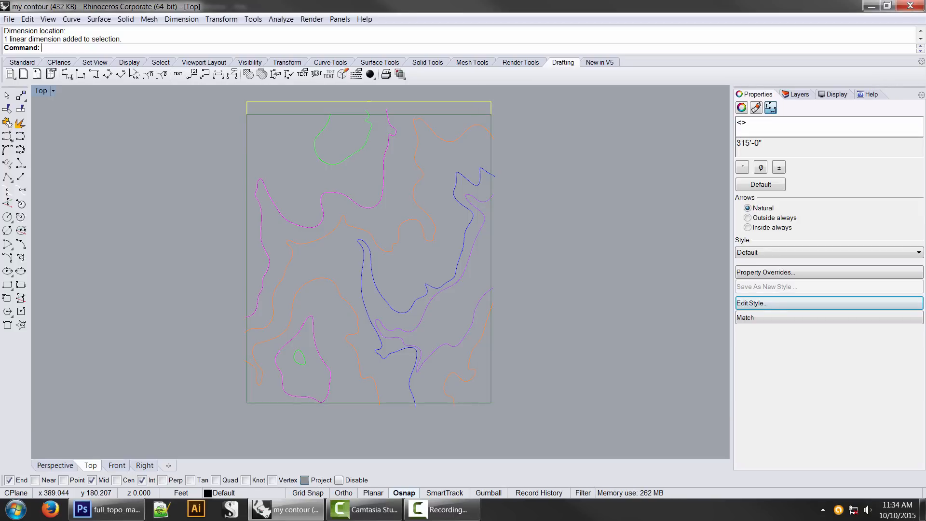
- Delete the horizontal dimension above the boundary's upper edge
key("Delete")
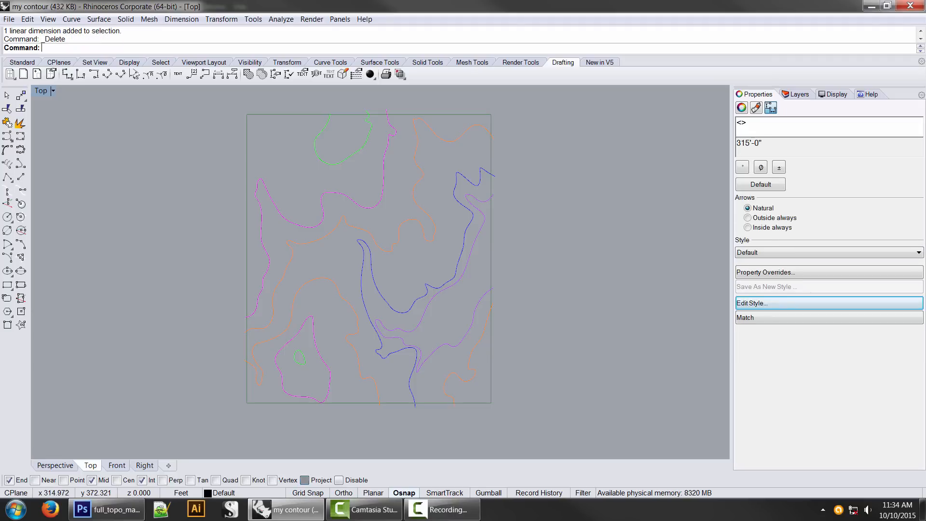
right_click_drag(558, 280, 594, 309)
mouse_move(578, 355)
right_mouse_down()
mouse_move(633, 358)
mouse_move(610, 353)
right_mouse_up()
scroll(602, 352, "up", 2)
scroll(633, 358, "down", 2)
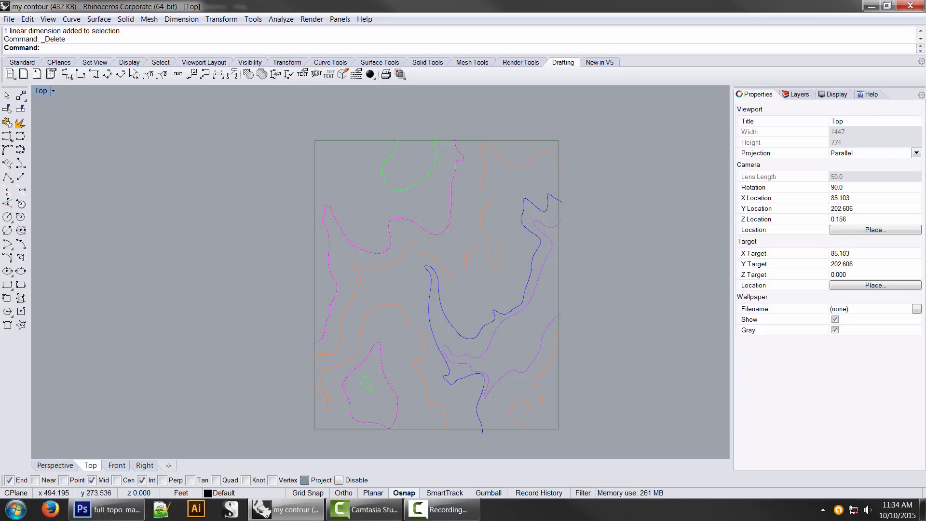
- Show the layer list with layer 600 selected and view the contours from a raised Perspective angle
left_click(795, 94)
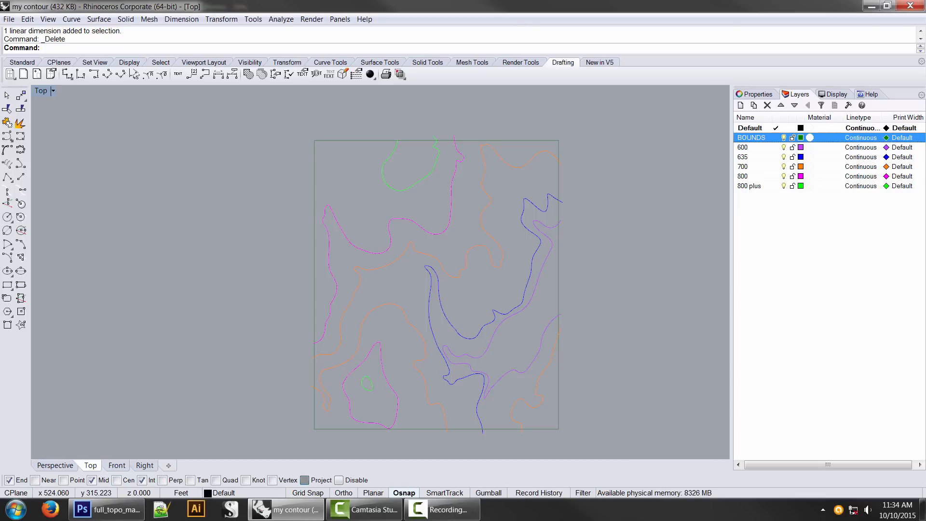
left_click(809, 147)
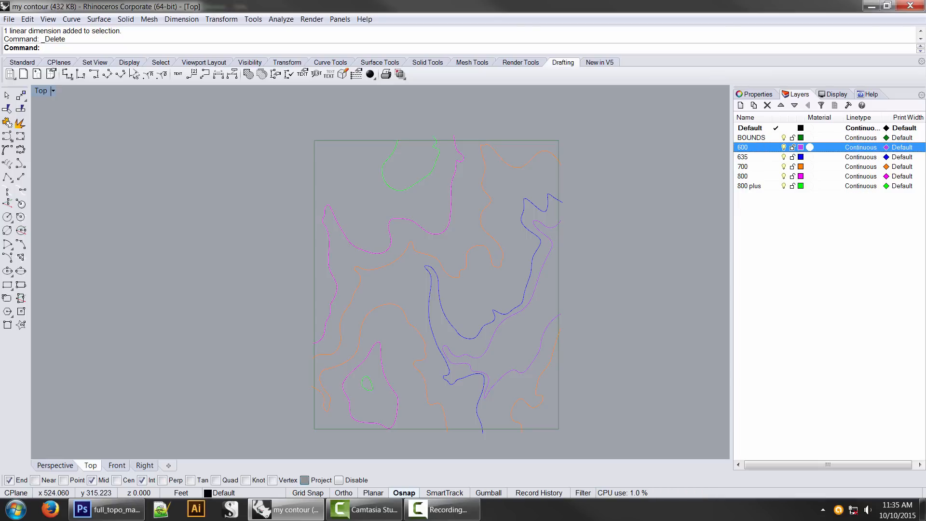
left_click(53, 91)
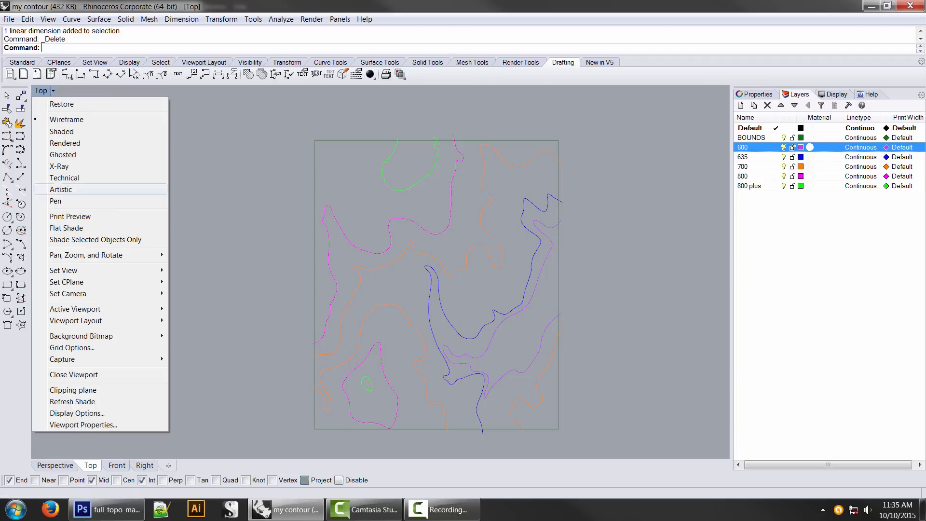
mouse_move(97, 270)
left_click(193, 354)
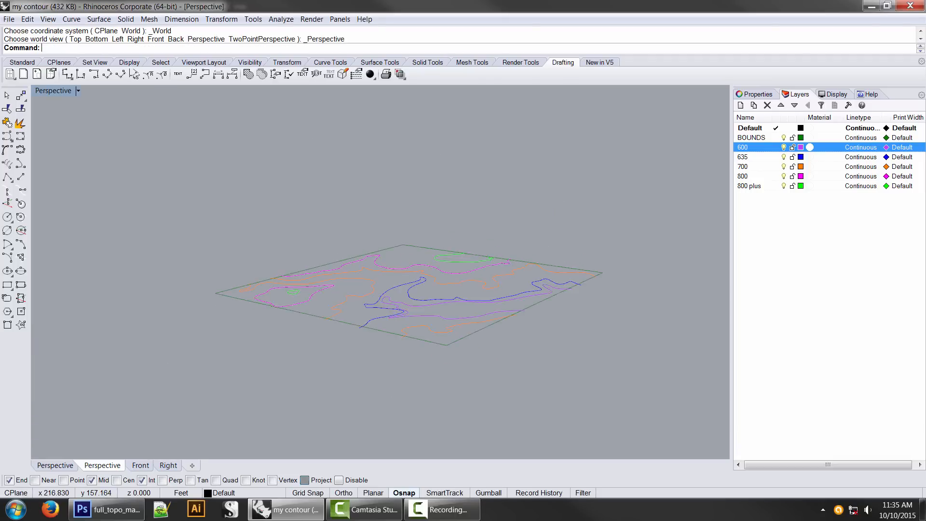
right_click_drag(337, 299, 410, 372)
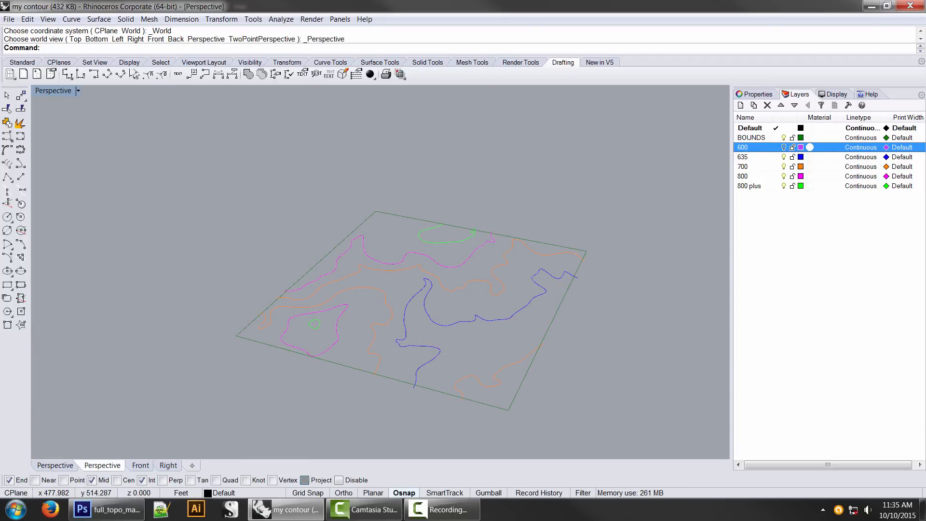
- Toggle the visibility of layers 600 and 635 to identify their contours, leaving both switched on
left_click(784, 147)
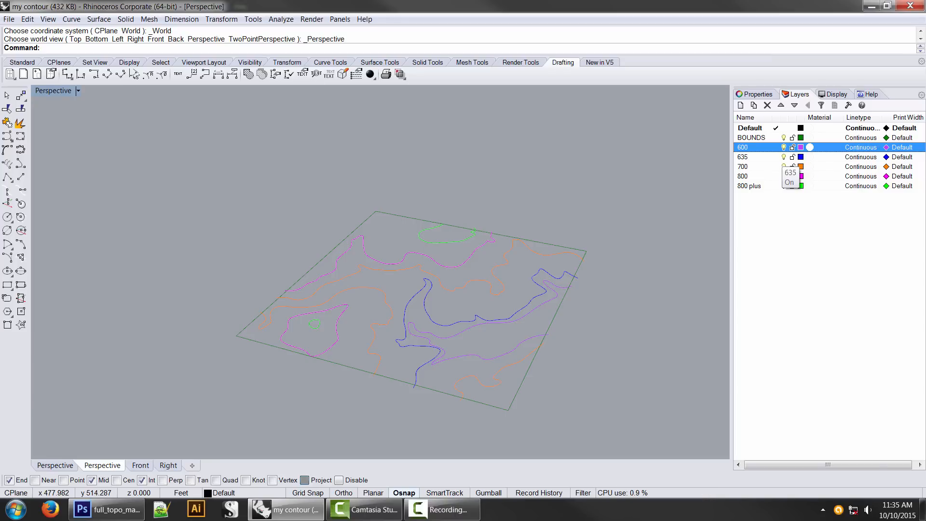
left_click(783, 157)
left_click(784, 157)
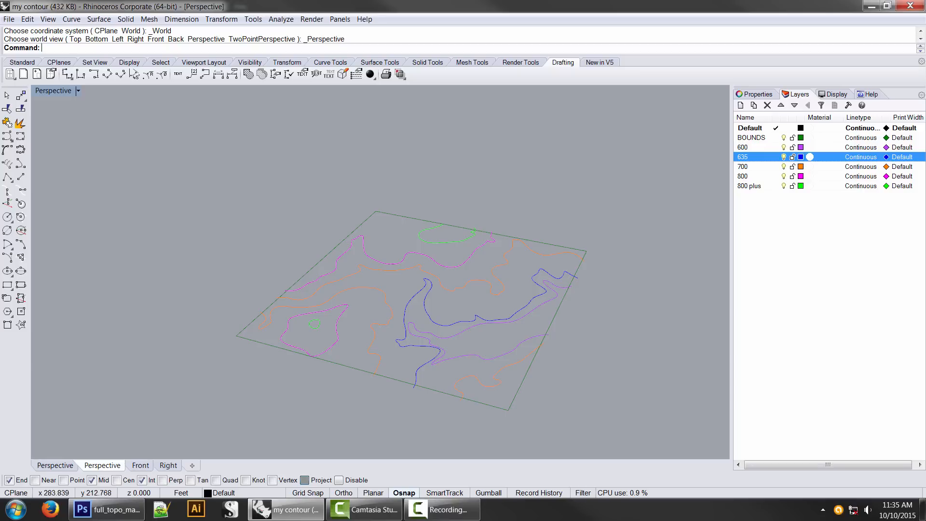
- Try to move the layer 635 contour by the relative offset r0,35' from its endpoint at the boundary's front edge
left_click(476, 318)
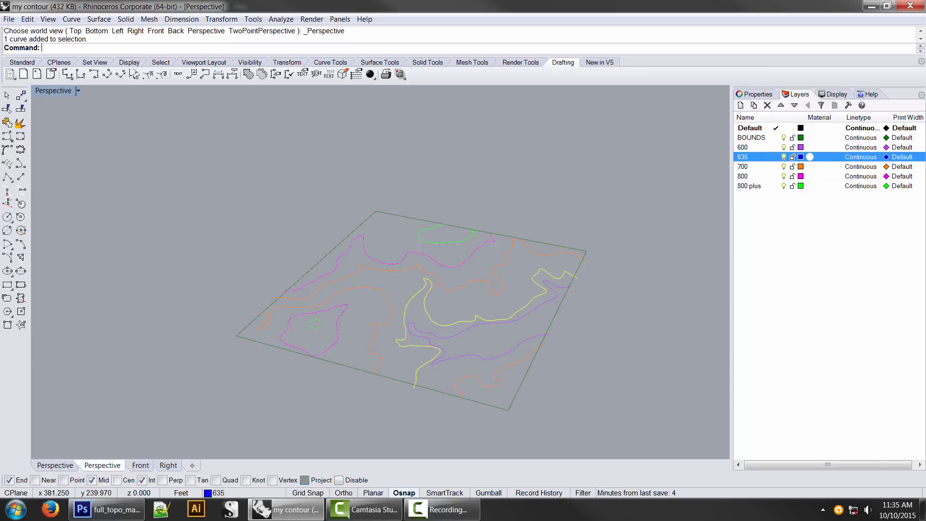
type("Front")
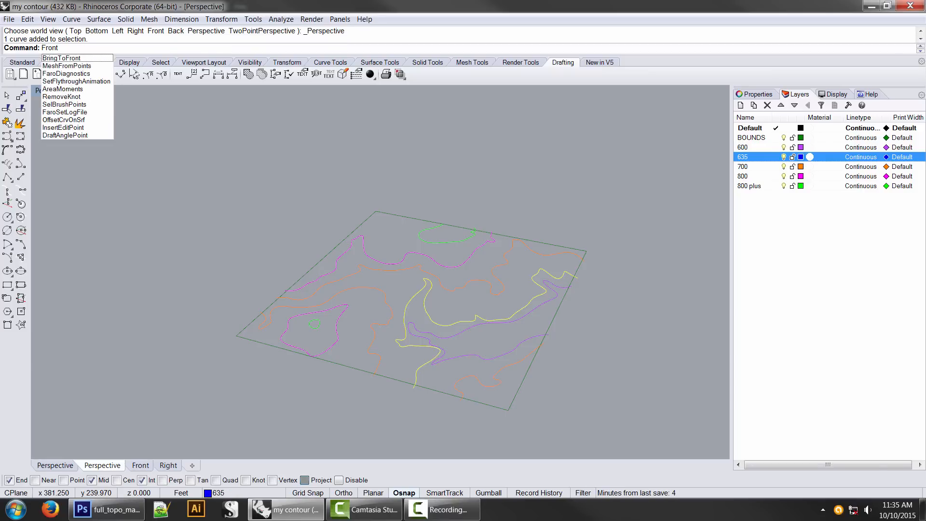
key("Return")
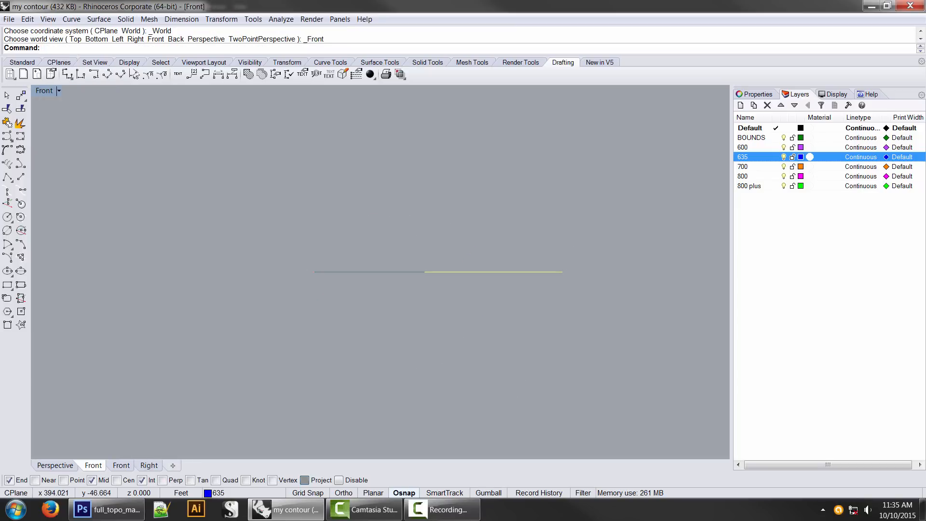
type("Move")
key("Return")
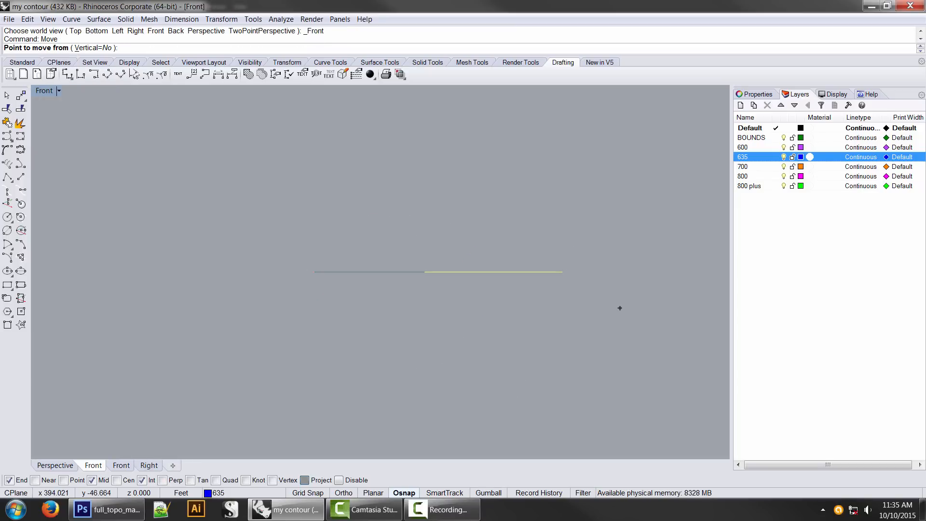
left_click(54, 92)
mouse_move(53, 268)
left_click(201, 355)
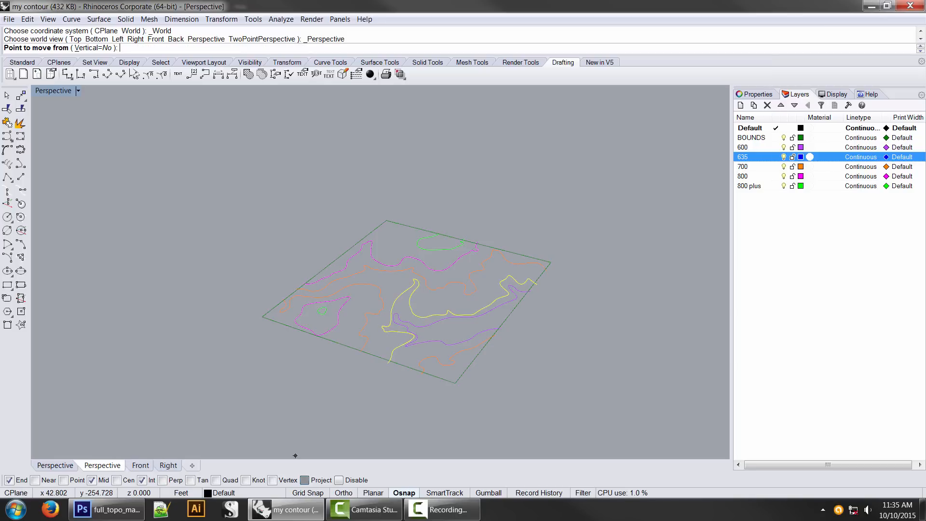
scroll(339, 397, "up", 2)
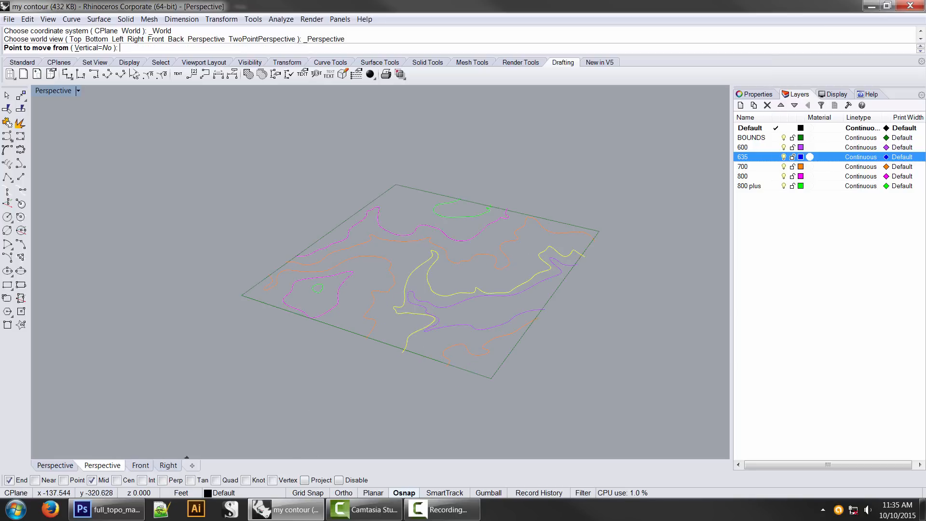
scroll(390, 365, "up", 2)
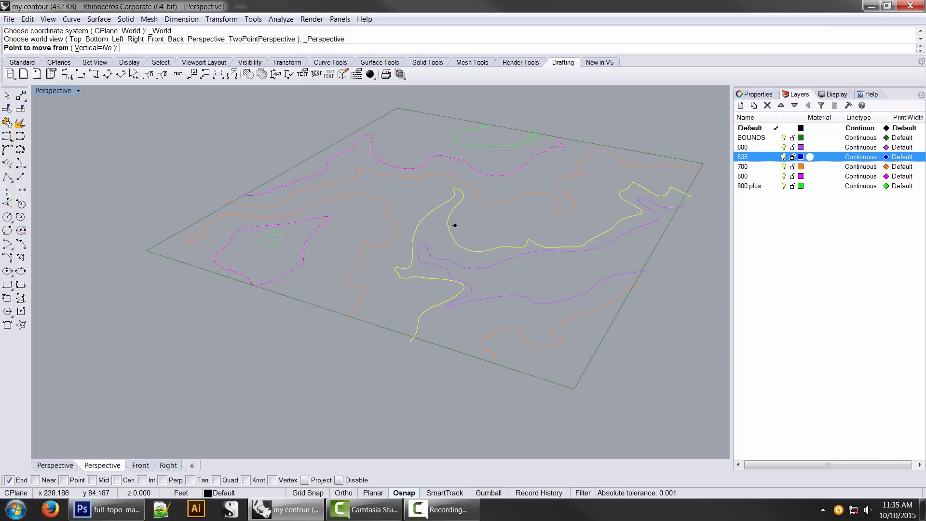
left_click(410, 342)
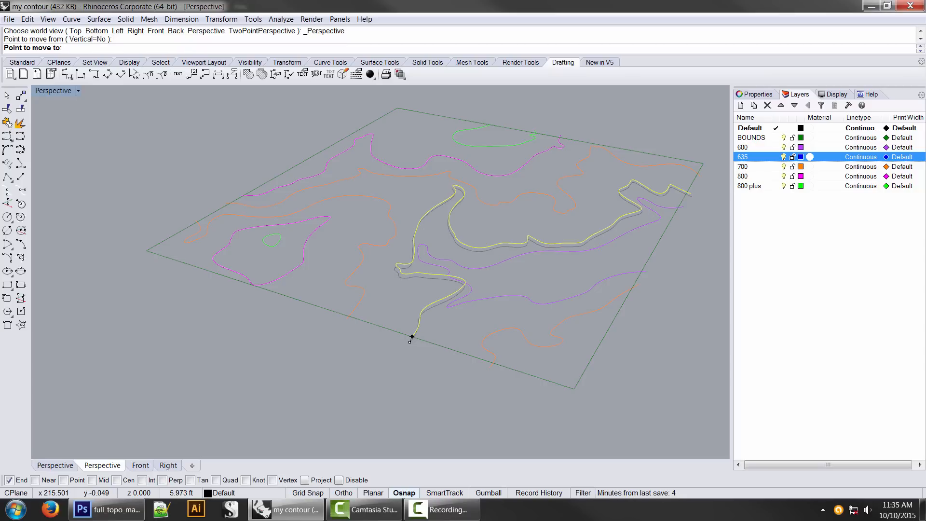
type("r0,35")
key("Return")
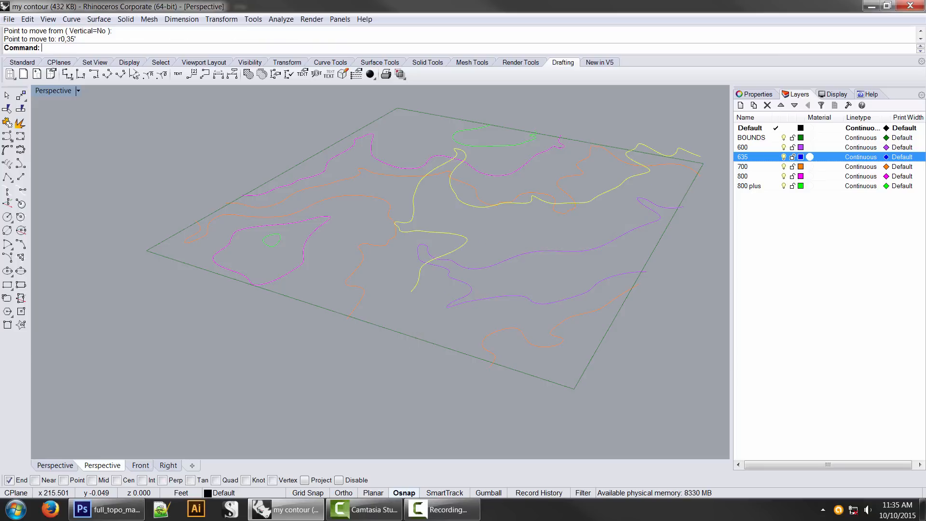
mouse_move(427, 326)
right_mouse_down()
mouse_move(475, 246)
mouse_move(429, 308)
right_mouse_up()
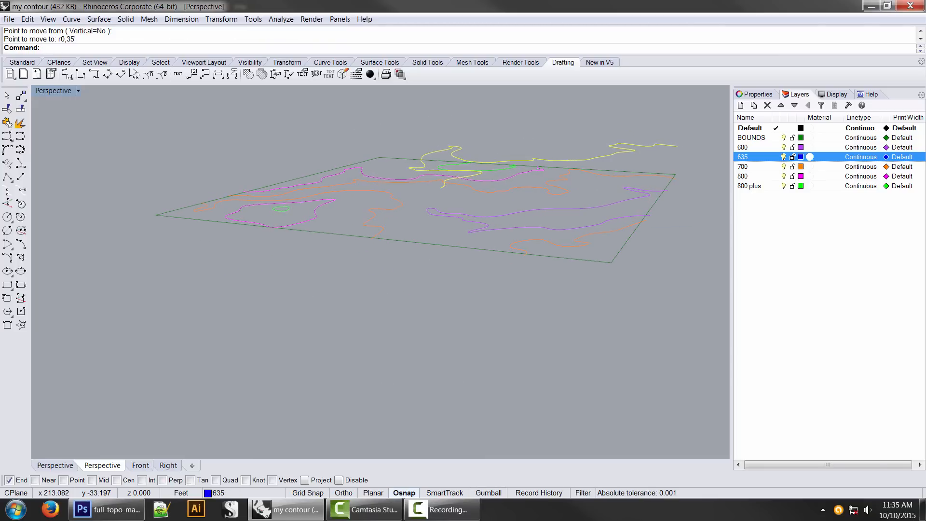
mouse_move(429, 308)
right_mouse_down()
mouse_move(446, 260)
mouse_move(434, 252)
mouse_move(429, 308)
right_mouse_up()
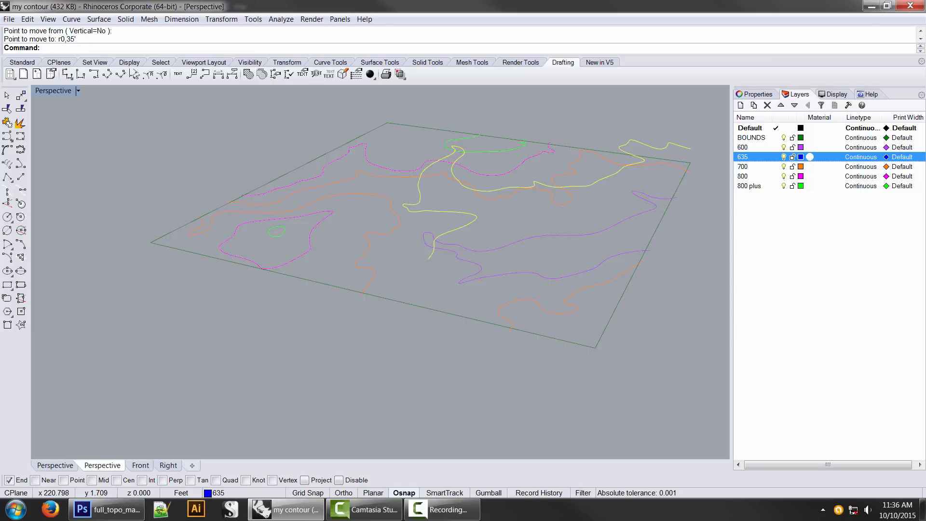
key("ctrl+z")
- Try to move the layer 635 contour by the relative offset r0,3.5' from its front endpoint
right_click_drag(549, 281, 549, 244)
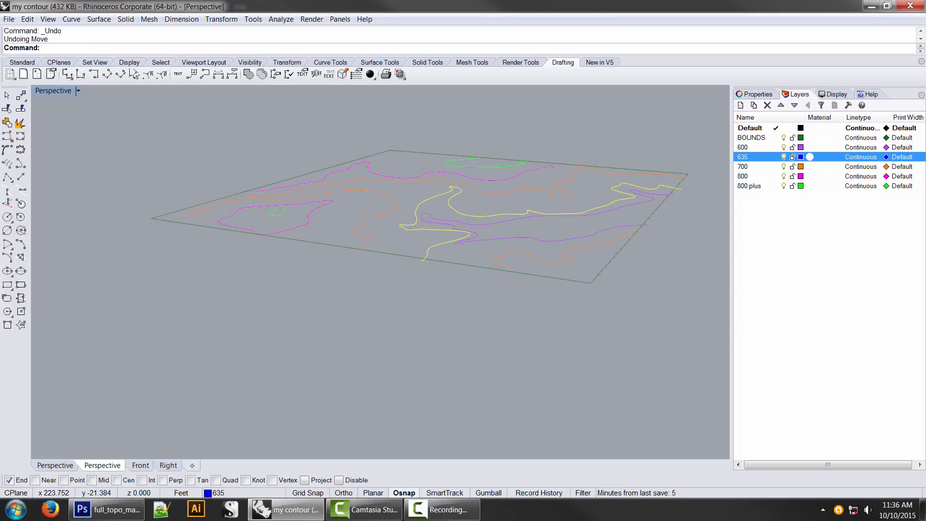
type("Move")
key("Return")
right_click_drag(434, 293, 407, 311)
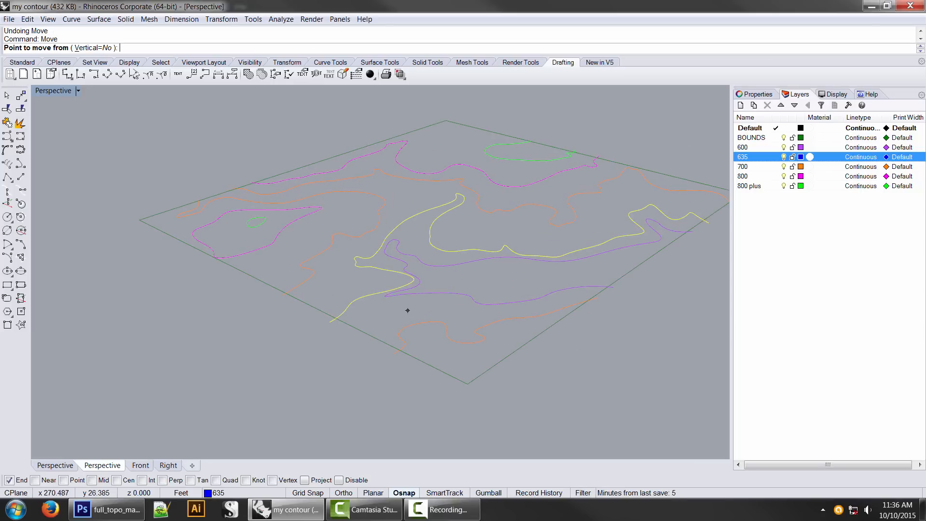
left_click(330, 321)
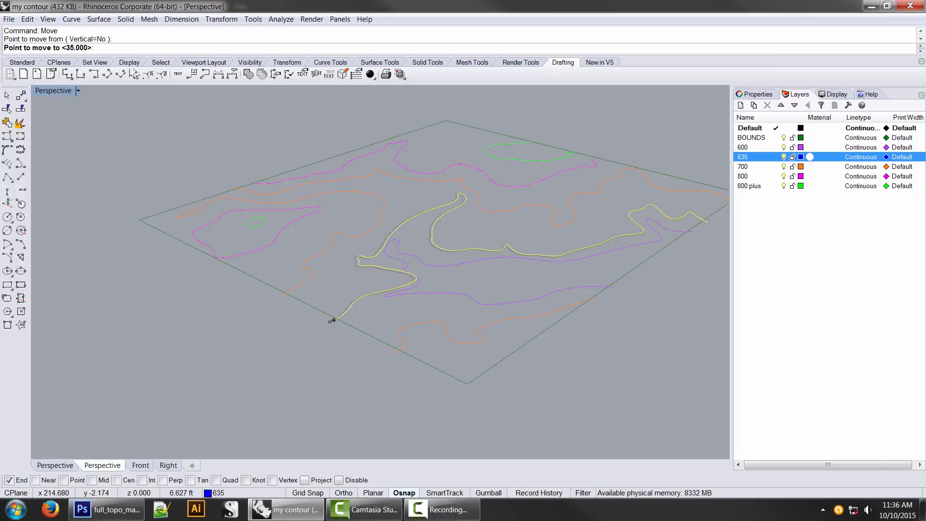
type("3.5")
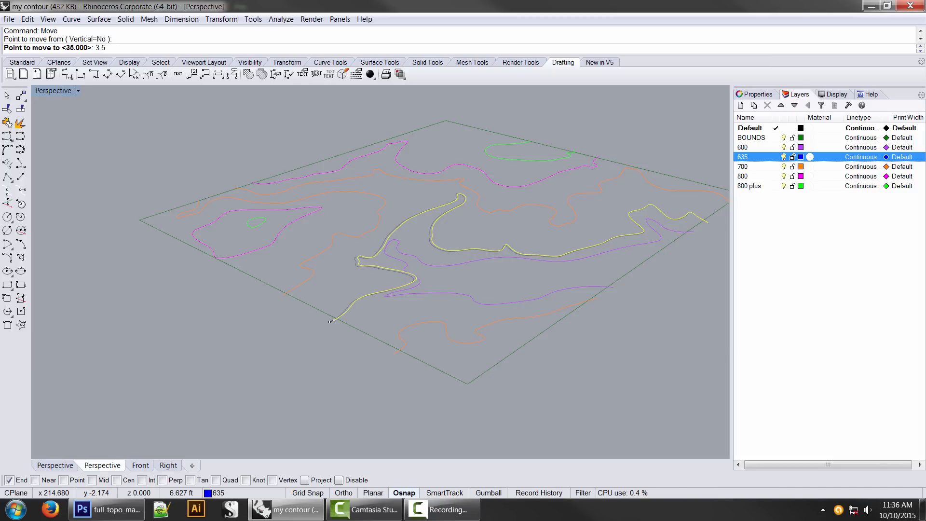
type("'")
key("BackSpace")
key("BackSpace")
key("BackSpace")
key("BackSpace")
type("r0,3.5")
key("Return")
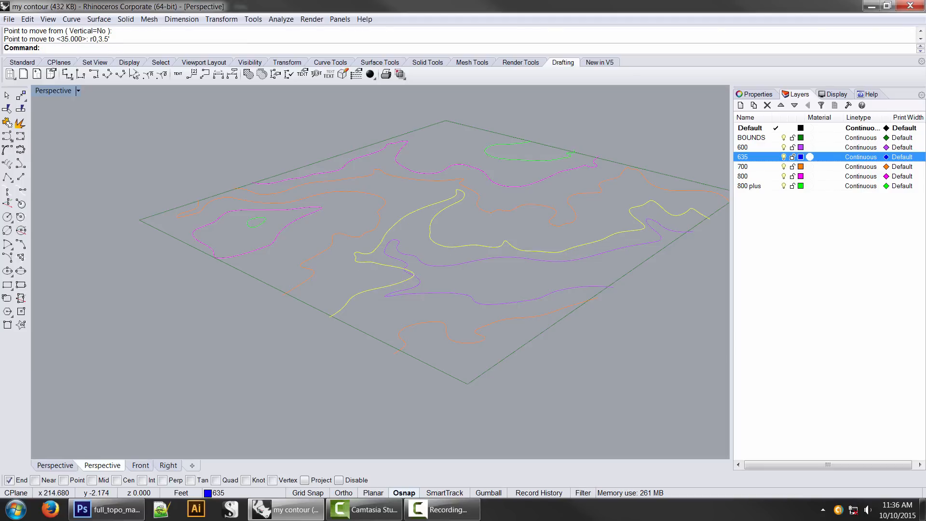
mouse_move(333, 320)
right_mouse_down()
mouse_move(385, 239)
mouse_move(342, 313)
right_mouse_up()
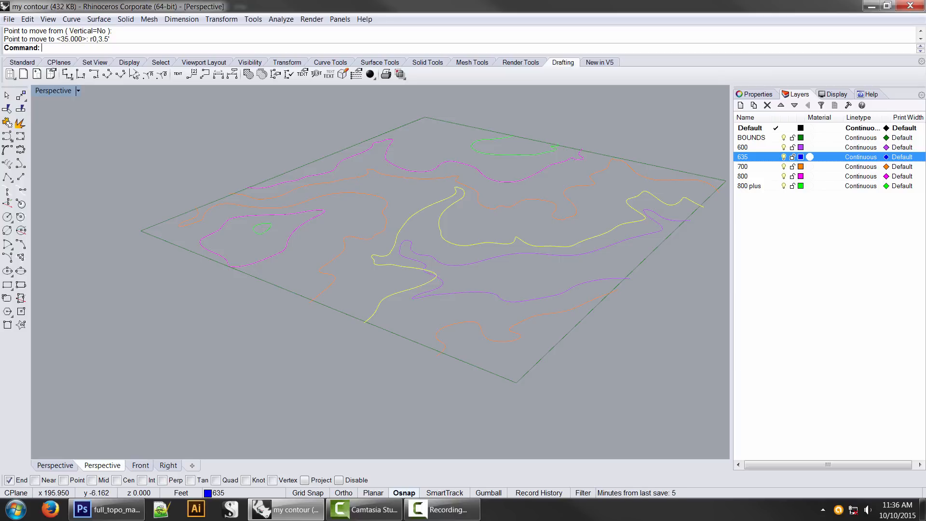
key("ctrl+z")
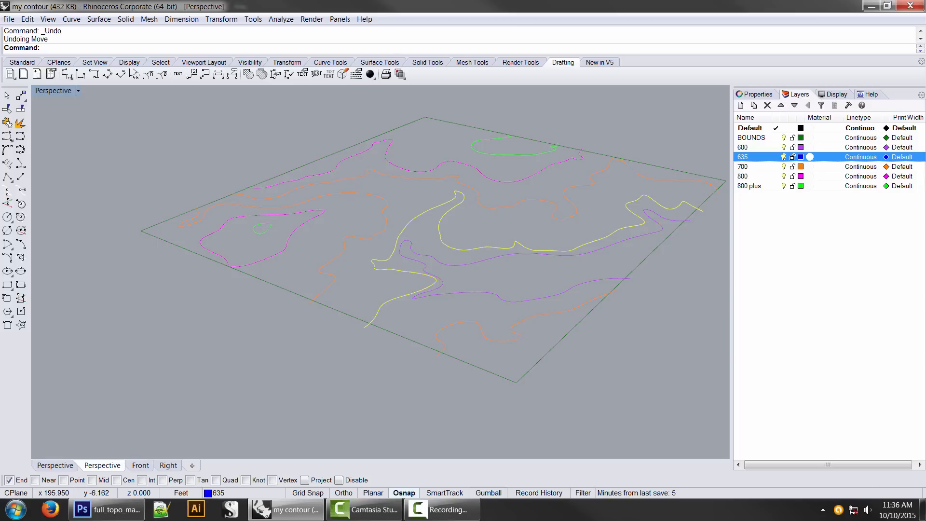
- Move the layer 635 contour by the relative offset r0,.35' from its front endpoint
type("Move")
key("Return")
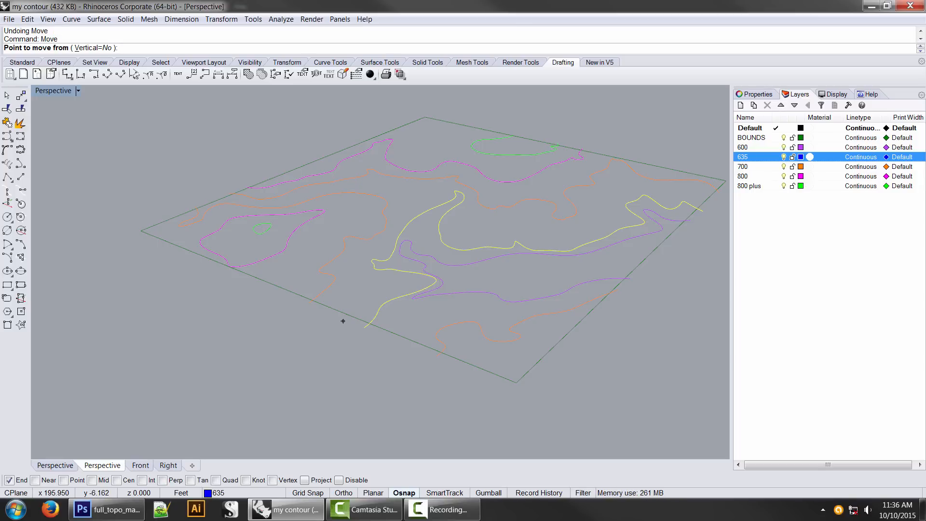
type("r0,0.35")
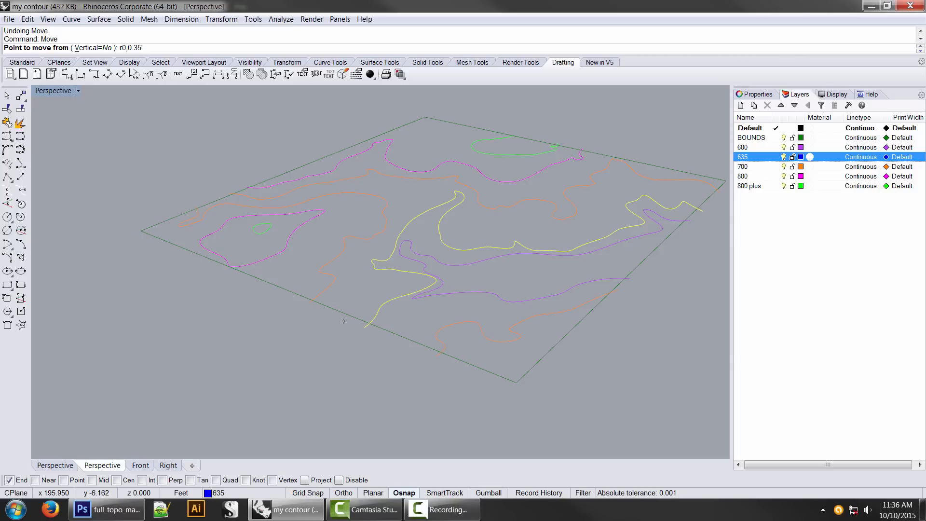
key("Escape")
key("Return")
left_click(364, 327)
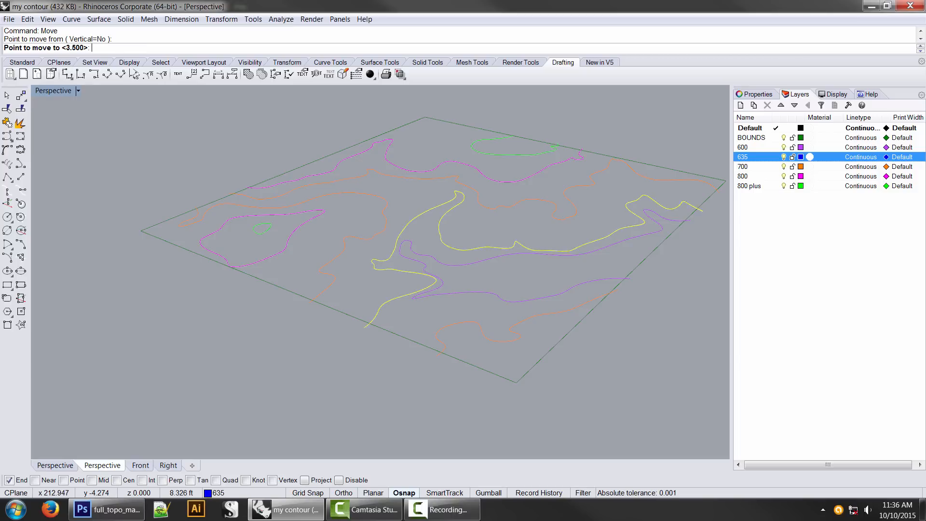
type("0")
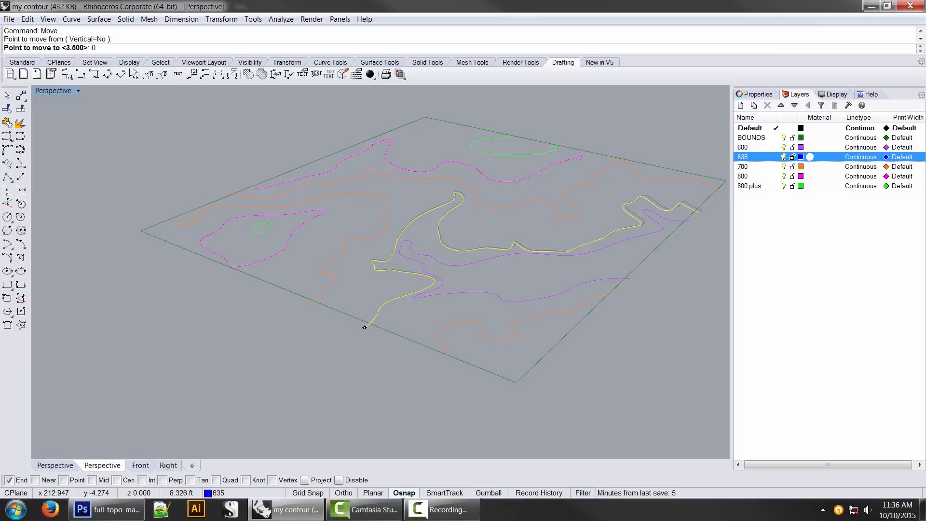
key("BackSpace")
type("r0,.35")
key("Return")
right_click_drag(380, 290, 410, 282)
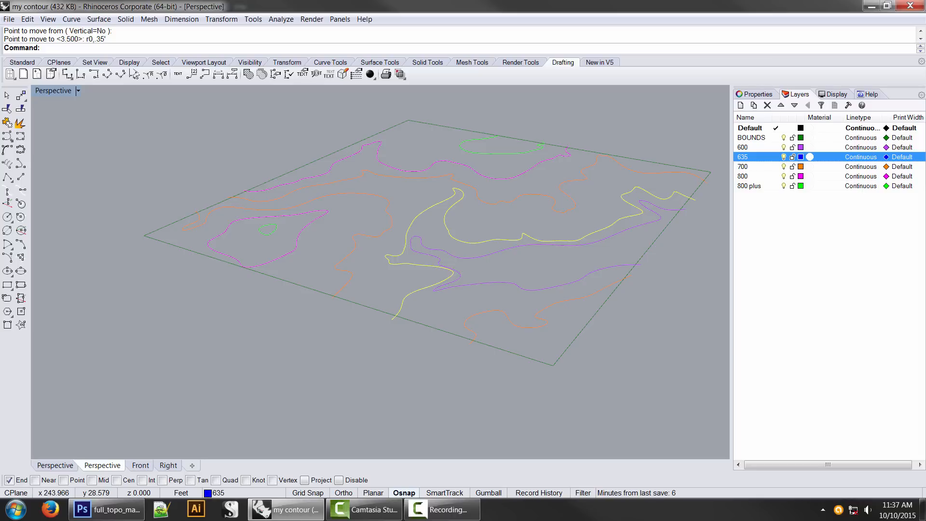
left_click(752, 166)
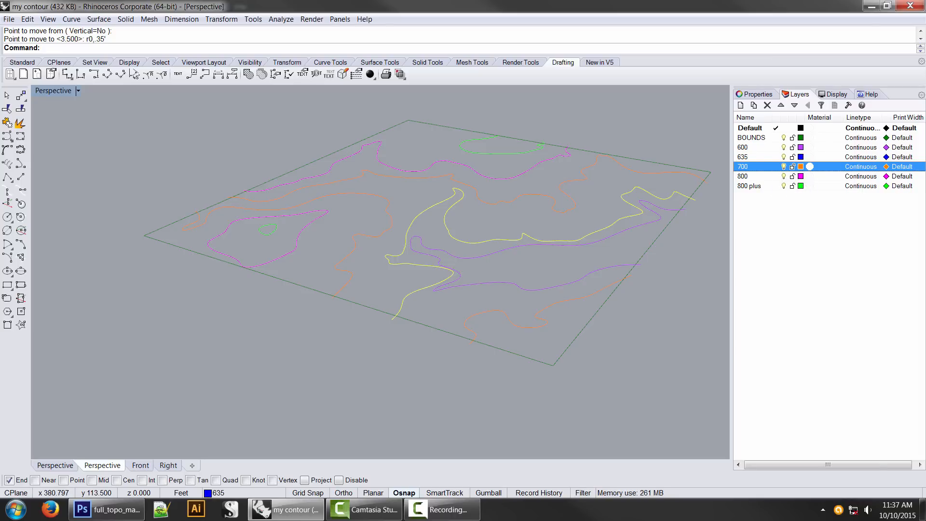
left_click(475, 336)
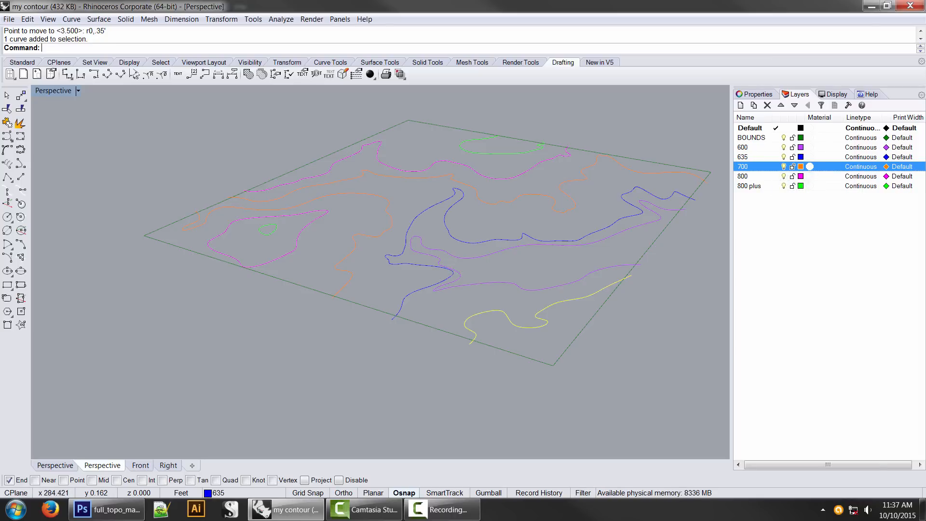
left_click(352, 248, "shift")
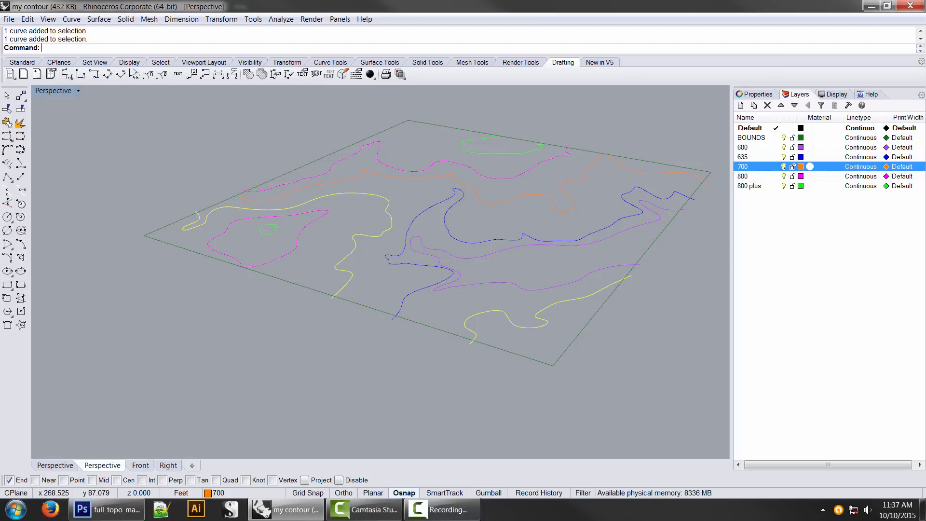
left_click(414, 178, "shift")
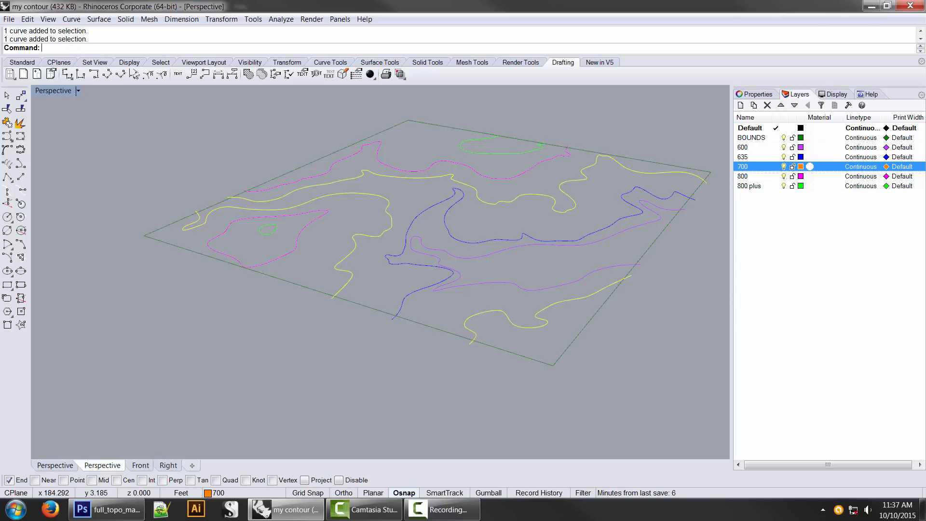
type("Move")
key("Return")
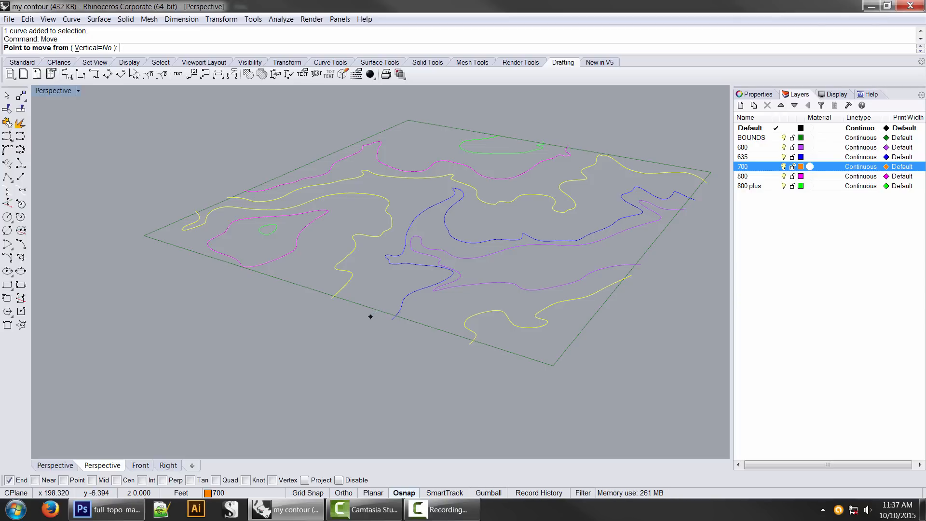
key("Escape")
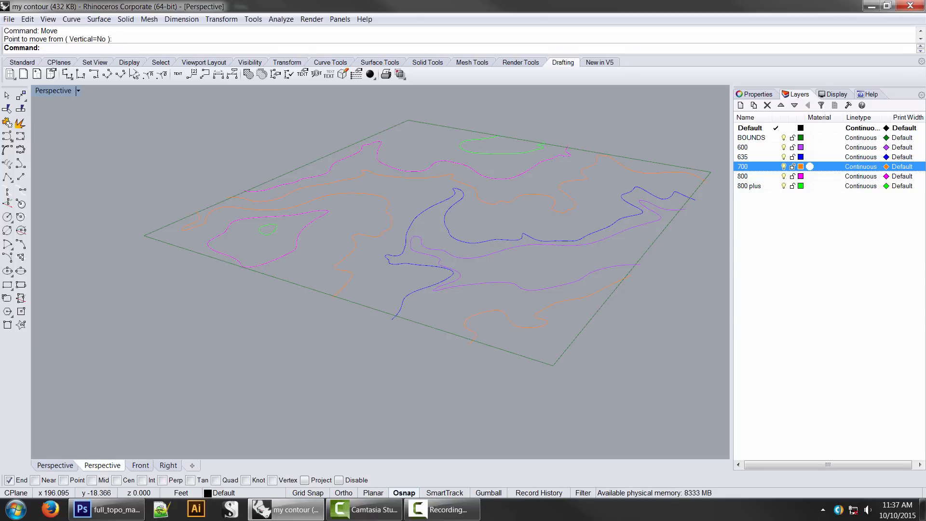
- Undo the 0.35-foot move of the 635 contour and the preceding layer visibility changes, leaving layer 600 switched on
key("ctrl+z")
right_click_drag(458, 357, 430, 275)
key("ctrl+z")
key("ctrl+z")
key("ctrl+z")
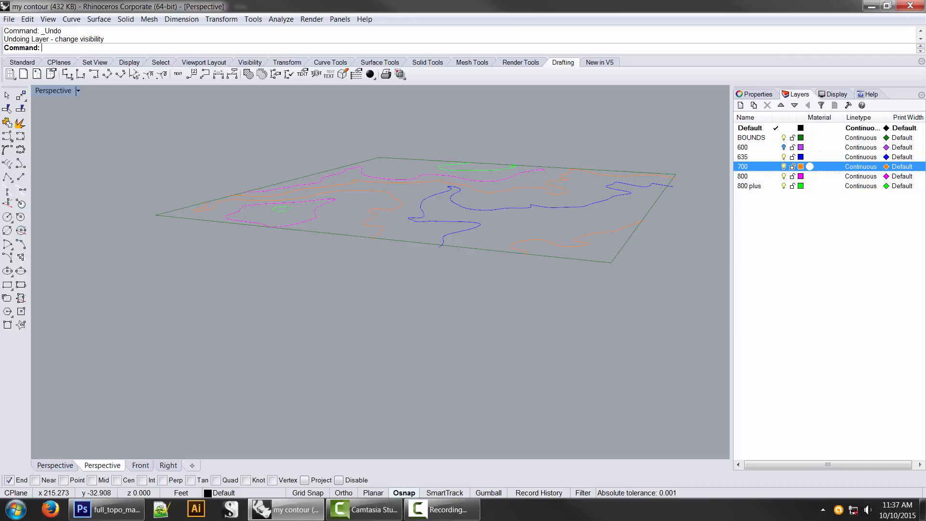
key("ctrl+z")
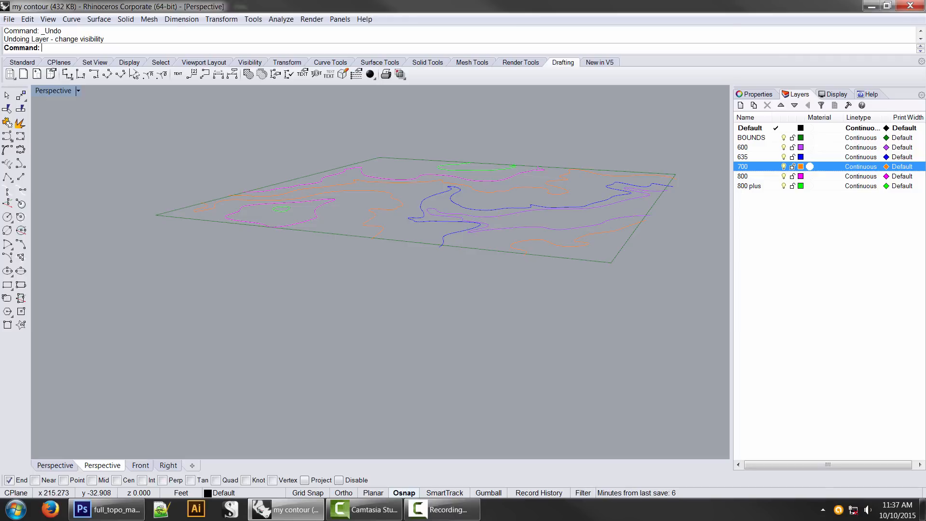
- Move the layer 635 contour by the relative offset r0,3.5' from its endpoint at the boundary's front edge
right_click_drag(458, 227, 429, 275)
left_click(433, 266)
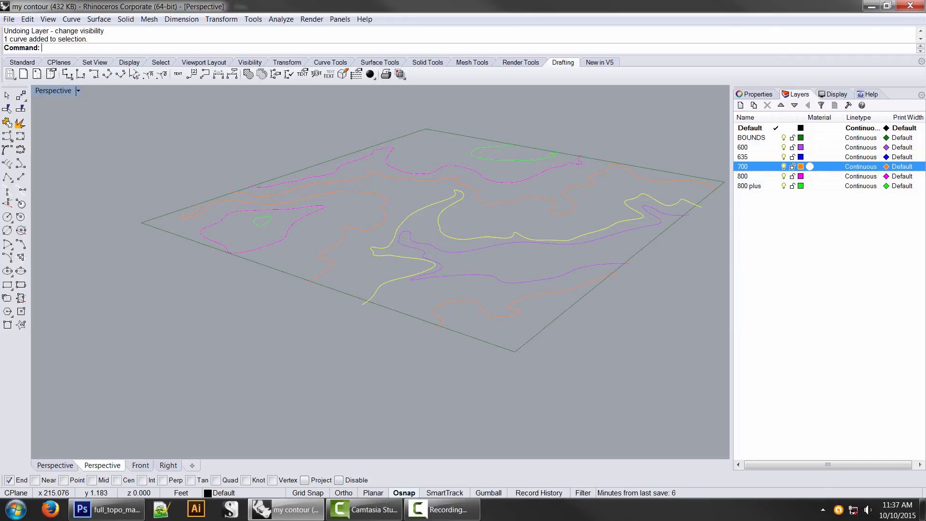
type("move")
key("Return")
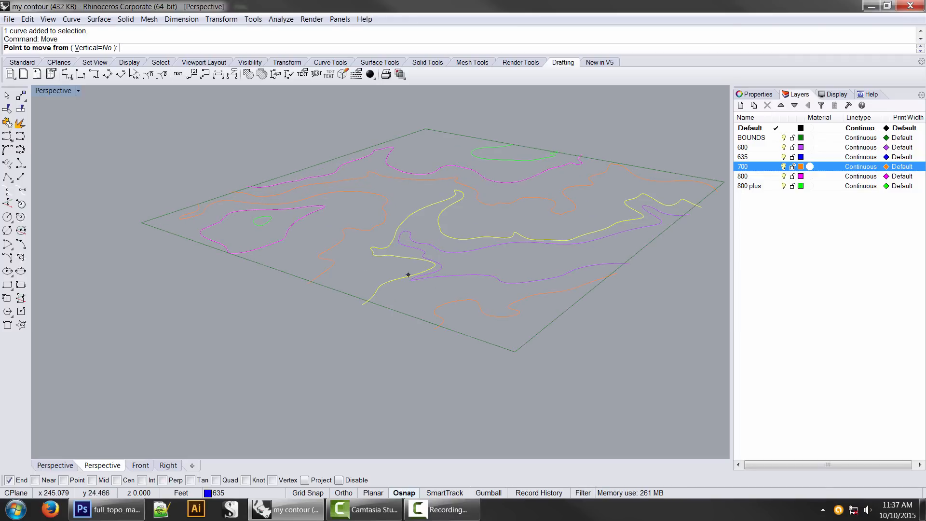
left_click(362, 305)
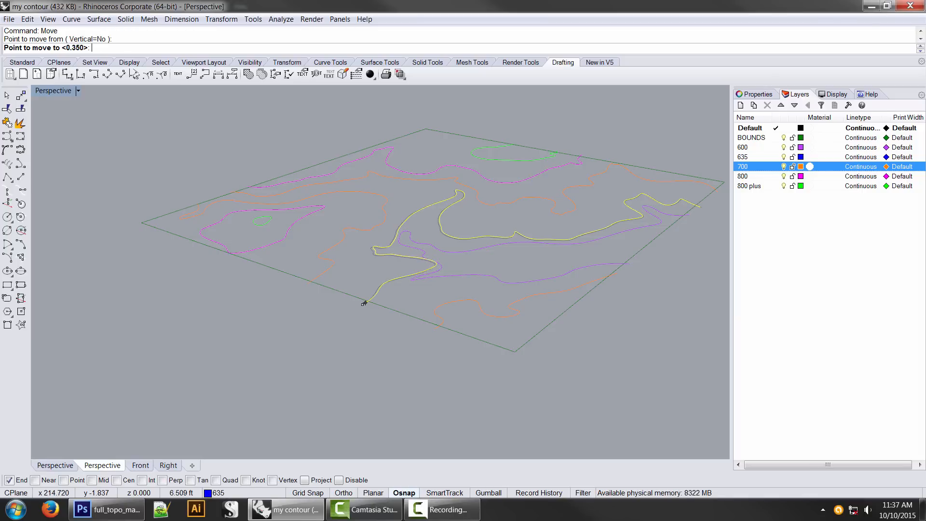
type("r0,3.5")
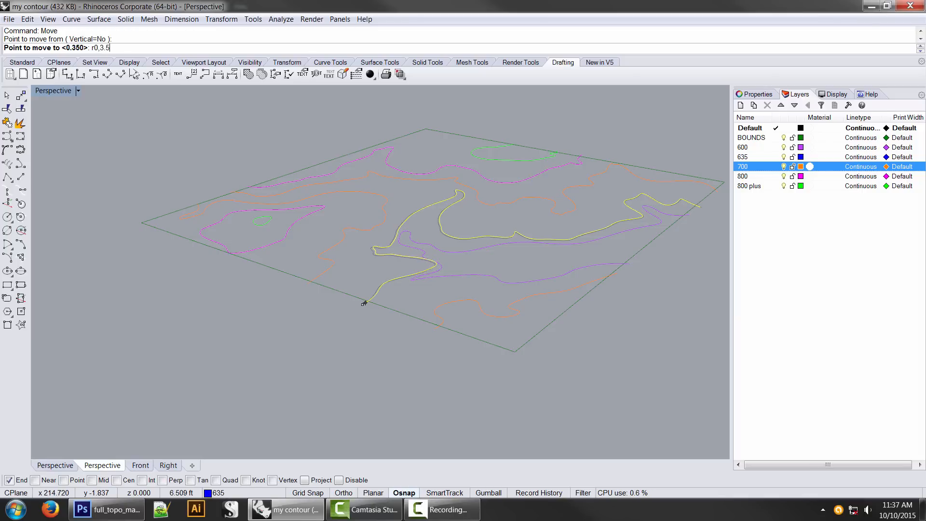
type("'")
key("Return")
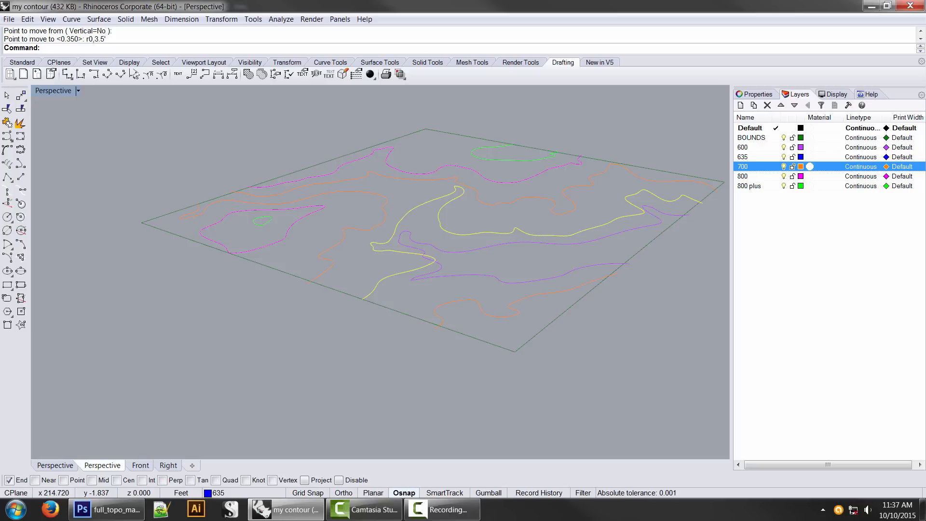
- Select the three contours on layer 700
left_click(319, 275)
left_click(478, 303, "shift")
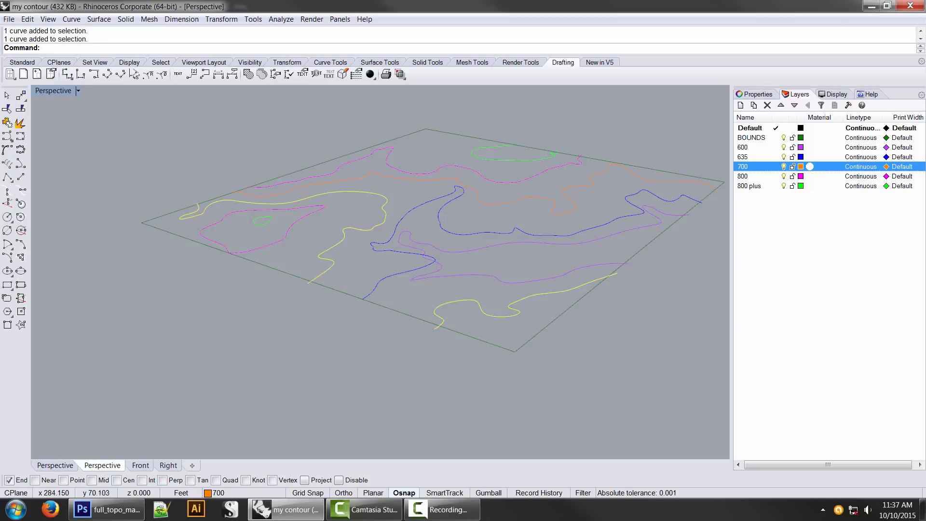
left_click(478, 197, "shift")
type("move")
key("Return")
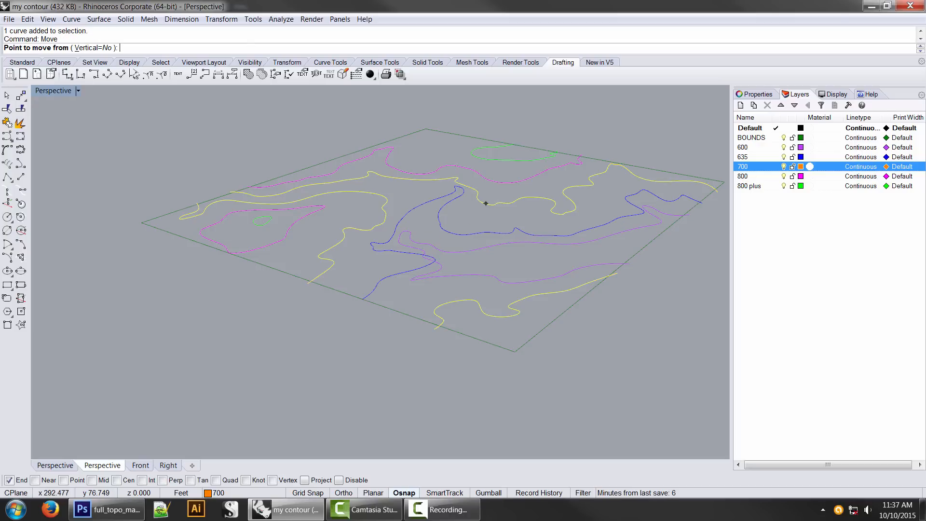
type("r0,10'")
key("Return")
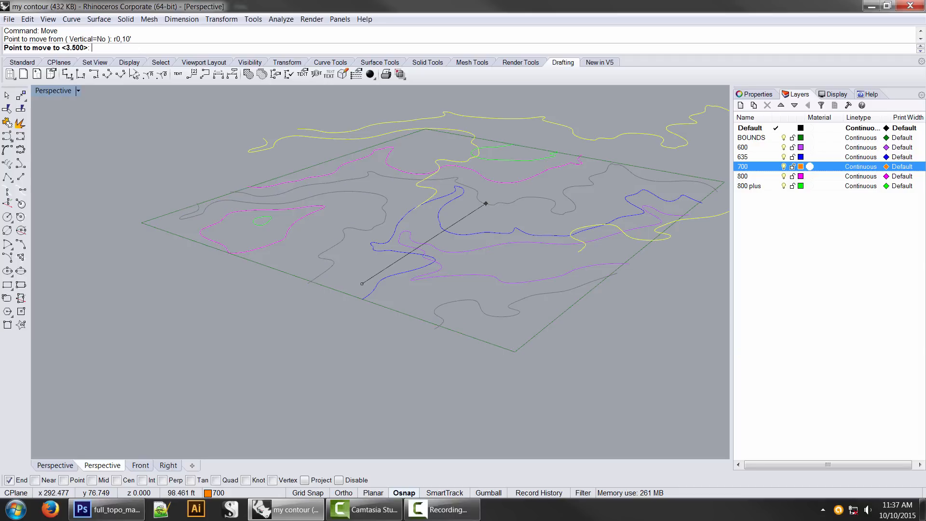
key("Escape")
- Move the selected layer 700 contours by the relative offset r0,10' from the contour endpoint at the boundary's front edge
key("Return")
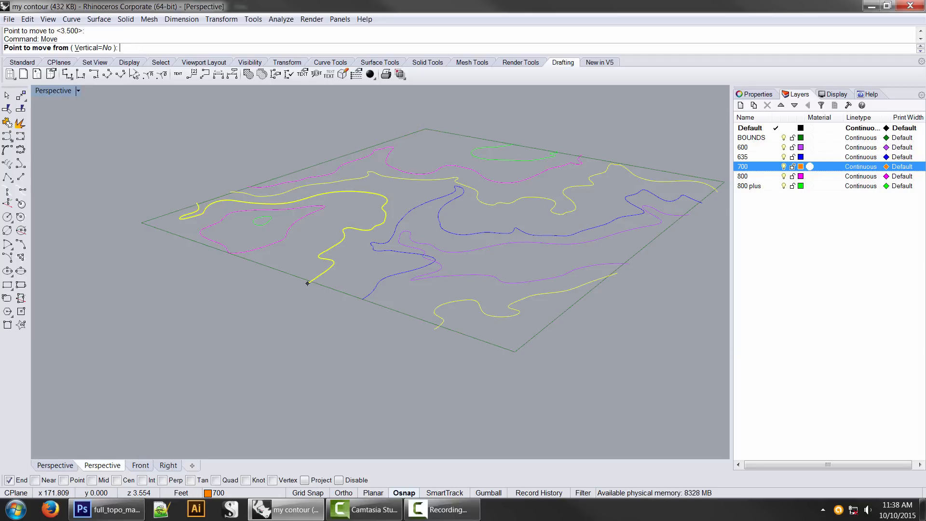
left_click(309, 284)
type("r0")
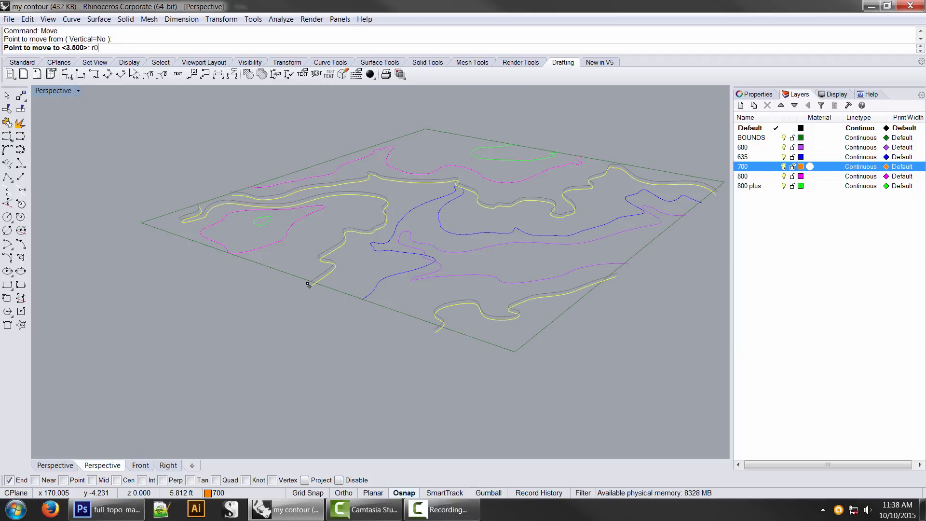
type(",10")
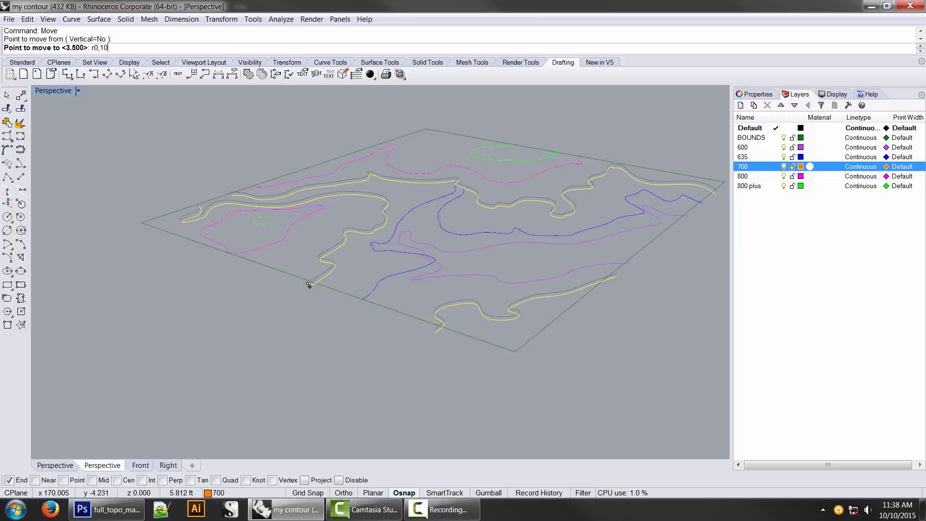
key("Return")
- Move both layer 800 contours by the relative offset r0,20' from a point on the closed contour
right_click_drag(309, 286, 340, 323)
right_click_drag(366, 270, 338, 317, "shift")
left_click(242, 389)
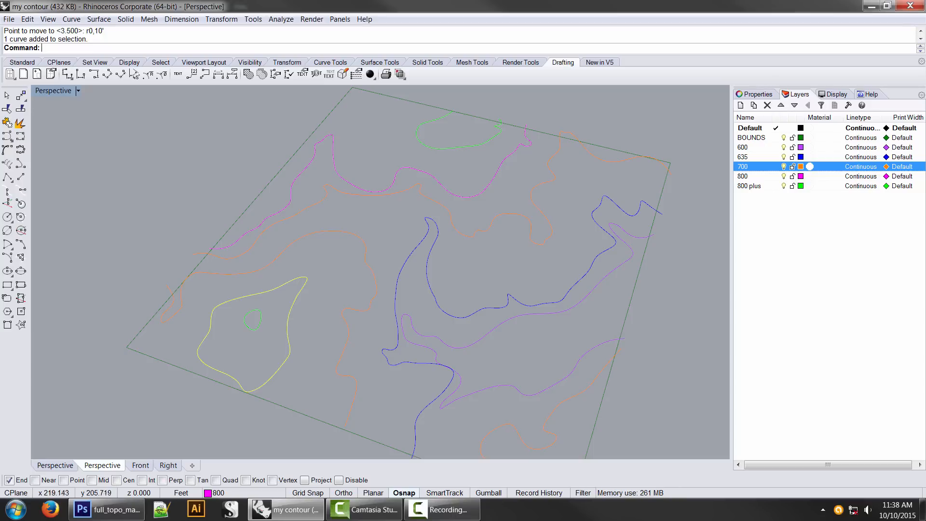
key("Escape")
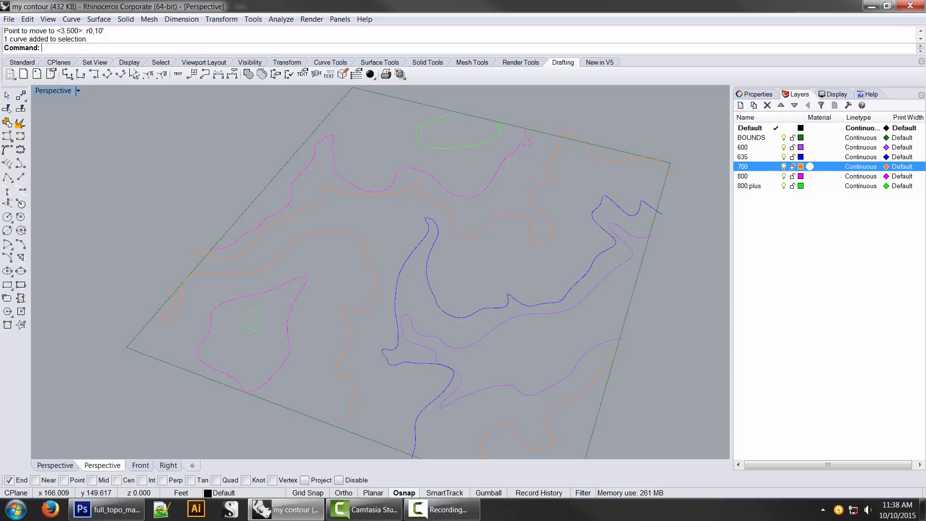
left_click(493, 183)
left_click(245, 391, "shift")
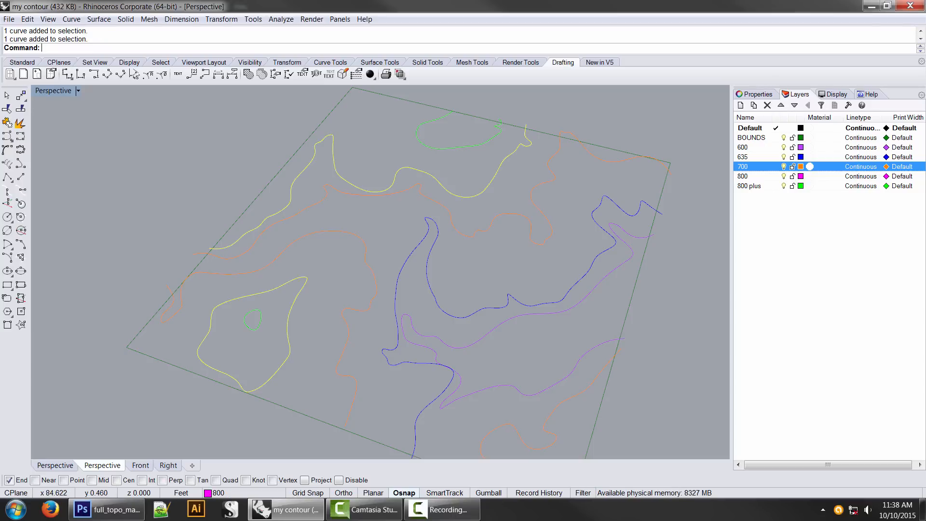
type("move")
key("Return")
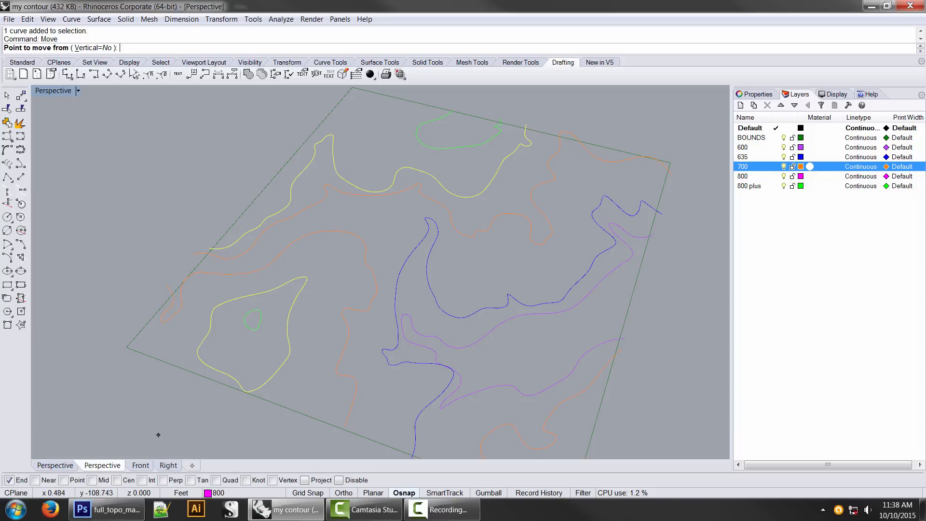
left_click(266, 291)
type("r0,20'")
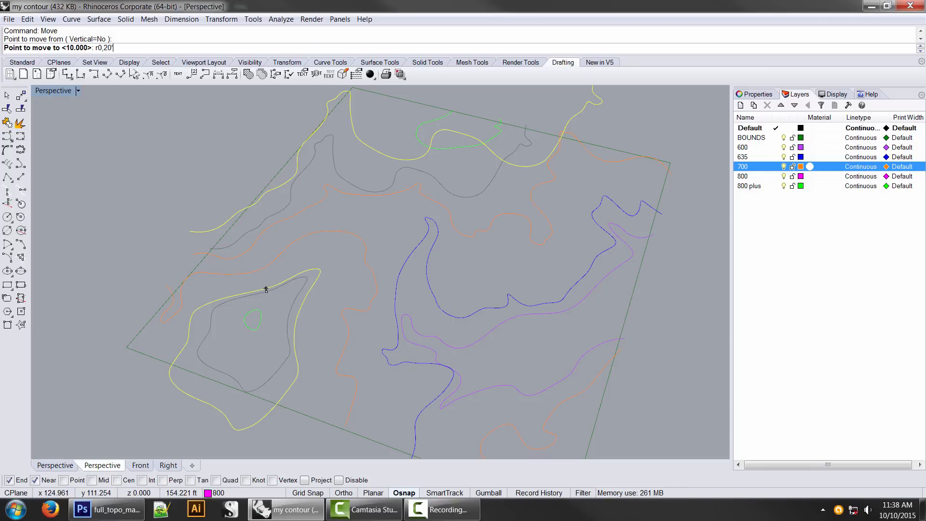
key("Return")
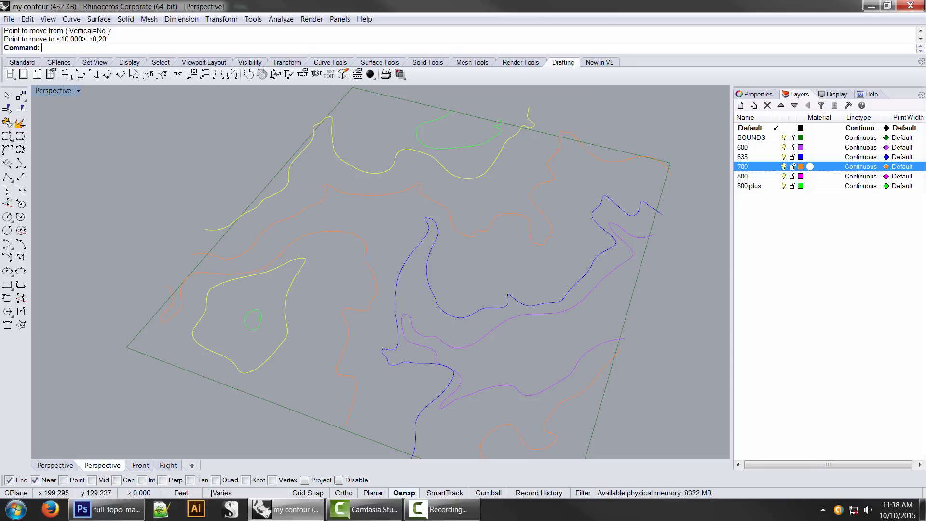
- Temporarily show the background topographic map and examine the elevation labels of the two summits above 800
right_click_drag(380, 308, 362, 295)
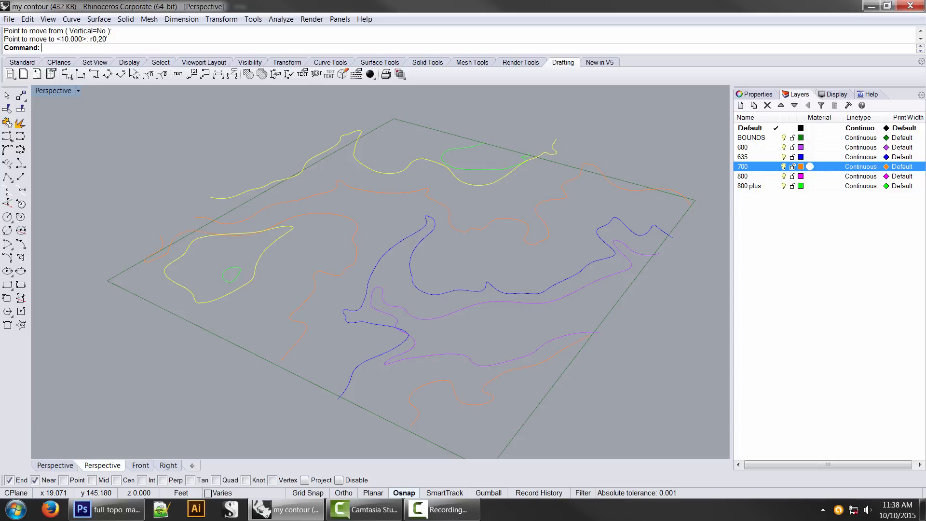
left_click(48, 19)
mouse_move(135, 174)
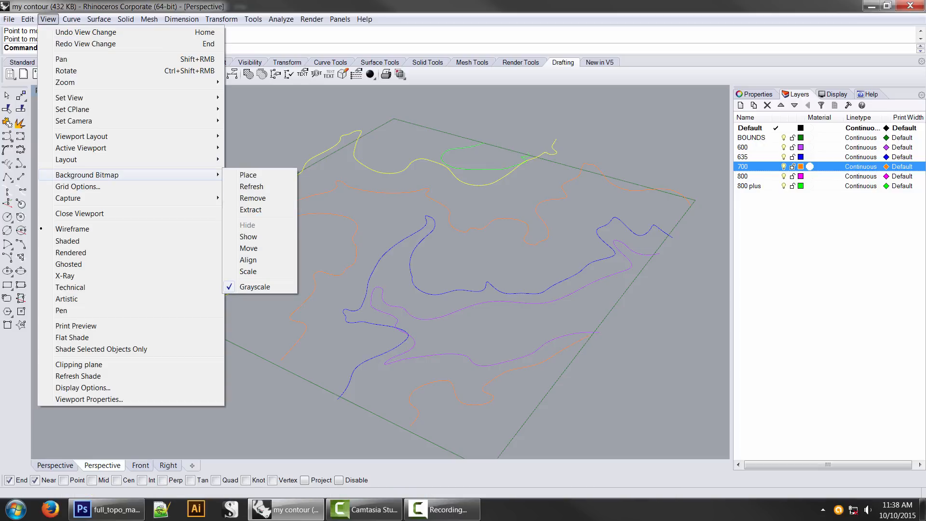
left_click(249, 236)
right_click_drag(350, 326, 415, 400)
right_click_drag(215, 406, 350, 245, "shift")
scroll(336, 272, "up", 20)
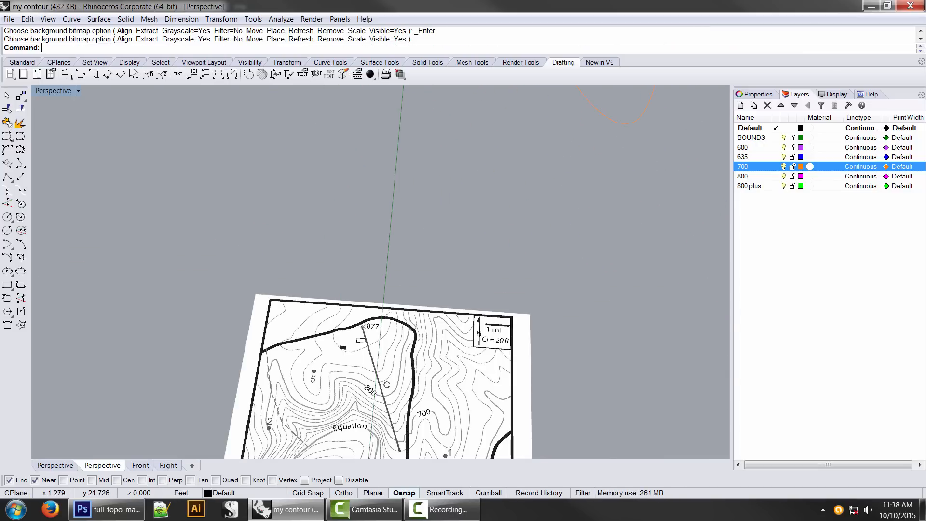
right_click_drag(408, 328, 461, 114, "shift")
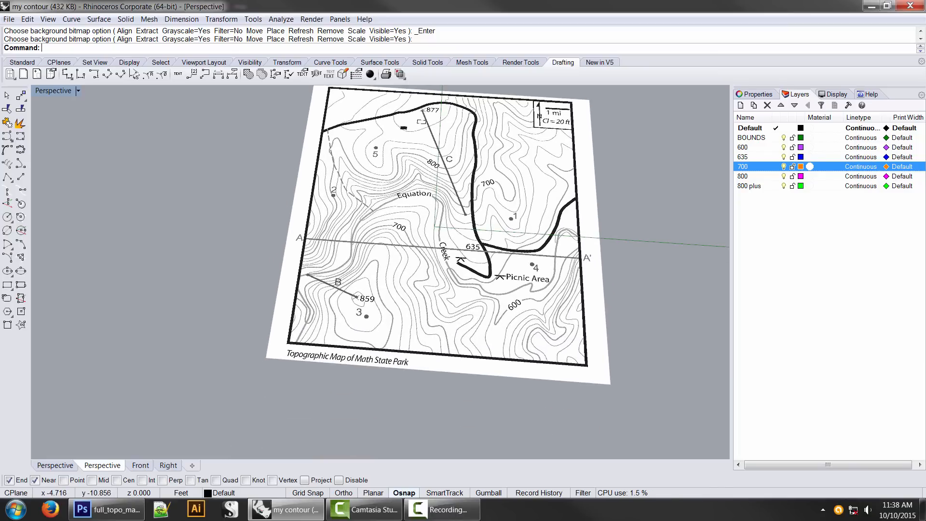
right_click_drag(480, 196, 316, 154)
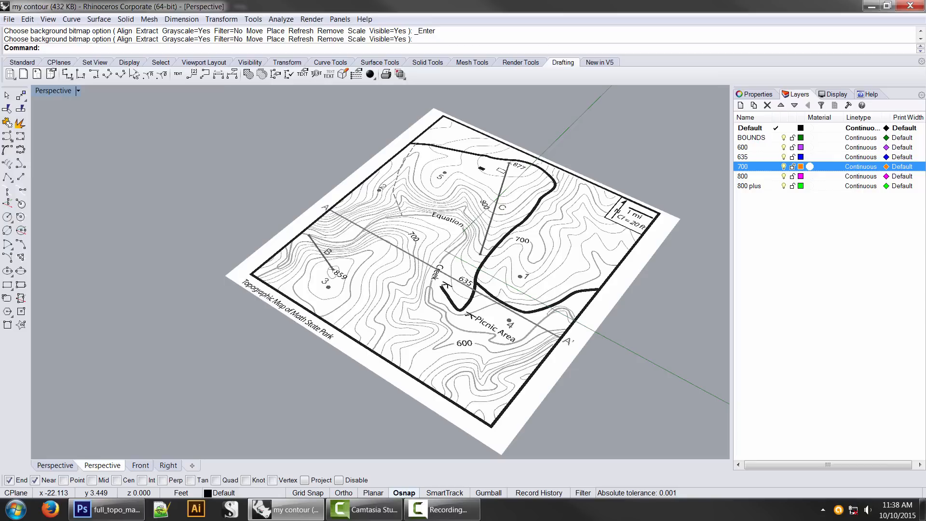
left_click(48, 19)
mouse_move(87, 175)
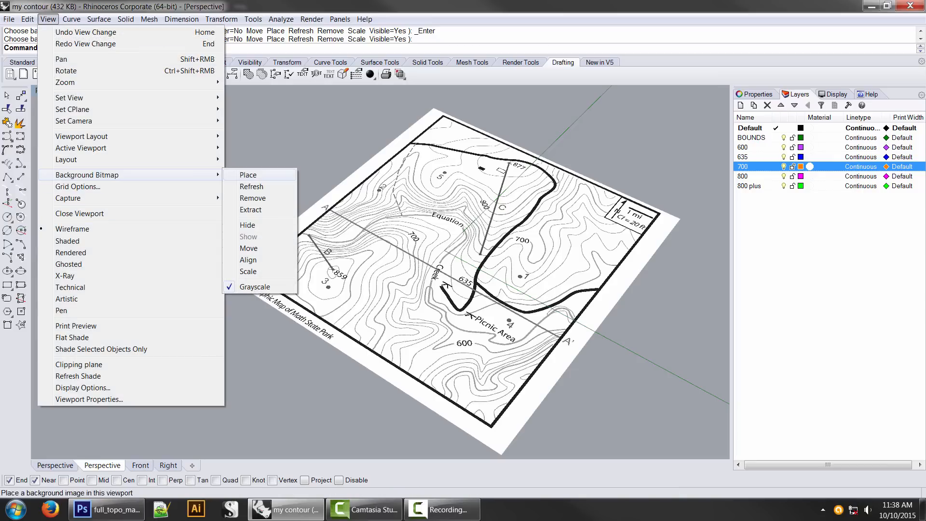
left_click(248, 225)
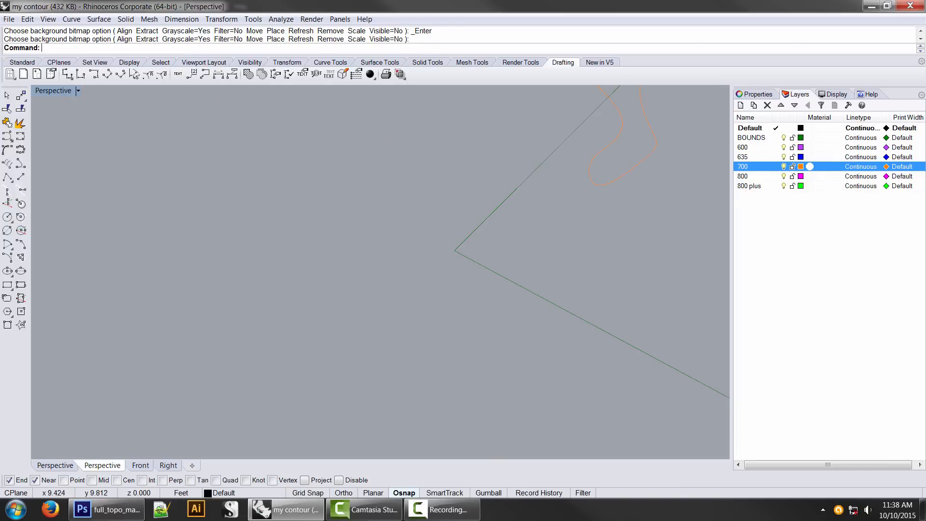
- Select the open layer 800 plus contour at the boundary's back edge
scroll(557, 212, "down", 9)
right_click_drag(557, 213, 238, 343, "shift")
left_click(656, 163)
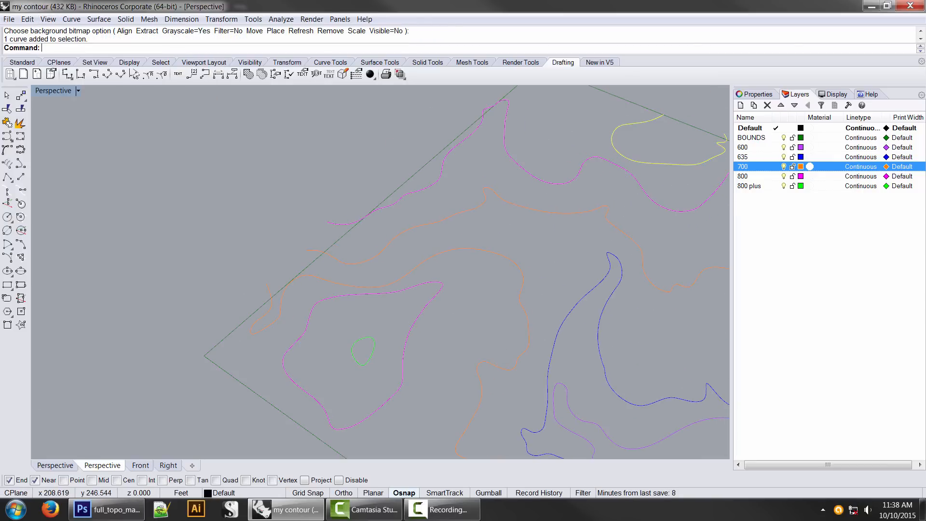
right_click_drag(656, 163, 541, 198, "shift")
type("ove")
key("Return")
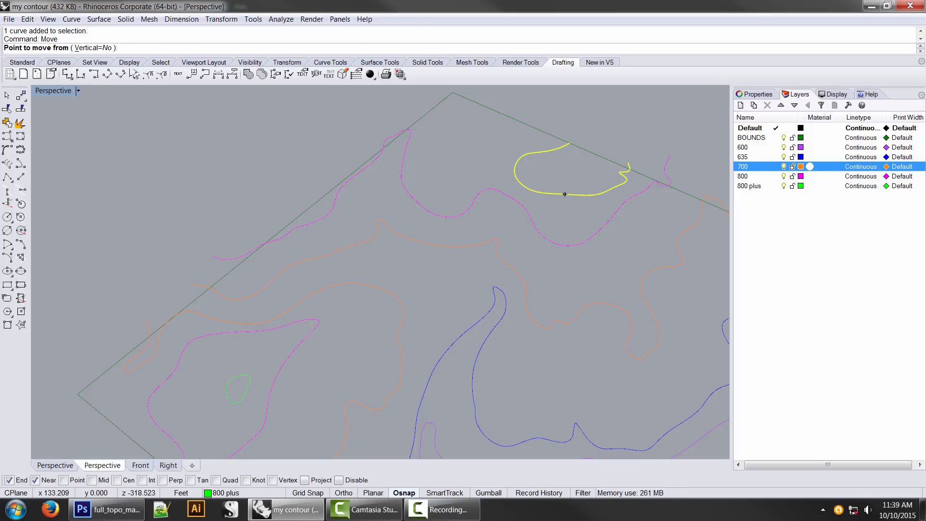
type("r0")
key("BackSpace")
key("BackSpace")
key("BackSpace")
key("BackSpace")
key("BackSpace")
key("BackSpace")
key("BackSpace")
key("BackSpace")
key("Escape")
- Move the selected 800 plus contour by the relative offset r0,27.7' from its endpoint on the boundary's back edge
key("Return")
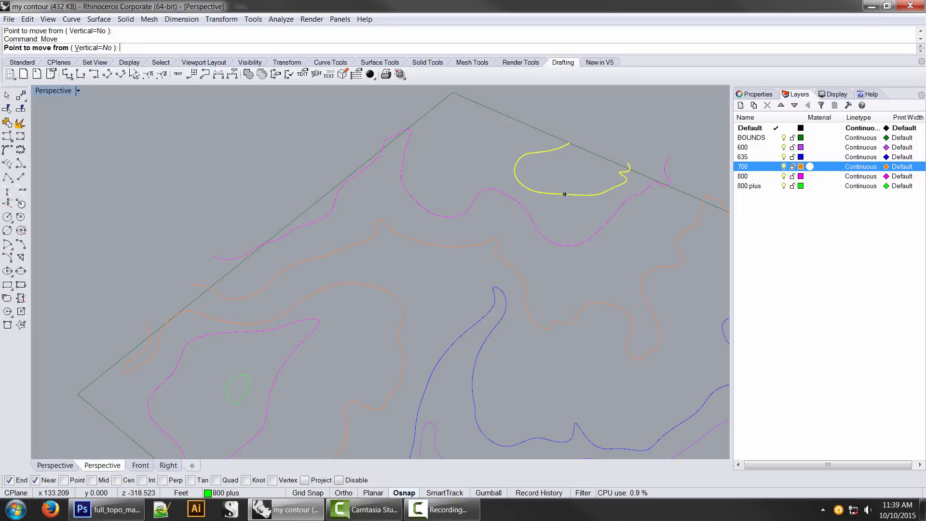
left_click(570, 143)
left_click(570, 143)
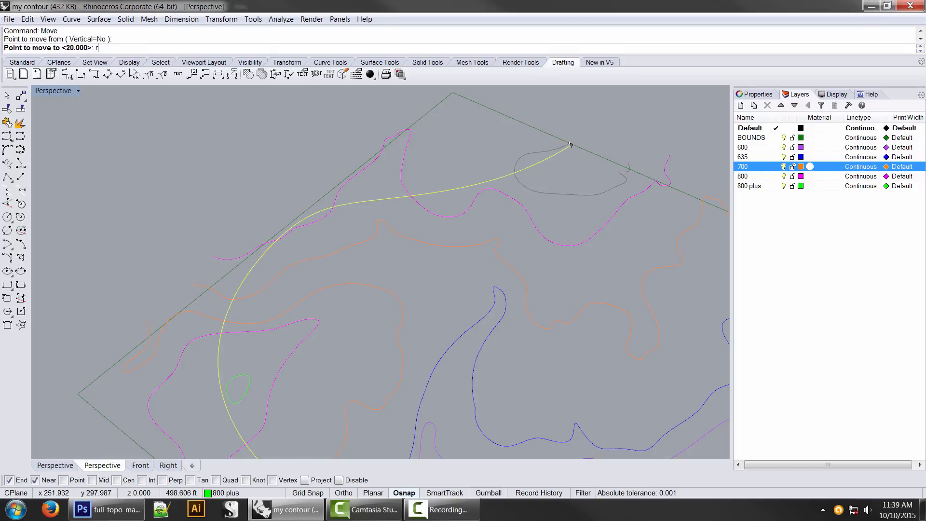
type("r0,27.7'")
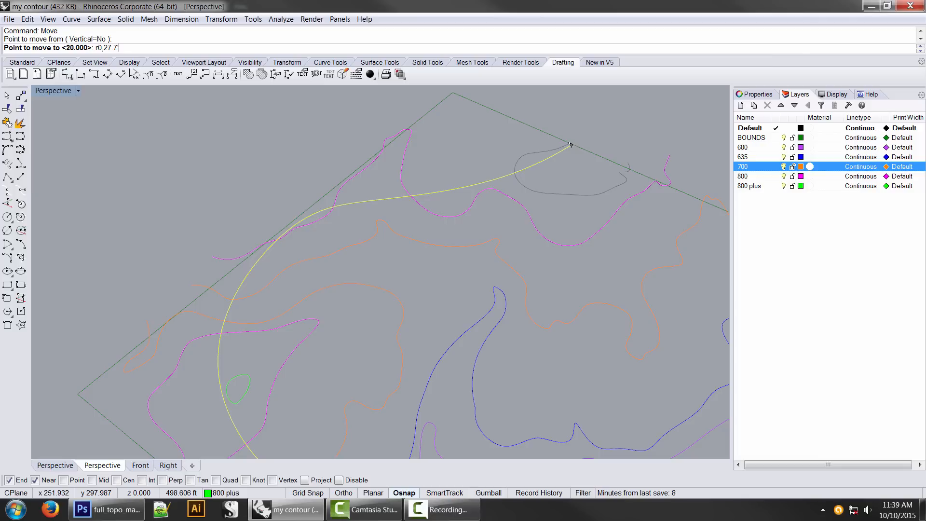
key("Return")
- Move the small closed 800 plus contour by the relative offset r0,25' from a point on the curve
right_click_drag(570, 144, 555, 159)
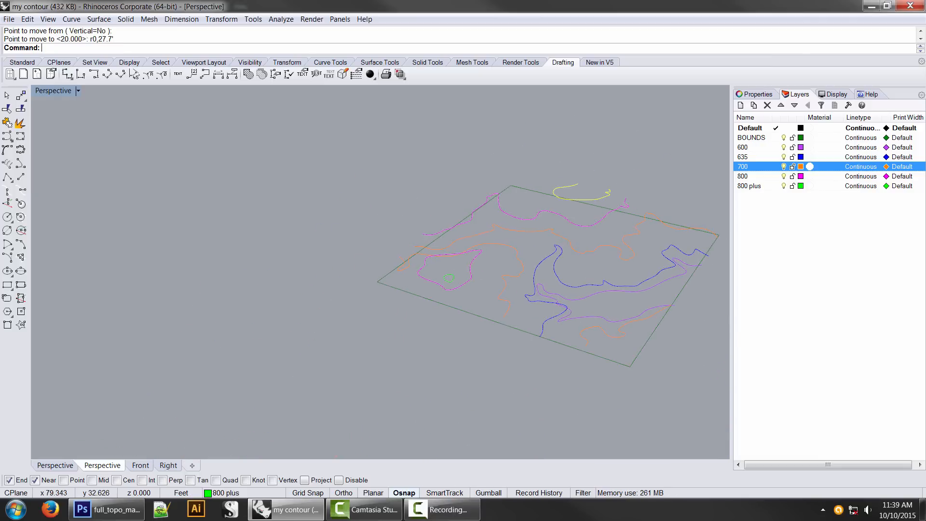
scroll(449, 255, "up", 7)
left_click(462, 275)
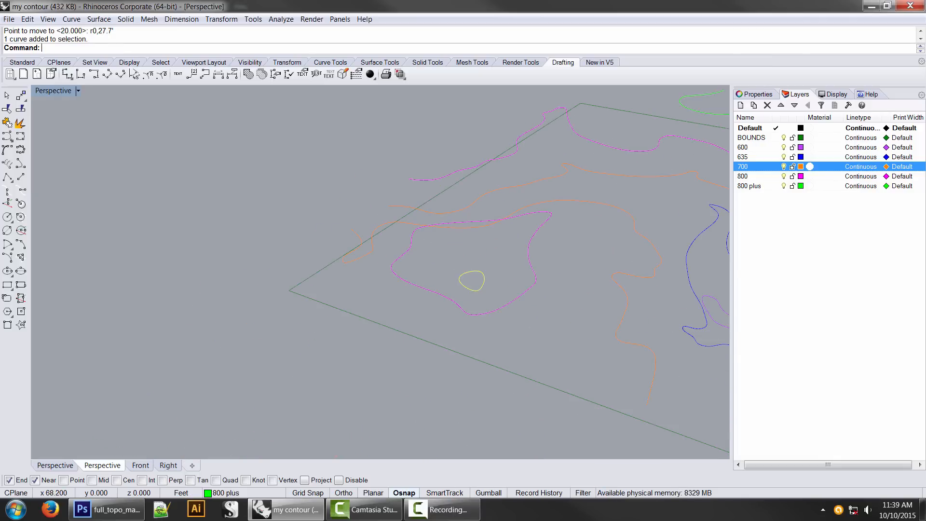
type("Move")
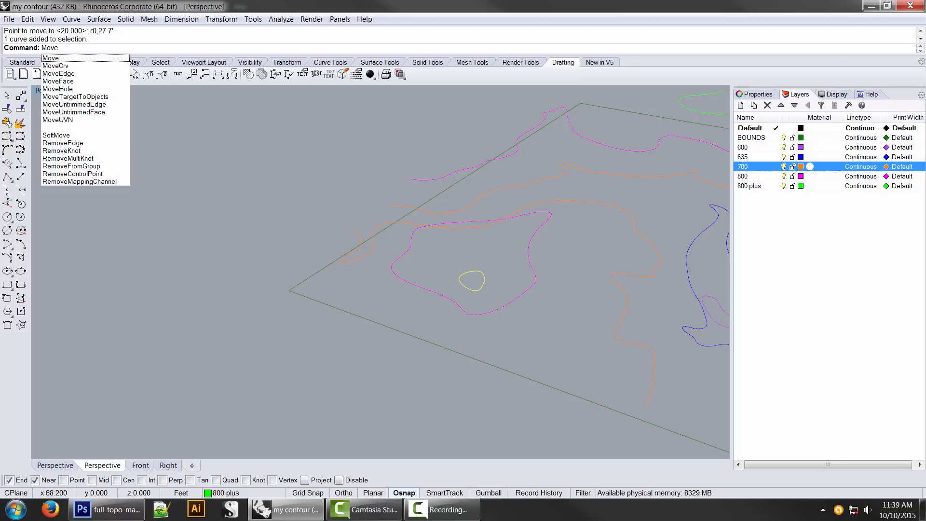
key("Return")
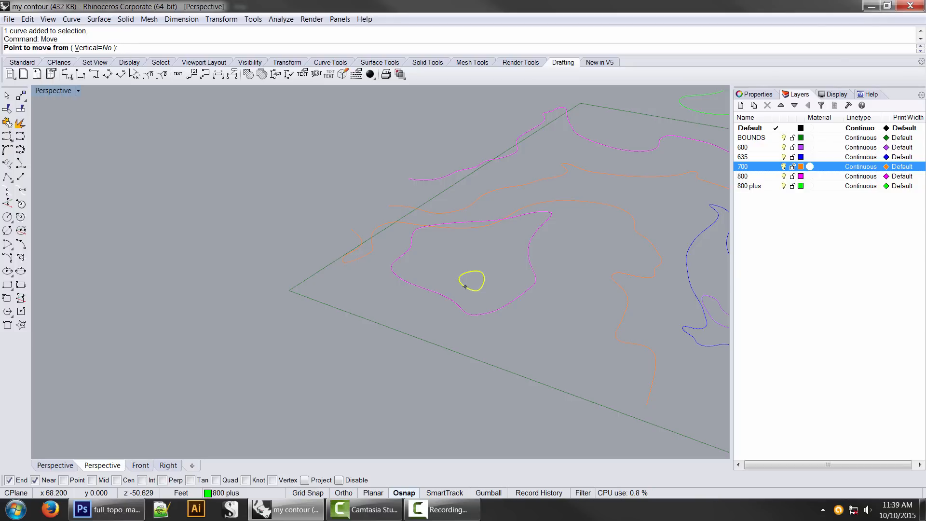
left_click(465, 287)
type("r0")
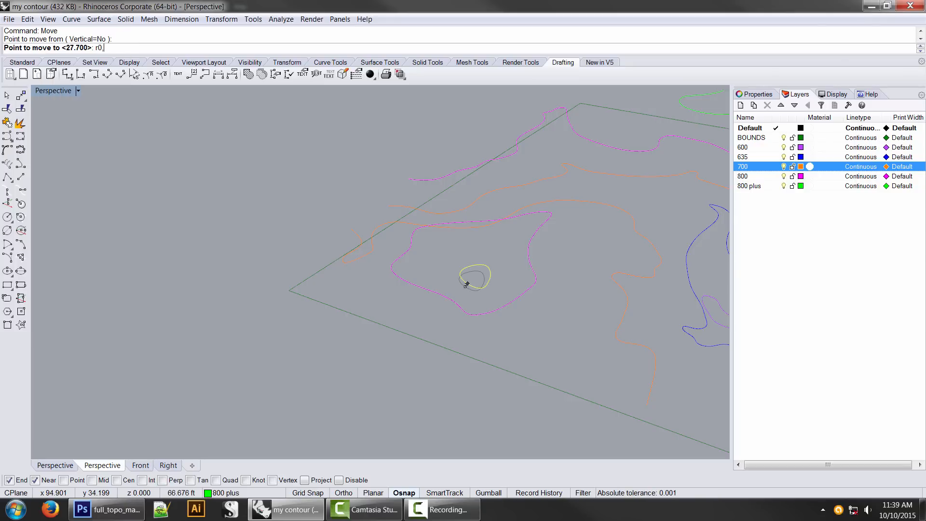
type(",25'")
key("Return")
mouse_move(465, 287)
right_mouse_down()
mouse_move(464, 198)
mouse_move(465, 294)
right_mouse_up()
scroll(482, 241, "down", 5)
right_click_drag(530, 270, 415, 294, "shift")
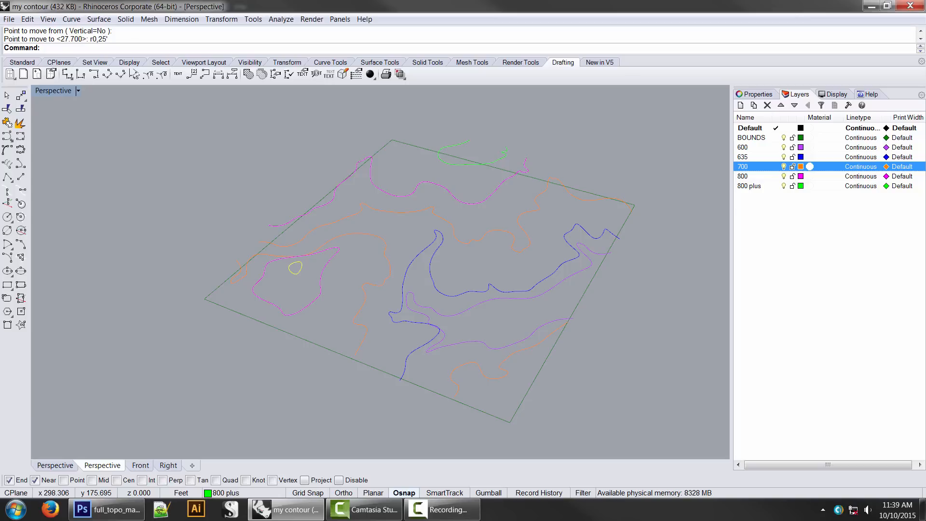
- Switch the viewport to the Top view so the whole contour boundary is seen in plan
right_click_drag(415, 289, 458, 343)
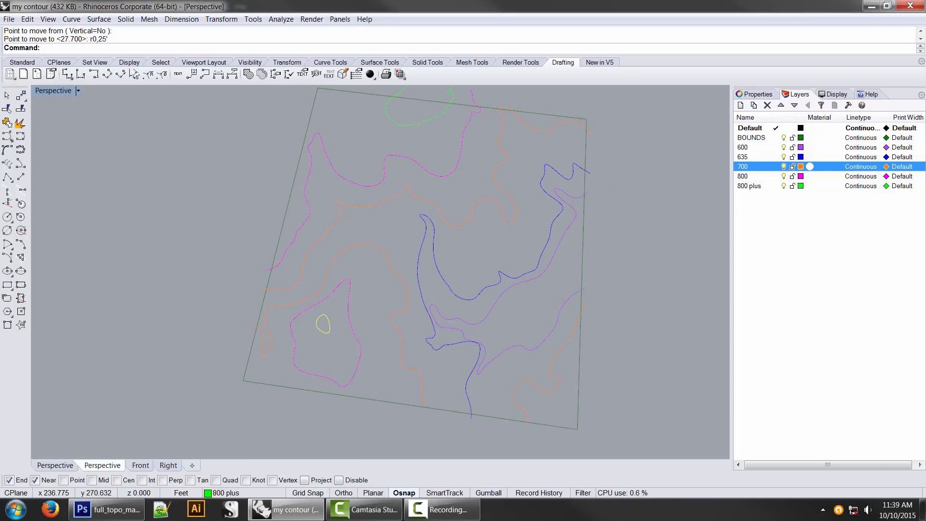
type("top")
key("Return")
right_click_drag(556, 237, 555, 267)
scroll(554, 277, "down", 2)
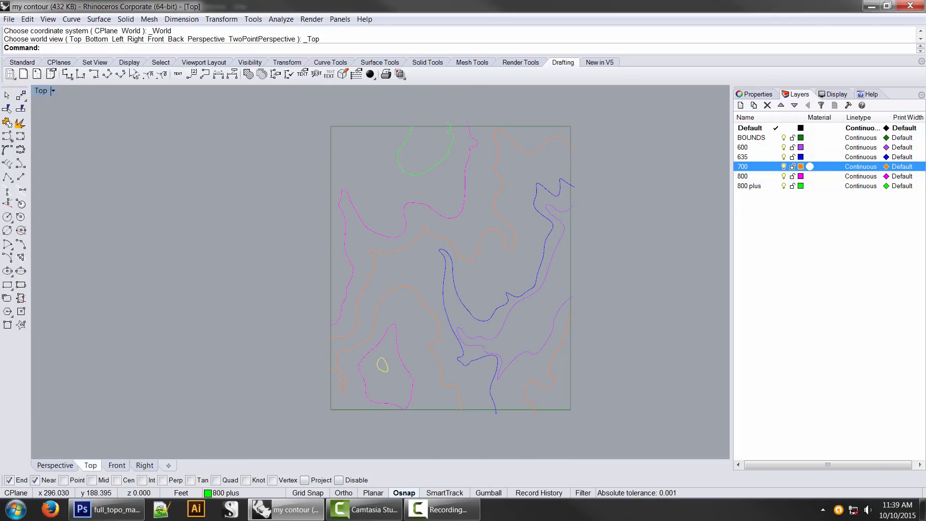
- Enable both ApparentIntersections and ExtendLines for the Trim command and end it without trimming anything
type("trim")
key("Return")
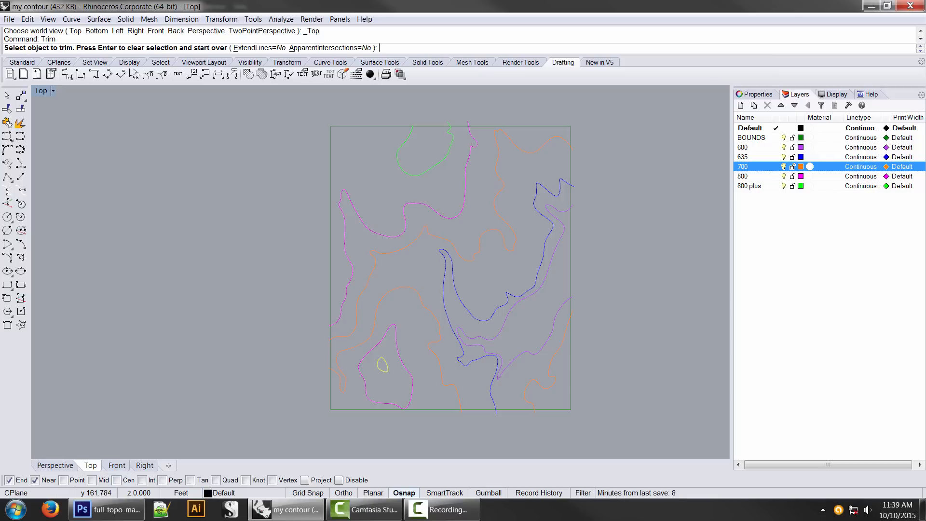
left_click_drag(556, 261, 423, 391)
left_click_drag(341, 149, 346, 141)
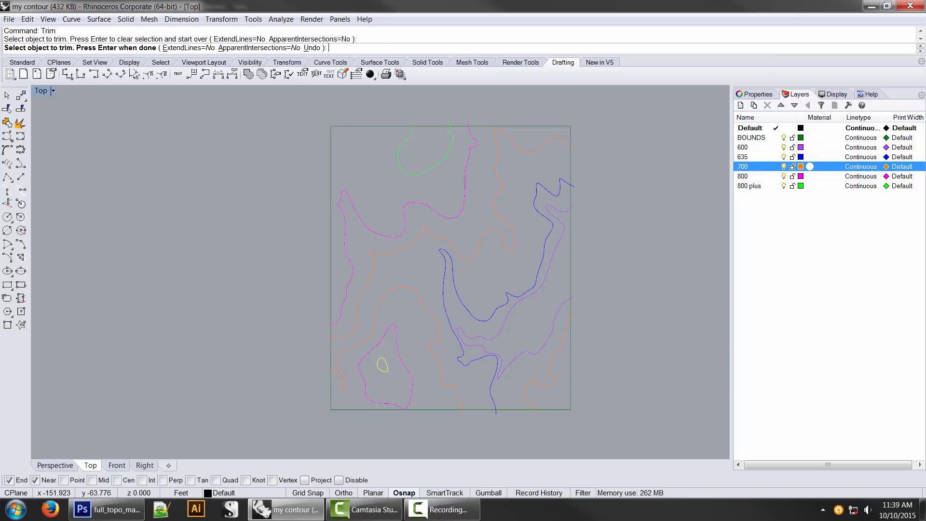
left_click(259, 48)
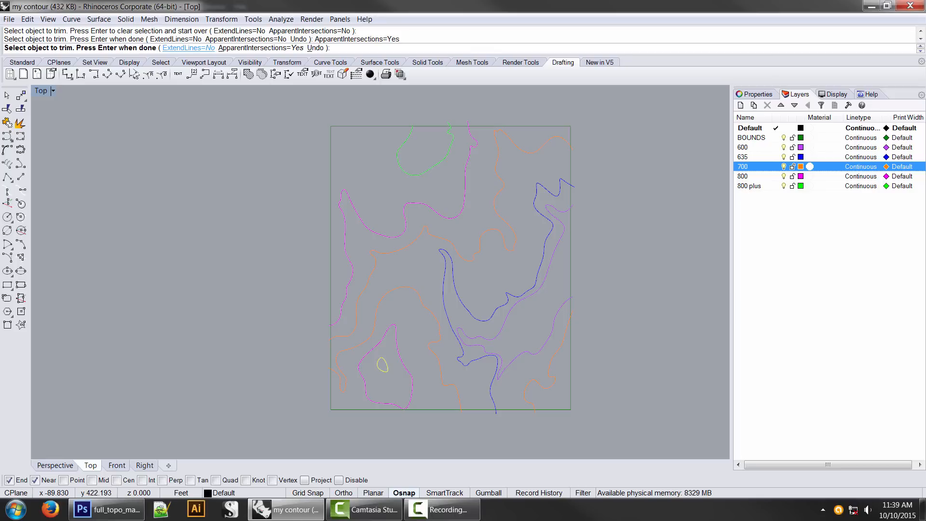
left_click(188, 48)
key("Return")
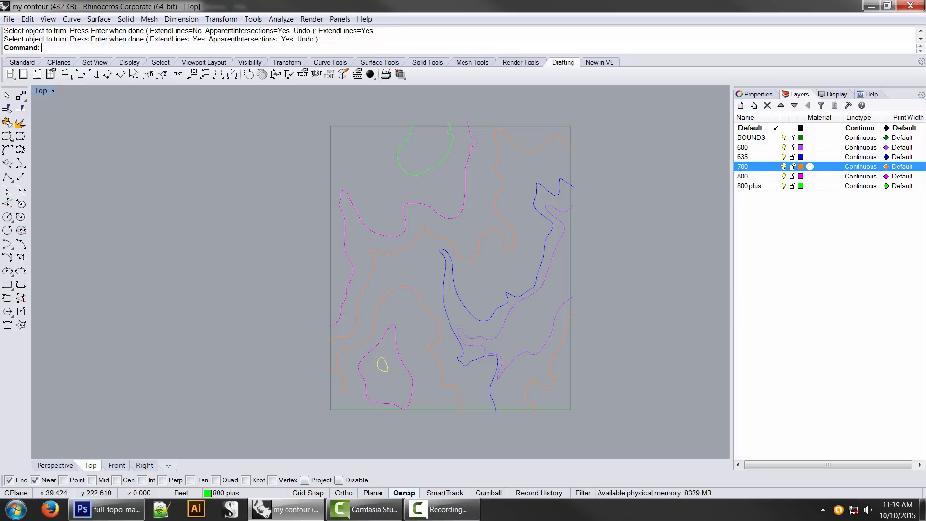
key("Return")
left_click_drag(563, 401, 418, 202)
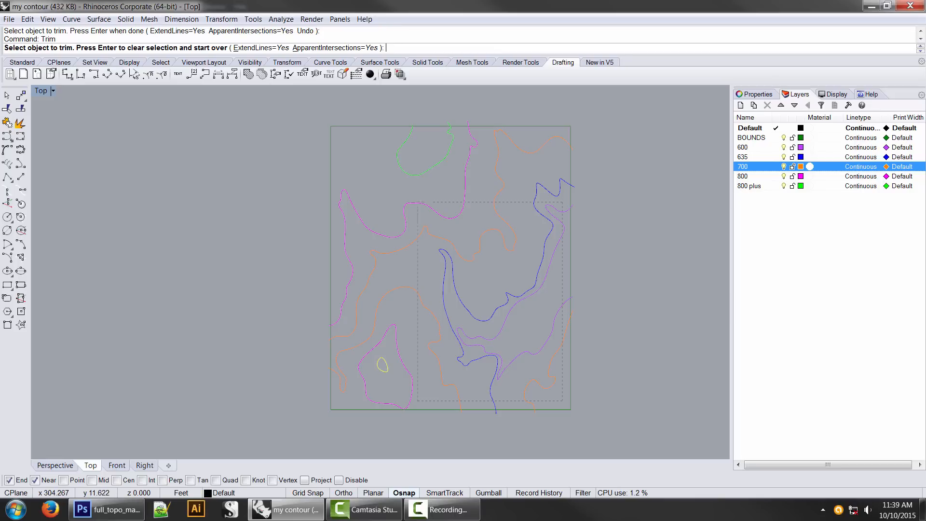
left_click_drag(356, 140, 354, 141)
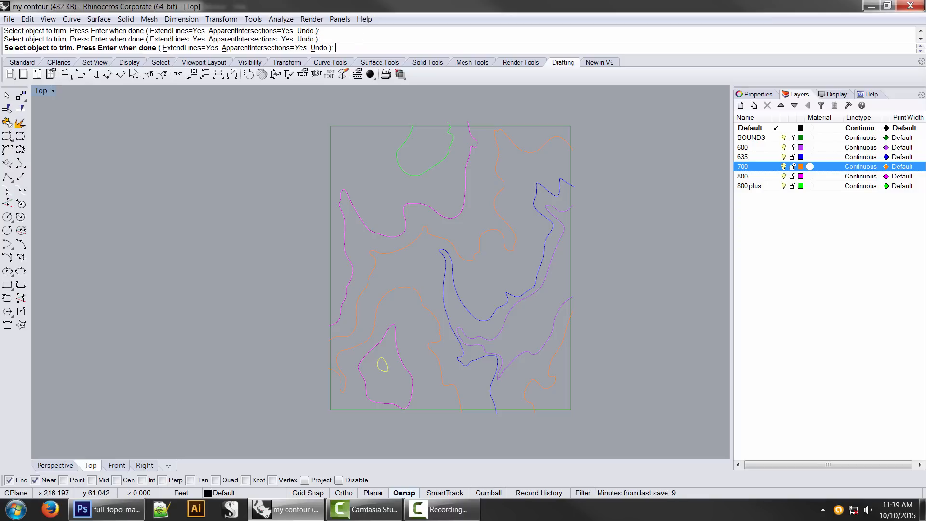
key("Return")
- Try to trim the boundary's upper edge with all the contours as cutting objects, and undo that trim
left_click(543, 252)
left_click(524, 231)
left_click_drag(551, 193, 350, 394)
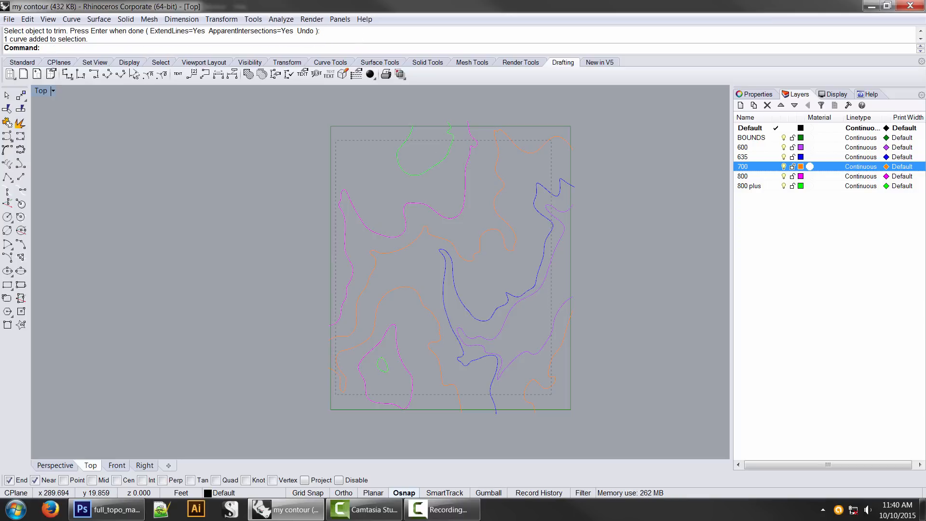
left_click_drag(336, 140, 336, 141)
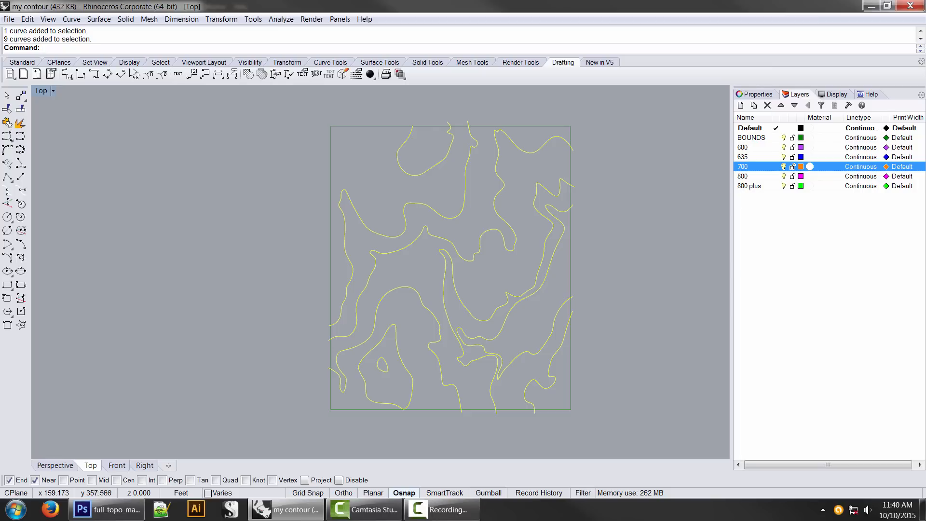
type("trim")
key("Return")
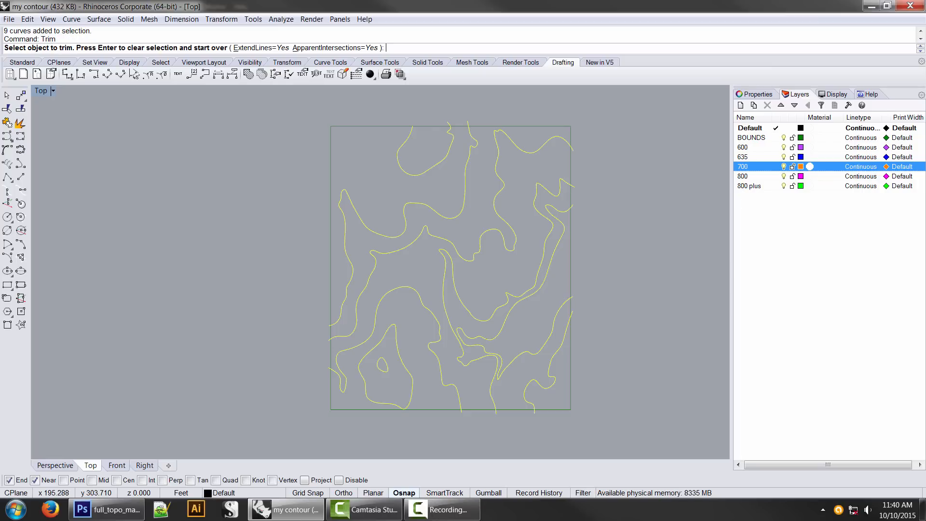
left_click(523, 126)
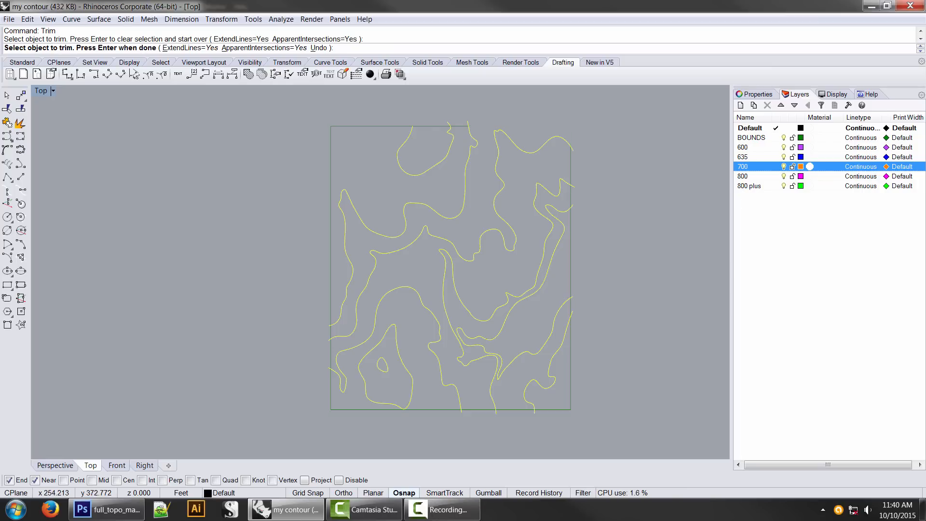
key("ctrl+z")
key("Return")
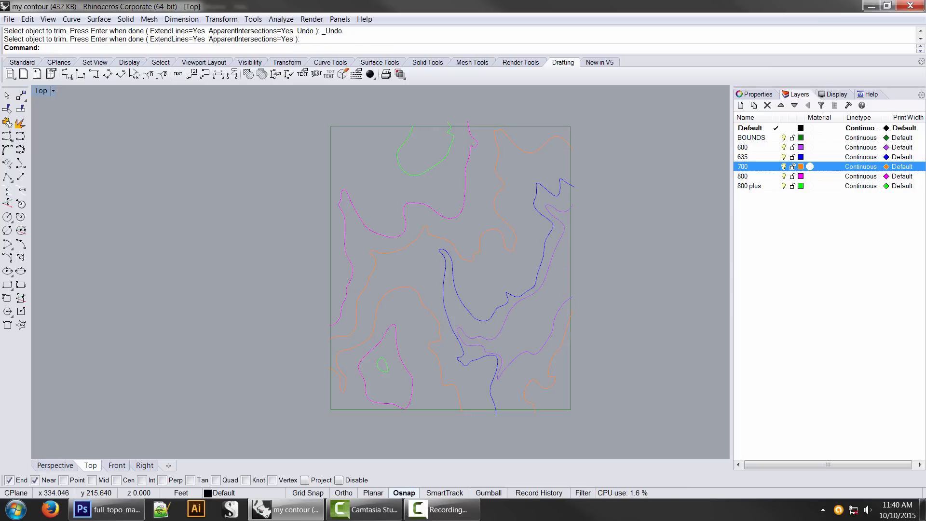
- Using the boundary rectangle as cutting object, trim the 800 and 800 plus contour ends that overshoot its upper edge
left_click(571, 257)
type("Trim")
key("Return")
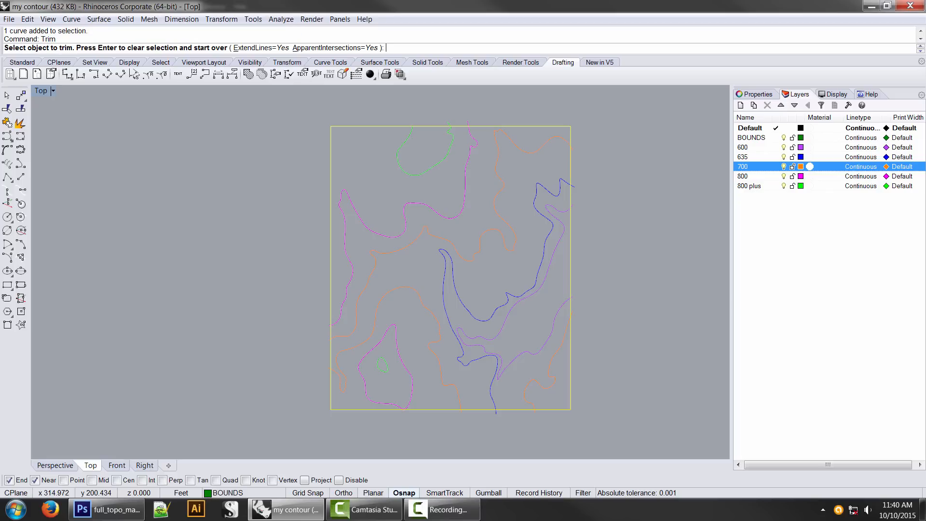
scroll(479, 117, "up", 6)
left_click(458, 129)
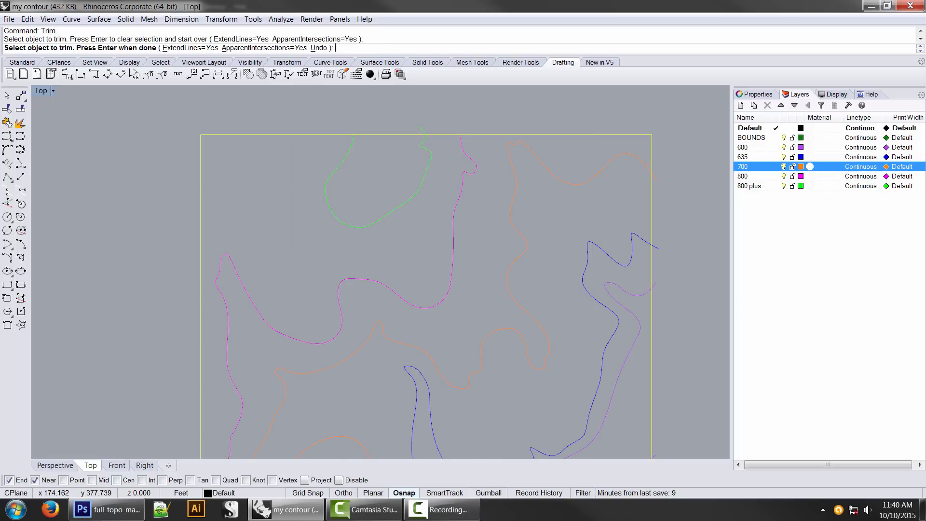
left_click(421, 129)
scroll(358, 139, "up", 20)
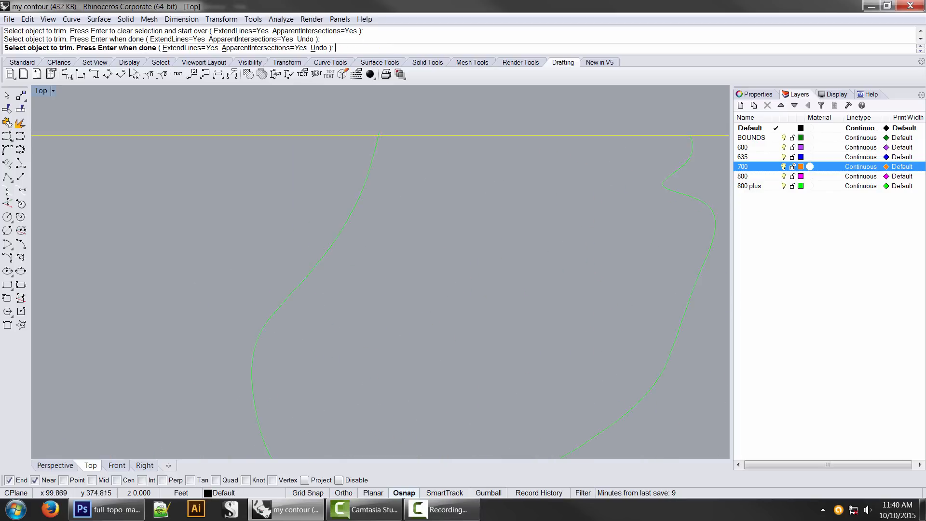
left_click(400, 138)
scroll(483, 162, "down", 20)
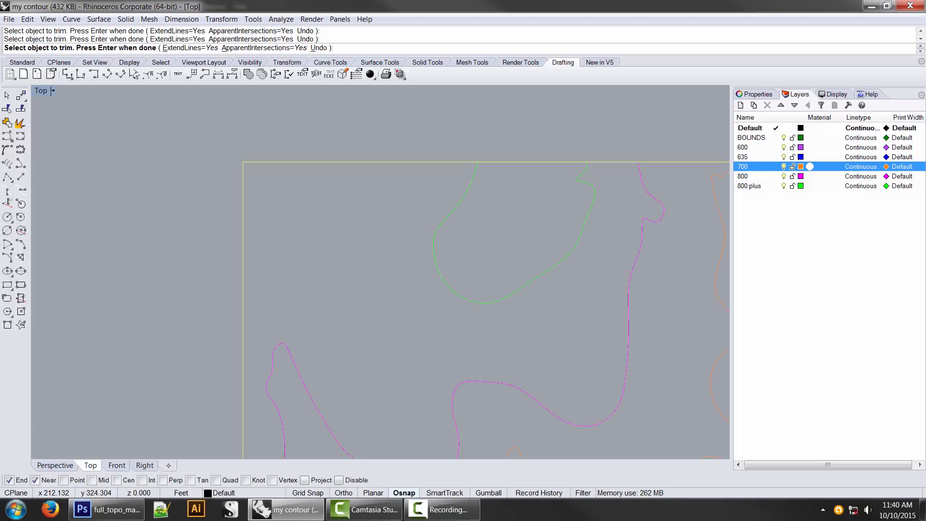
- Trim the 700, 635 and 600 contour ends that extend past the boundary's right edge
right_click_drag(715, 248, 395, 253)
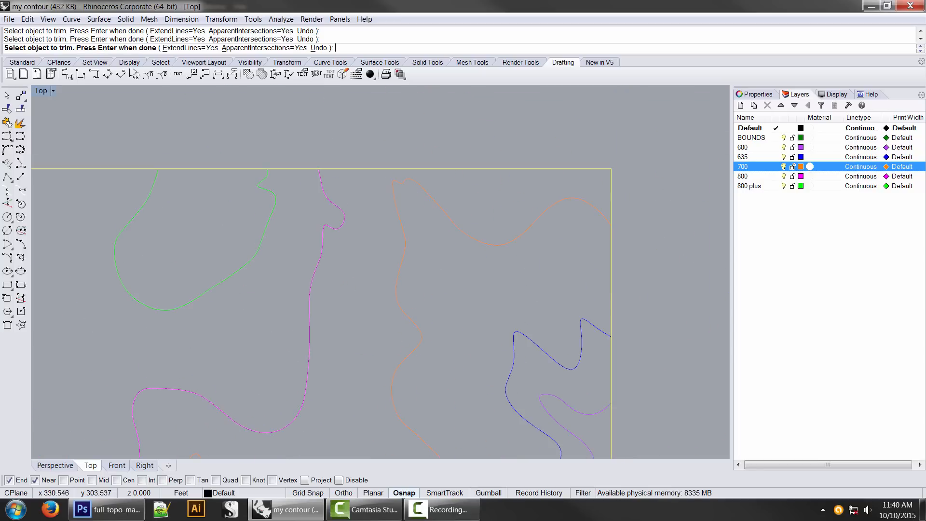
scroll(649, 335, "down", 10)
right_click_drag(649, 430, 601, 241)
scroll(594, 265, "up", 11)
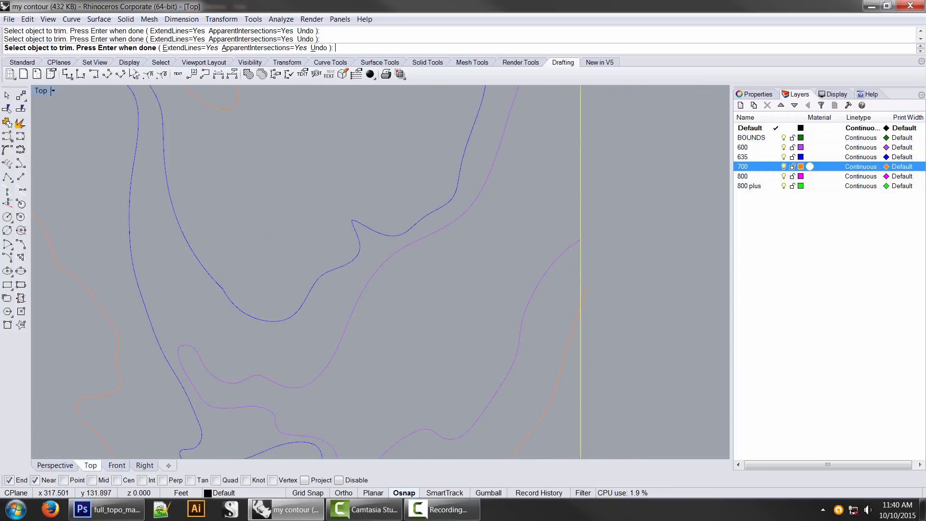
scroll(592, 294, "down", 8)
right_click_drag(511, 452, 523, 393)
scroll(540, 391, "up", 6)
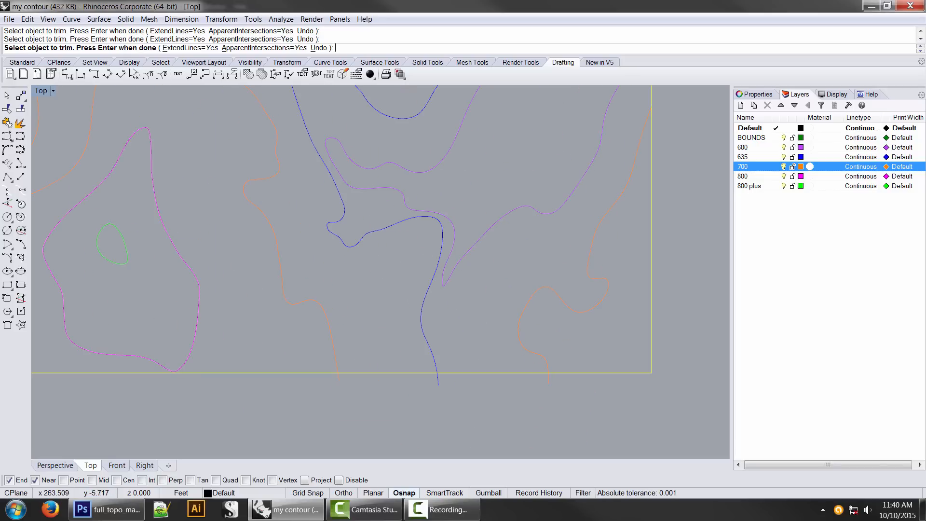
- Trim the contour ends overshooting the boundary's lower and left edges and finish the Trim command
right_click_drag(437, 390, 562, 367)
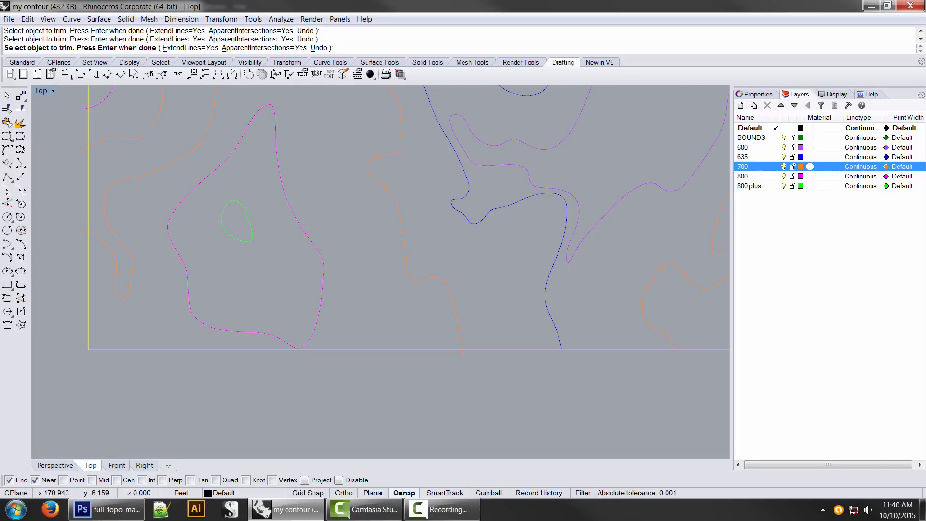
left_click(462, 354)
right_click_drag(273, 285, 430, 294)
right_click_drag(350, 270, 369, 319)
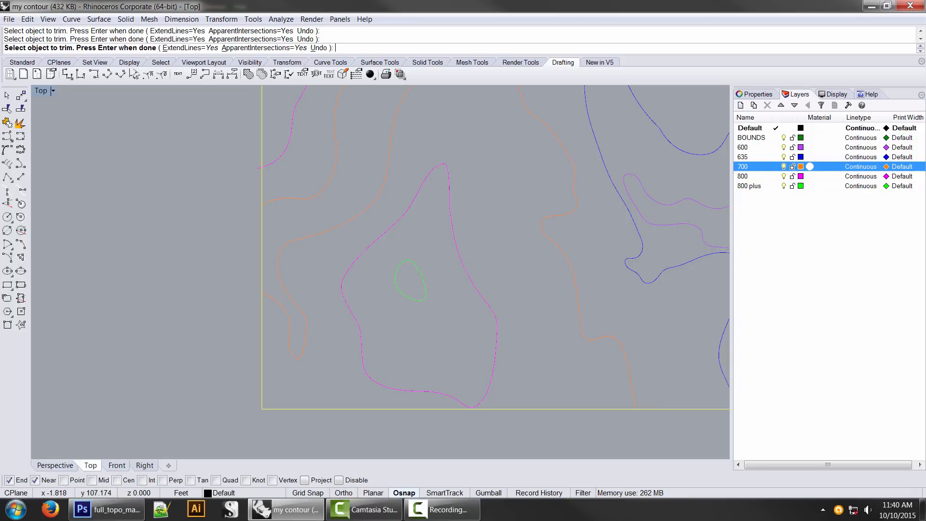
scroll(366, 170, "down", 6)
right_click_drag(367, 169, 343, 432)
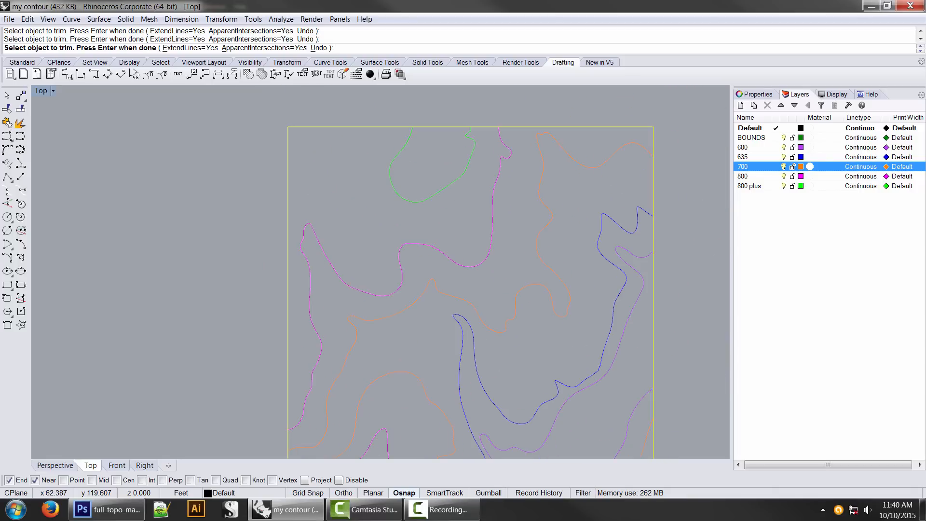
right_click_drag(371, 401, 309, 364)
right_click_drag(364, 259, 358, 254)
key("Return")
scroll(457, 237, "down", 4)
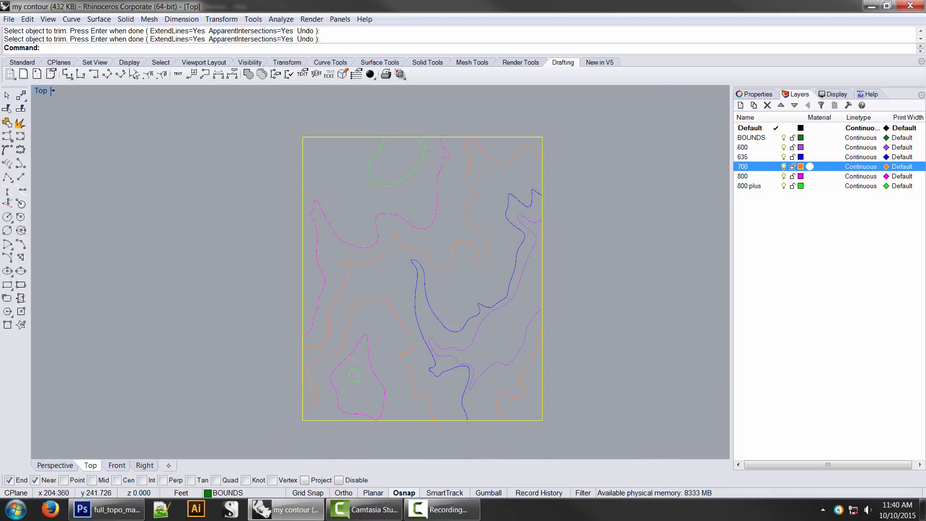
- Deselect the boundary and save an incremental copy of the model
key("Escape")
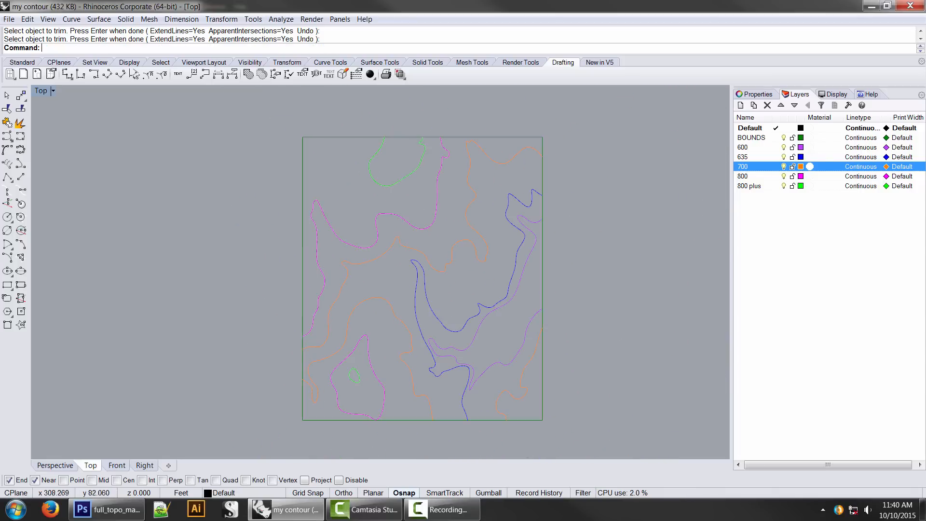
left_click(9, 19)
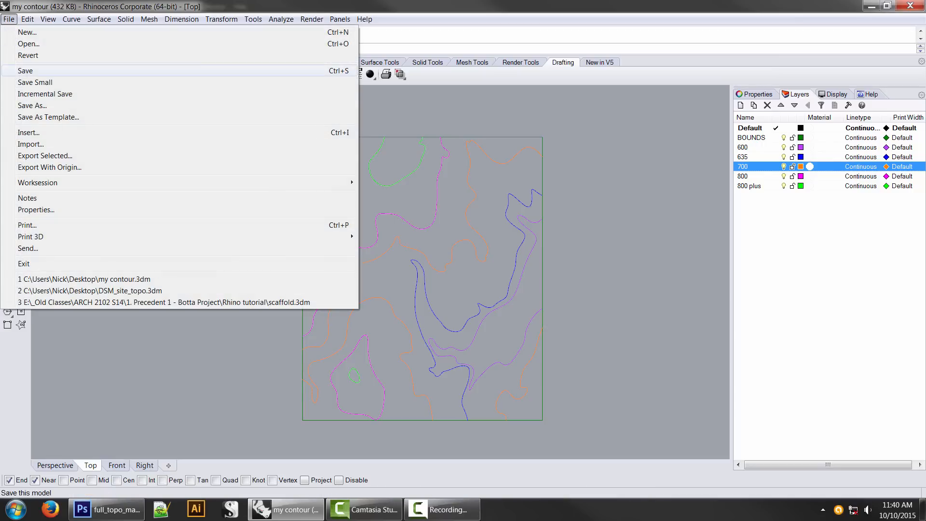
key("Return")
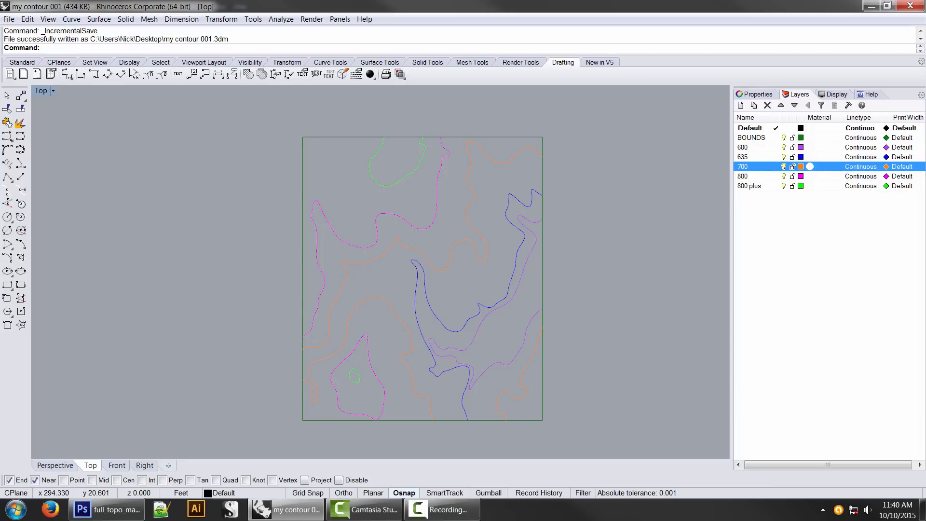
- Select all the contours inside the boundary and turn on their edit points
left_click_drag(527, 404, 348, 229)
left_click_drag(314, 145, 314, 144)
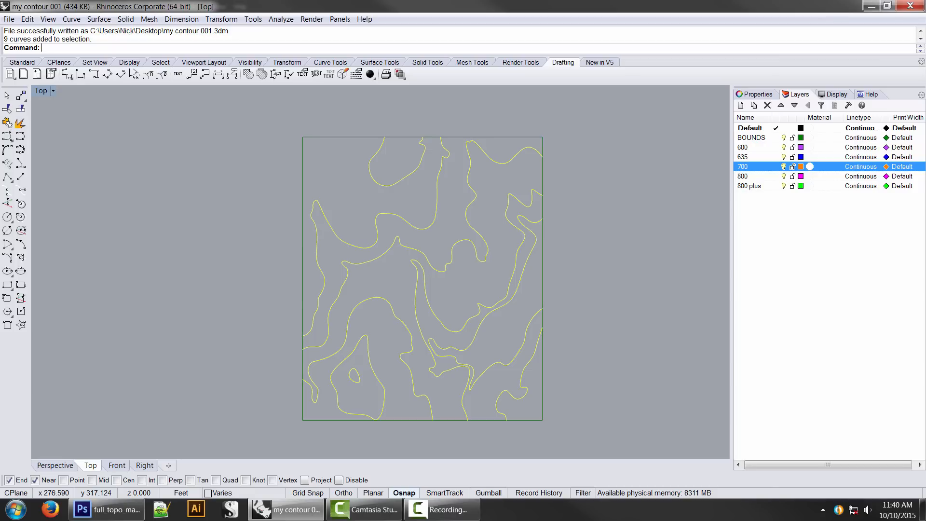
left_click(21, 62)
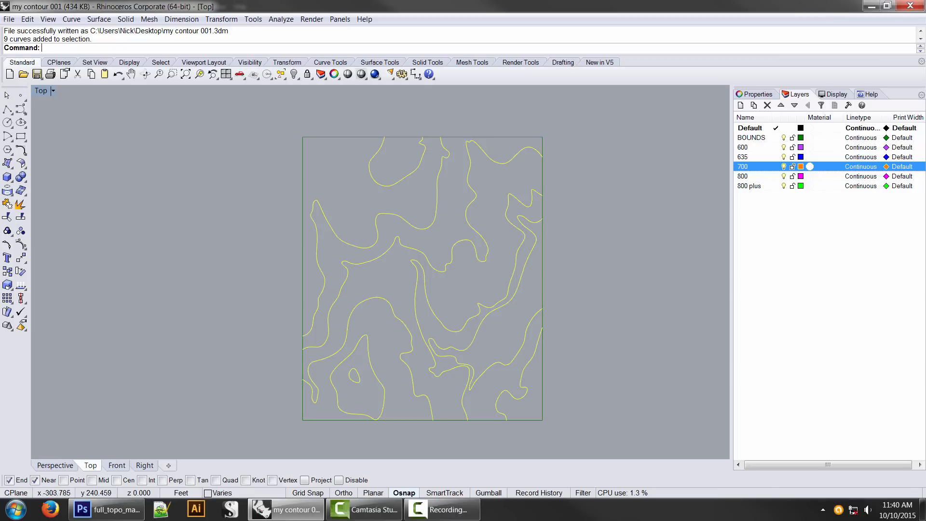
left_click(6, 245)
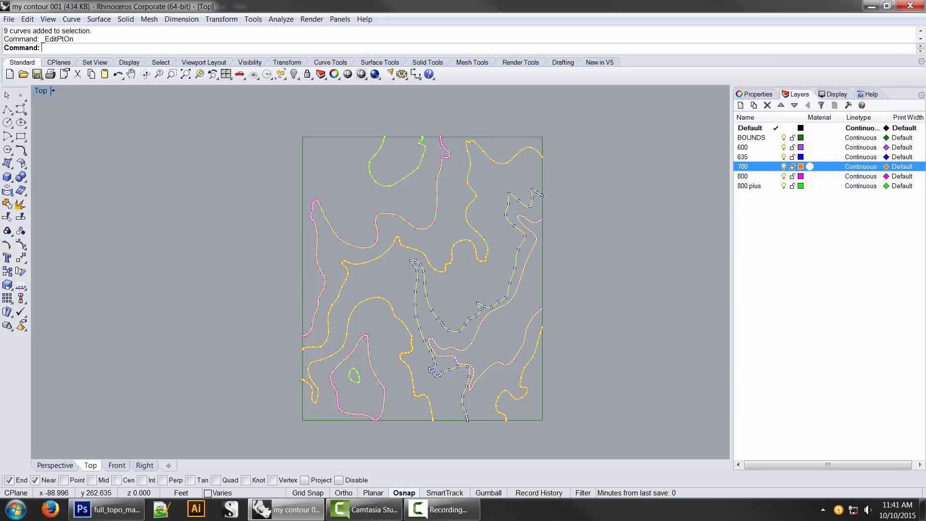
- Deselect the contour curves and select all their edit points with SelPt
key("Escape")
type("SelP")
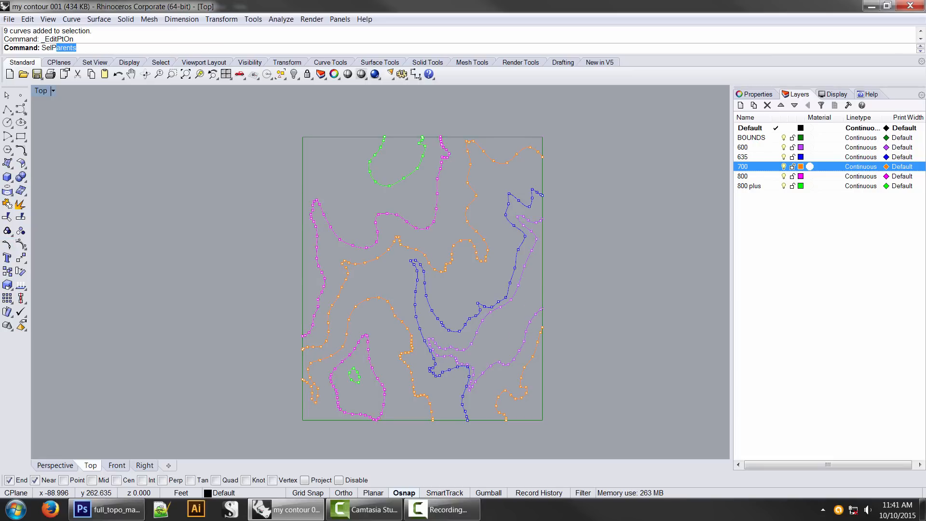
type("ts")
key("Return")
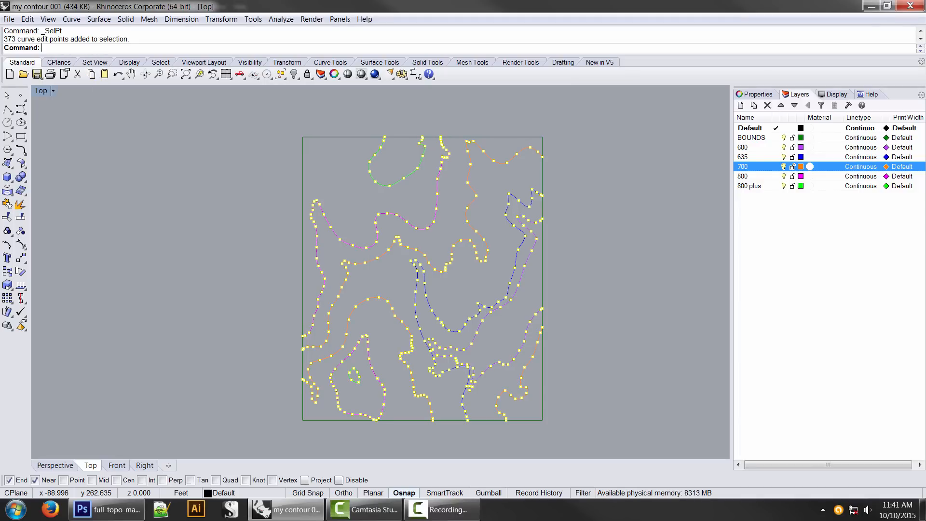
- Create a patch surface from the selected edit points with sample point spacing 1.0, 10 U spans, 10 V spans and stiffness 1
type("Pat")
key("Return")
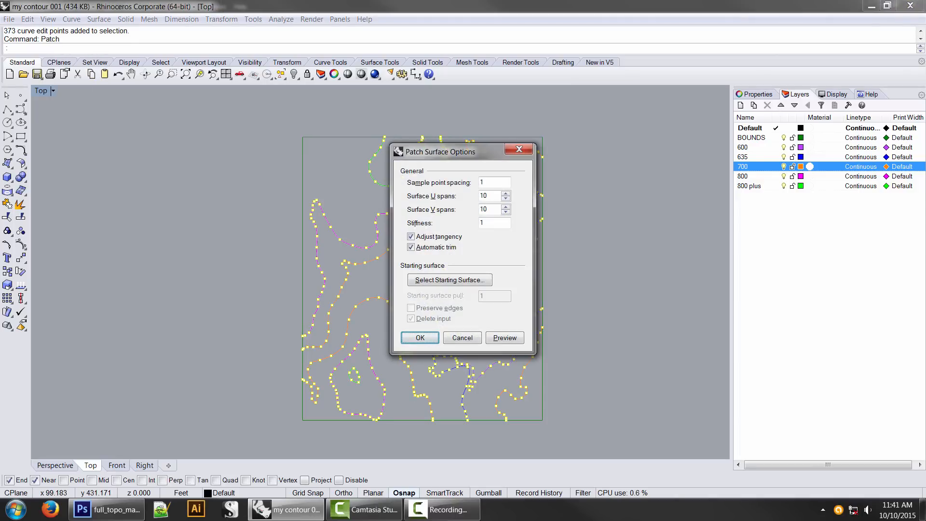
left_click_drag(453, 151, 663, 126)
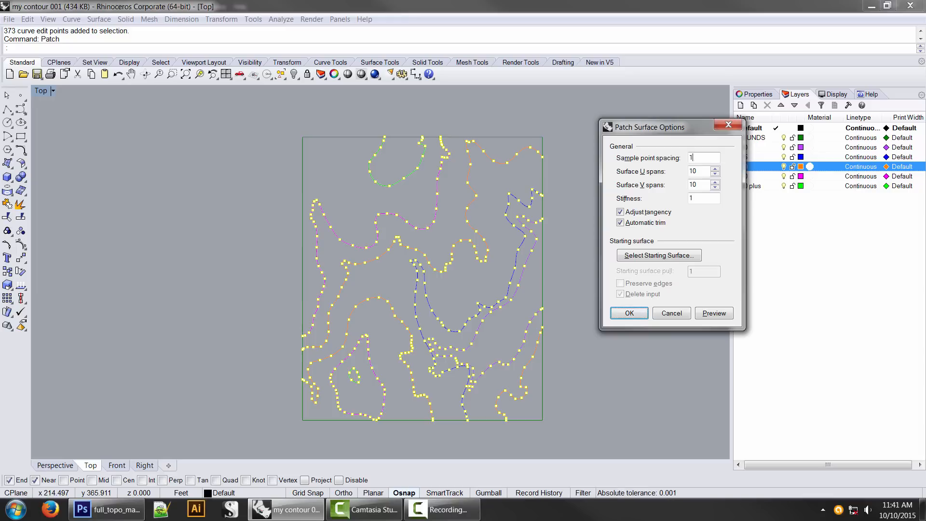
key("Return")
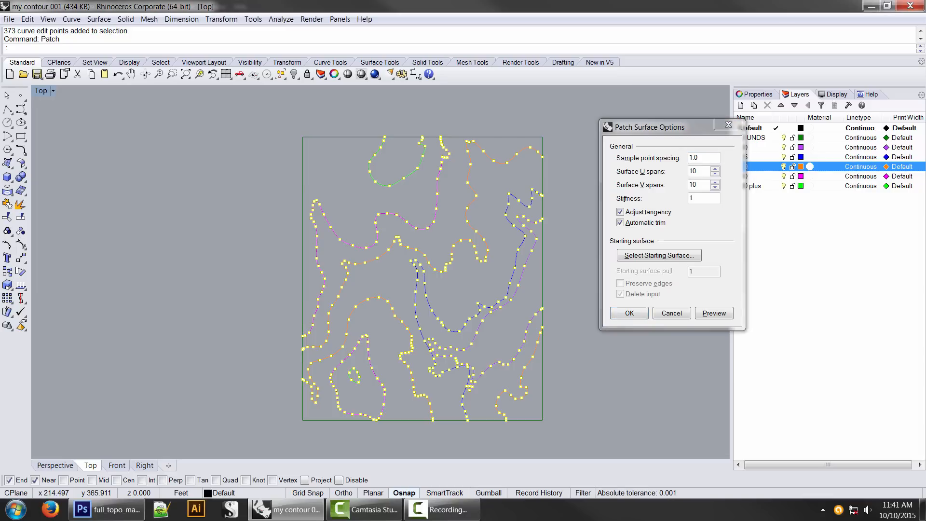
- Set the patch to 20 U spans, 20 V spans, sample point spacing 5.0 and stiffness 2, and preview the surface
double_click(696, 171)
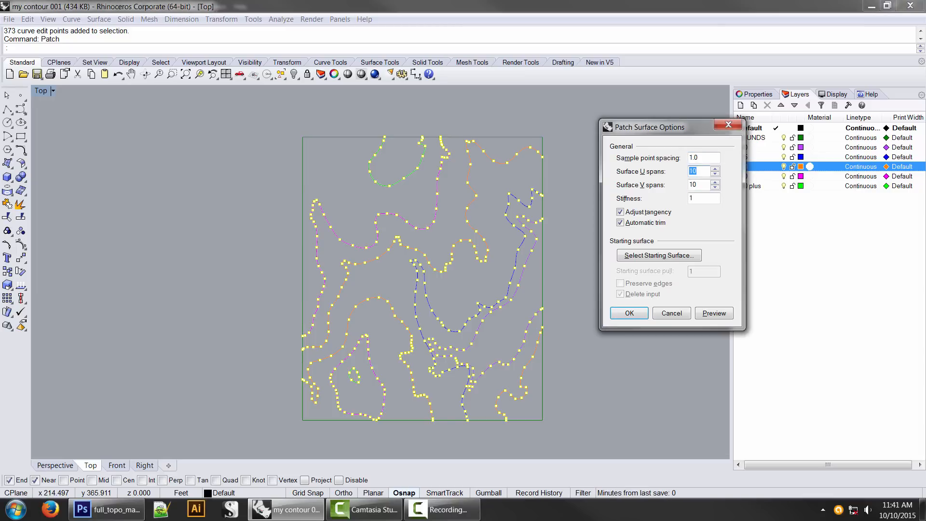
type("2")
key("Tab")
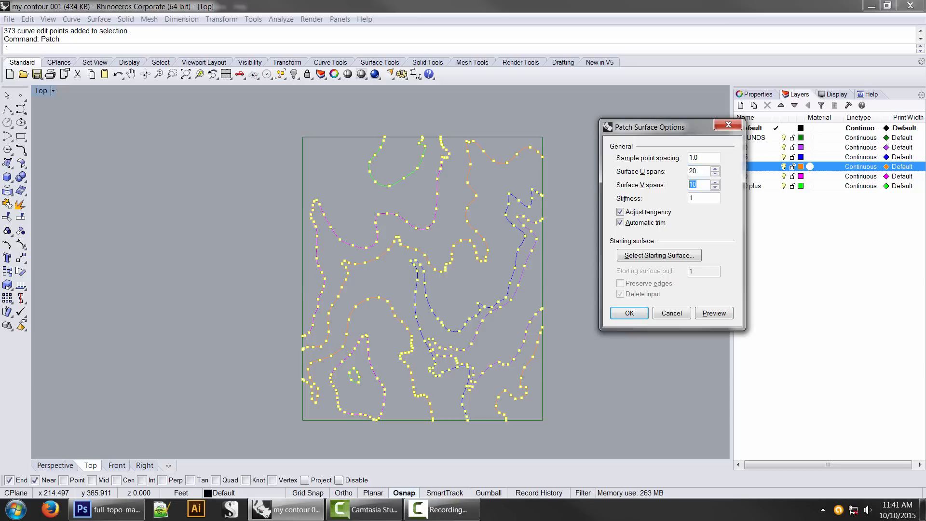
type("20")
double_click(696, 157)
type("5")
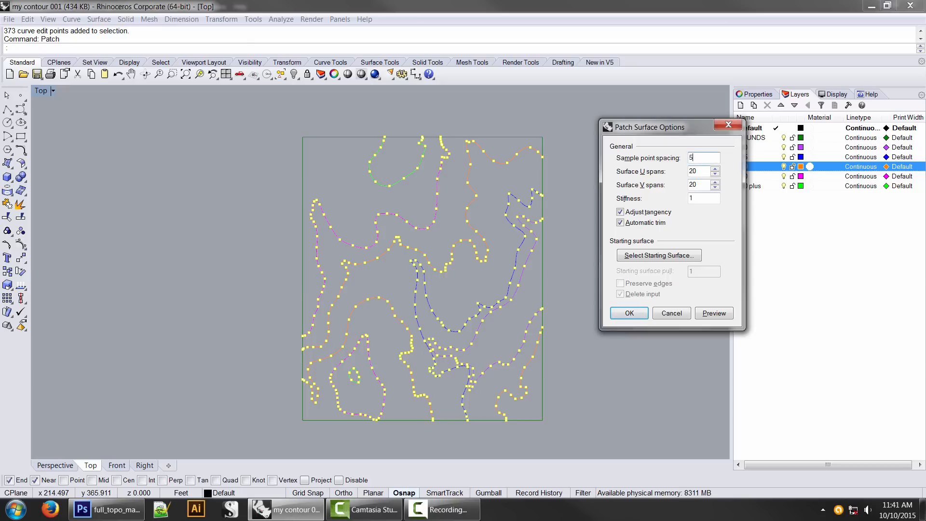
left_click(693, 198)
type("2")
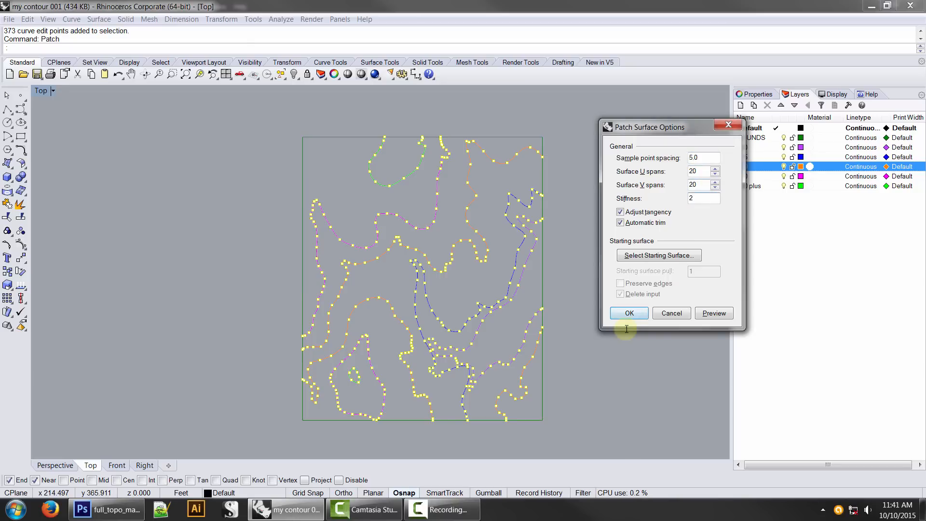
left_click(705, 314)
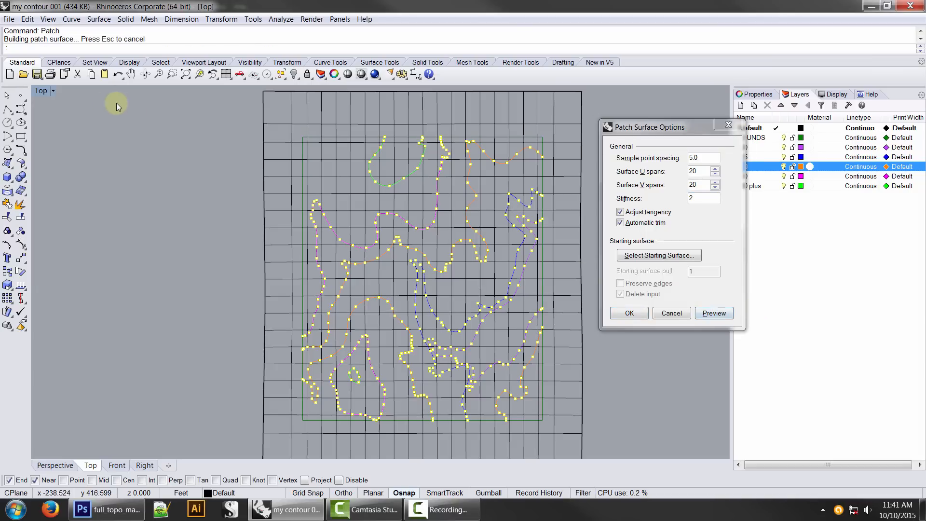
- Change the Top viewport to a Perspective view showing the previewed patch surface at an angle
left_click(42, 91)
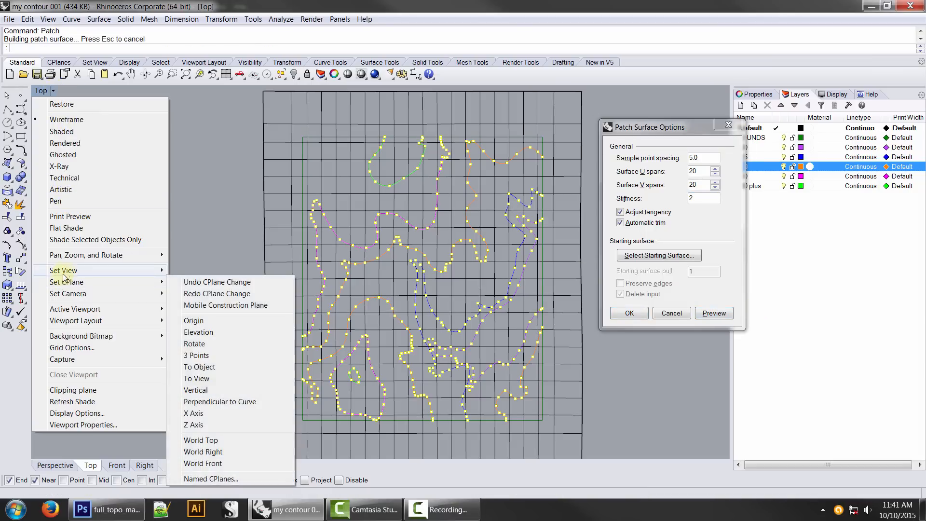
mouse_move(68, 270)
left_click(204, 355)
right_click_drag(203, 342, 496, 256)
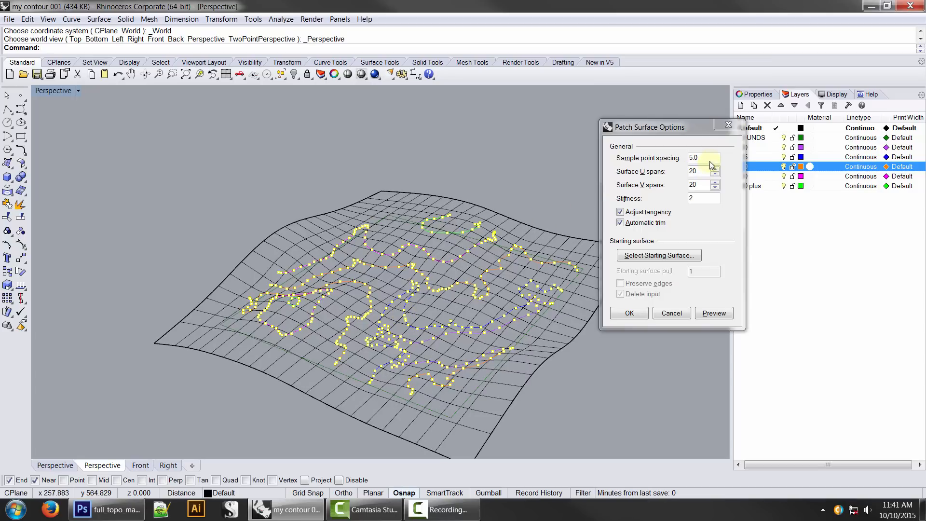
- Set the patch's sample point spacing to 1.0 and refresh the surface preview
left_click(616, 145)
type("1.0")
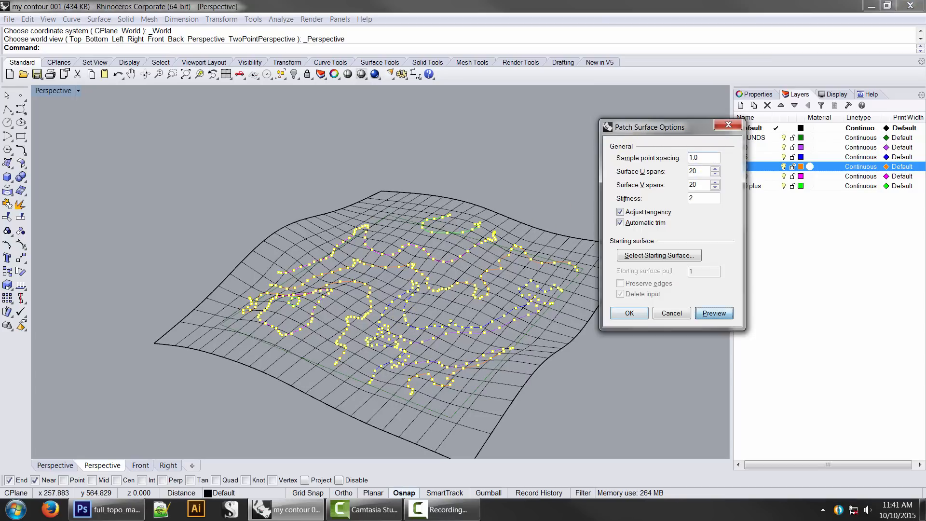
left_click(714, 313)
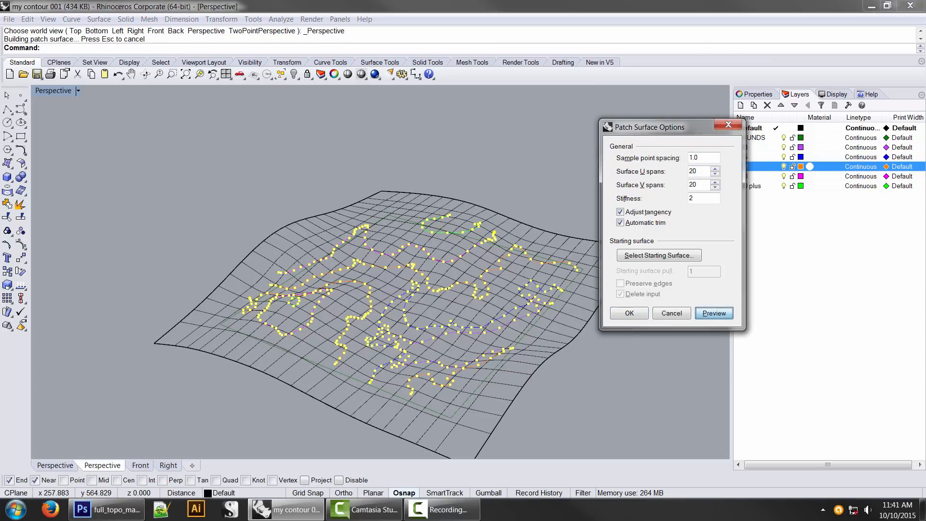